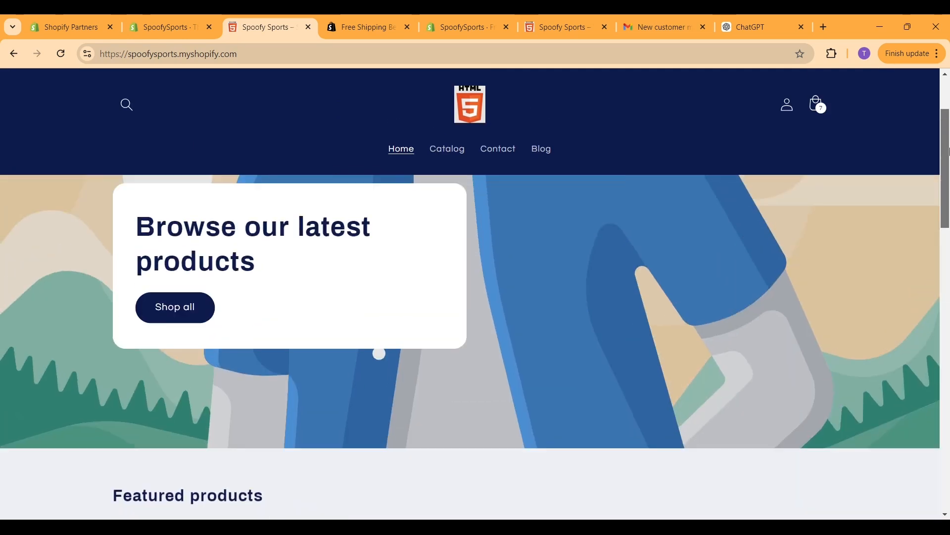
- Go from the cart to checkout, then load shopify.com and start a free trial
left_click(814, 131)
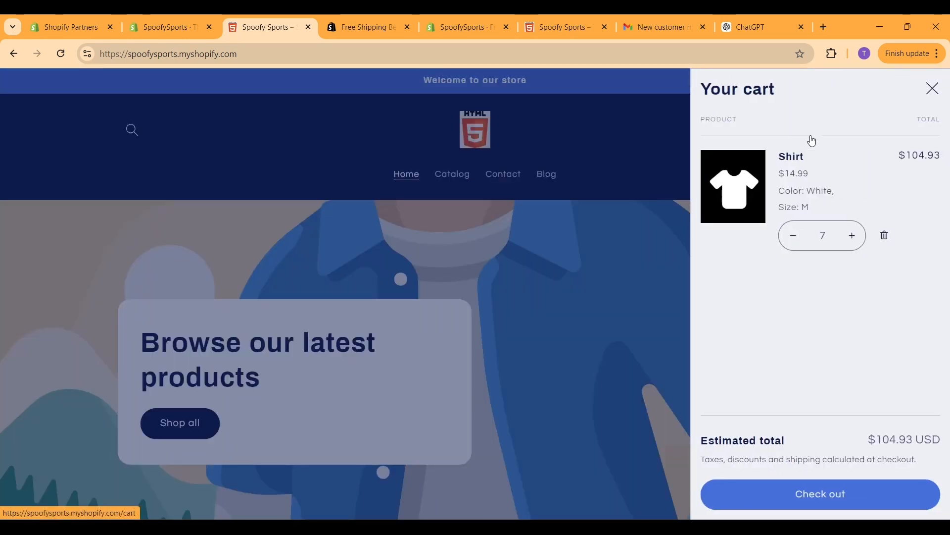
left_click(834, 492)
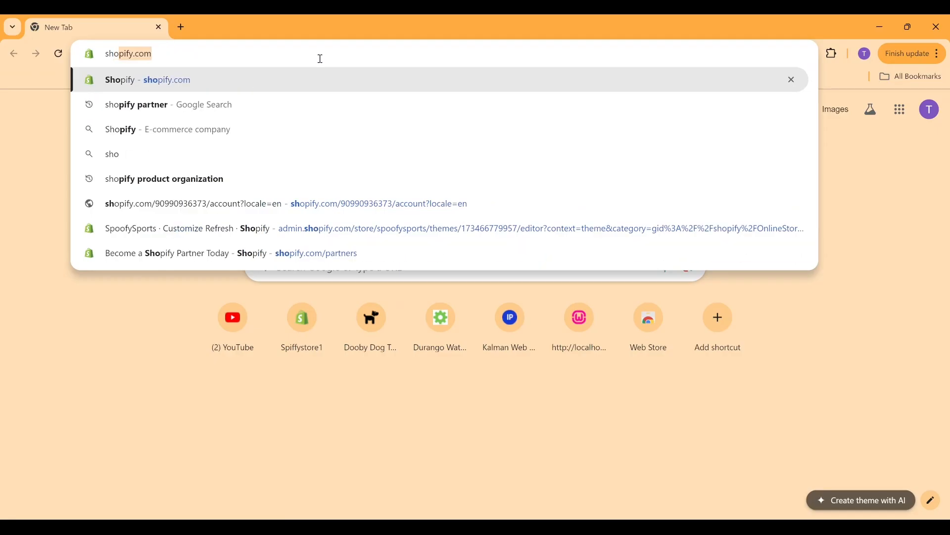
type("ify.com")
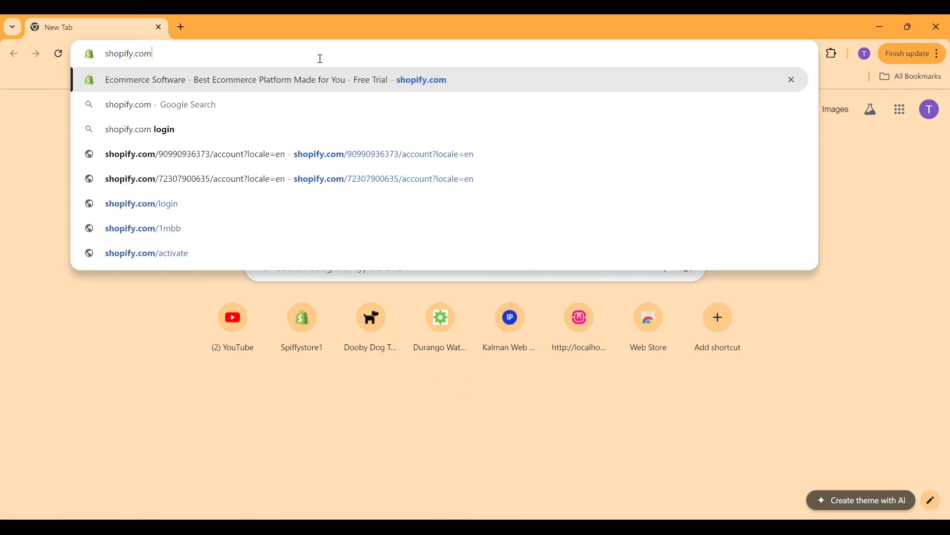
key("Return")
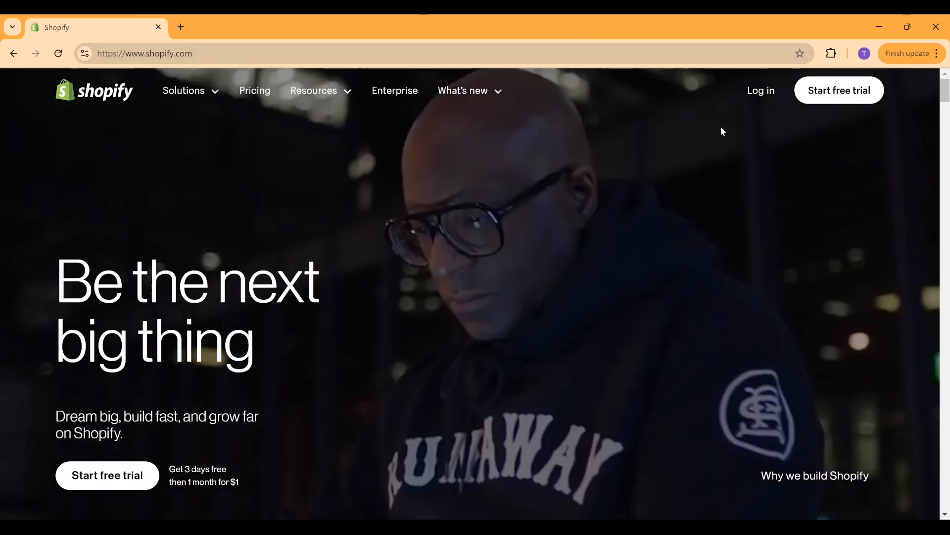
left_click(830, 103)
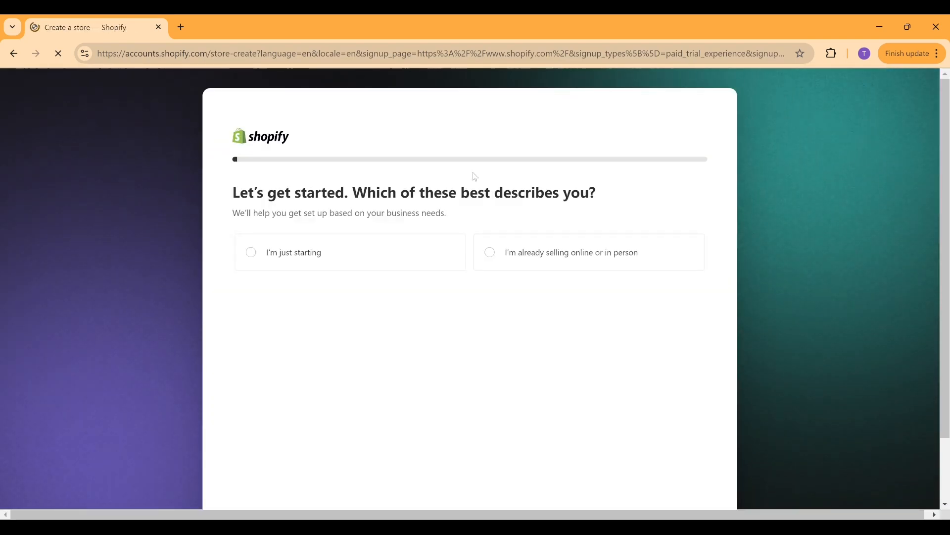
- Answer I'm just starting, An online store, and Products I buy or make myself; search 'shopify partner'
left_click(394, 256)
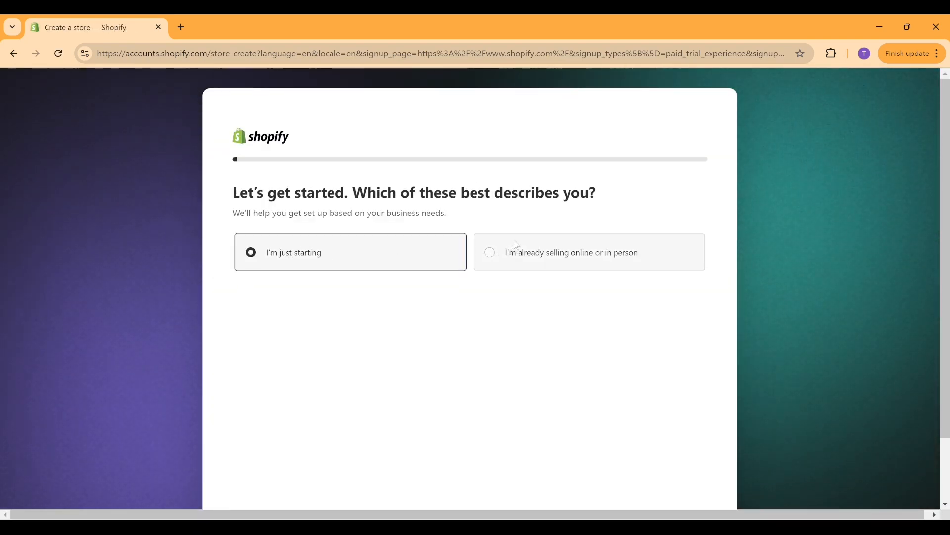
scroll(541, 269, "down", 2)
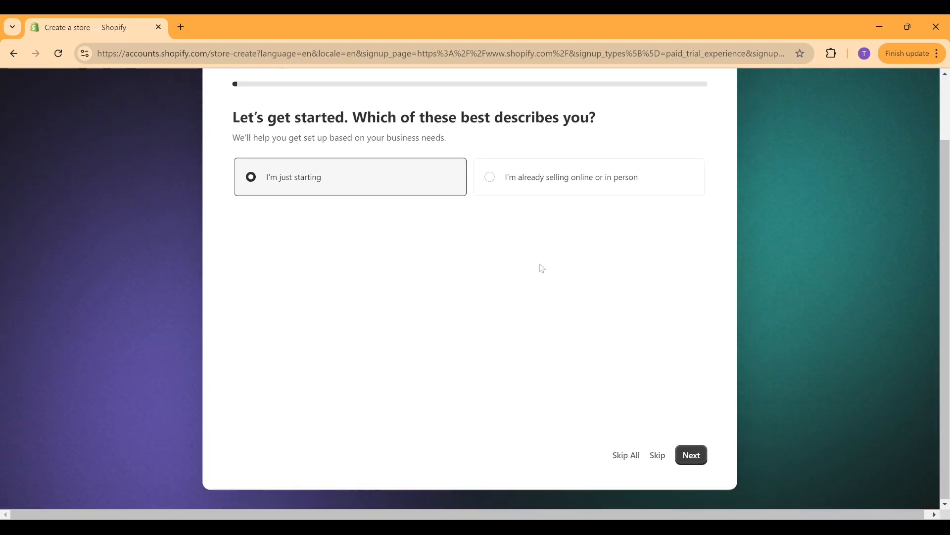
left_click(692, 455)
left_click(369, 269)
scroll(608, 340, "down", 2)
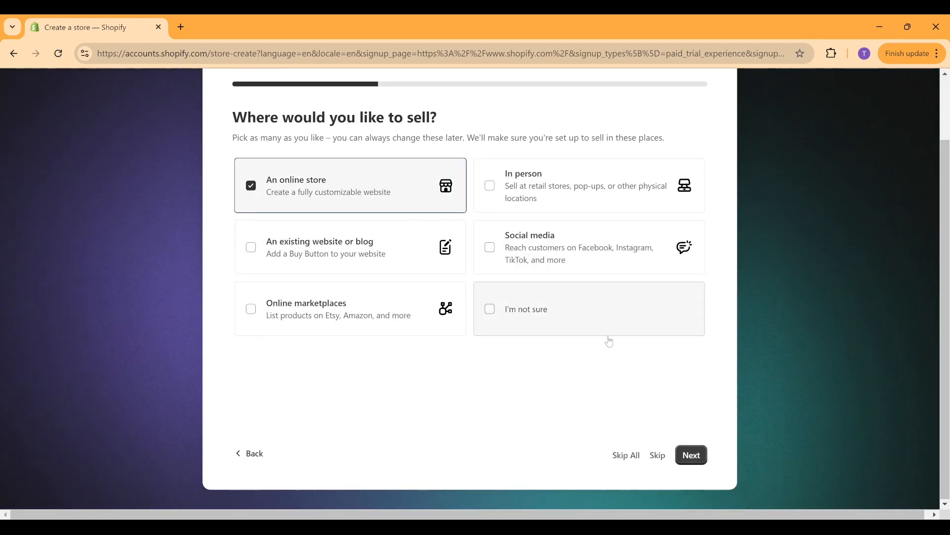
left_click(684, 448)
left_click(390, 278)
scroll(556, 331, "down", 2)
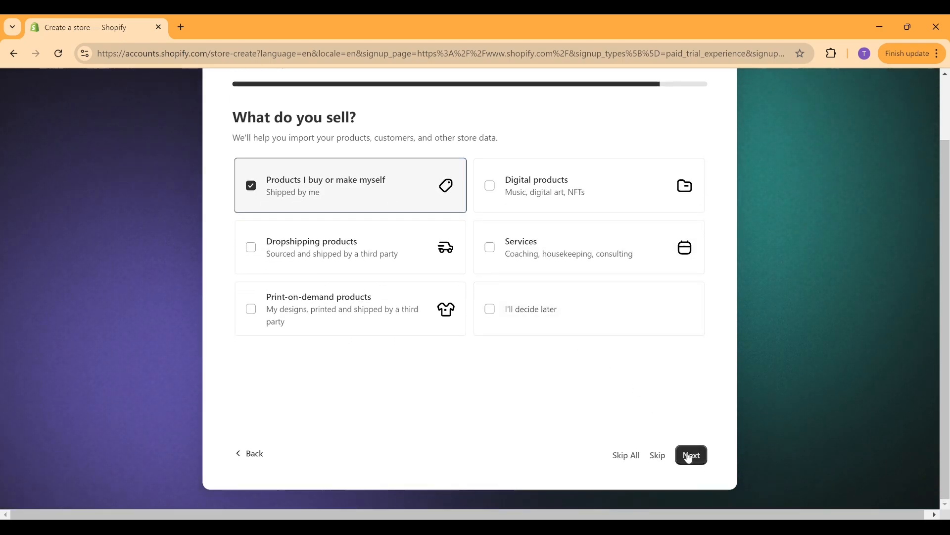
type("shopif")
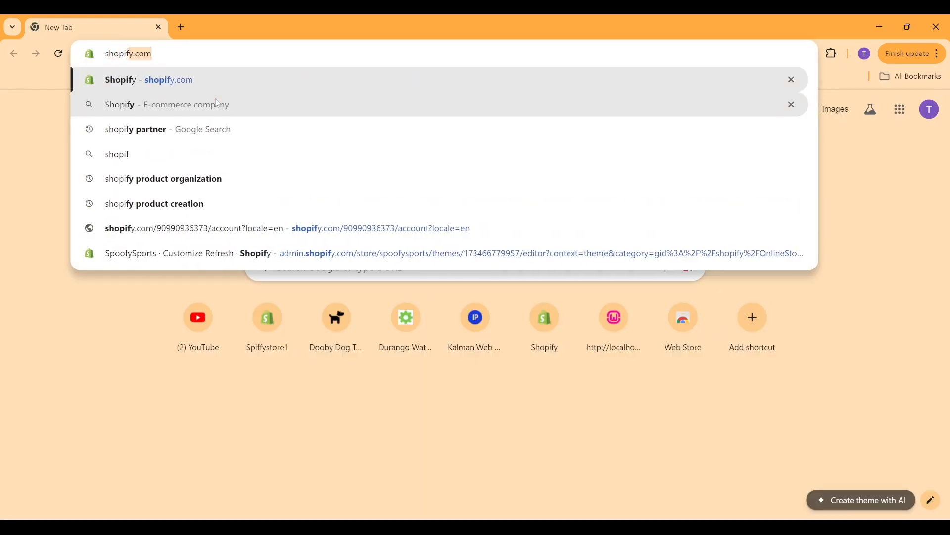
type("y partner")
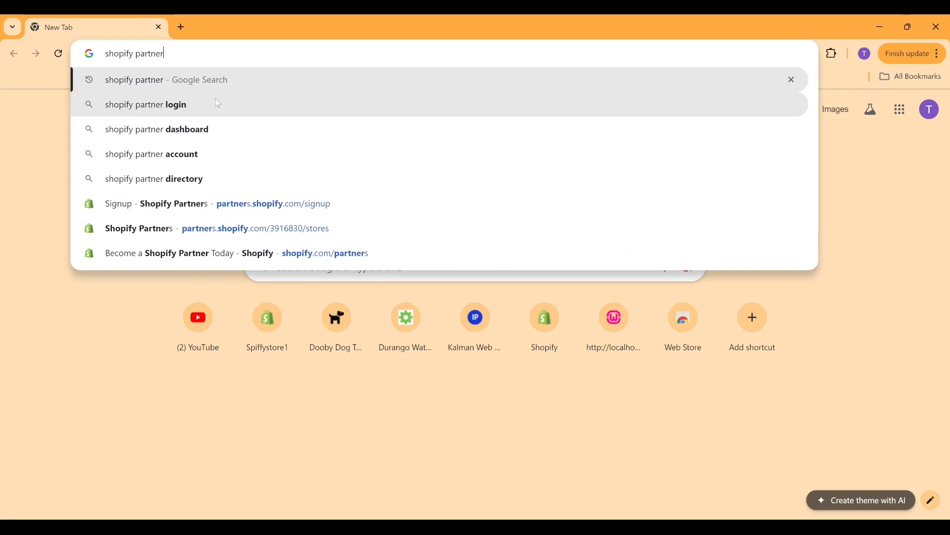
- Join Shopify Partners from the search results, choosing Building new Shopify stores for clients
key("Return")
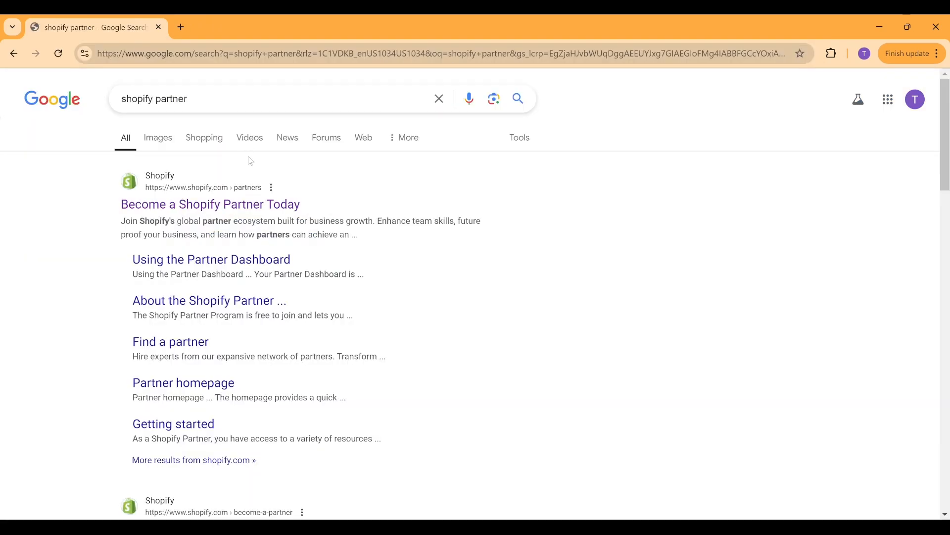
left_click(238, 205)
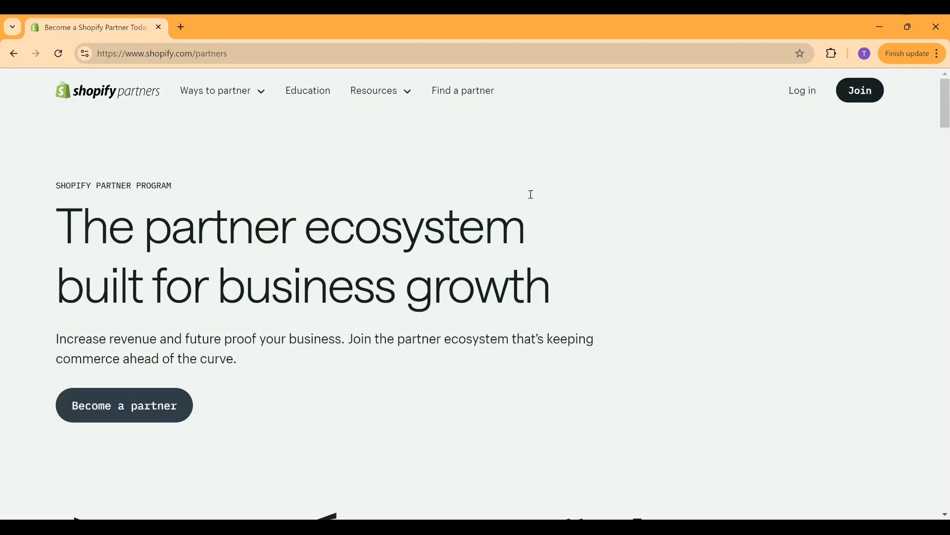
left_click(860, 99)
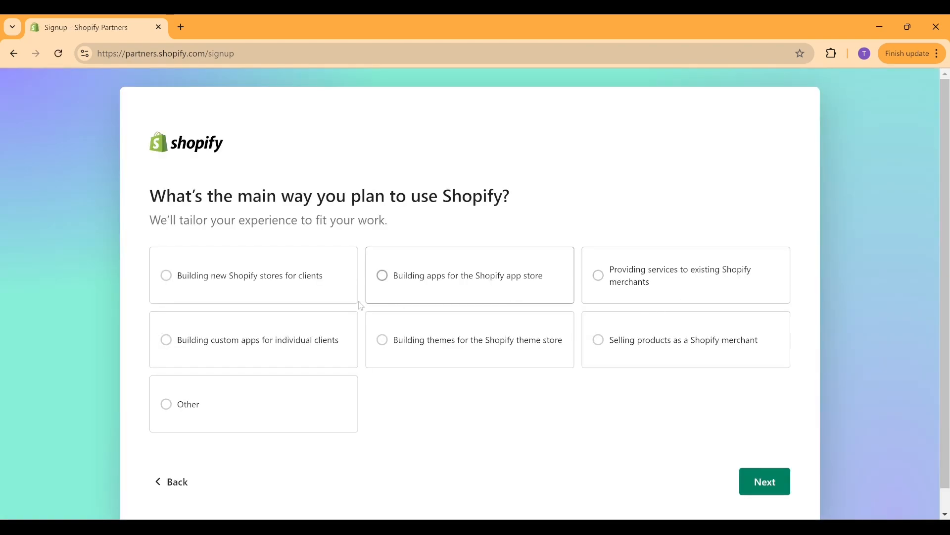
left_click(325, 300)
left_click(762, 480)
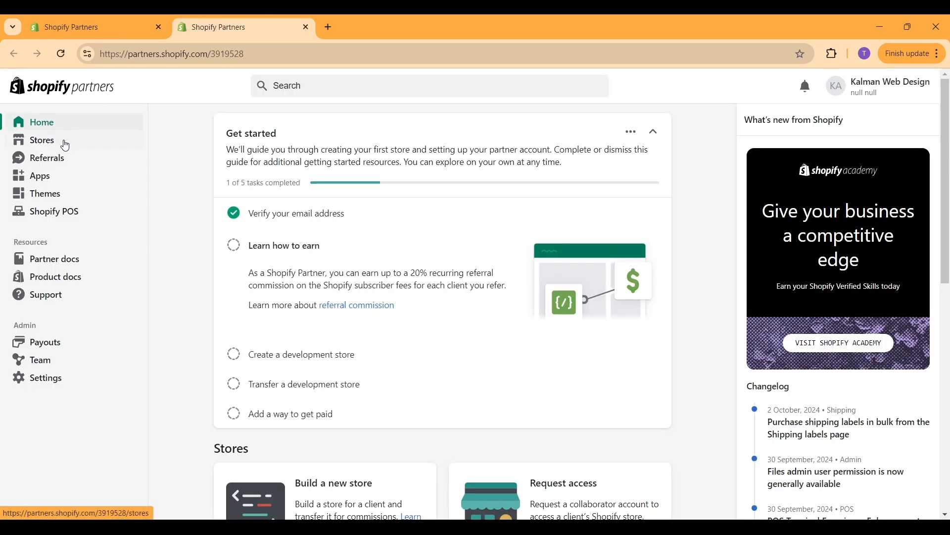
- Open the Stores page and highlight the Create a development store and Request access headings
left_click(65, 145)
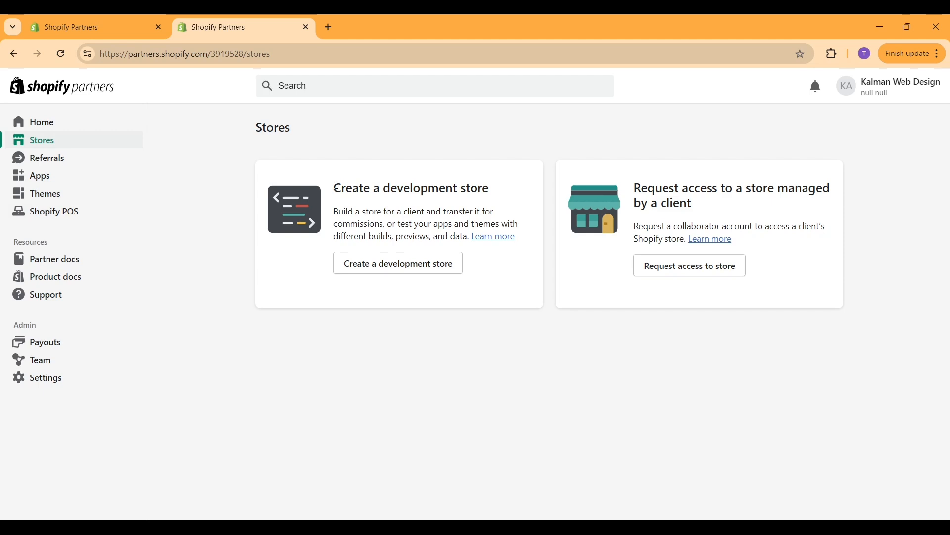
left_click_drag(337, 186, 502, 192)
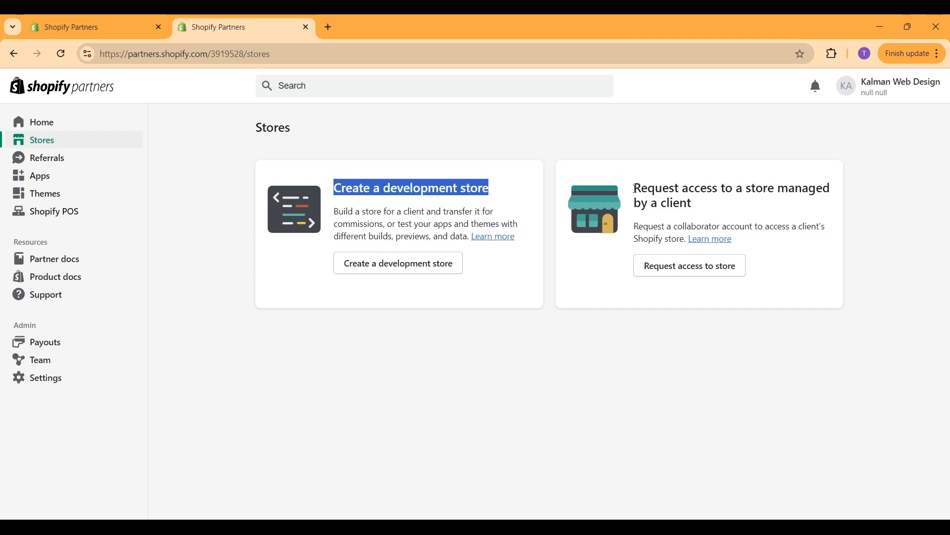
left_click_drag(637, 192, 754, 208)
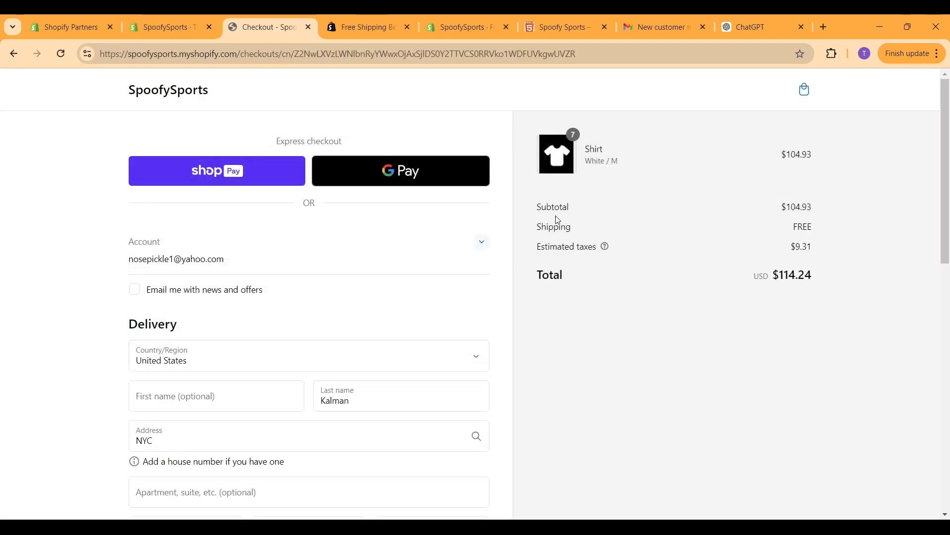
- Review the order summary's subtotal, shipping and estimated tax lines
left_click_drag(539, 209, 601, 222)
left_click_drag(661, 241, 820, 257)
left_click(547, 314)
scroll(460, 276, "down", 6)
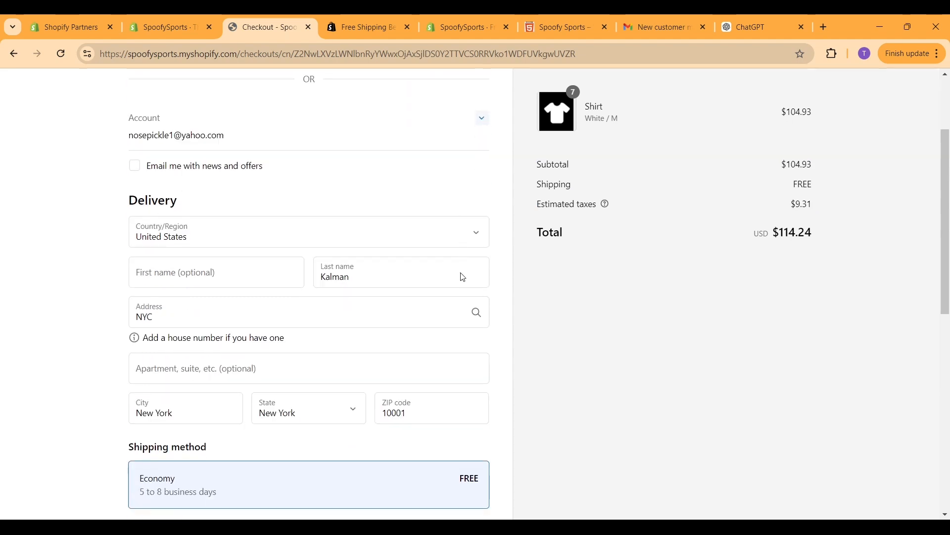
left_click_drag(272, 309, 140, 284)
scroll(267, 243, "down", 4)
- Enter the test card number, expiration date, security code and cardholder name
left_click(221, 259)
scroll(223, 261, "down", 1)
type("4")
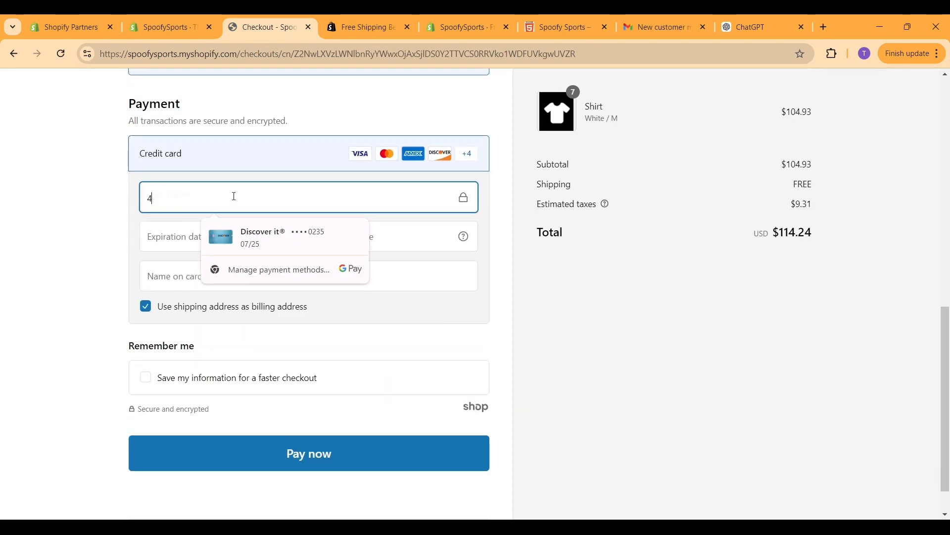
type("242 4242 4242 424")
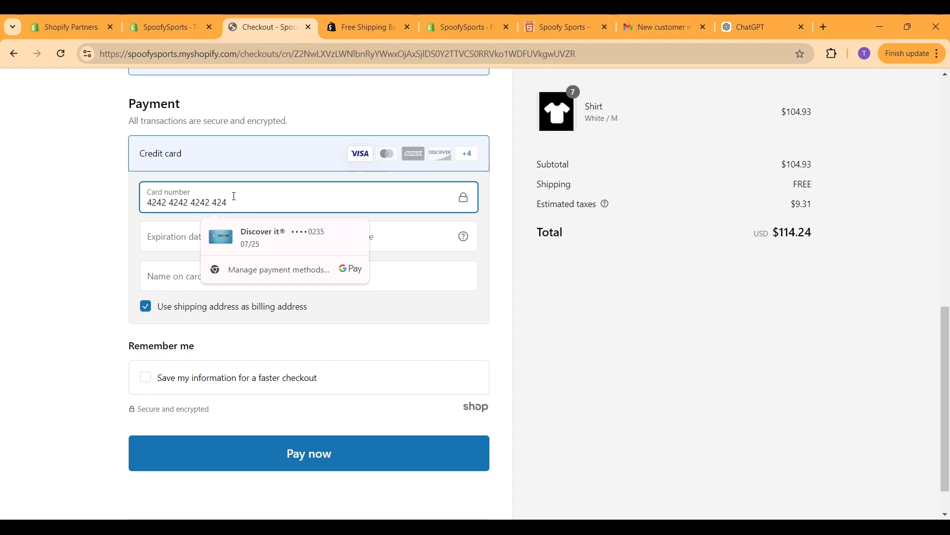
left_click(246, 238)
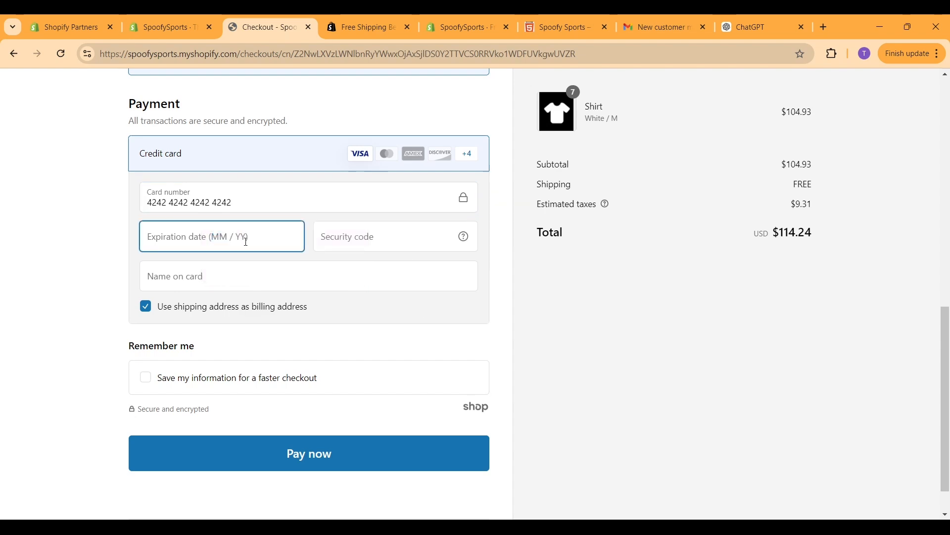
type("1026")
left_click(391, 233)
type("123")
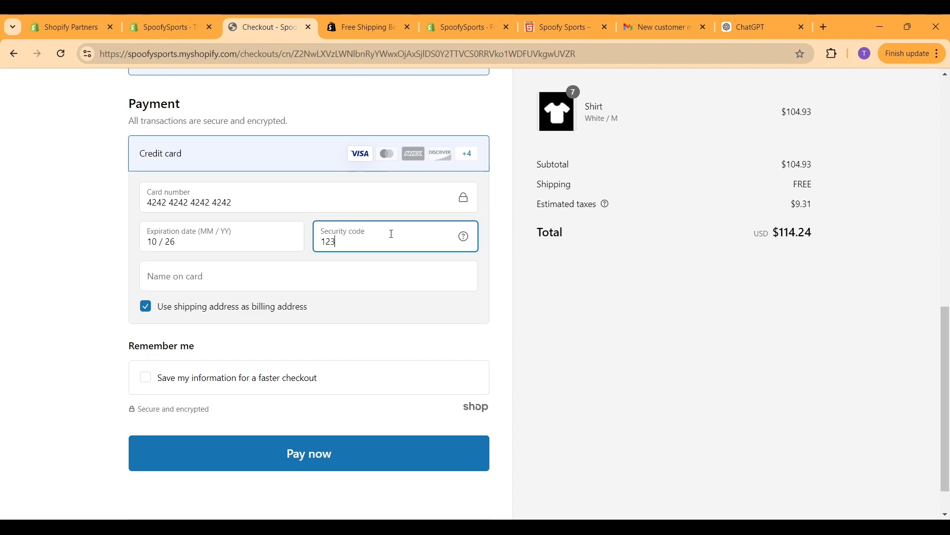
left_click(282, 288)
type("John doo")
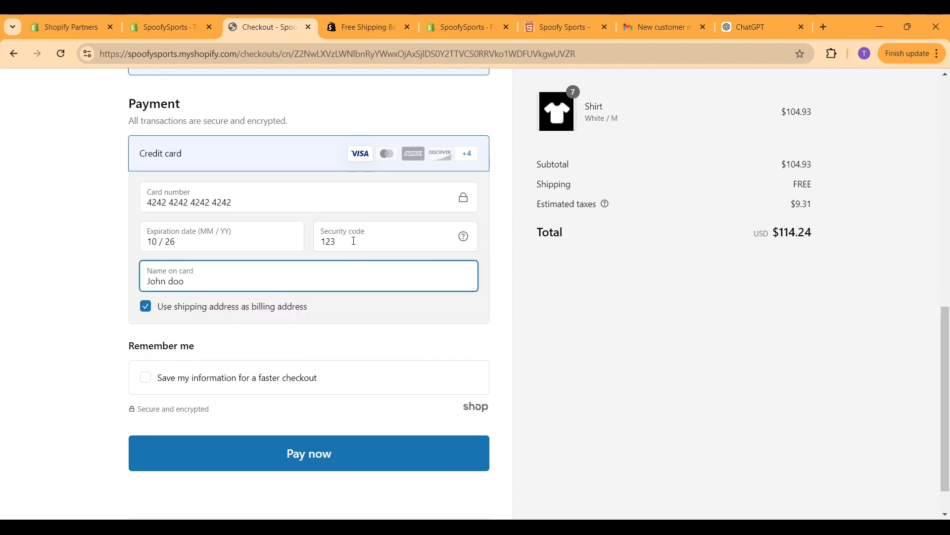
- Pay for the order, decline saving the card, and continue shopping
left_click(375, 445)
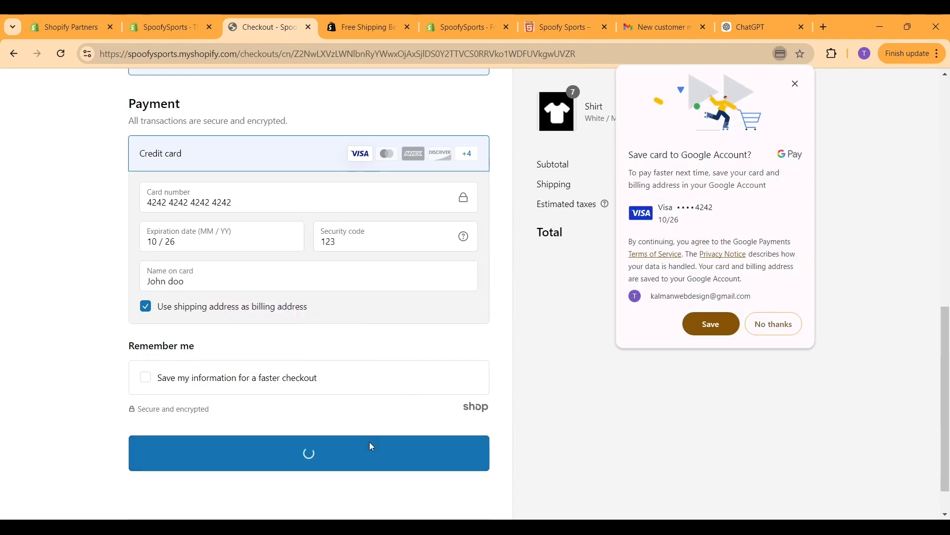
left_click(796, 89)
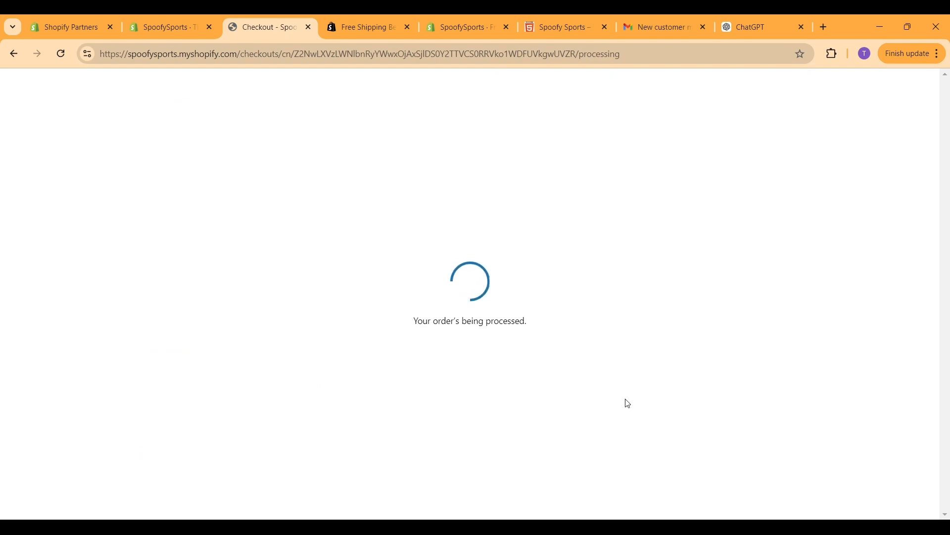
scroll(393, 224, "down", 5)
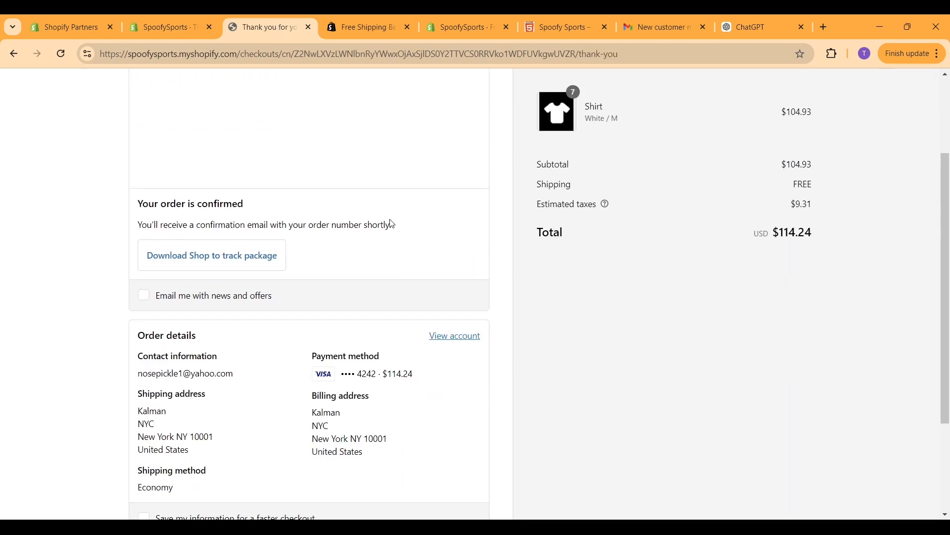
left_click(466, 438)
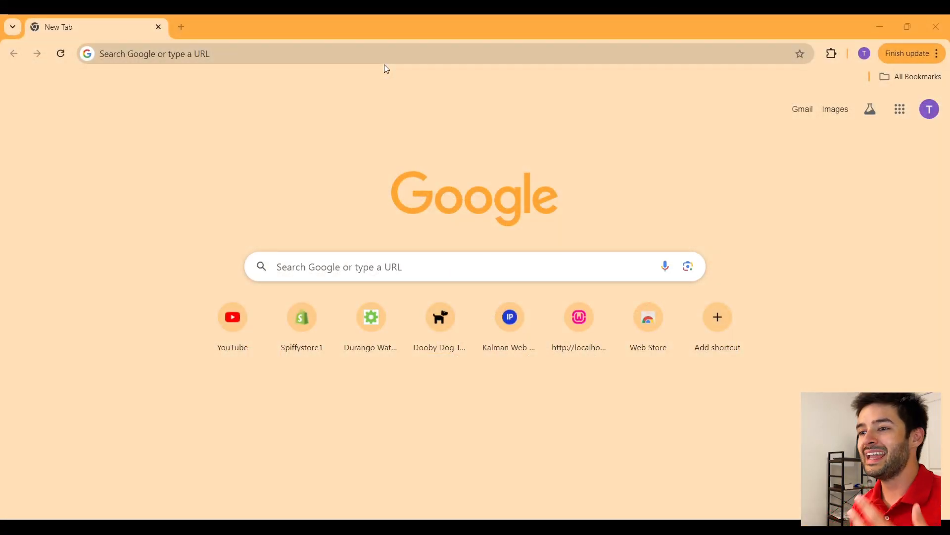
- Rerun the 'shopify partner' search, open the Shopify Partner program page and choose Join
left_click(371, 59)
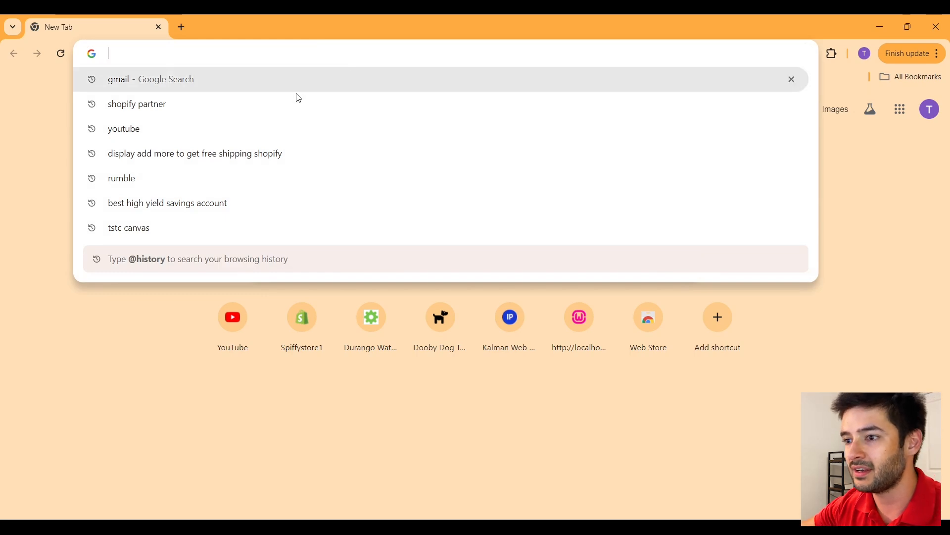
left_click(210, 109)
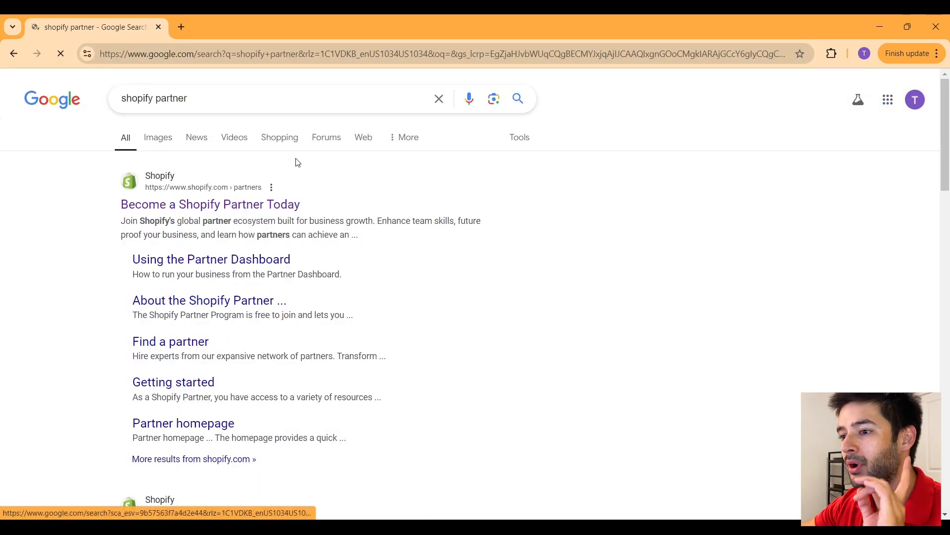
left_click(175, 211)
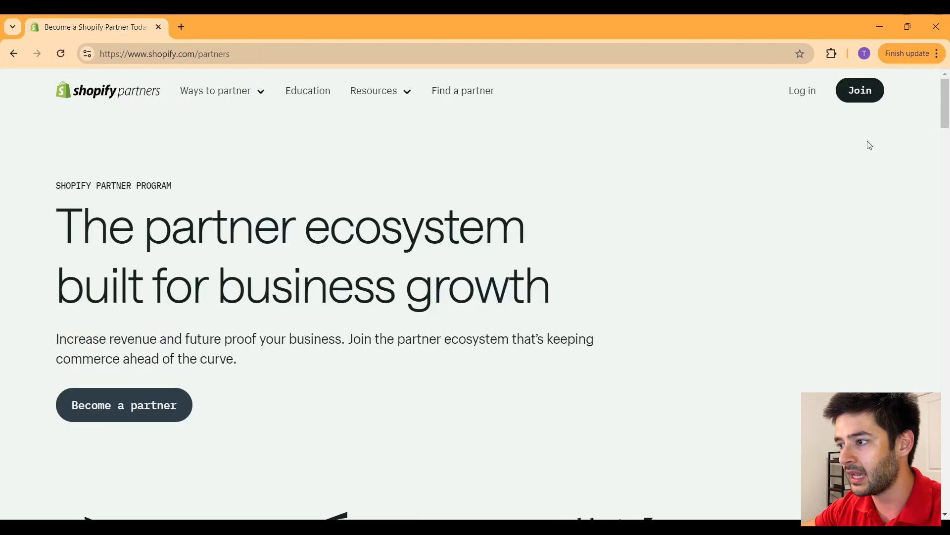
left_click(866, 98)
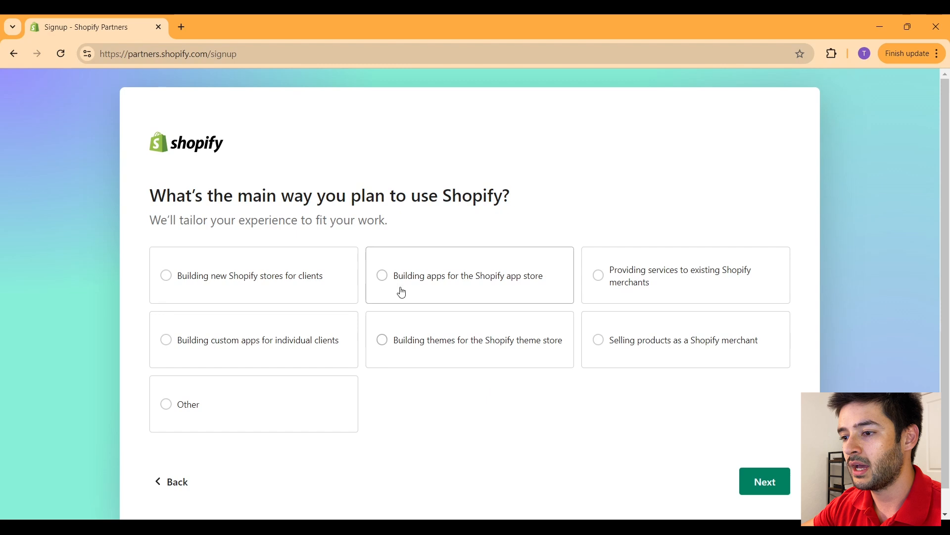
- Choose Building new Shopify stores for clients and set the business state to Texas
left_click(213, 282)
left_click(756, 482)
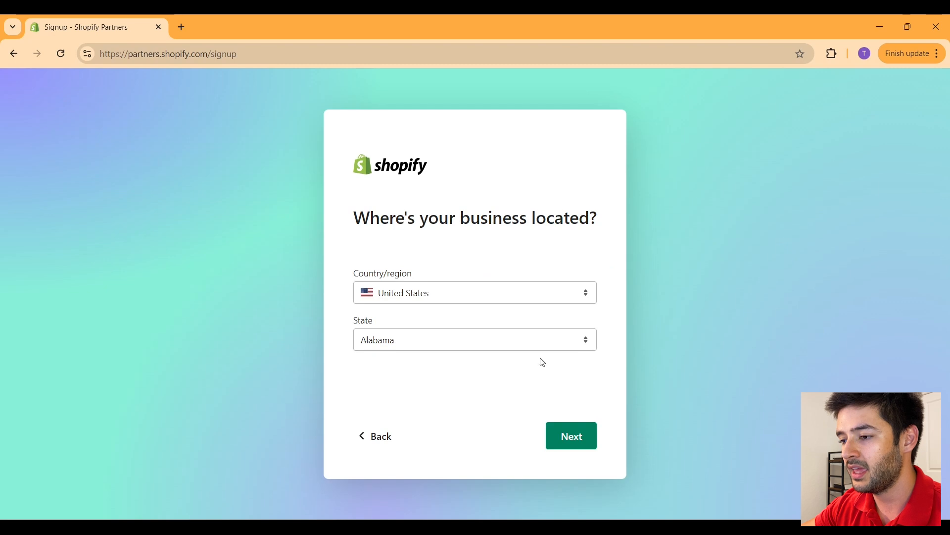
left_click(524, 341)
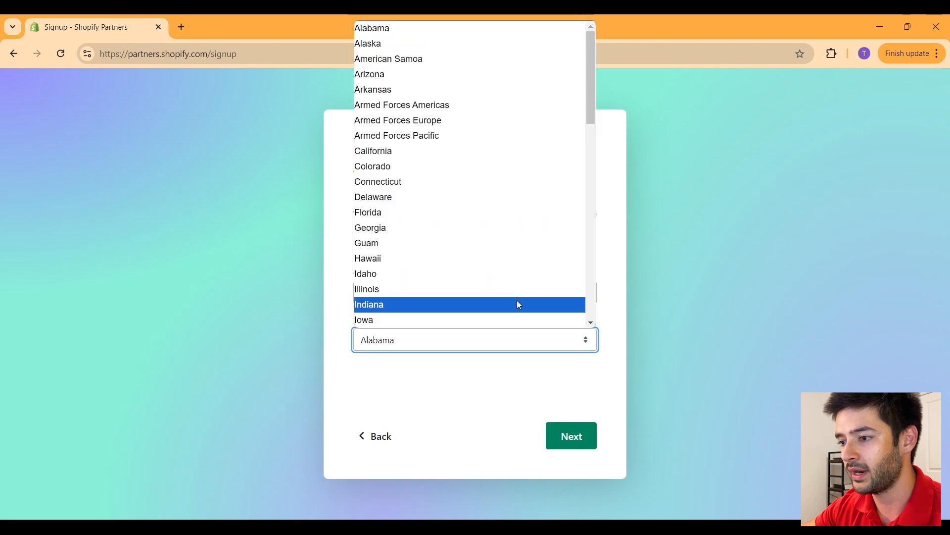
scroll(500, 218, "down", 12)
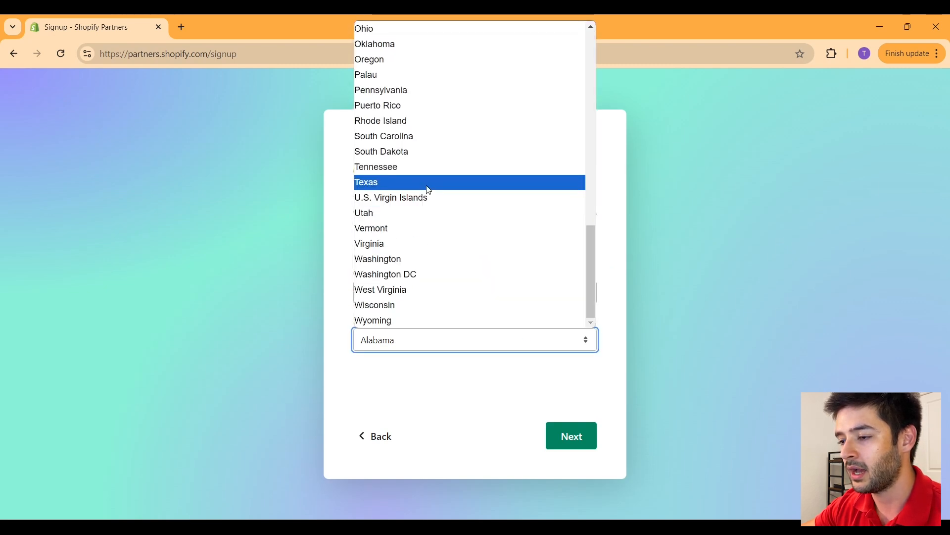
left_click(428, 183)
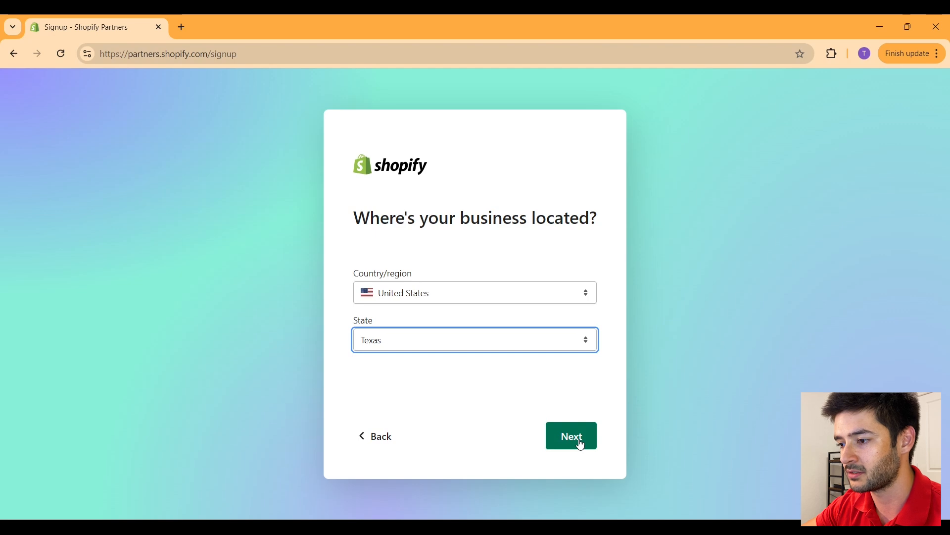
left_click(571, 436)
- Enter the business name and fill in the suggested business email address
scroll(579, 444, "down", 1)
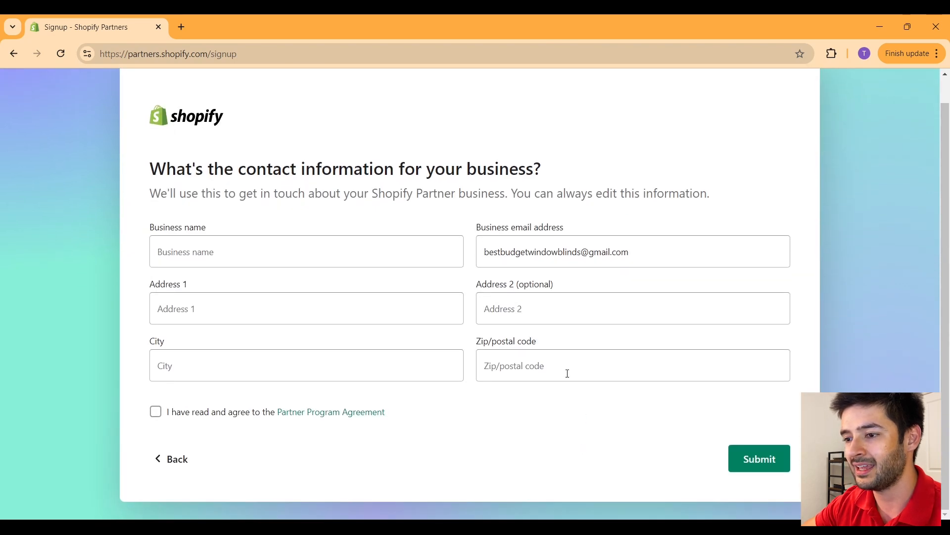
left_click(327, 250)
type("Kalm,a")
key("BackSpace")
key("BackSpace")
type("an Web Design")
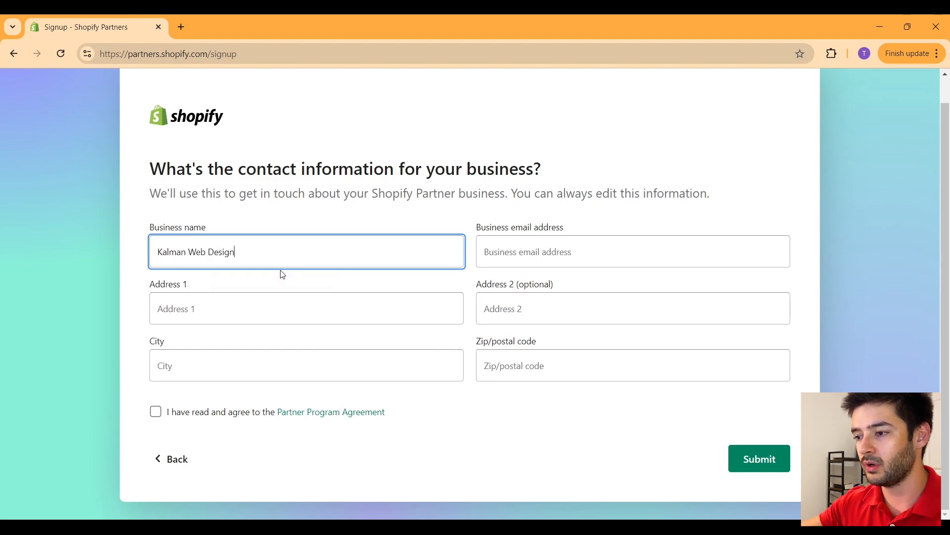
left_click(572, 252)
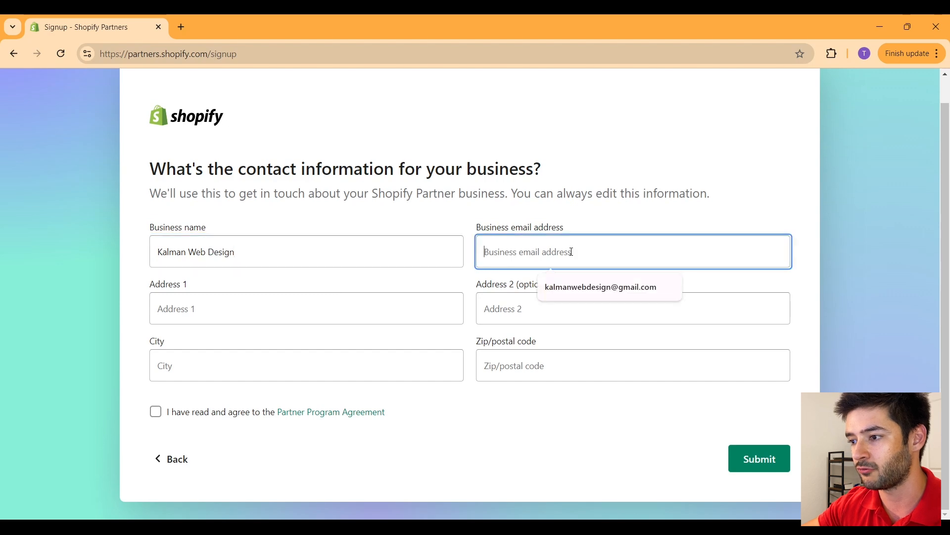
left_click(568, 283)
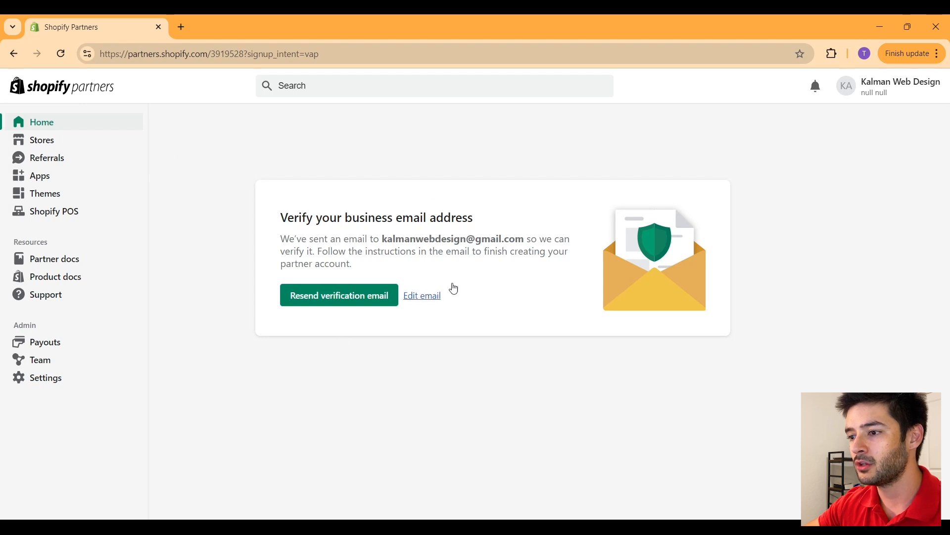
- Open the Shopify Partners 'Verify your business email' message and confirm the address with Verify email
left_click_drag(284, 238, 391, 266)
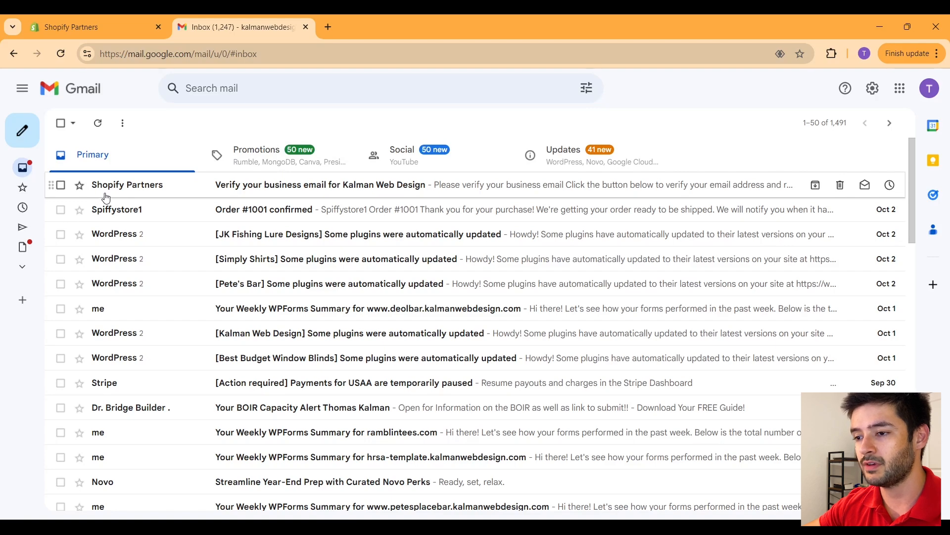
left_click(225, 183)
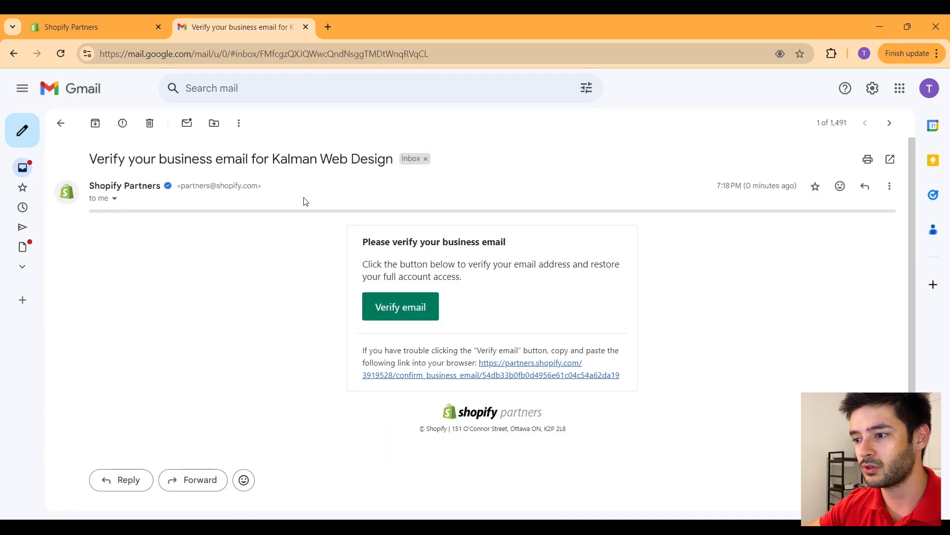
left_click(400, 308)
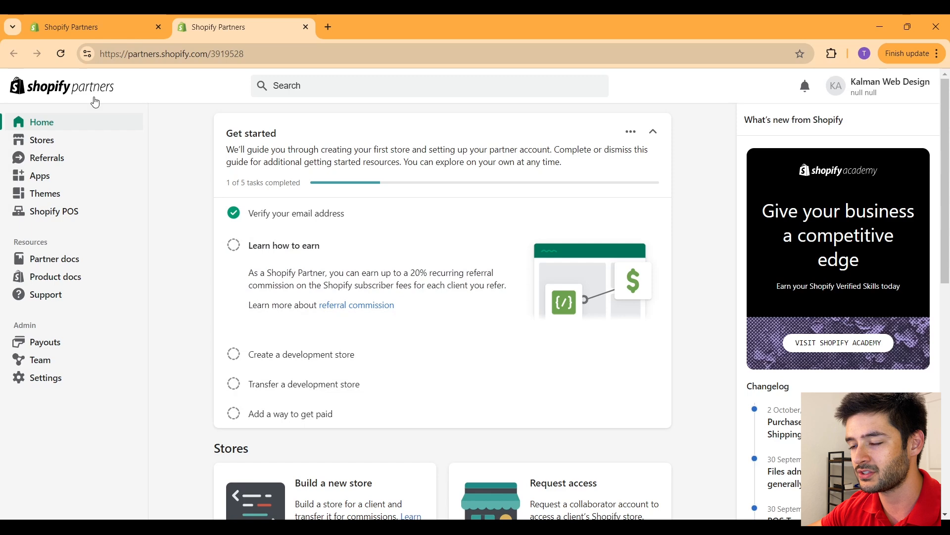
- On the Stores page, highlight the store headings and start a new development store
left_click(64, 145)
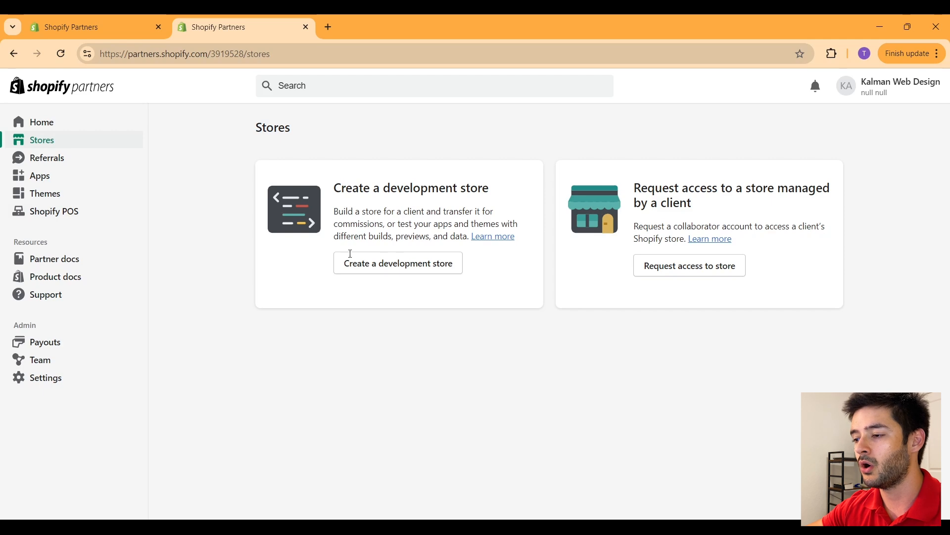
left_click_drag(334, 189, 512, 191)
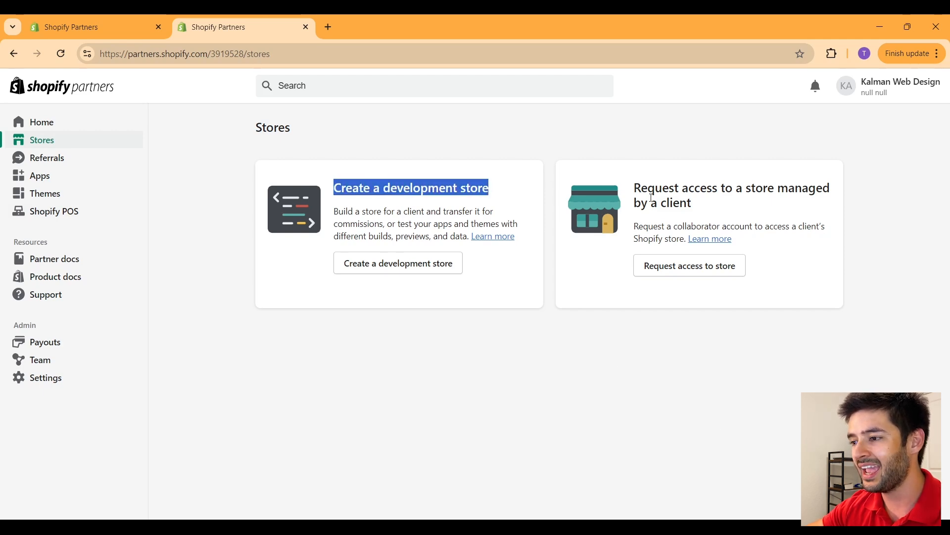
left_click_drag(636, 193, 749, 208)
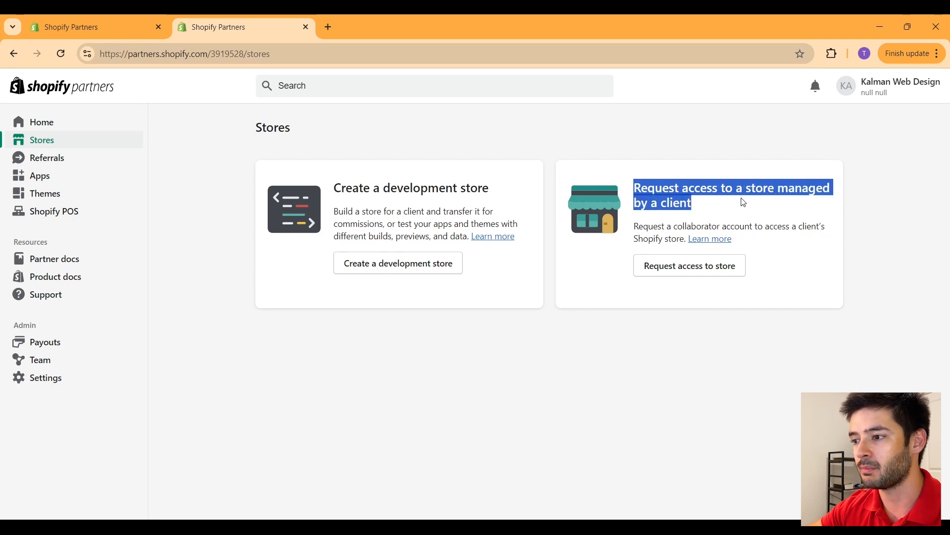
left_click(538, 379)
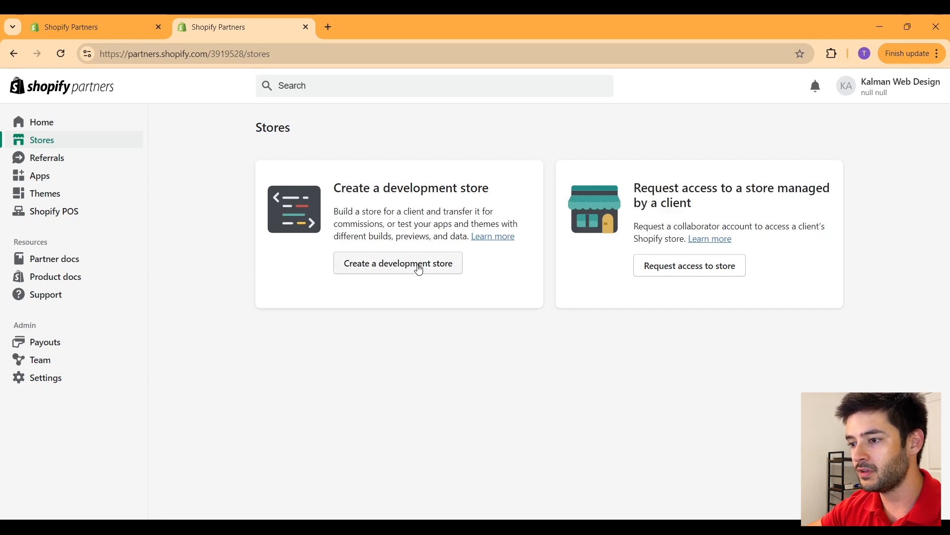
left_click(397, 272)
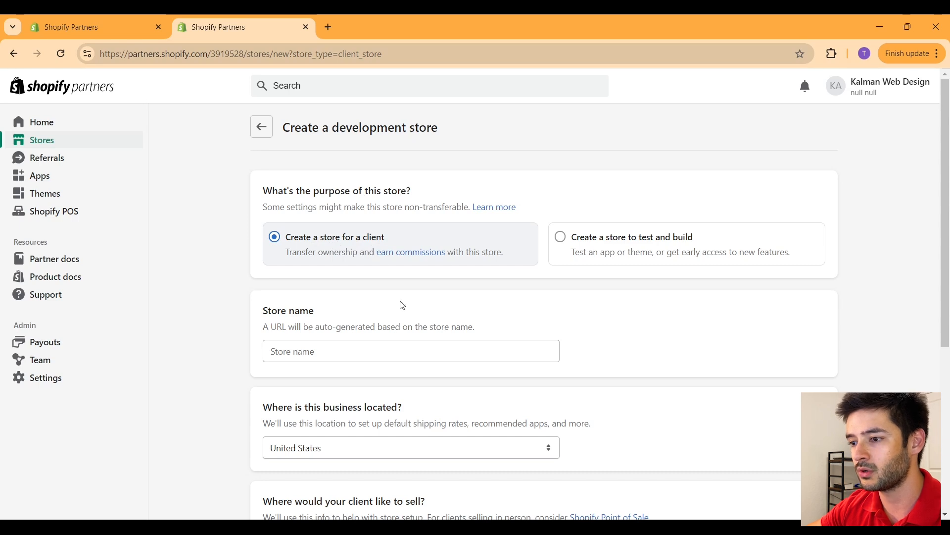
- Name the store SpoofySports, removing the stray space, and recheck its availability
scroll(399, 304, "down", 3)
scroll(403, 304, "up", 1)
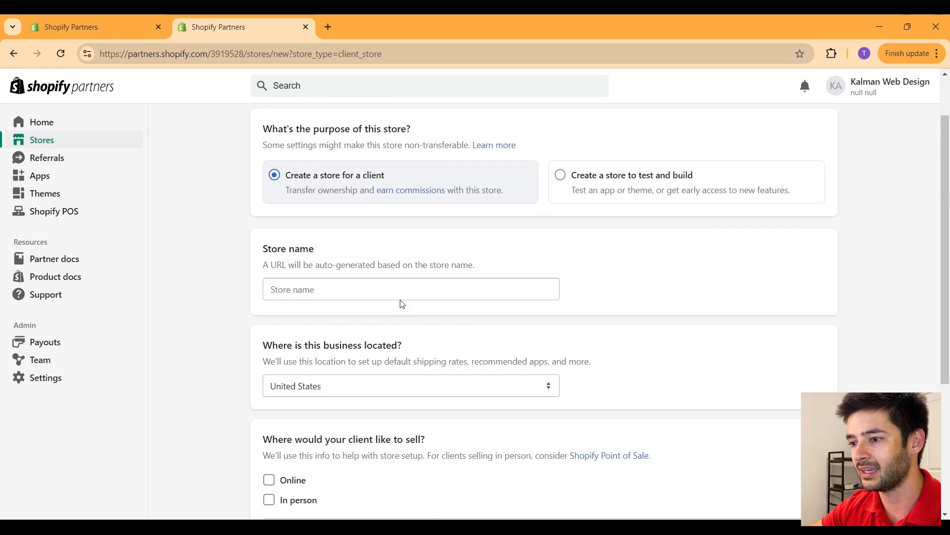
left_click(320, 295)
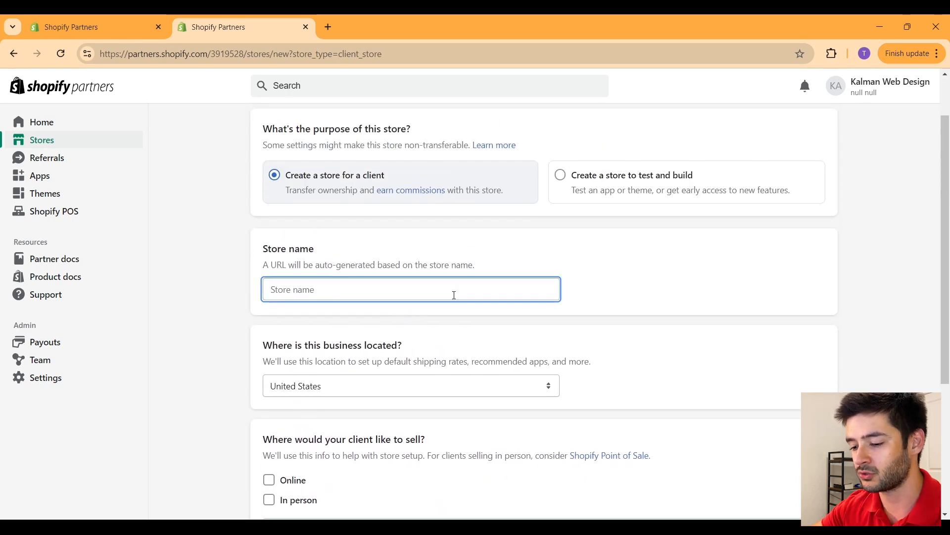
type("SpoofyS")
type("por")
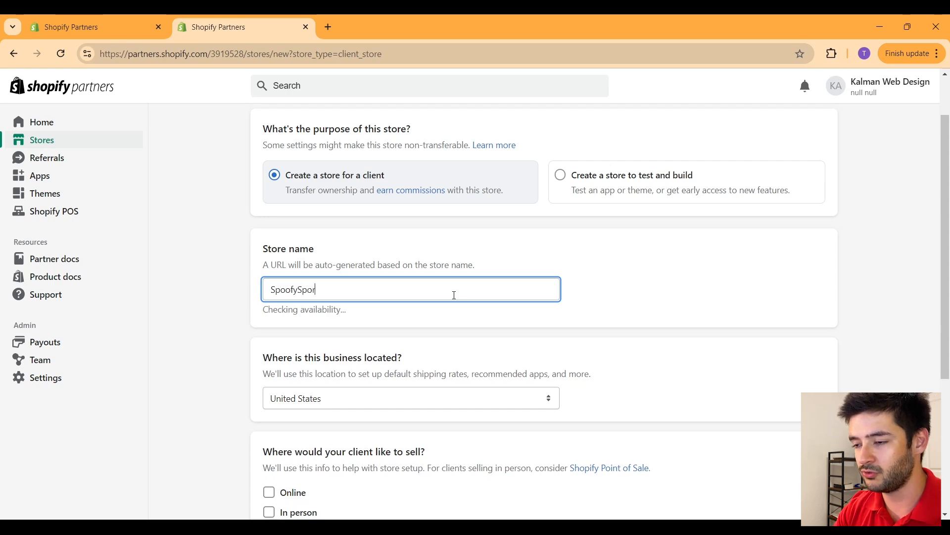
type("Sports")
left_click(317, 307)
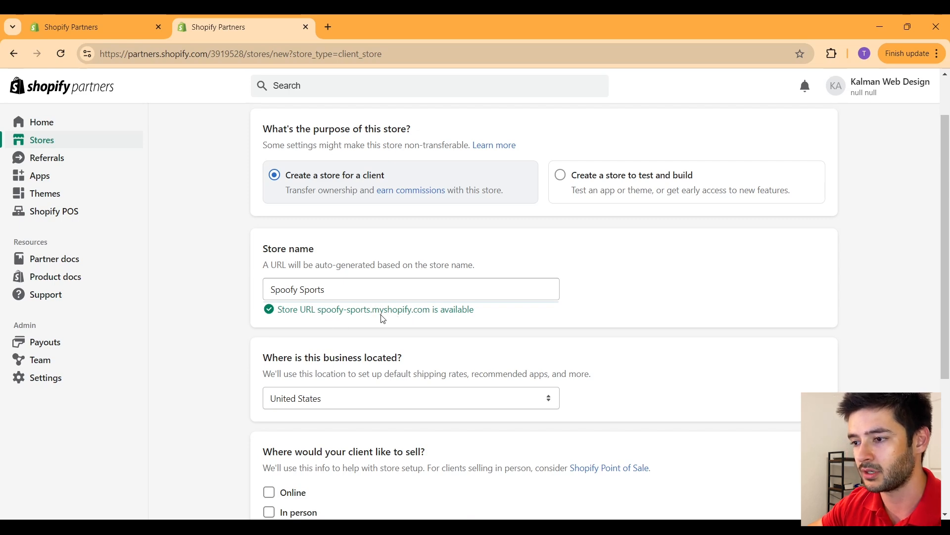
left_click_drag(348, 312, 345, 312)
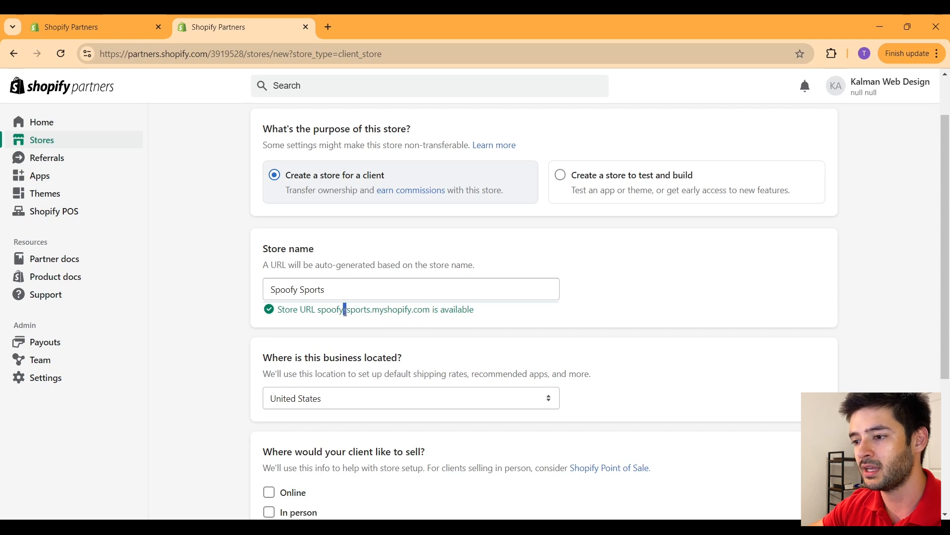
left_click(303, 288)
key("BackSpace")
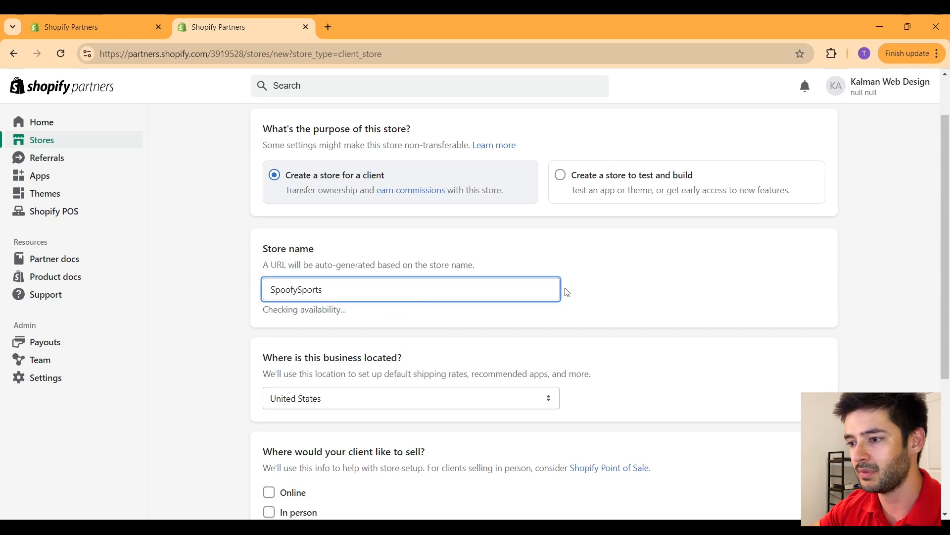
left_click(317, 312)
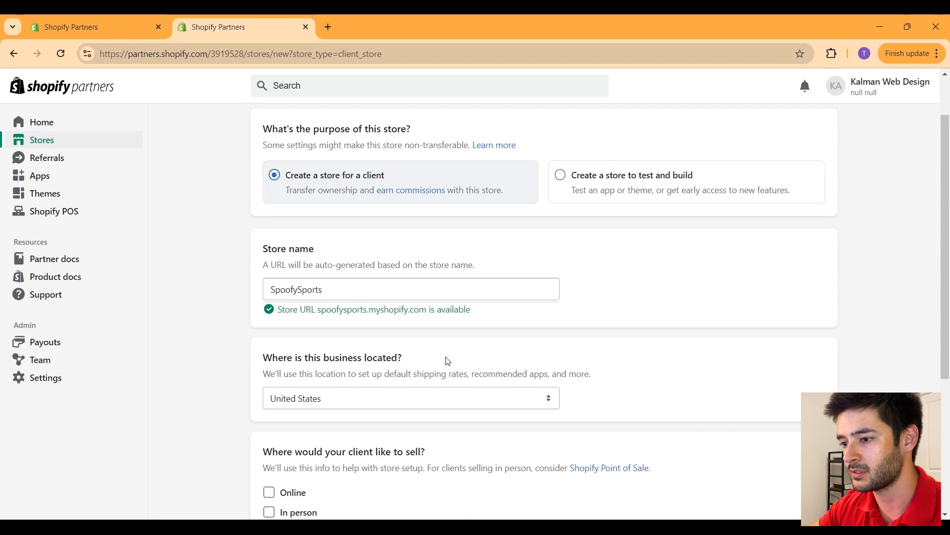
- Mark the client as selling Online with no other platform, then create the development store
scroll(448, 346, "down", 3)
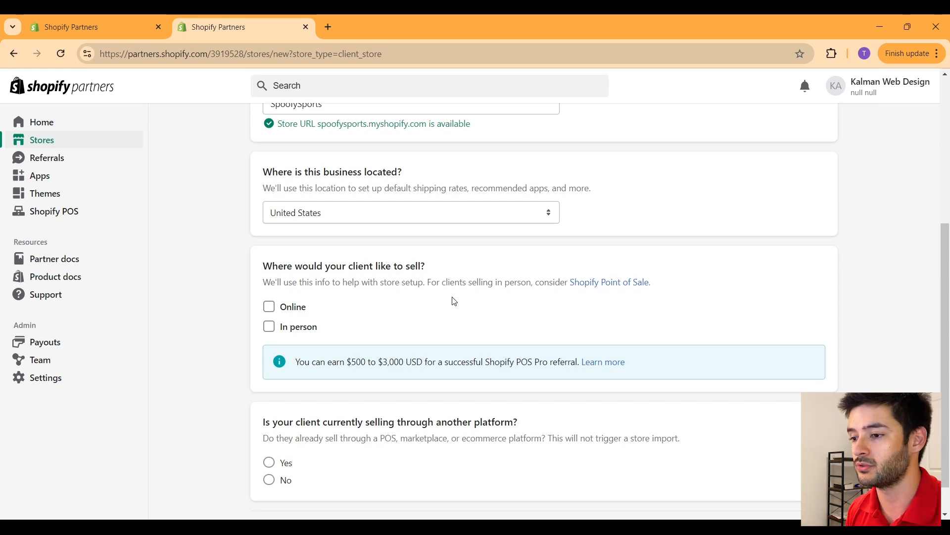
left_click(268, 313)
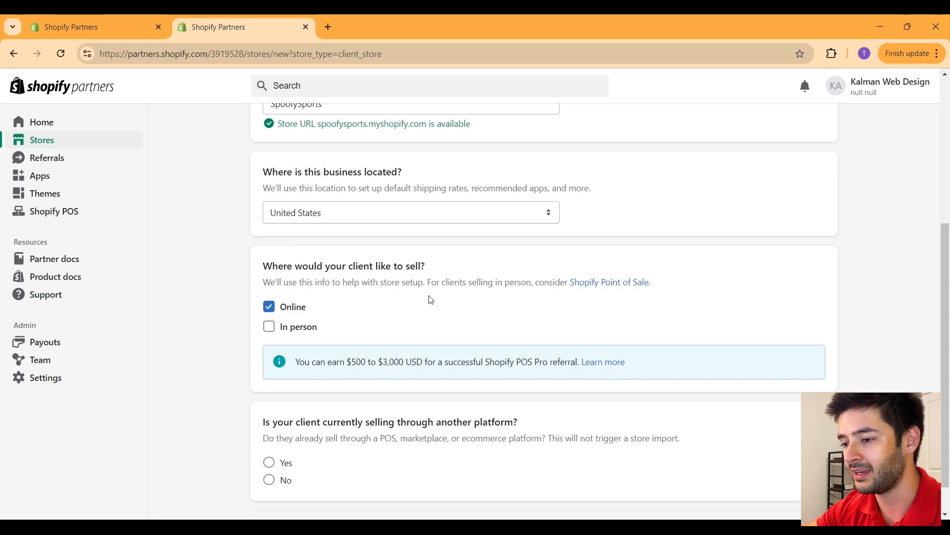
scroll(432, 297, "down", 1)
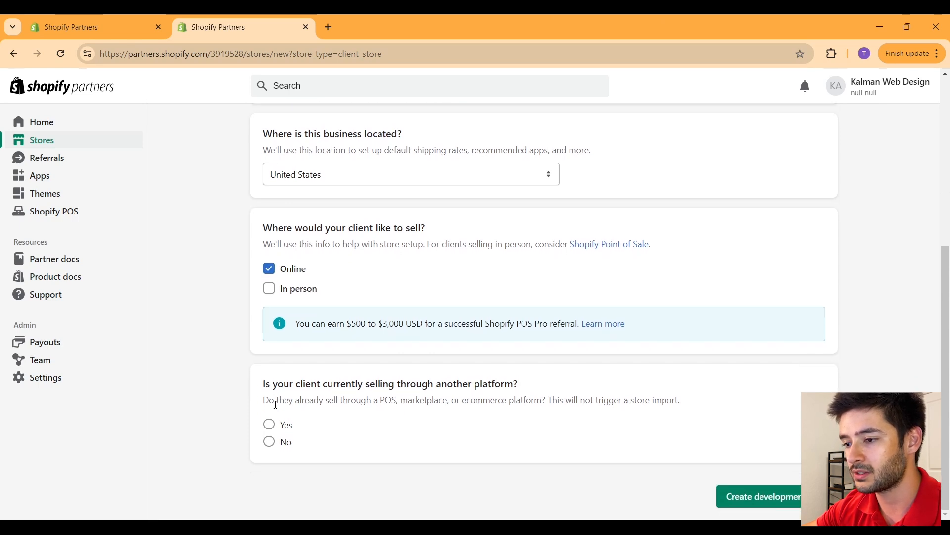
left_click(274, 445)
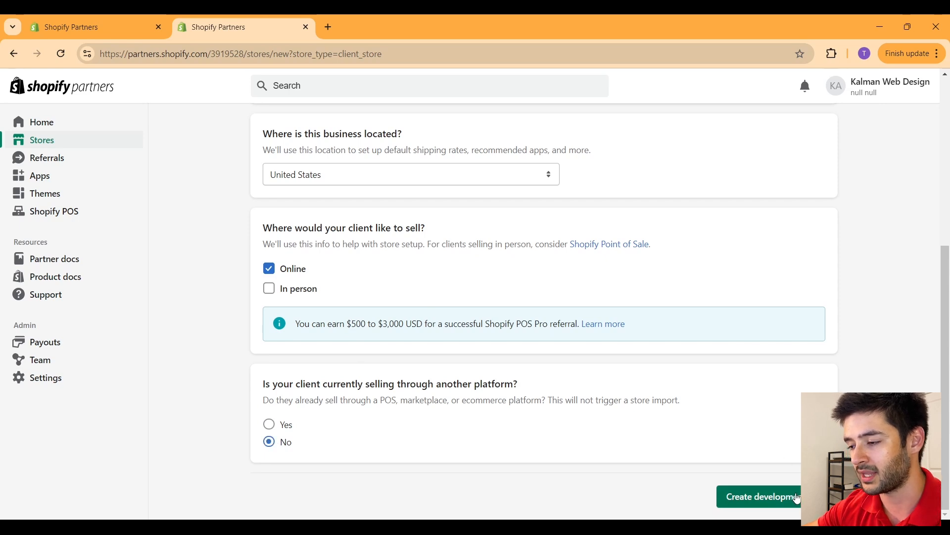
left_click(772, 497)
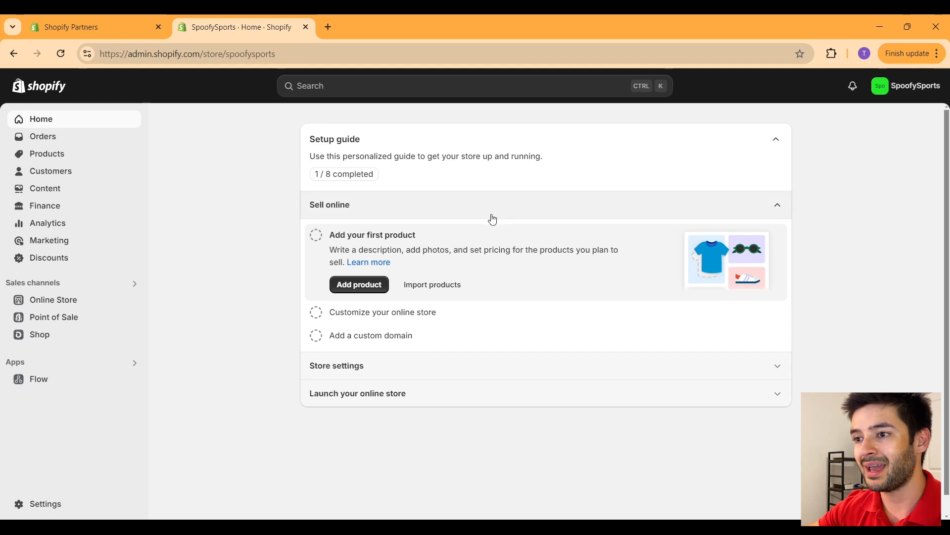
- Glance at the Partners tab, then return to the SpoofySports admin and open Online Store
left_click(116, 32)
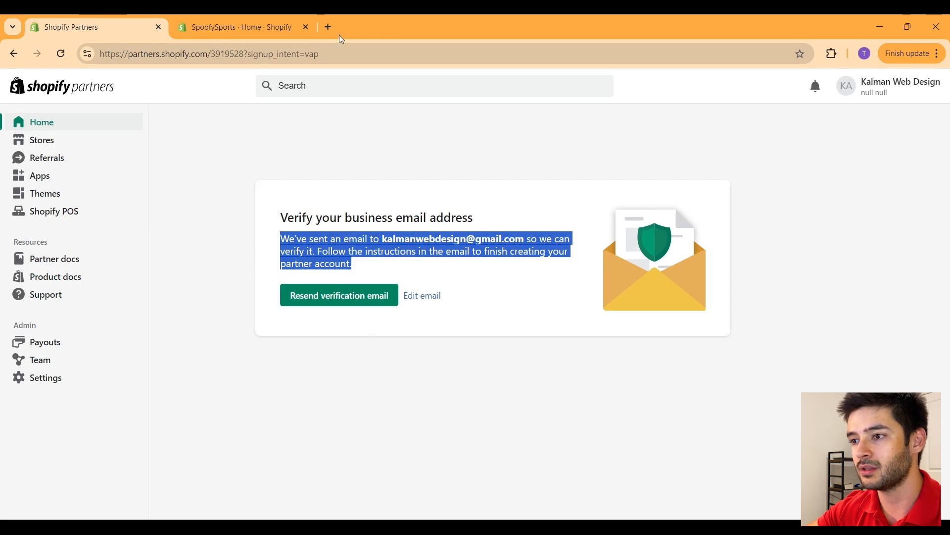
left_click(204, 28)
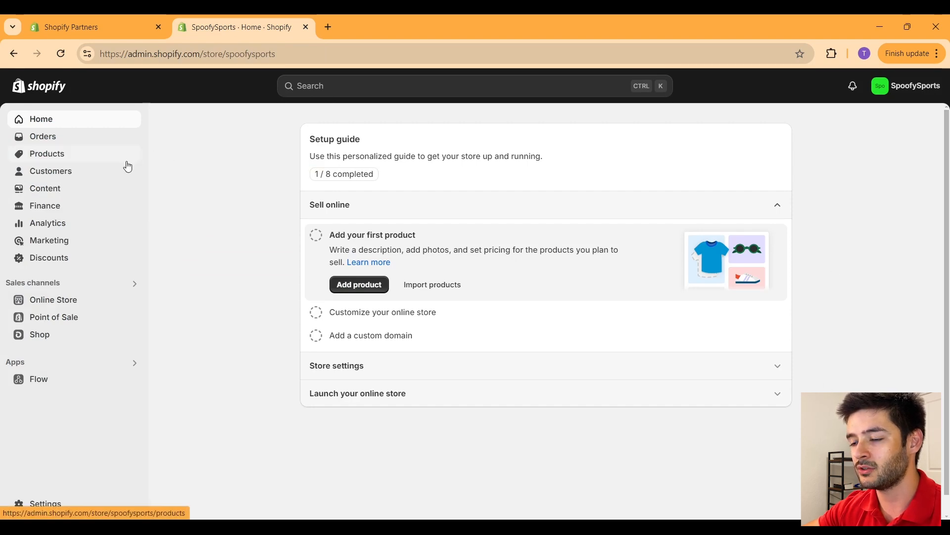
left_click(75, 301)
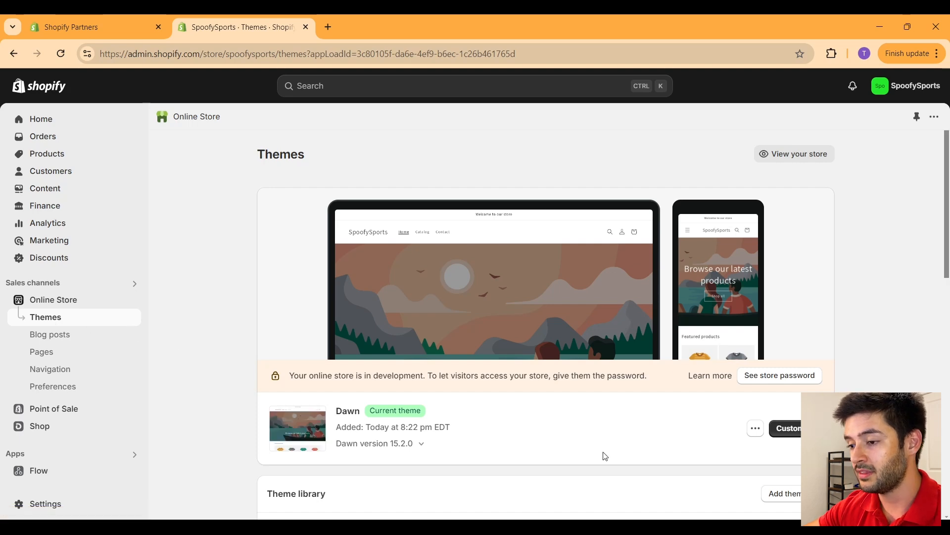
- Highlight the current Dawn theme's details, then open the live storefront in a new tab
left_click_drag(478, 435, 336, 408)
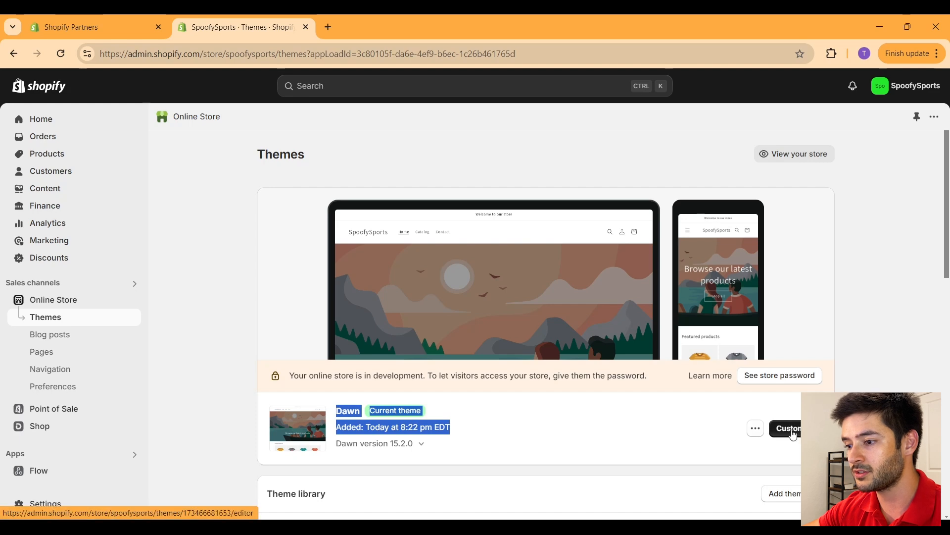
left_click(454, 449)
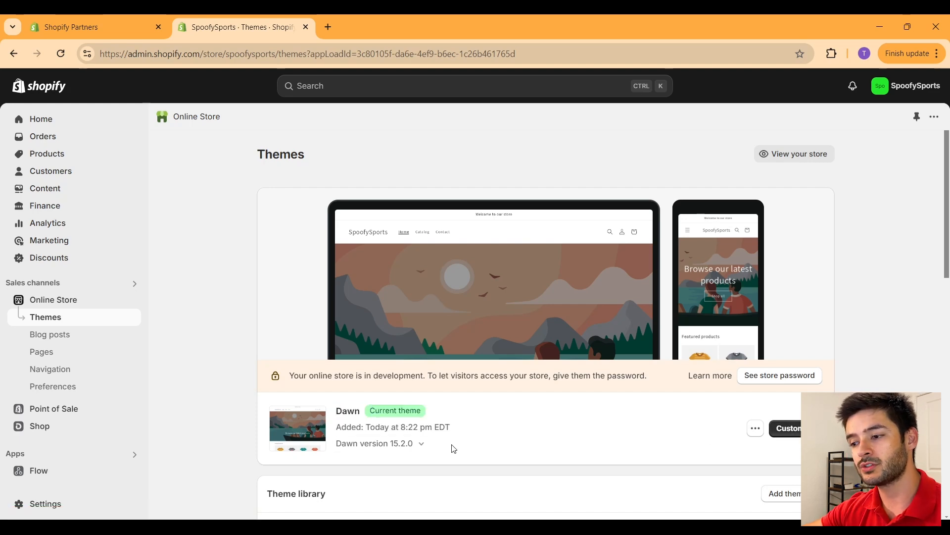
double_click(338, 414)
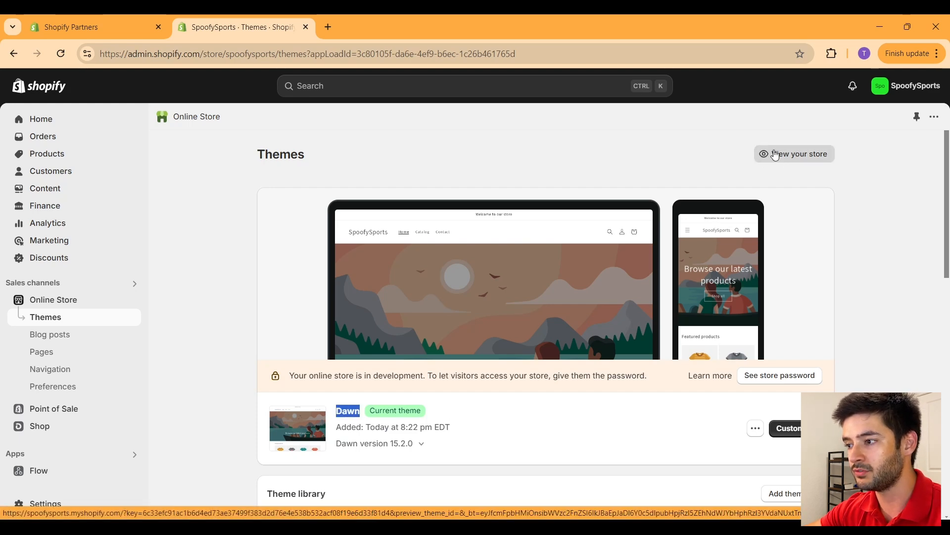
left_click(792, 157)
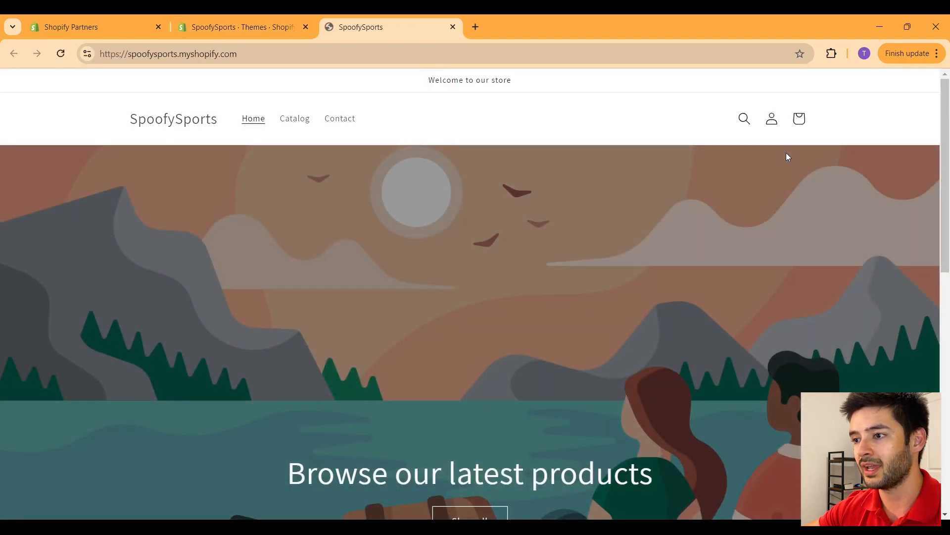
- Load the copied storefront URL in another window, see its password page, then return to Themes
left_click(268, 57)
key("ctrl+c")
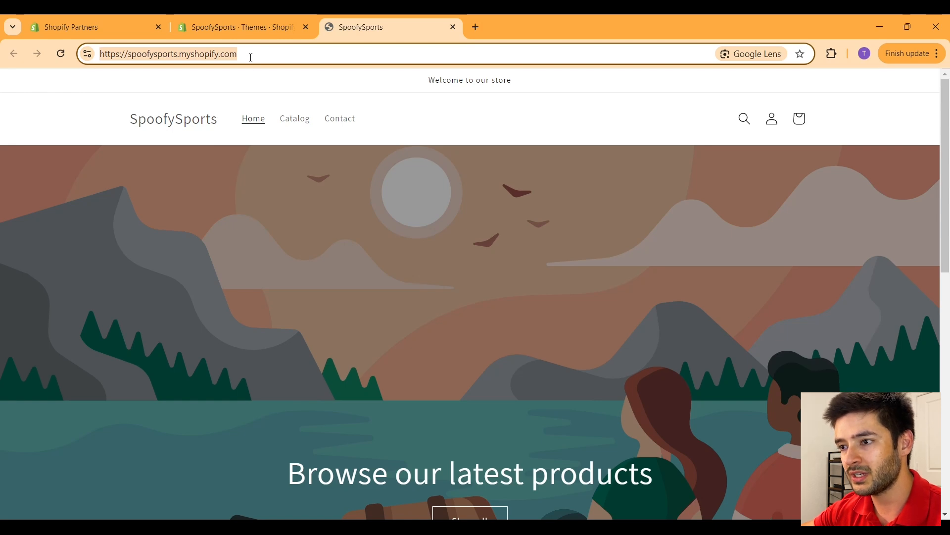
scroll(548, 272, "down", 4)
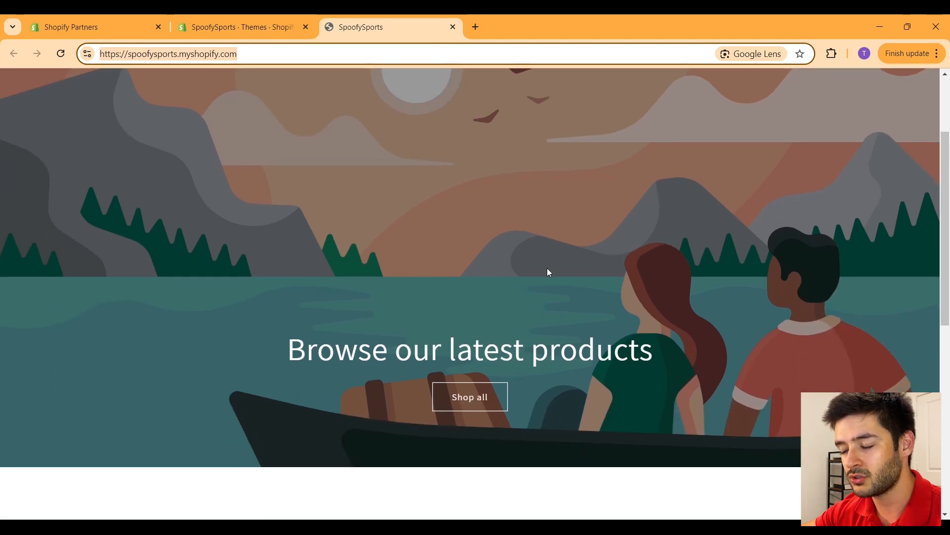
scroll(548, 271, "down", 5)
scroll(548, 272, "up", 9)
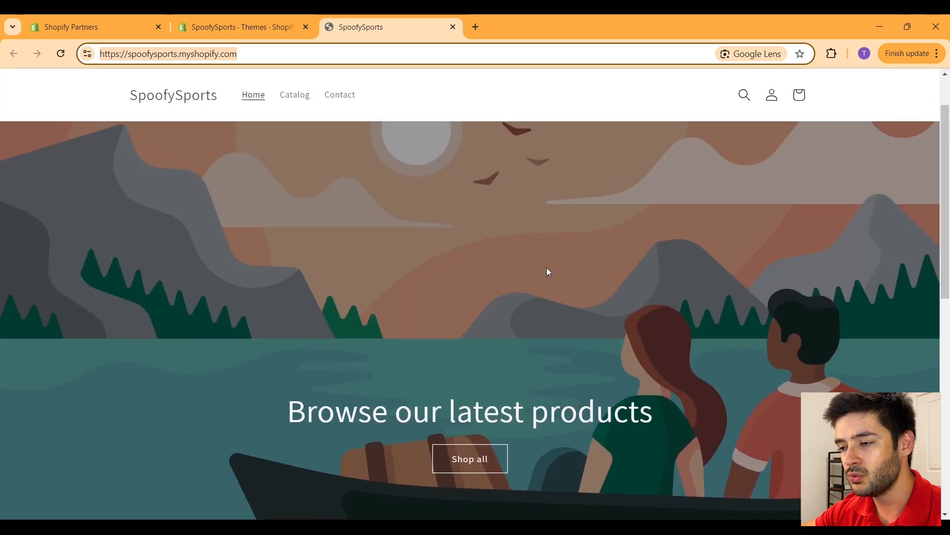
right_click(188, 58)
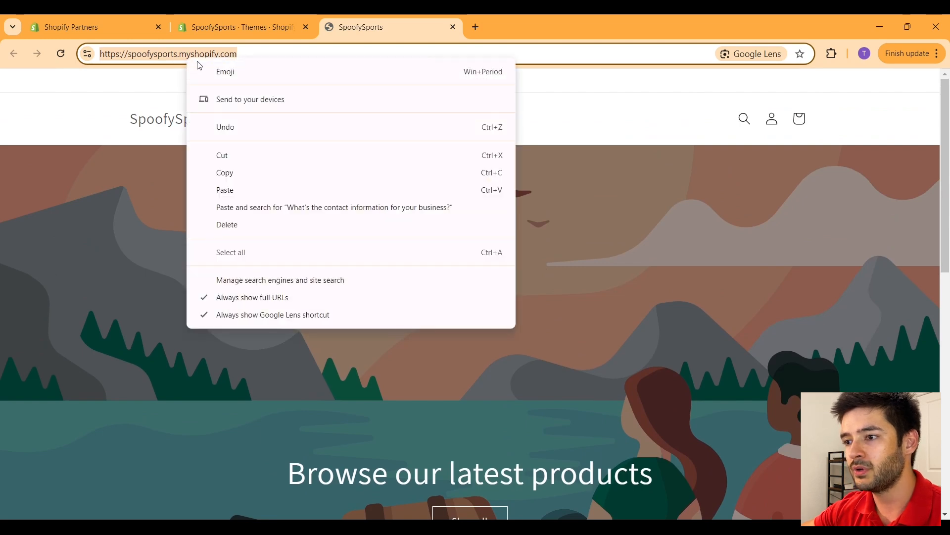
left_click(249, 176)
key("ctrl+v")
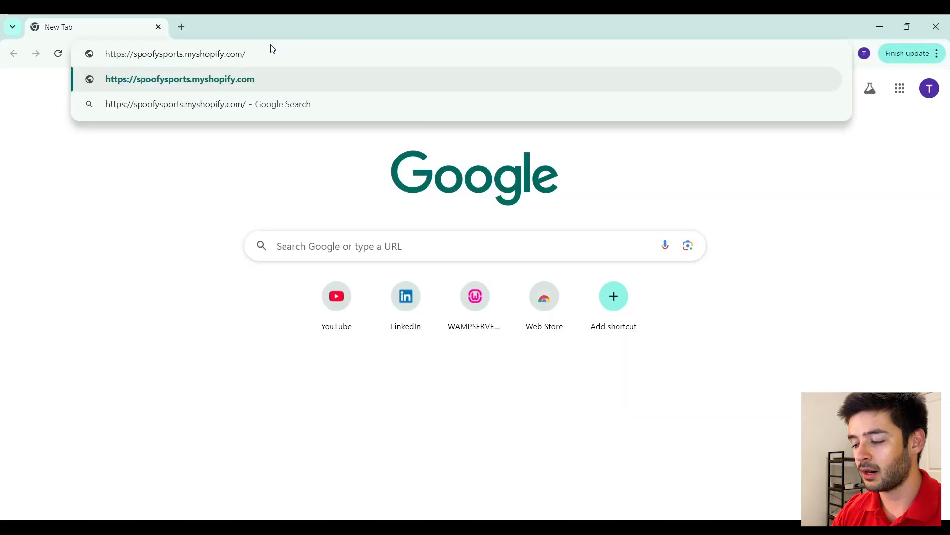
key("Return")
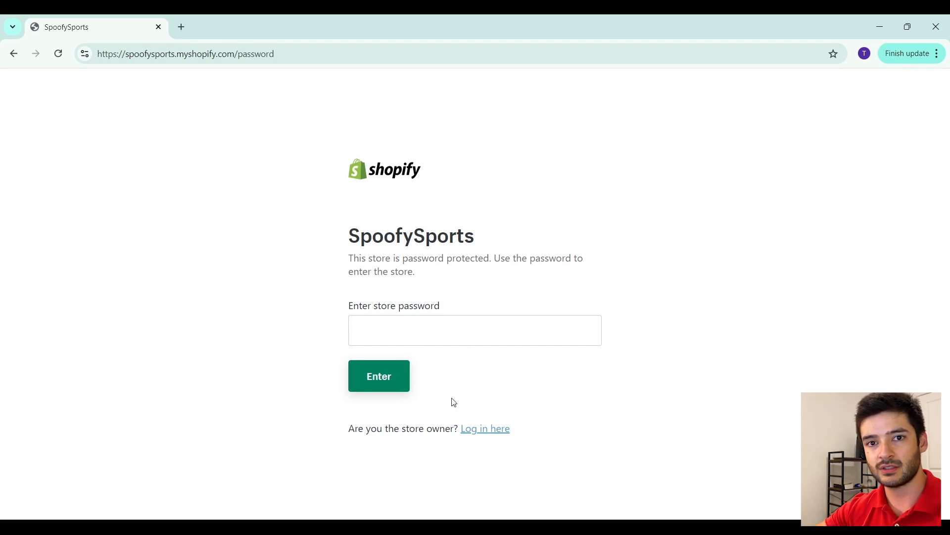
left_click(889, 17)
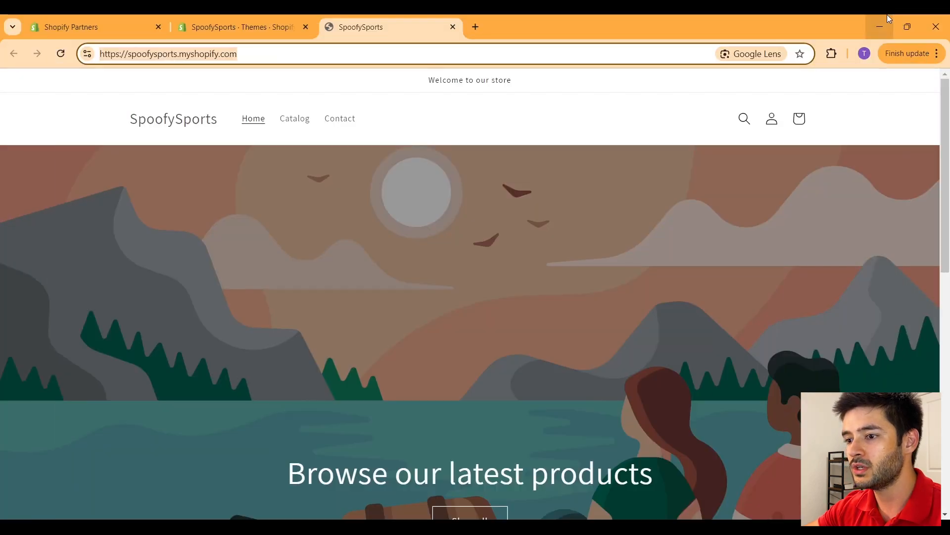
left_click(256, 18)
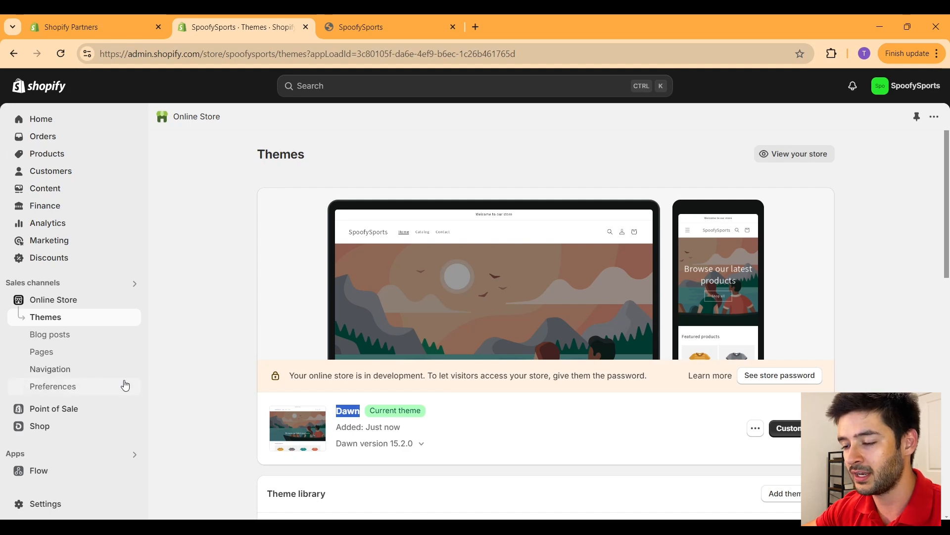
- Copy the store password from Online Store Preferences
left_click(52, 390)
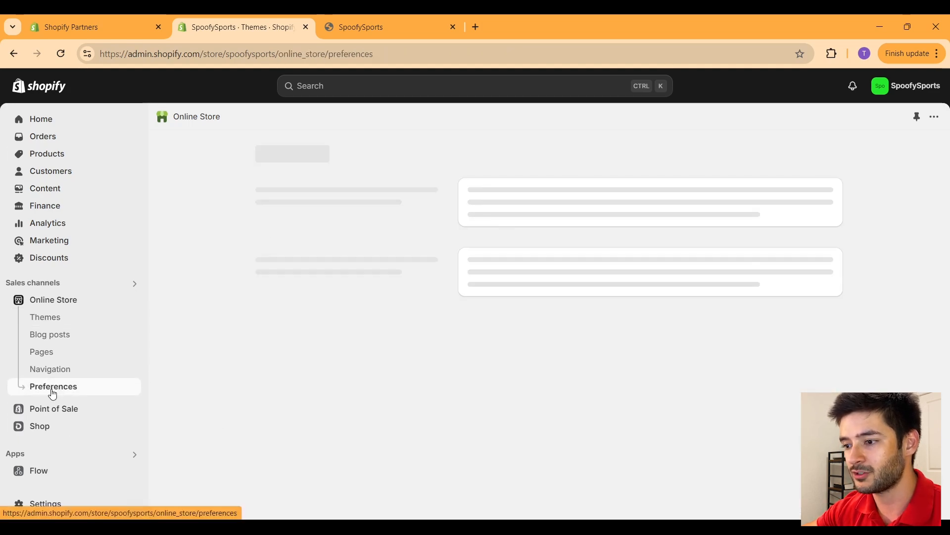
scroll(486, 352, "down", 4)
scroll(486, 353, "down", 8)
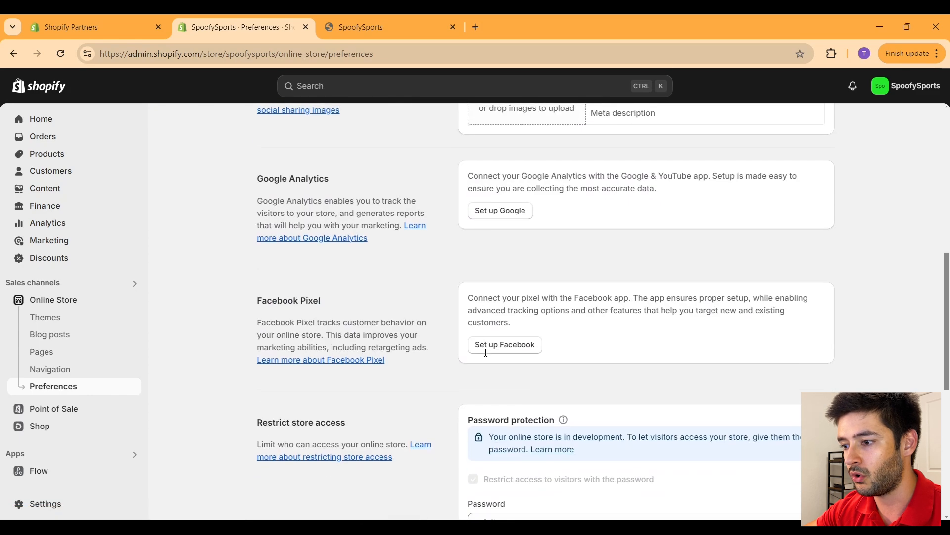
scroll(486, 353, "down", 1)
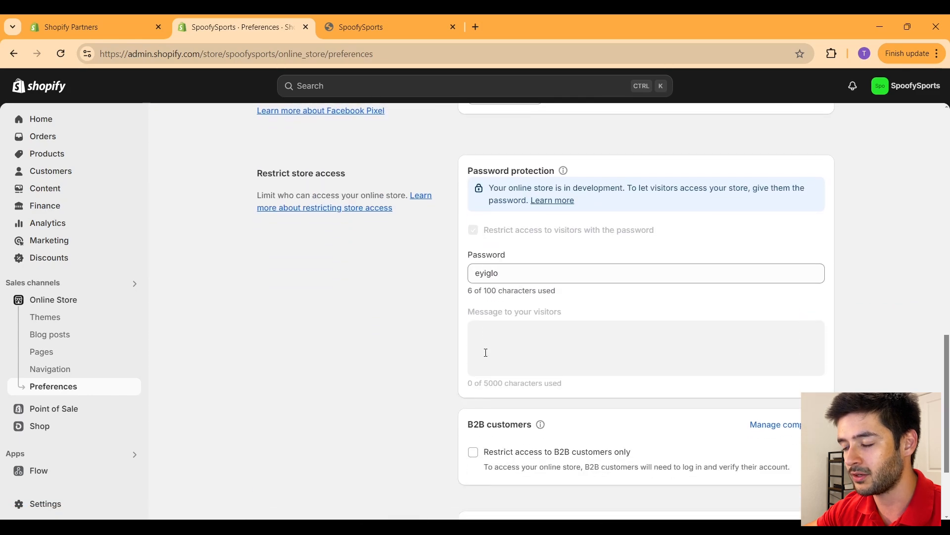
left_click_drag(514, 273, 474, 274)
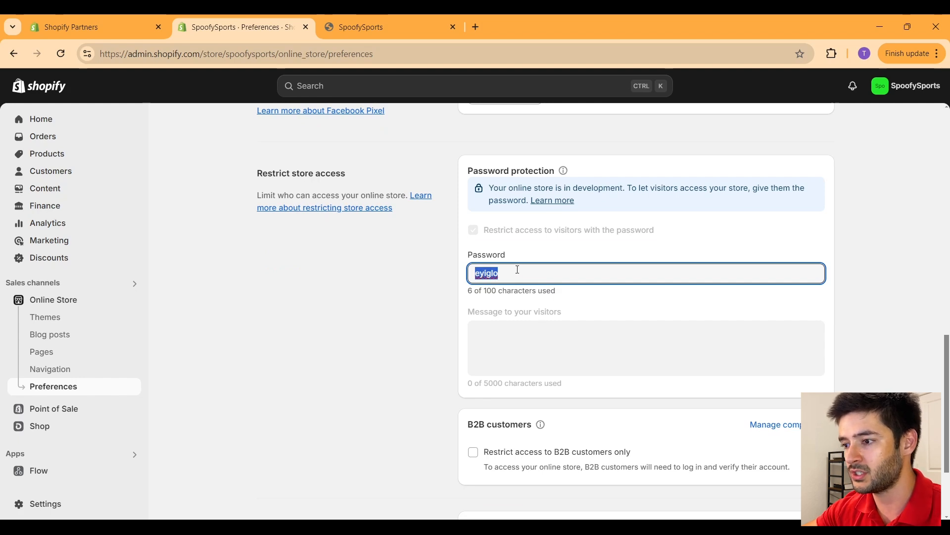
key("alt+Tab")
- Enter the copied password on the storefront's password page and dismiss the save-password prompt
left_click(410, 333)
key("ctrl+v")
key("Return")
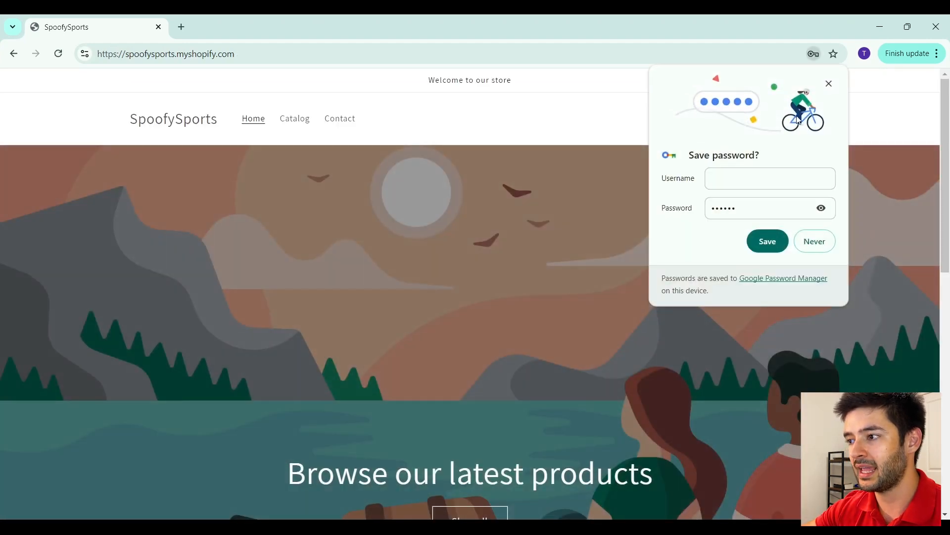
left_click(829, 84)
scroll(503, 309, "down", 7)
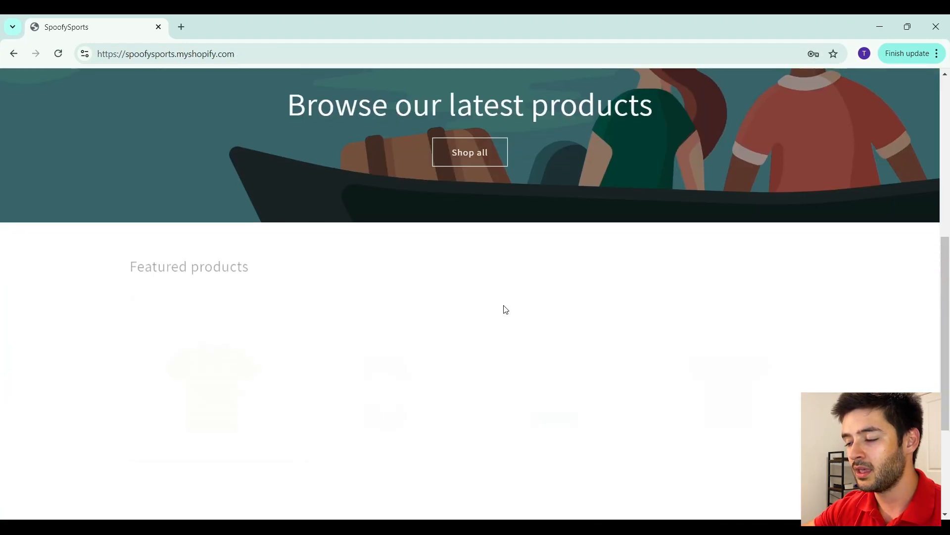
scroll(503, 310, "down", 4)
scroll(510, 342, "up", 10)
scroll(510, 337, "up", 2)
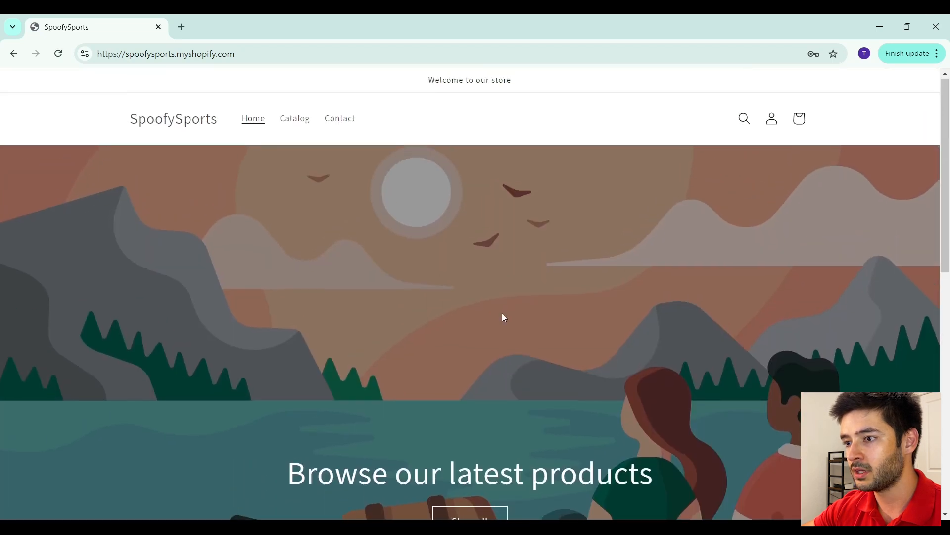
- Return to admin and focus the store password field again
left_click(880, 20)
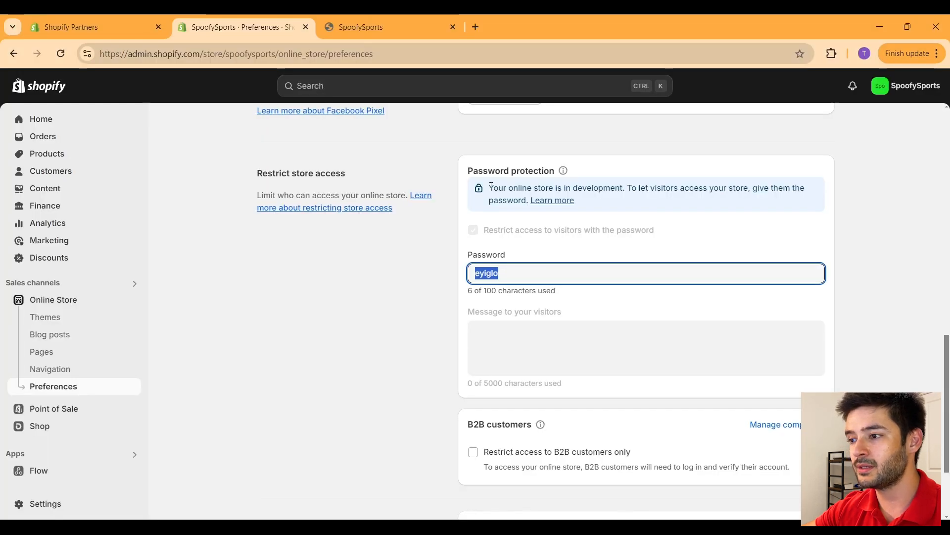
left_click_drag(491, 186, 629, 187)
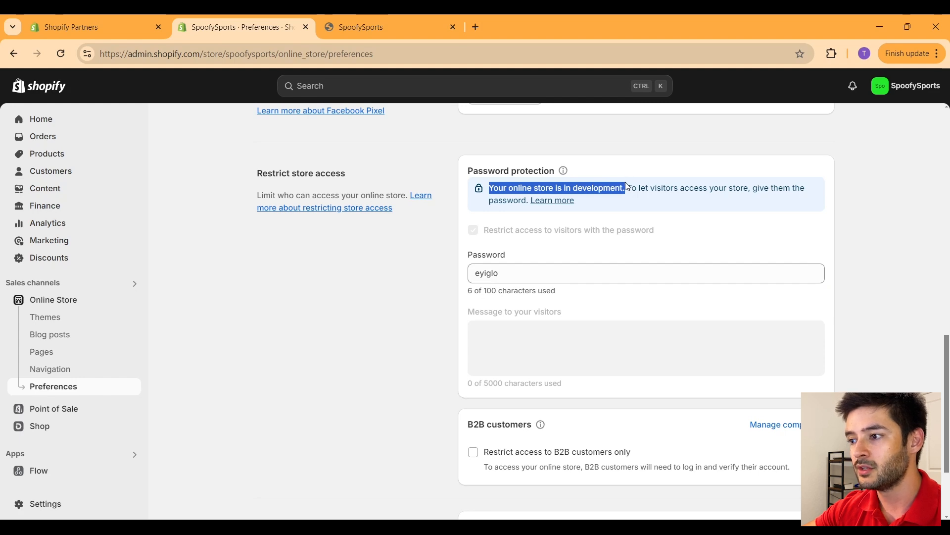
left_click(573, 273)
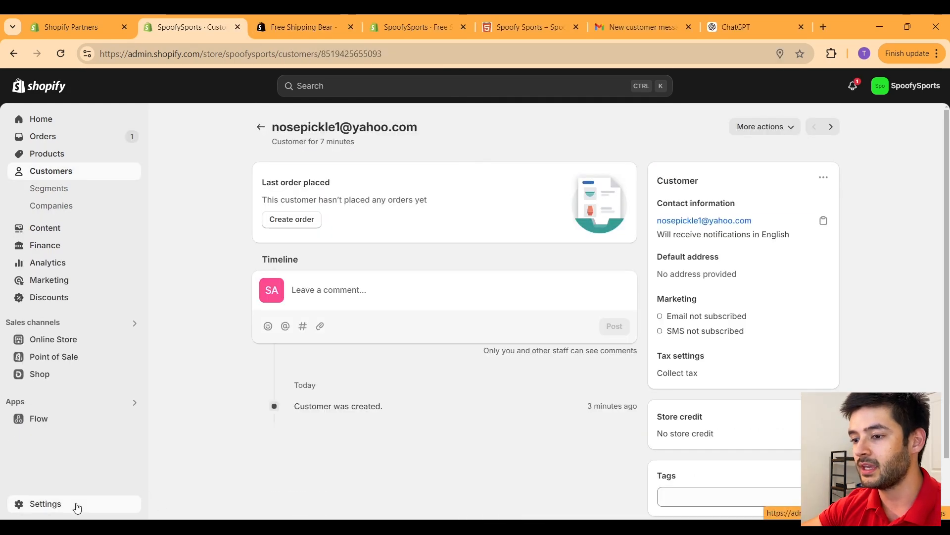
left_click(76, 505)
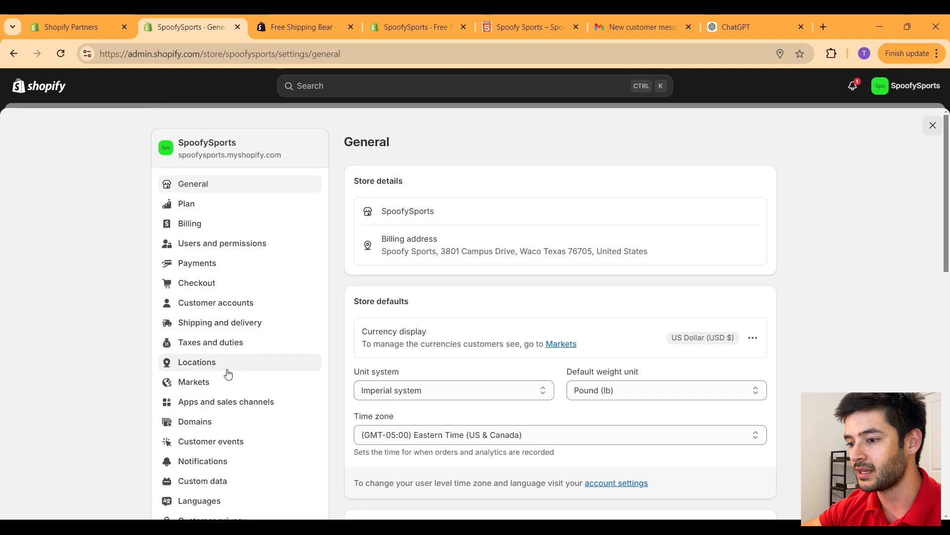
scroll(213, 369, "down", 1)
left_click(202, 361)
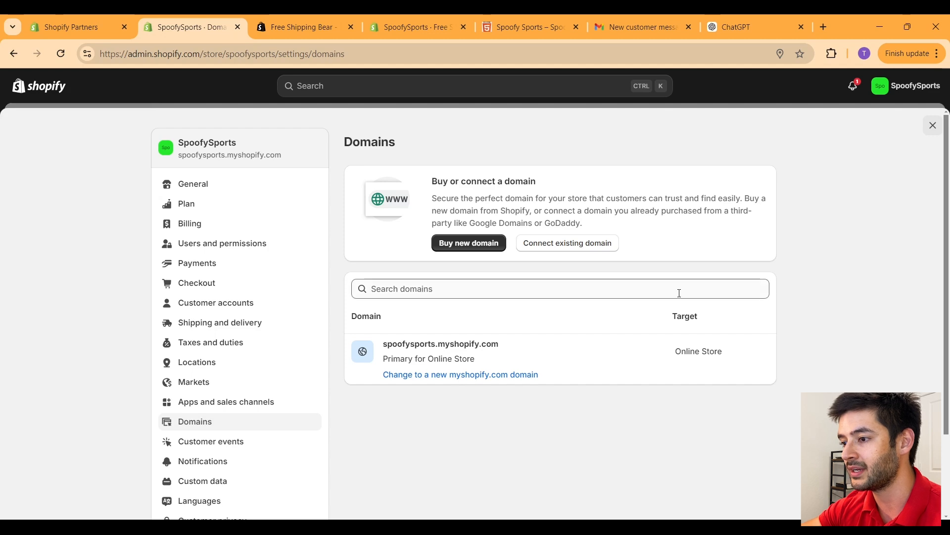
left_click(468, 244)
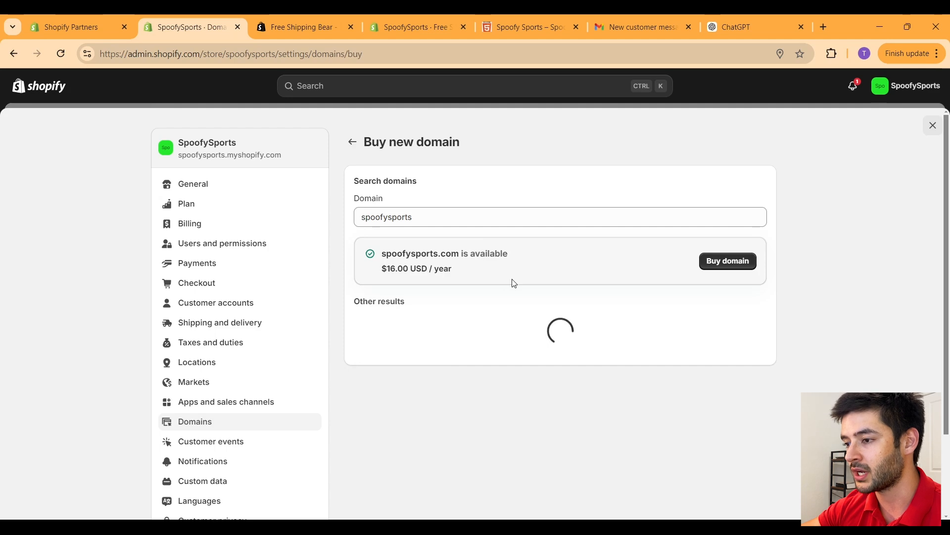
left_click_drag(460, 257, 375, 262)
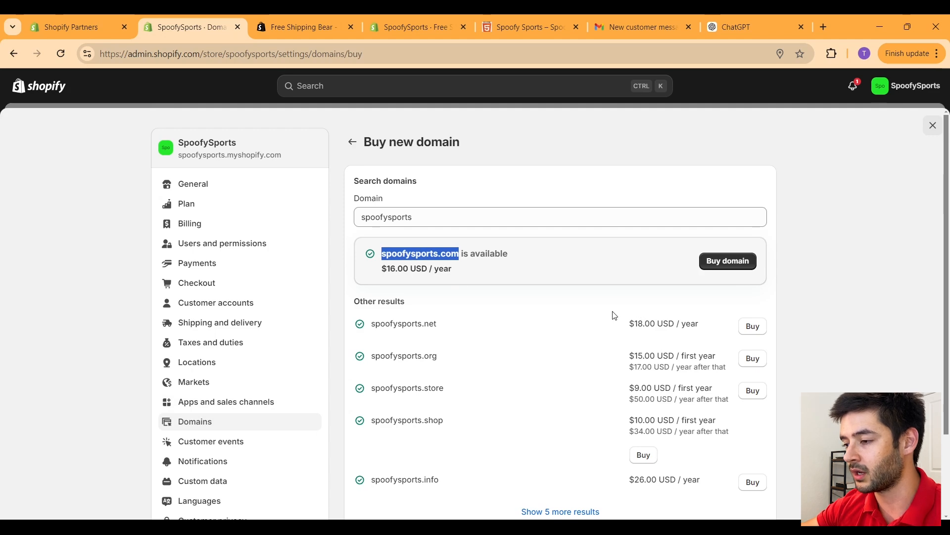
scroll(573, 303, "down", 2)
scroll(572, 303, "up", 2)
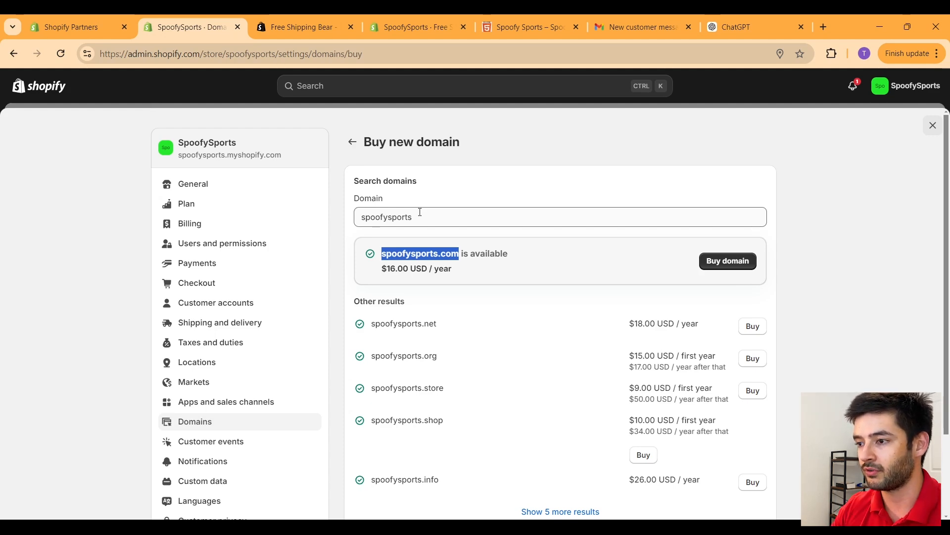
left_click(572, 270)
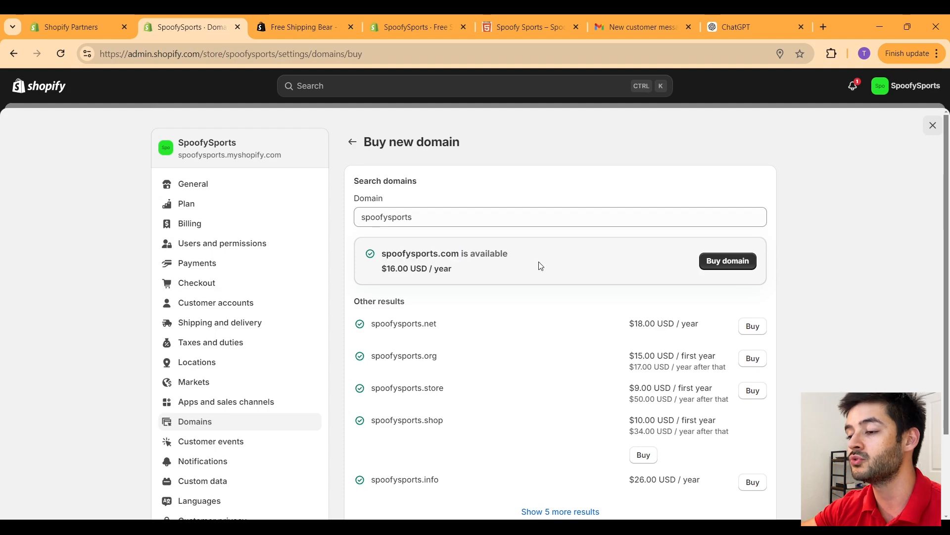
left_click_drag(466, 268, 404, 237)
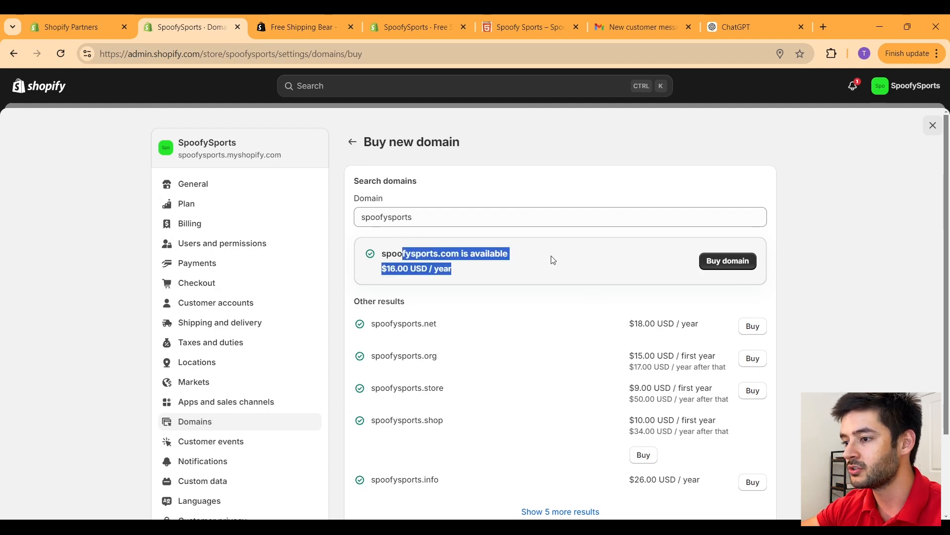
left_click(540, 273)
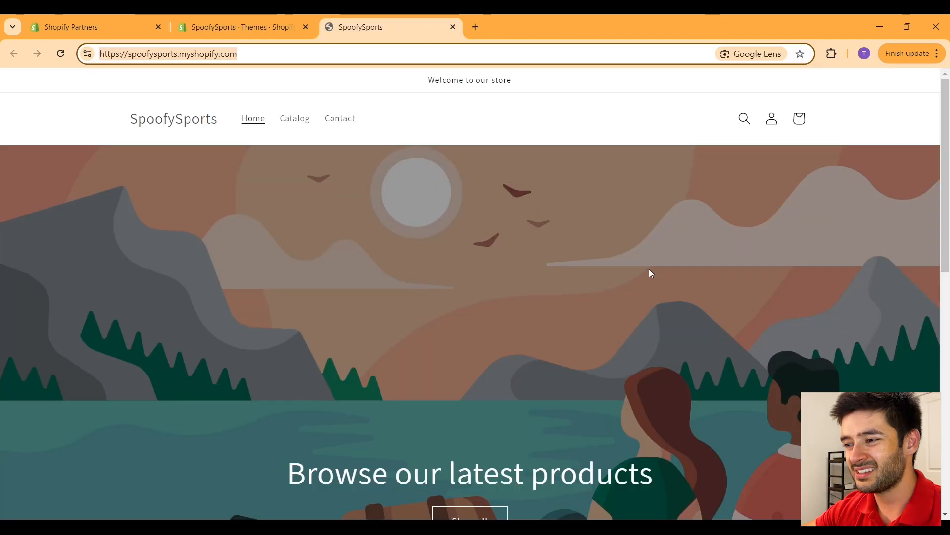
- Switch to the store's Themes page in admin and look over it
left_click(651, 273)
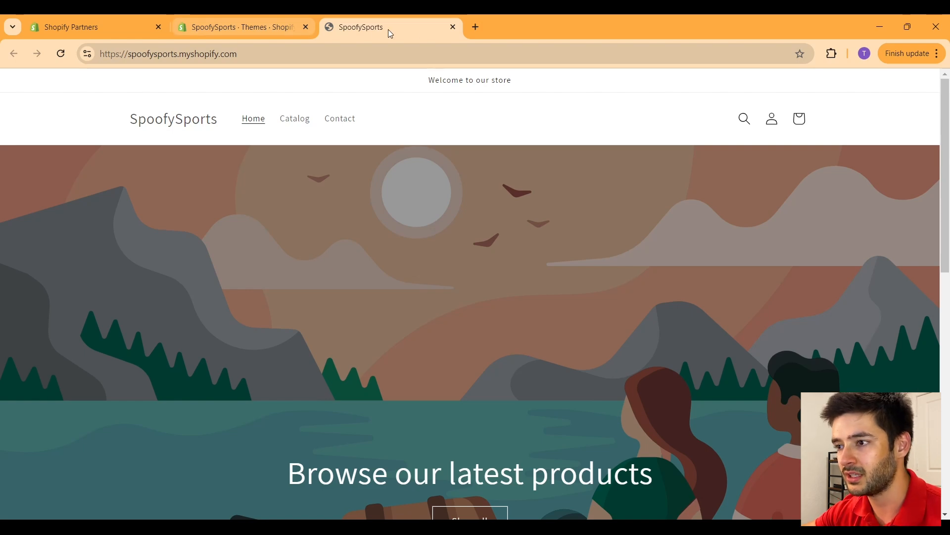
left_click(208, 26)
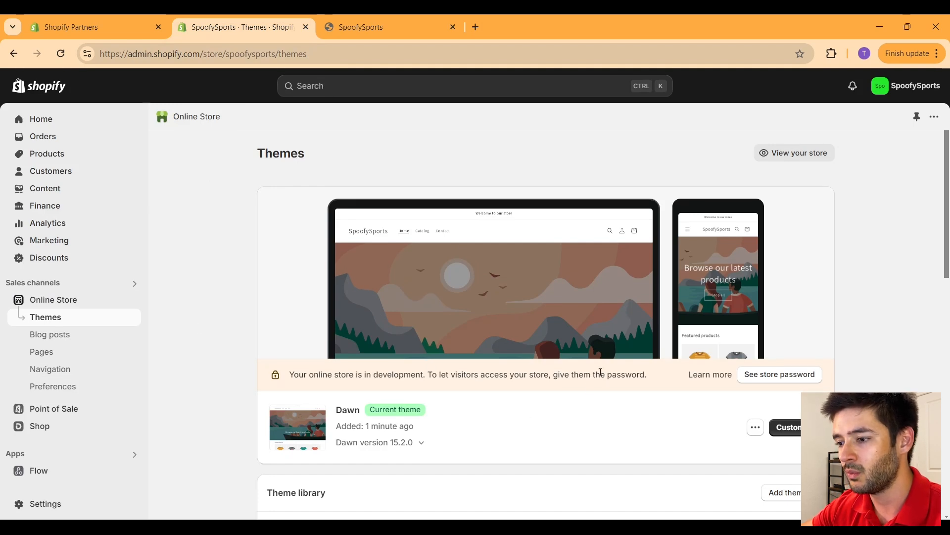
scroll(602, 373, "down", 6)
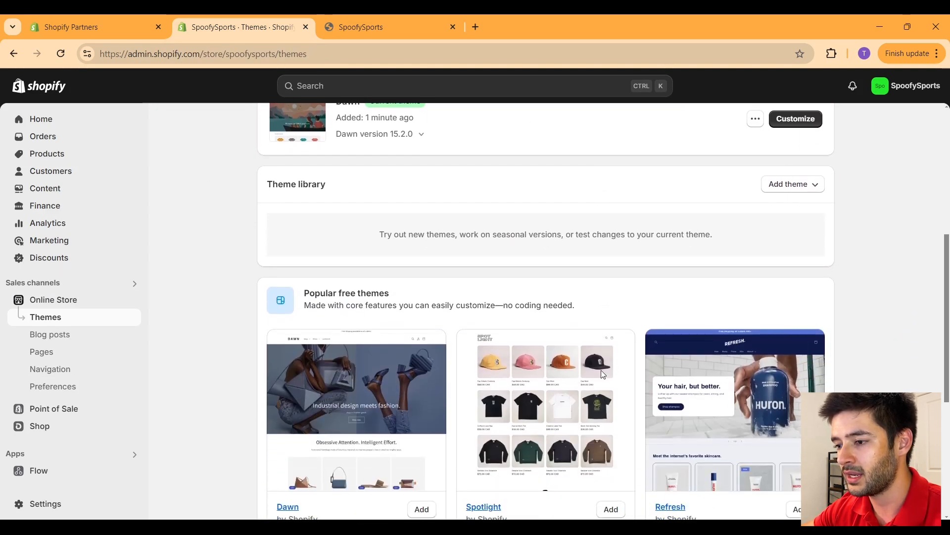
scroll(601, 370, "down", 1)
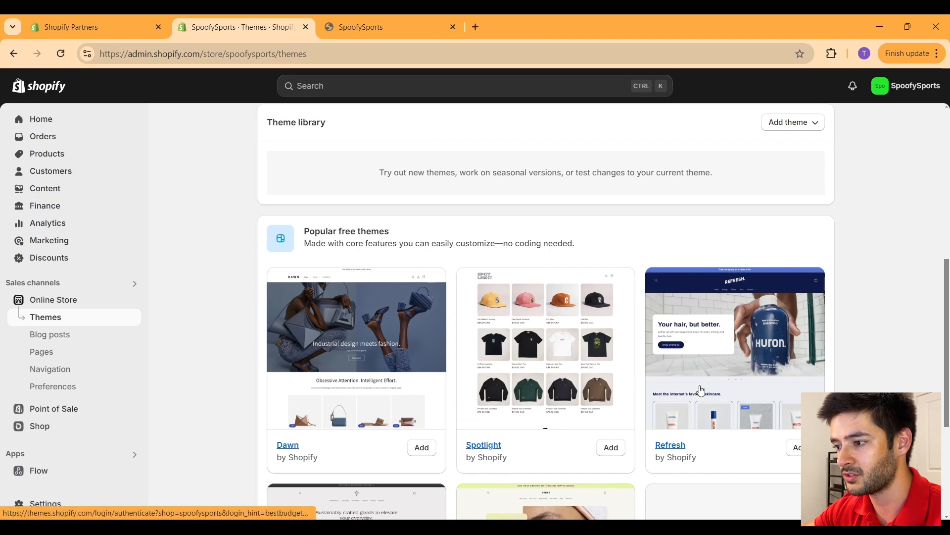
scroll(701, 391, "up", 3)
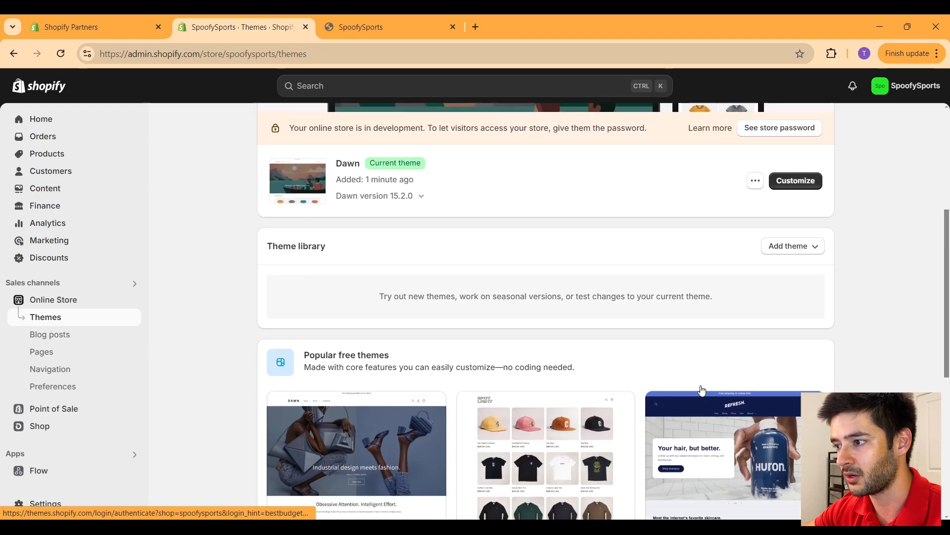
- Browse the Theme Store via Add theme, then close that tab with Ctrl+W
left_click(795, 253)
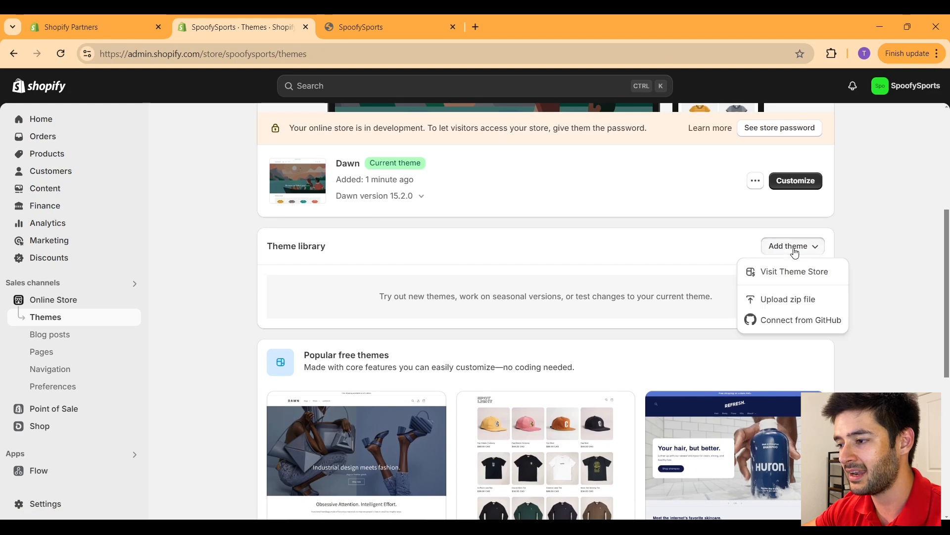
left_click(776, 277)
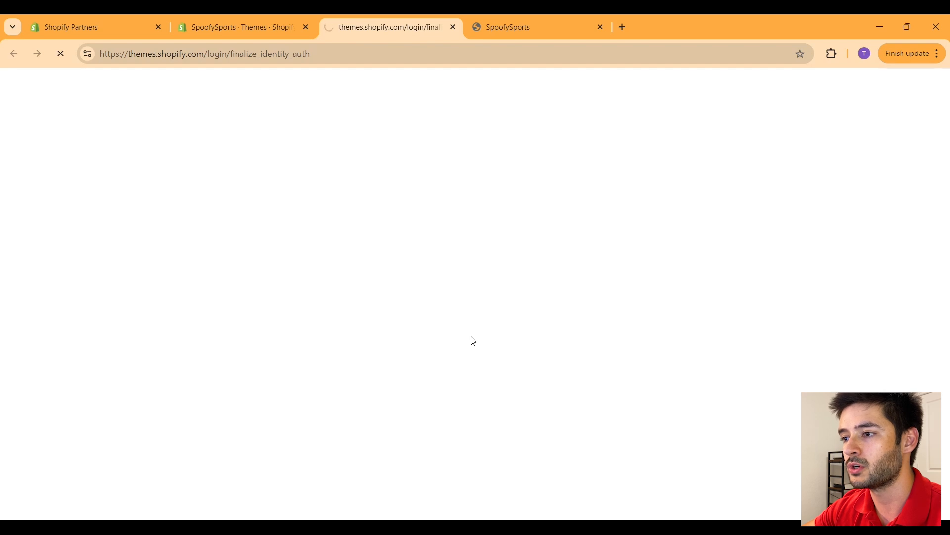
scroll(868, 254, "down", 4)
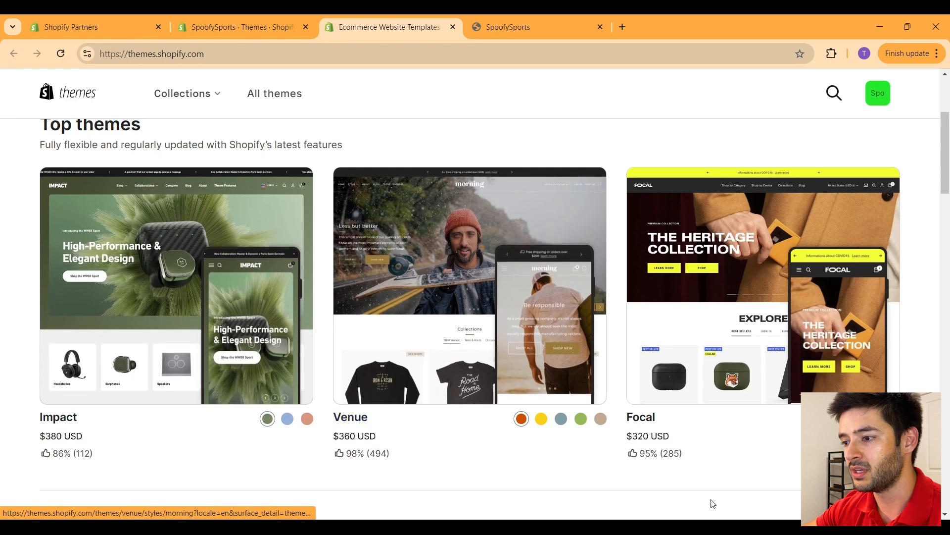
key("ctrl+w")
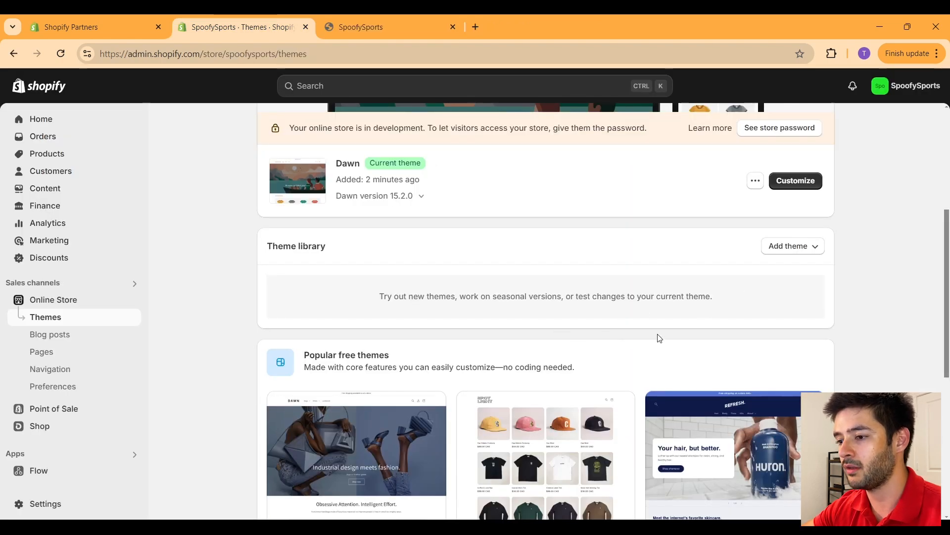
- Add the free Refresh theme and publish it in place of Dawn
scroll(659, 338, "down", 4)
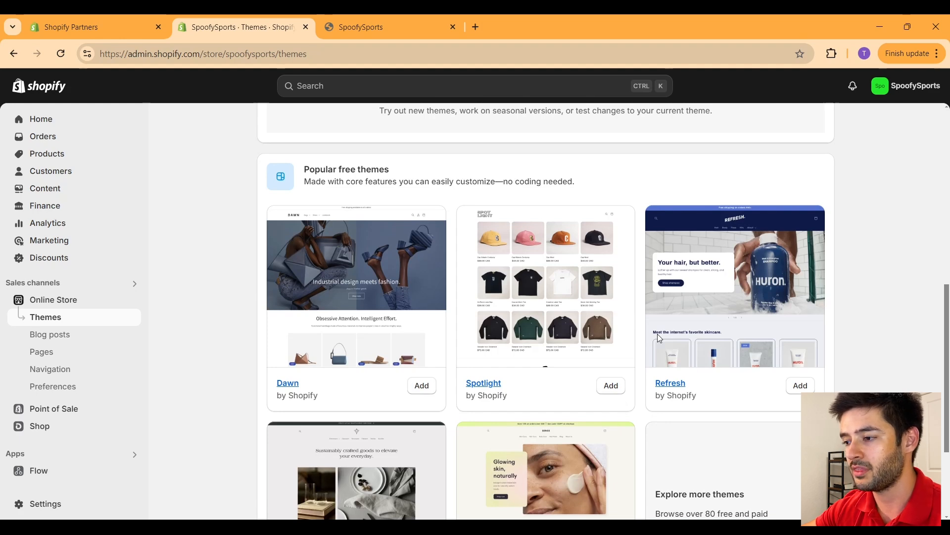
scroll(659, 338, "down", 1)
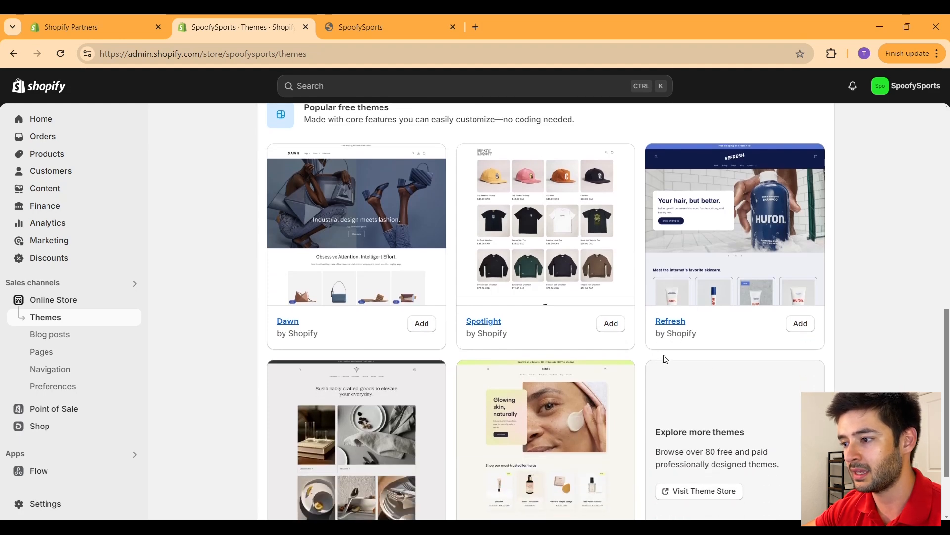
left_click(800, 324)
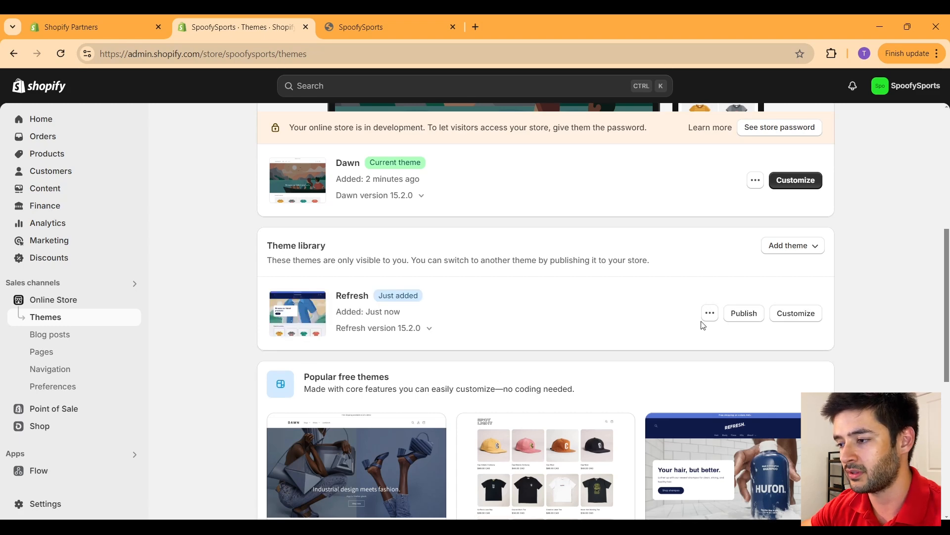
left_click(744, 314)
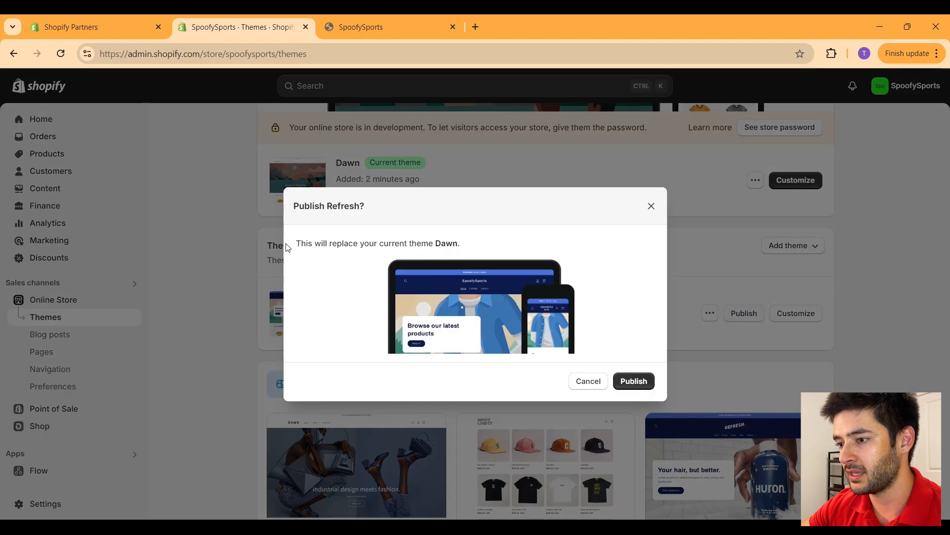
left_click(634, 381)
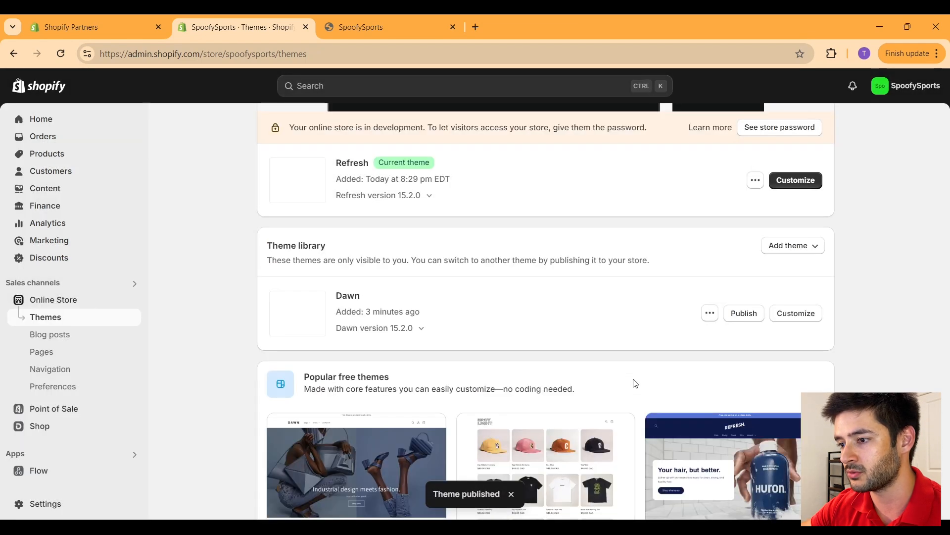
- Remove the Dawn theme from the theme library
scroll(635, 383, "up", 1)
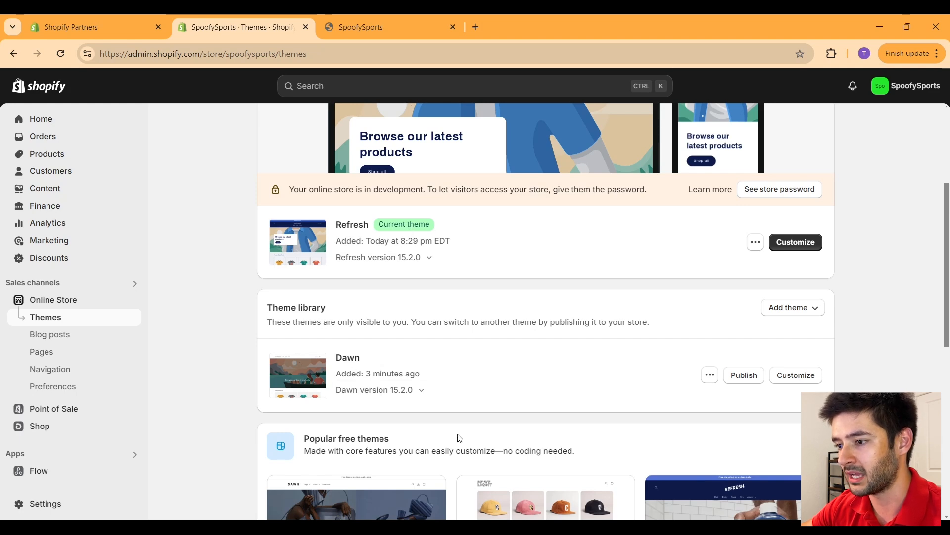
left_click(708, 375)
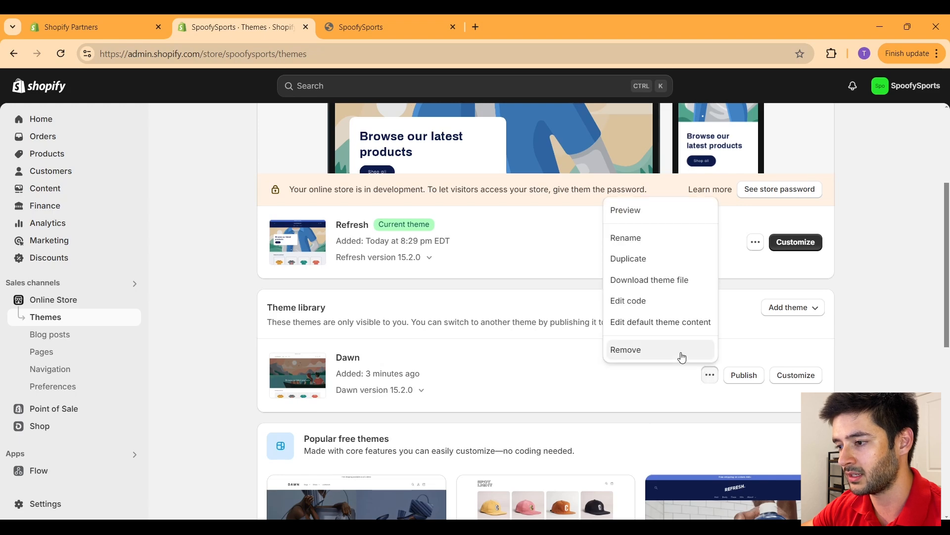
left_click(649, 351)
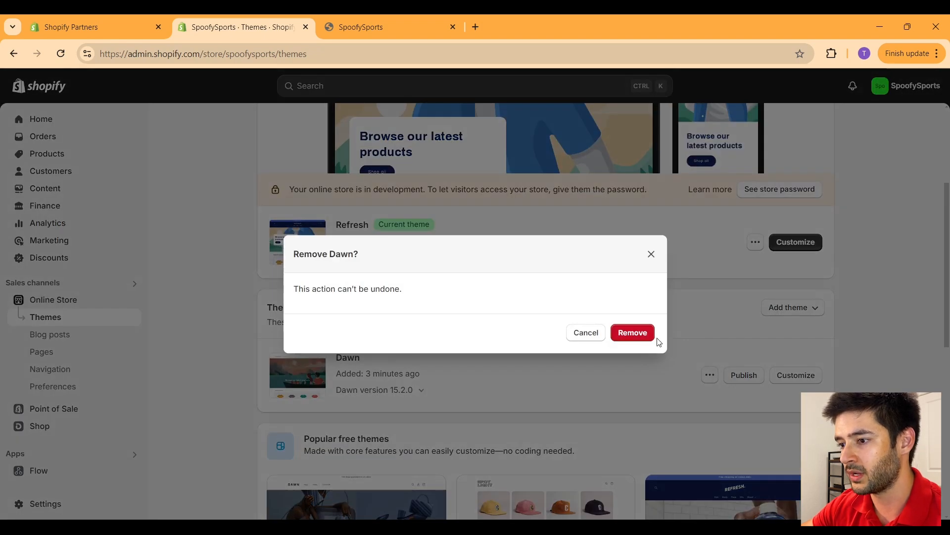
left_click(632, 334)
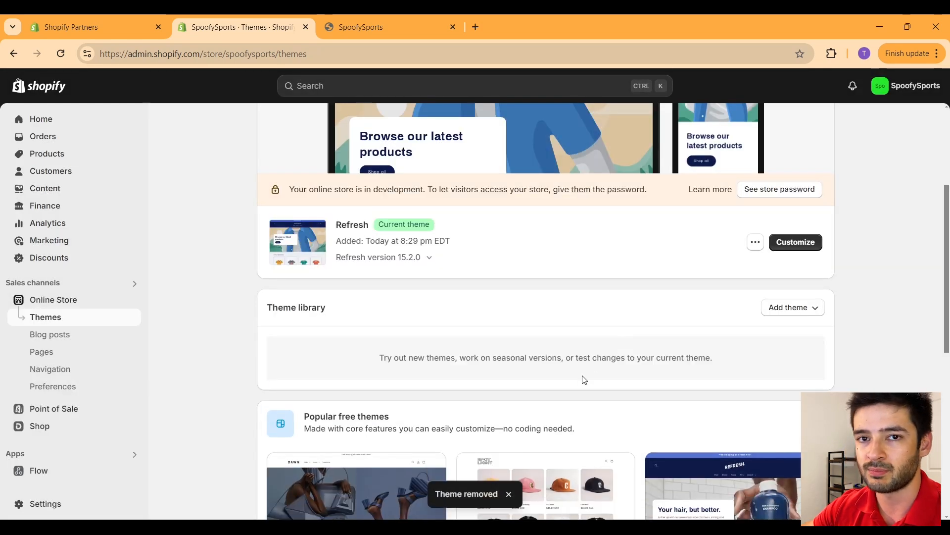
scroll(661, 306, "up", 4)
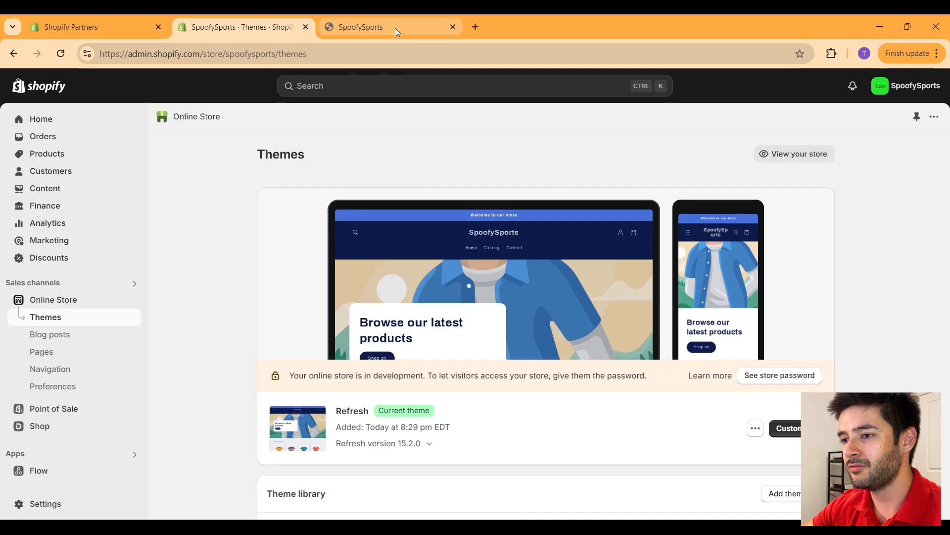
- Reload the live storefront to view the Refresh theme, then return to the Themes admin page
left_click(395, 27)
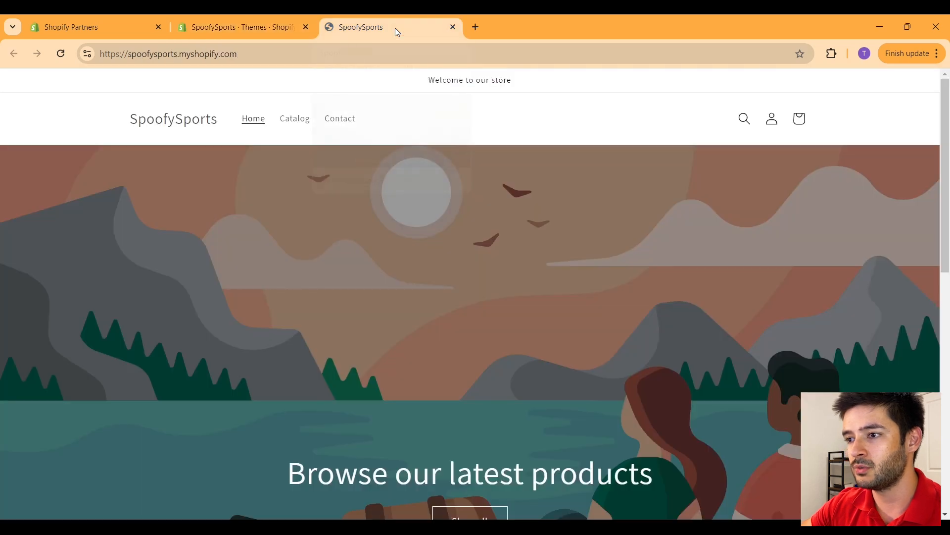
left_click(61, 53)
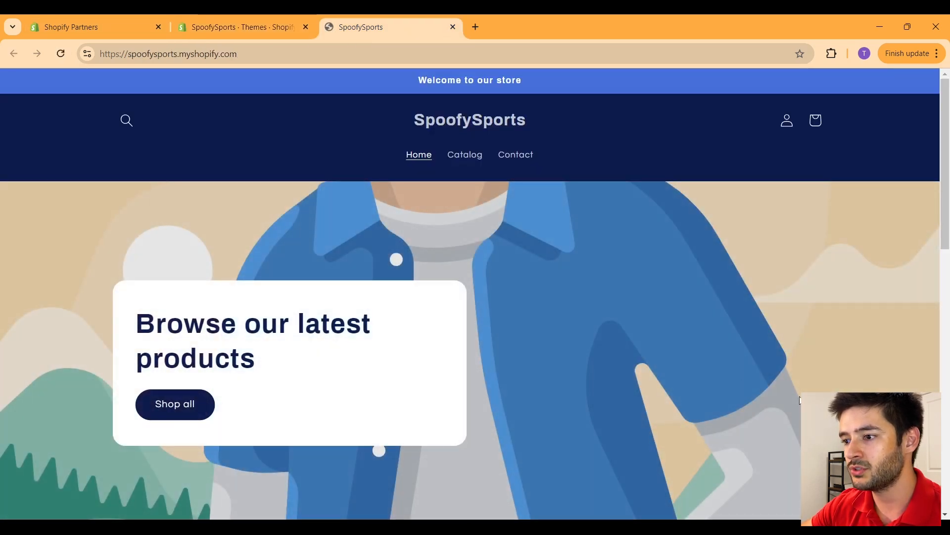
scroll(739, 370, "down", 3)
scroll(739, 370, "down", 10)
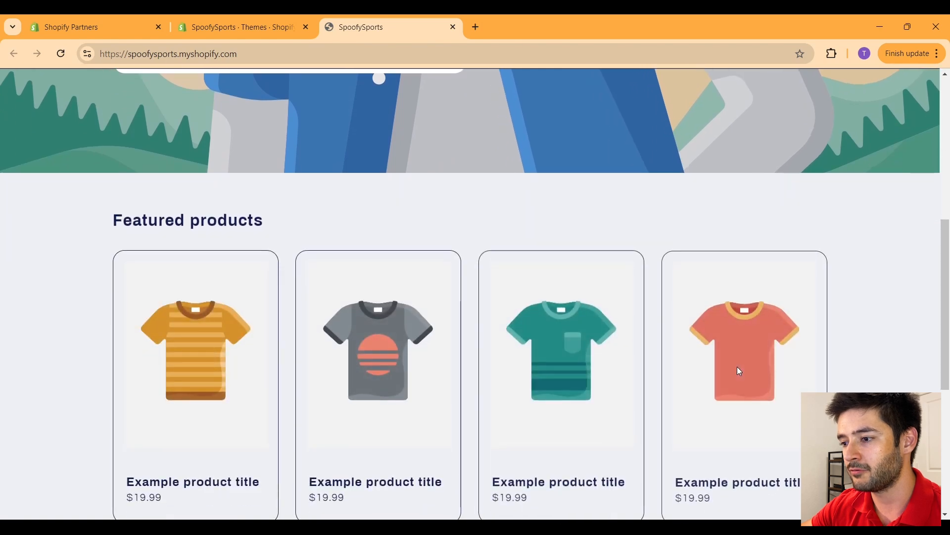
scroll(737, 370, "up", 15)
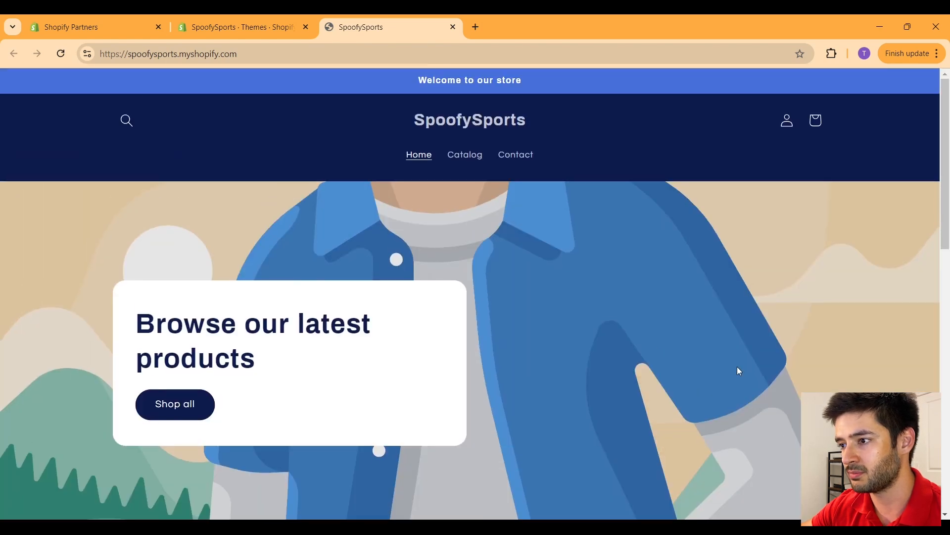
scroll(616, 177, "down", 10)
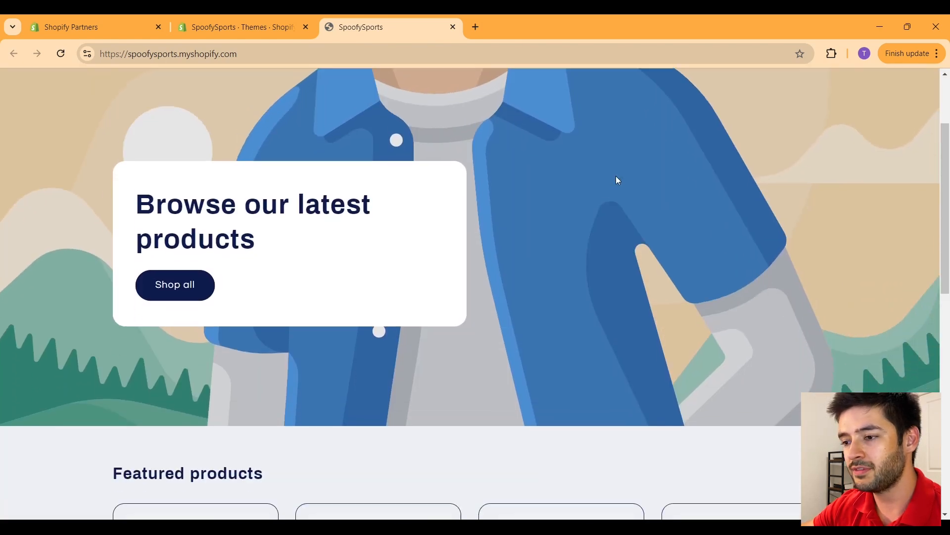
scroll(617, 180, "up", 10)
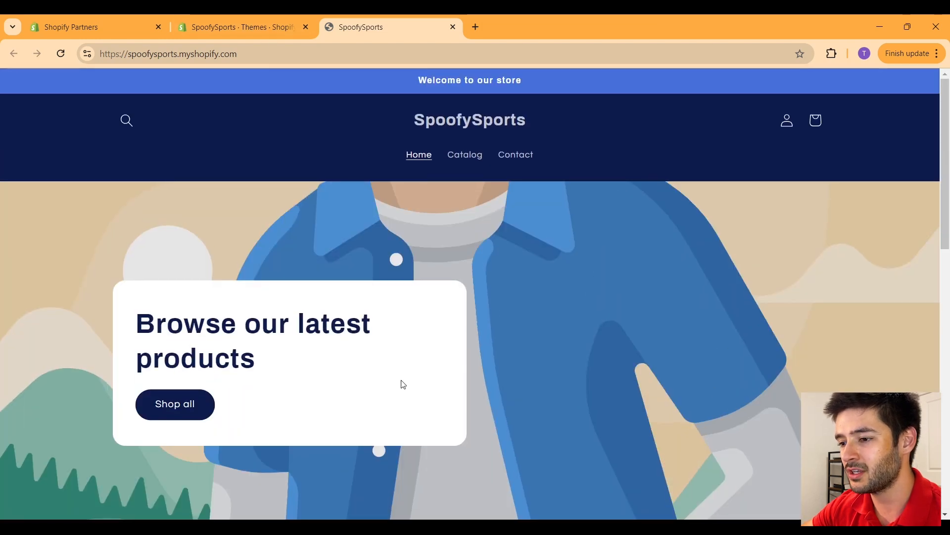
left_click(242, 25)
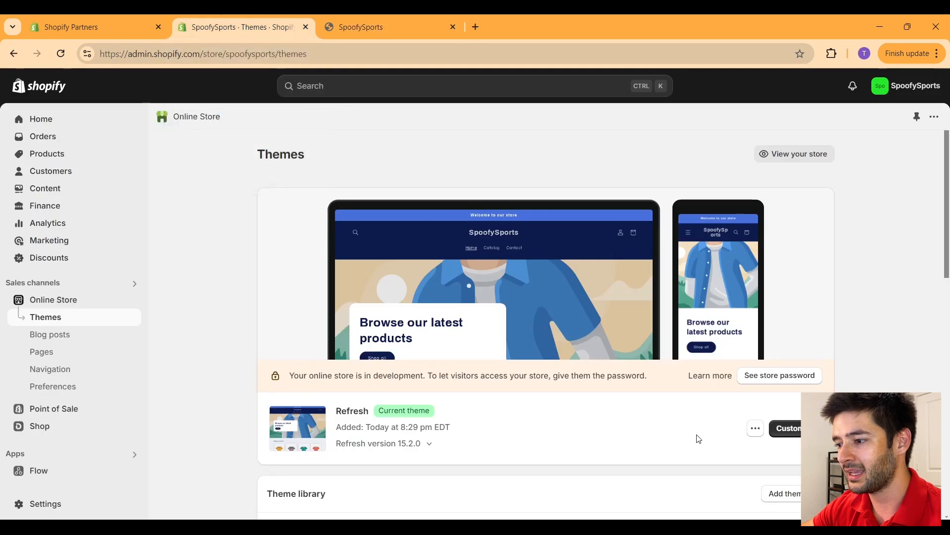
- In the Refresh theme editor, turn off the announcement bar's separator line
left_click(792, 430)
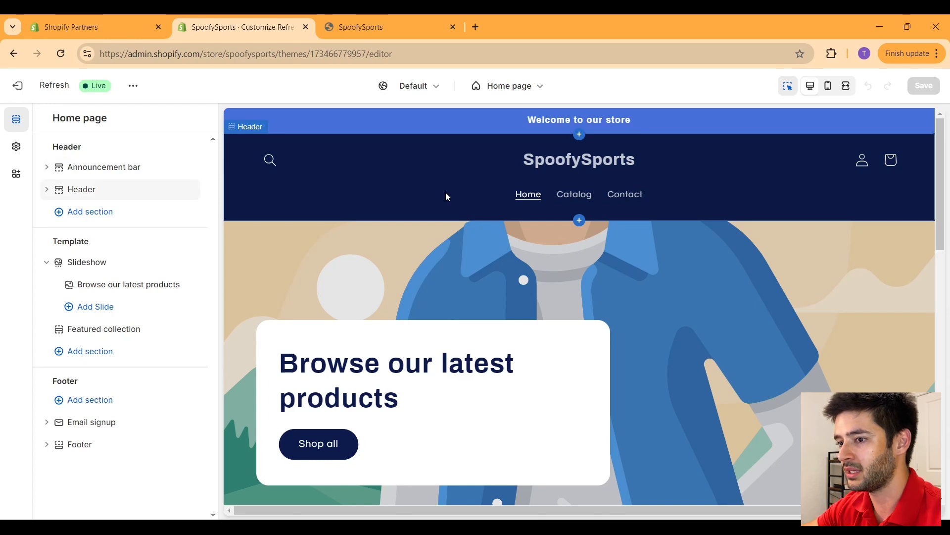
left_click(445, 125)
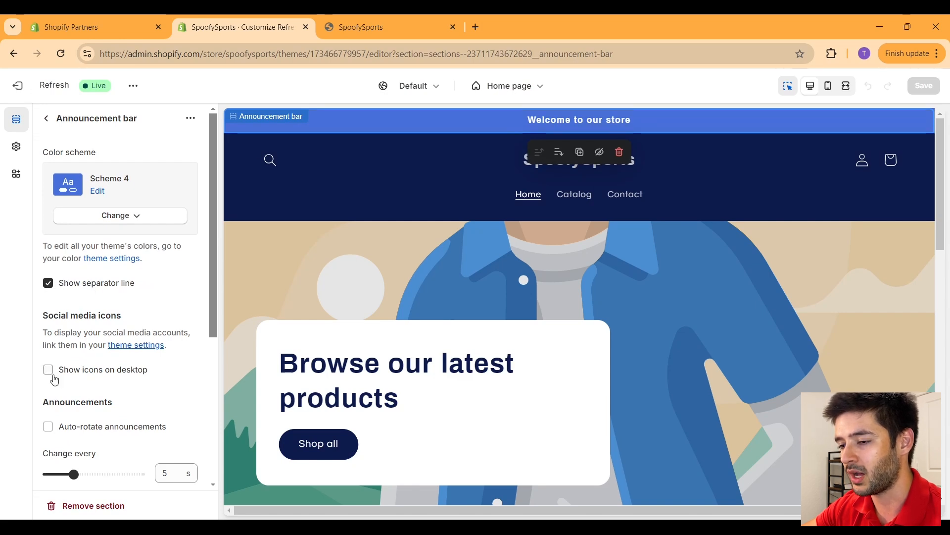
left_click(48, 284)
- Look through the announcement bar's social link and custom CSS settings, then return to the sections list
scroll(137, 334, "down", 5)
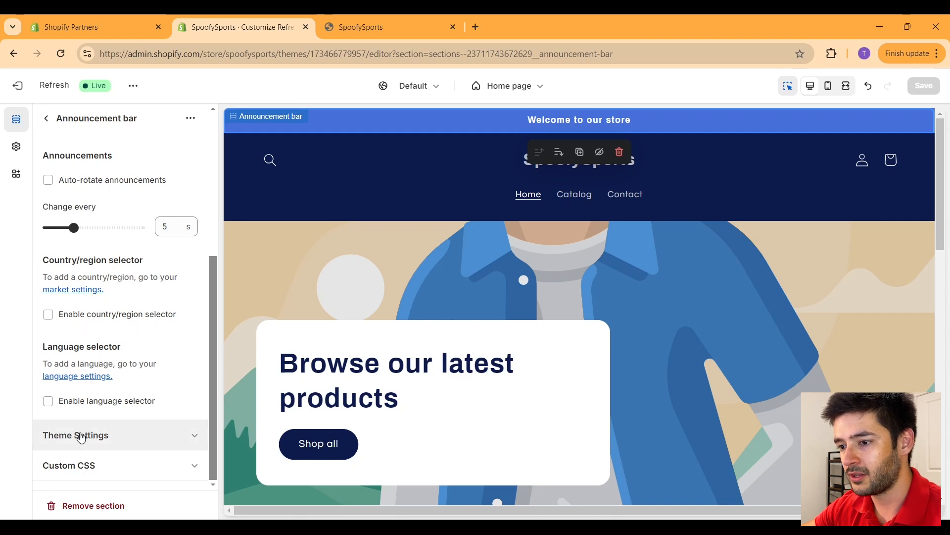
left_click(163, 442)
scroll(208, 328, "down", 8)
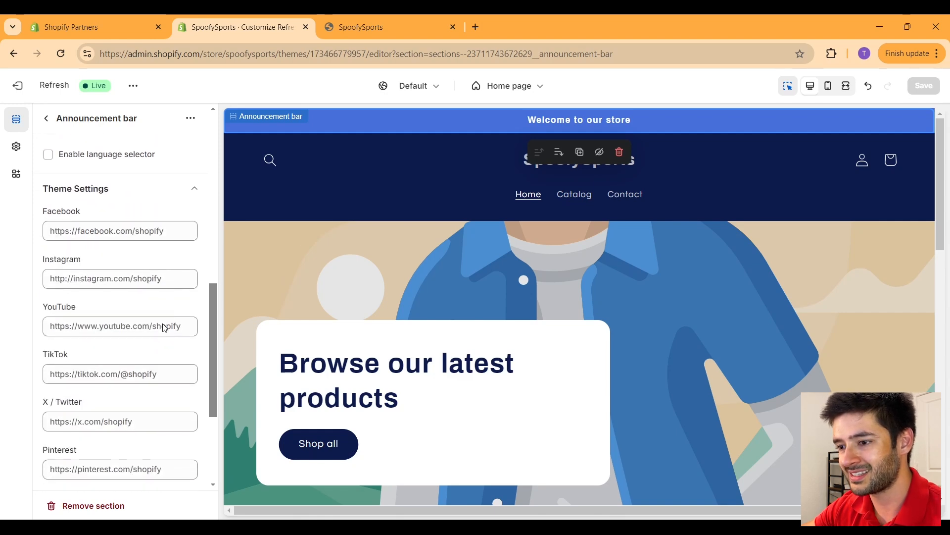
left_click(112, 472)
scroll(123, 313, "down", 3)
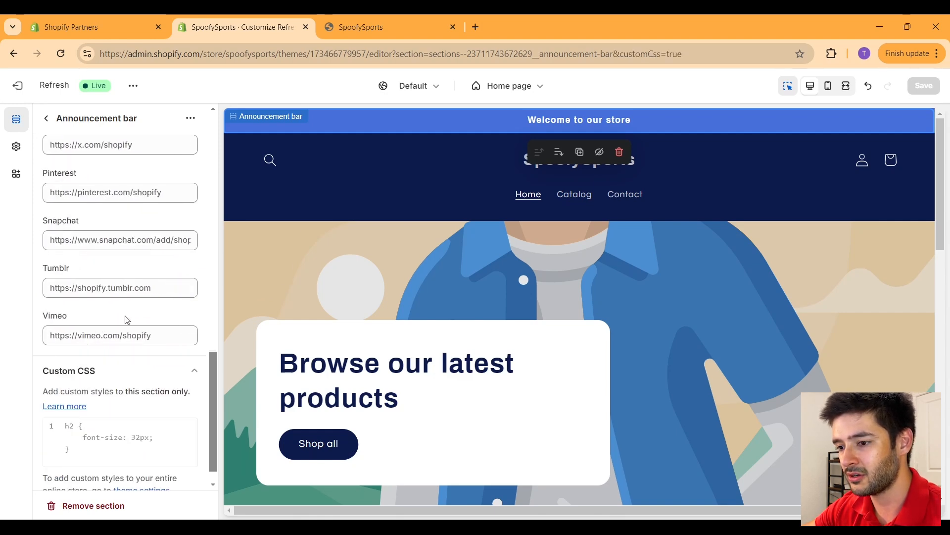
left_click(91, 404)
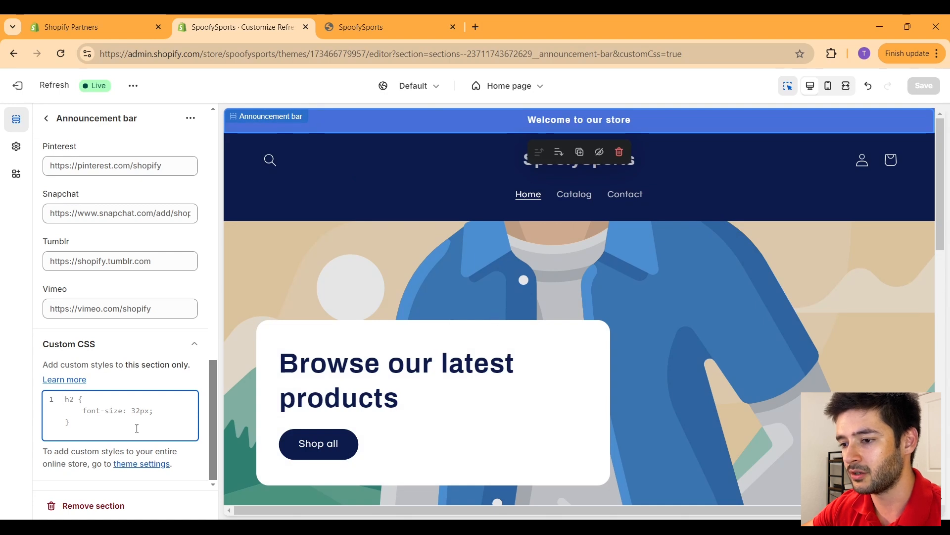
left_click(48, 120)
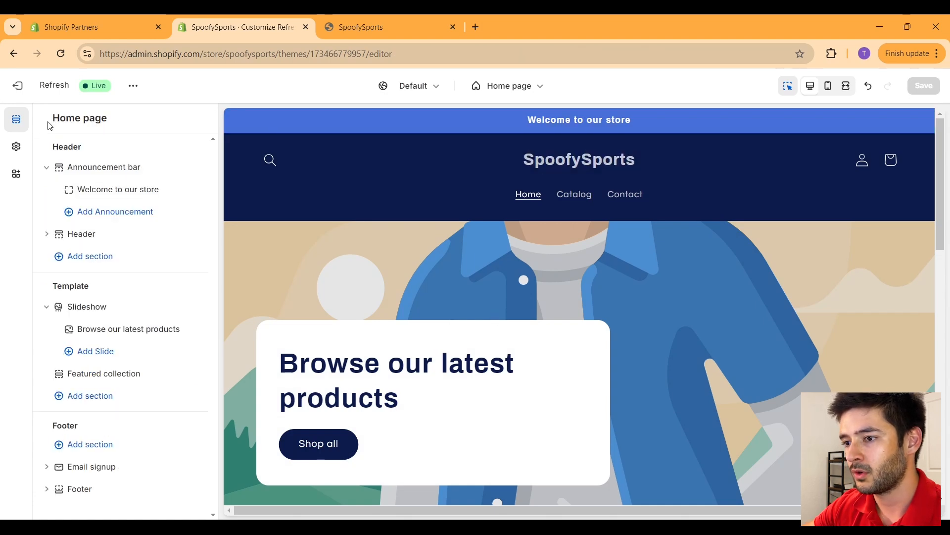
left_click(17, 153)
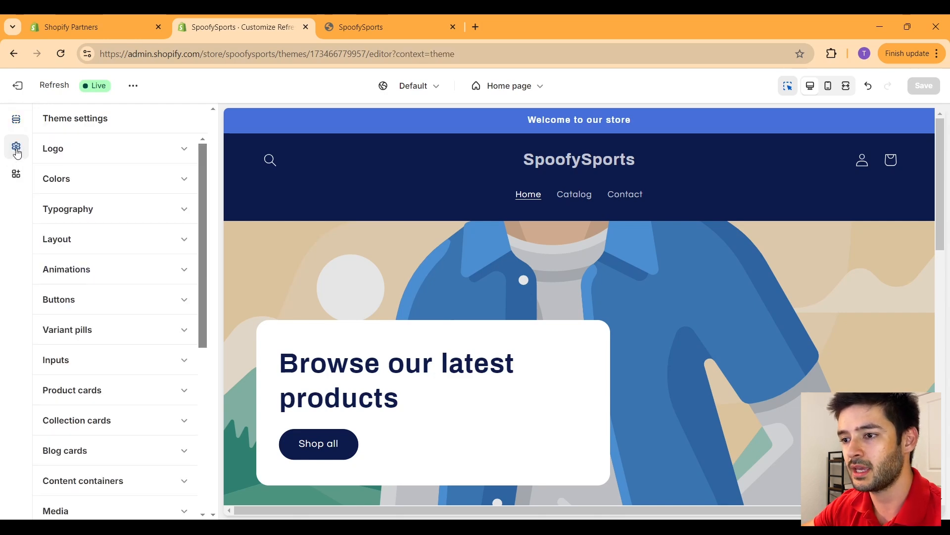
left_click(176, 149)
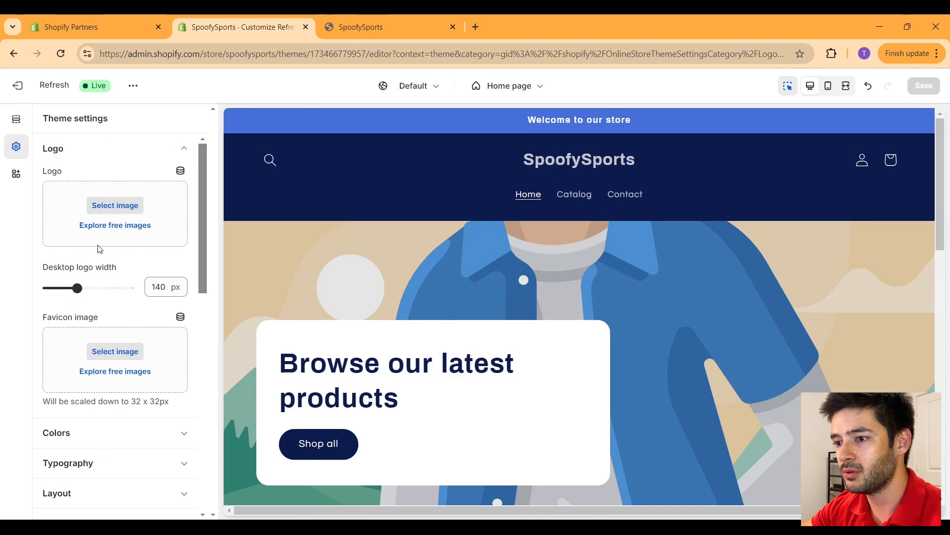
scroll(122, 247, "down", 3)
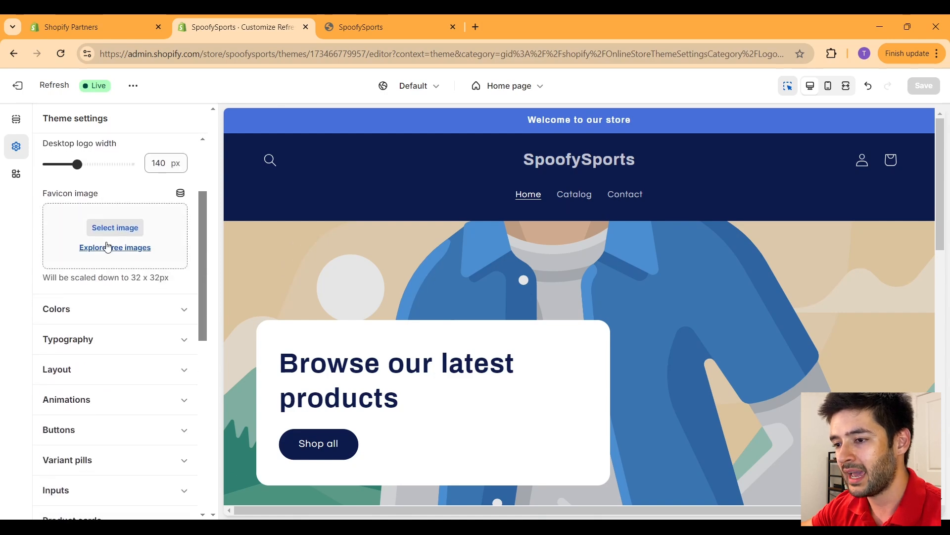
scroll(122, 235, "up", 1)
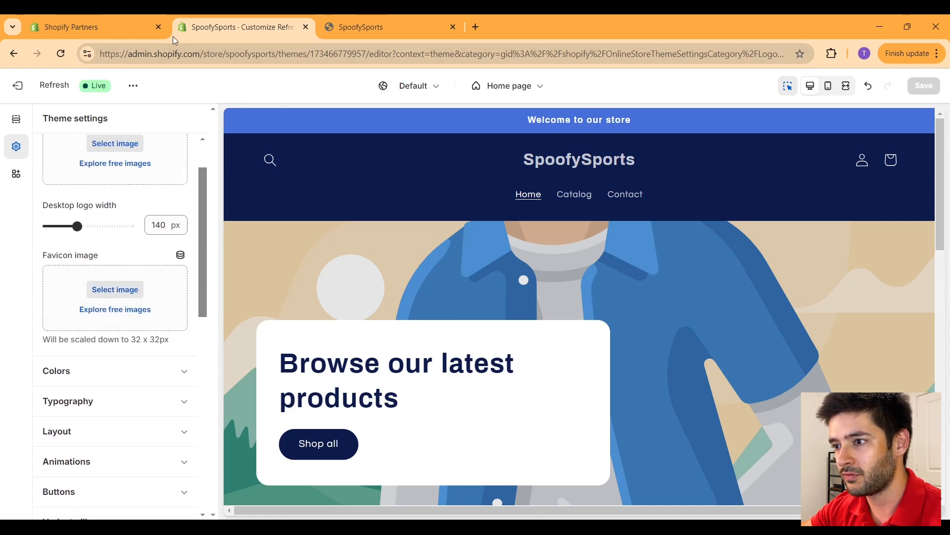
left_click(115, 289)
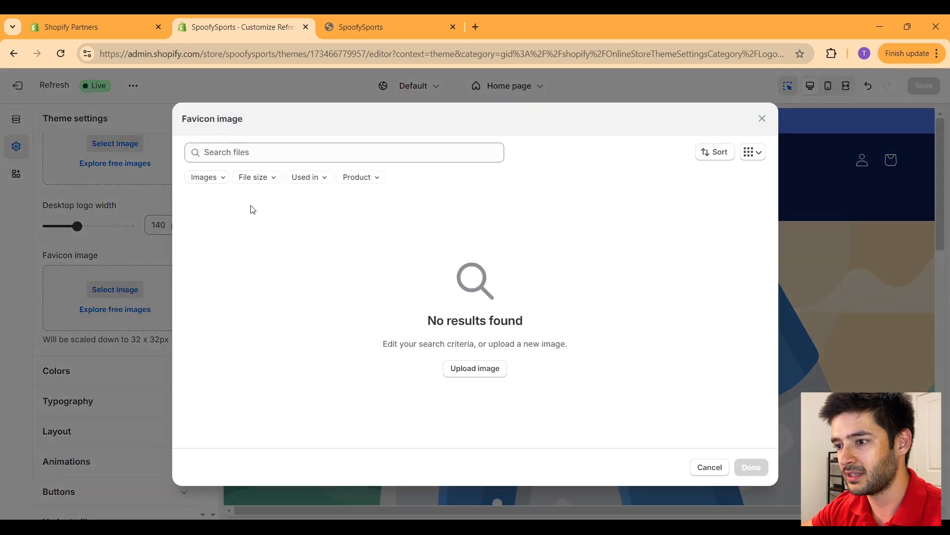
left_click(492, 369)
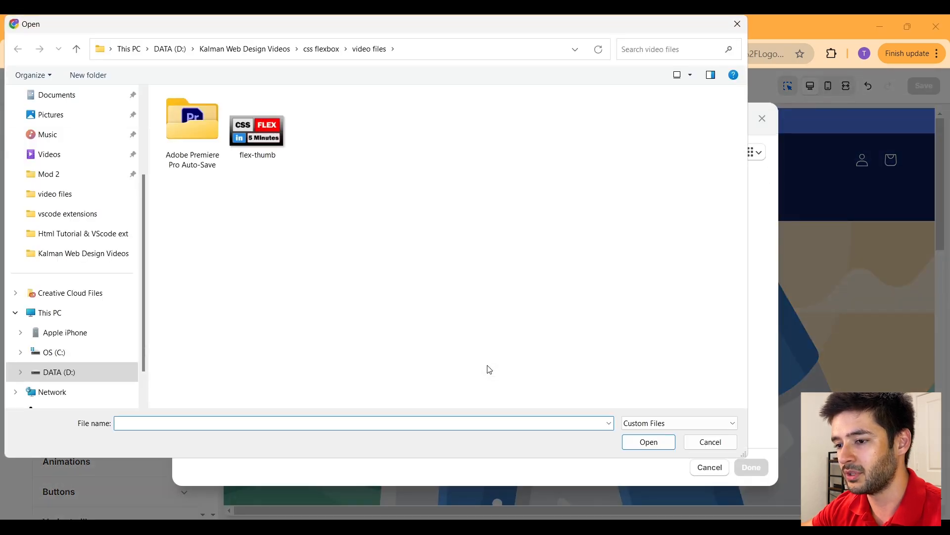
scroll(82, 218, "up", 3)
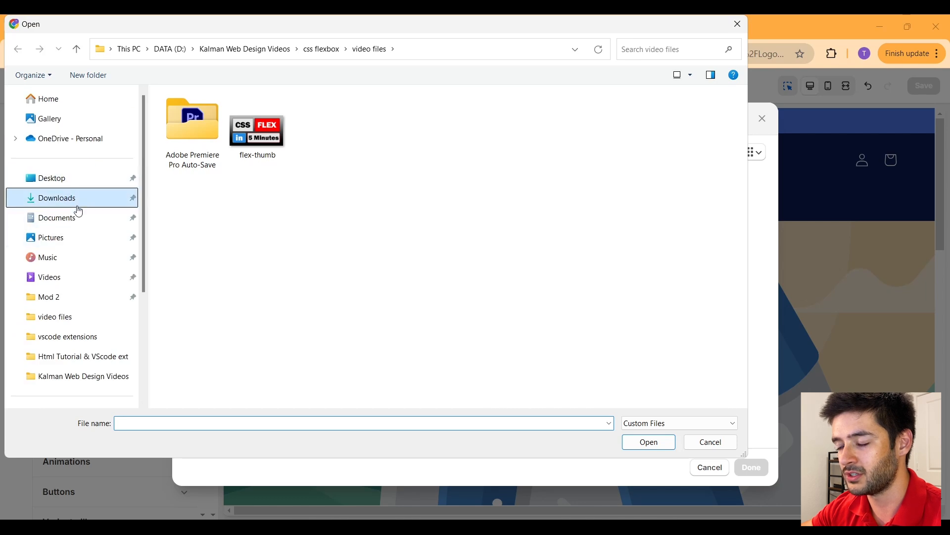
left_click(77, 203)
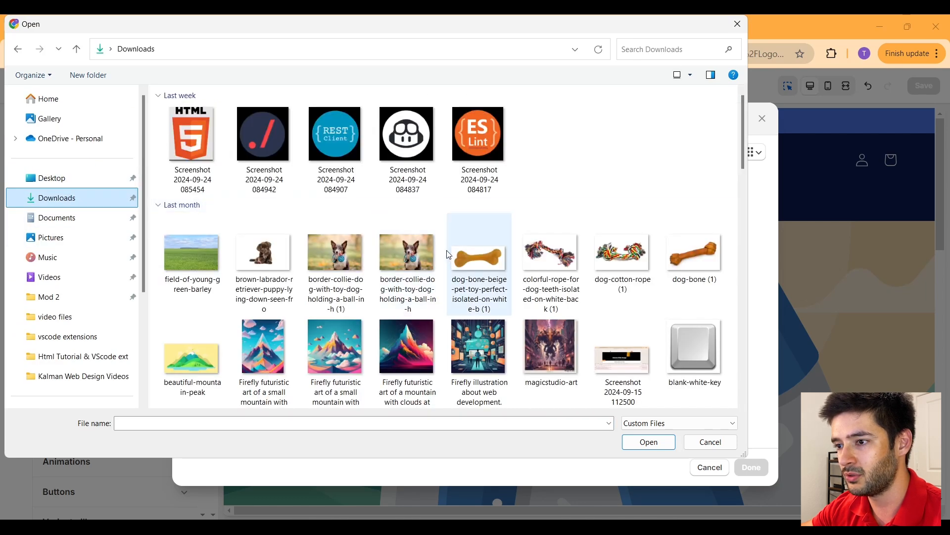
left_click(199, 147)
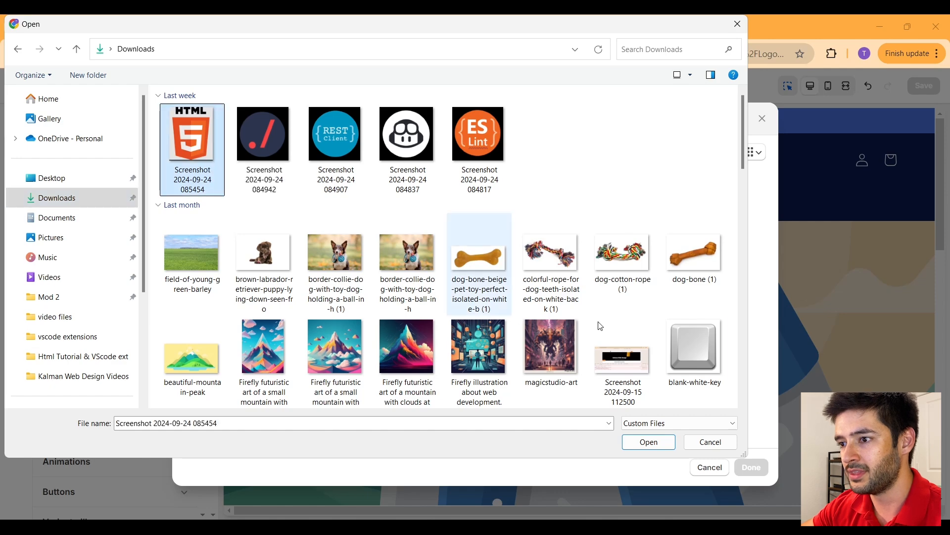
left_click(643, 442)
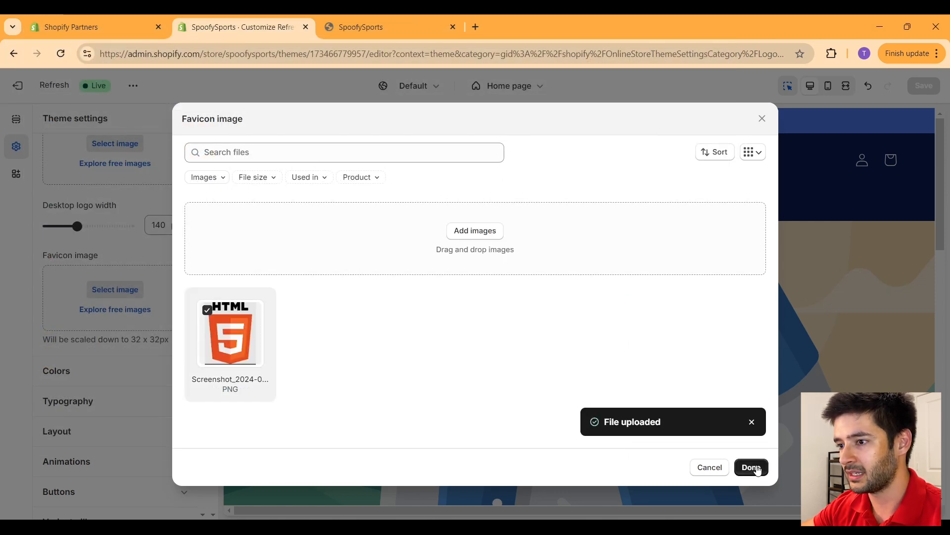
left_click(752, 468)
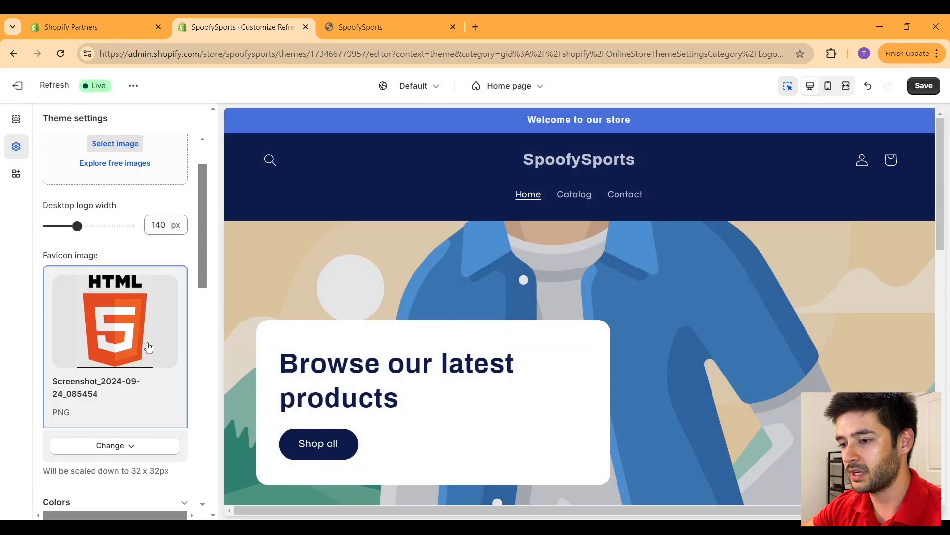
- Save the theme and reload the storefront to see the new favicon
left_click(921, 87)
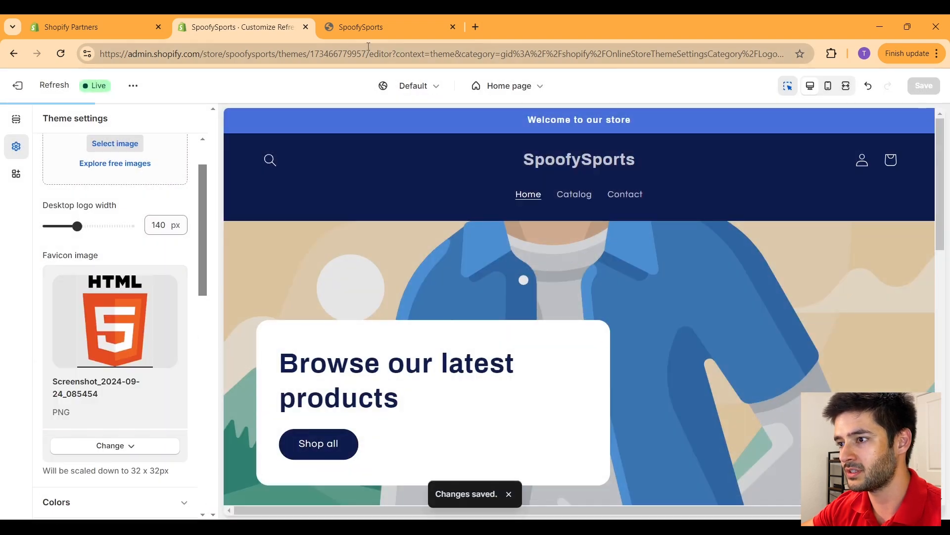
left_click(353, 29)
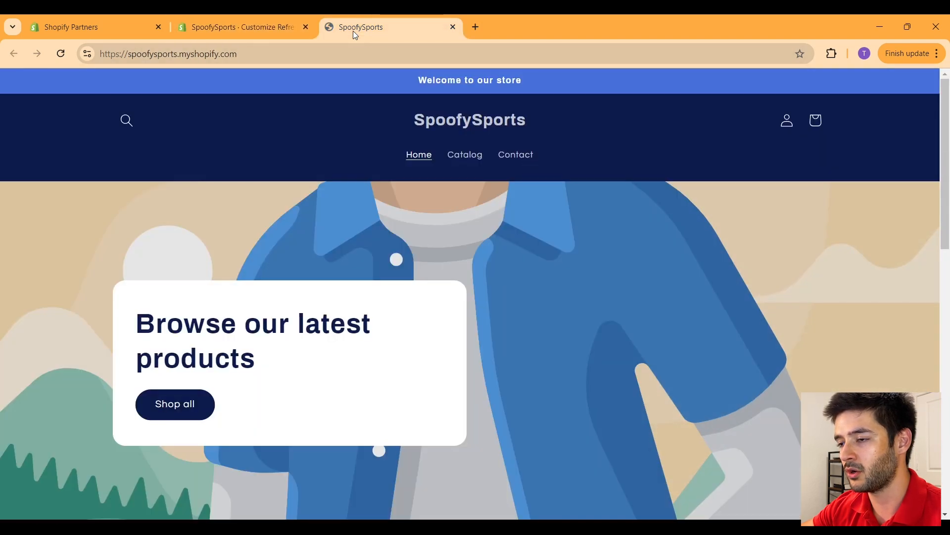
left_click(61, 53)
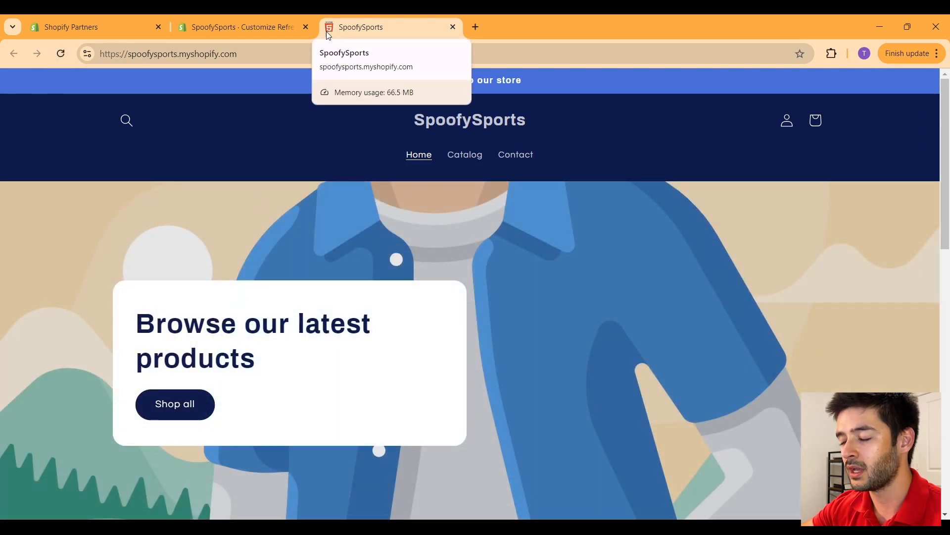
left_click(219, 23)
scroll(119, 208, "up", 2)
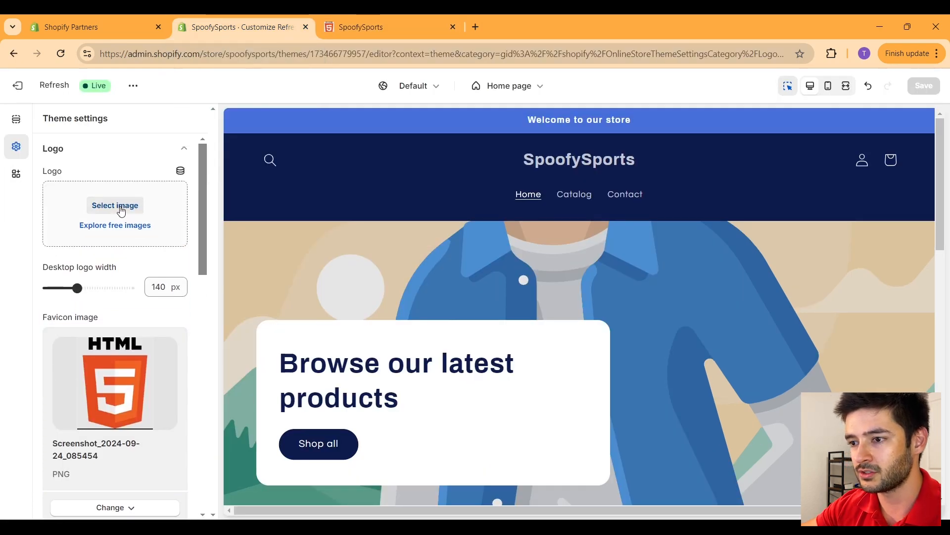
left_click(122, 212)
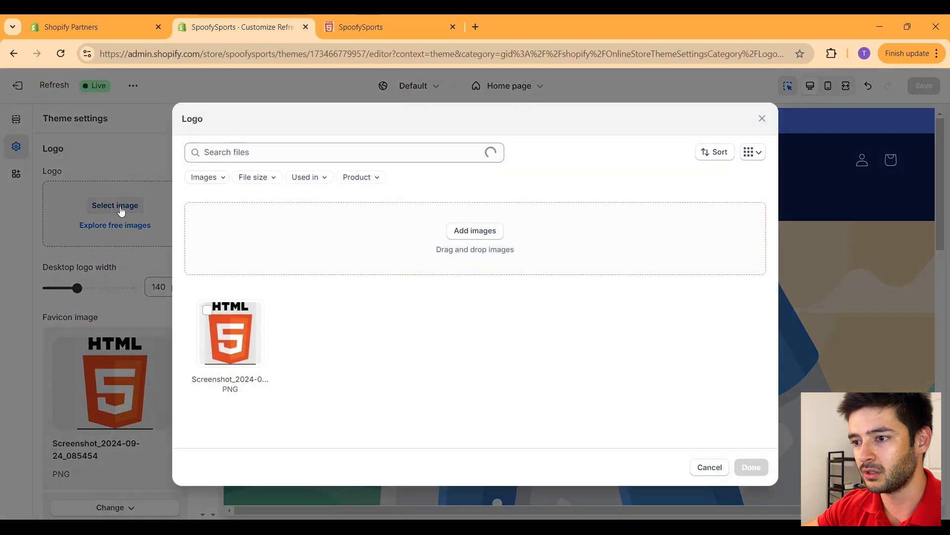
- Make the uploaded HTML5 image the header logo and shrink its desktop width to 50 px
left_click(206, 311)
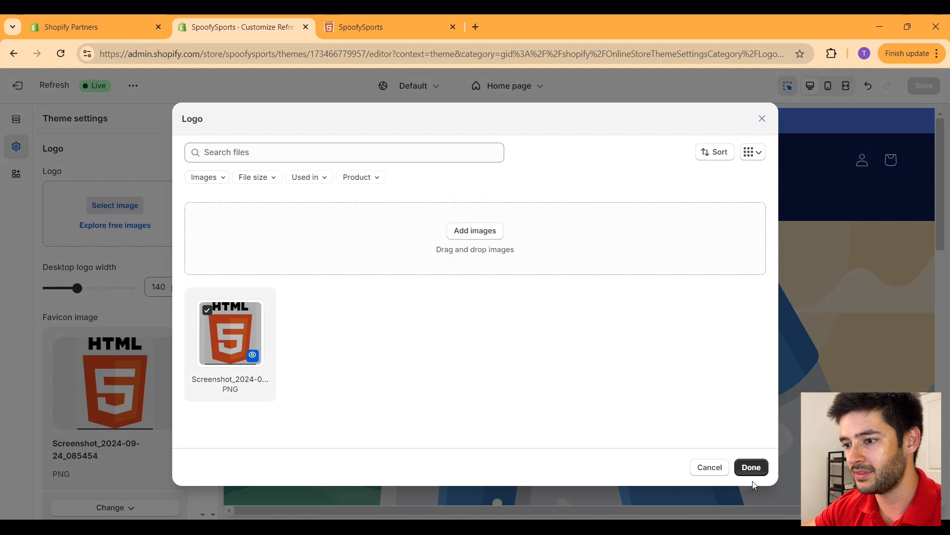
left_click(752, 468)
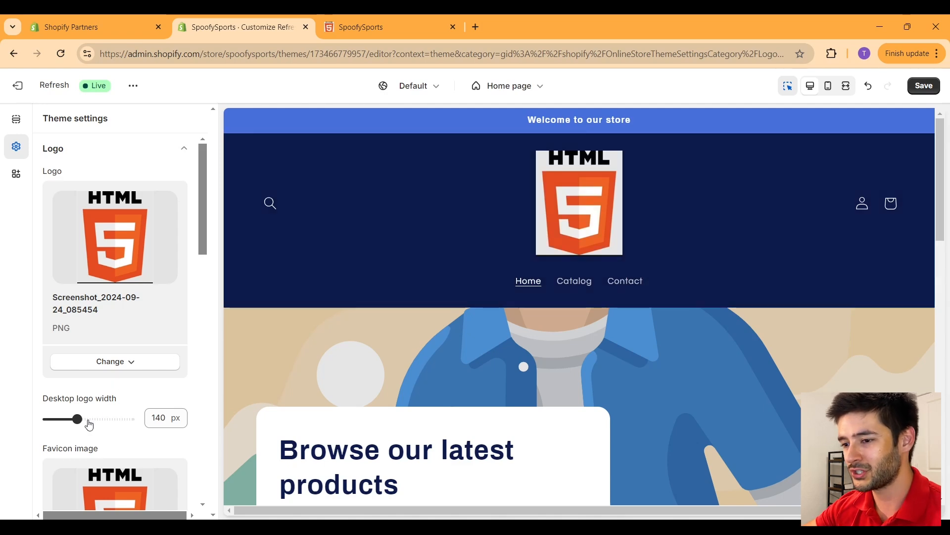
left_click_drag(77, 418, 47, 419)
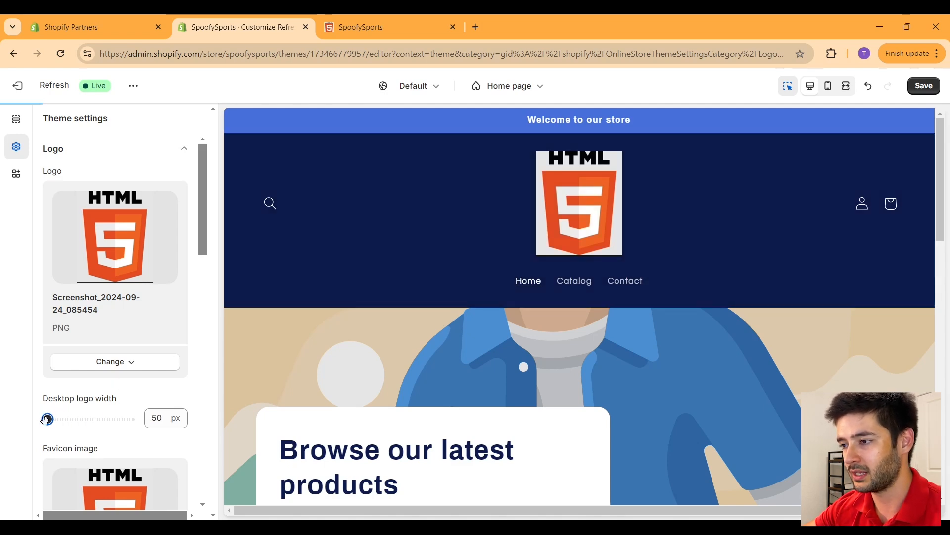
scroll(51, 346, "down", 1)
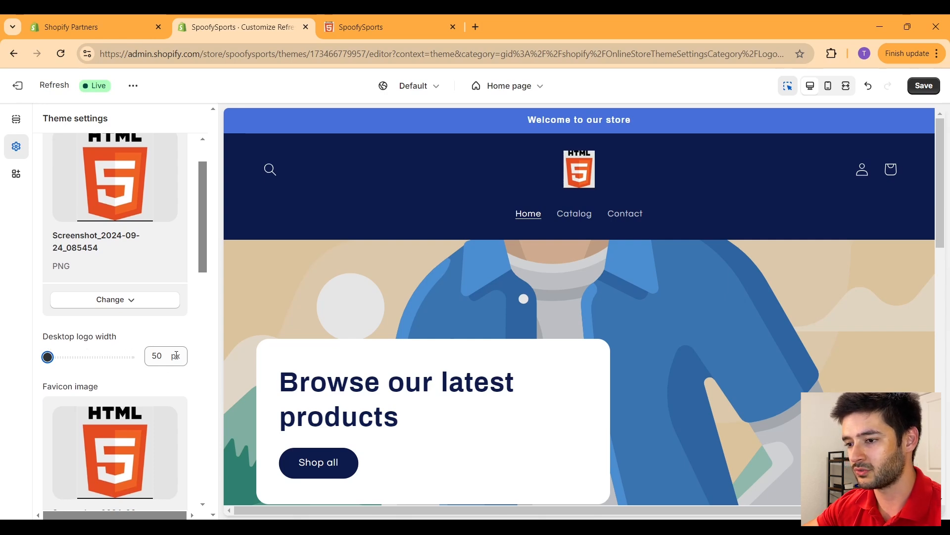
scroll(163, 357, "down", 3)
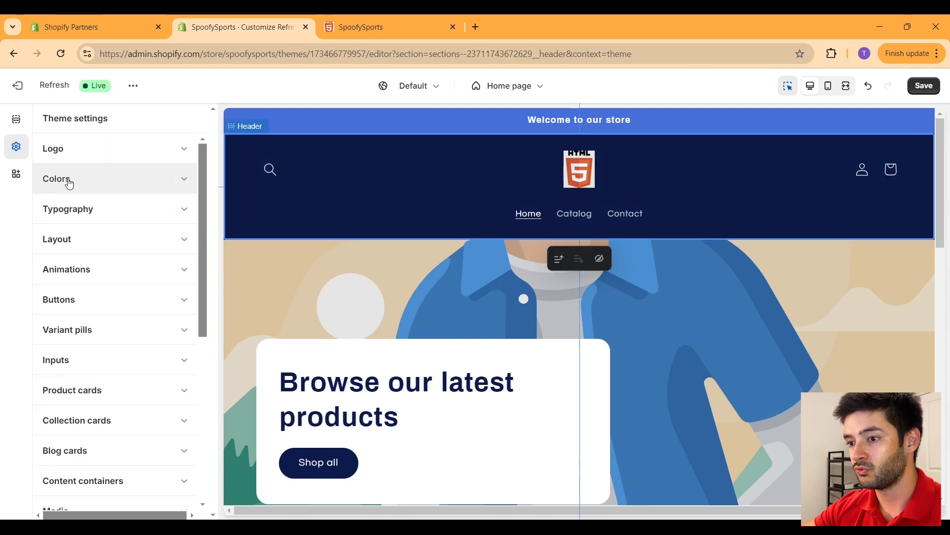
- Add a new Scheme 7 colour scheme, review Scheme 1's colours, then return to the sections list
left_click(91, 180)
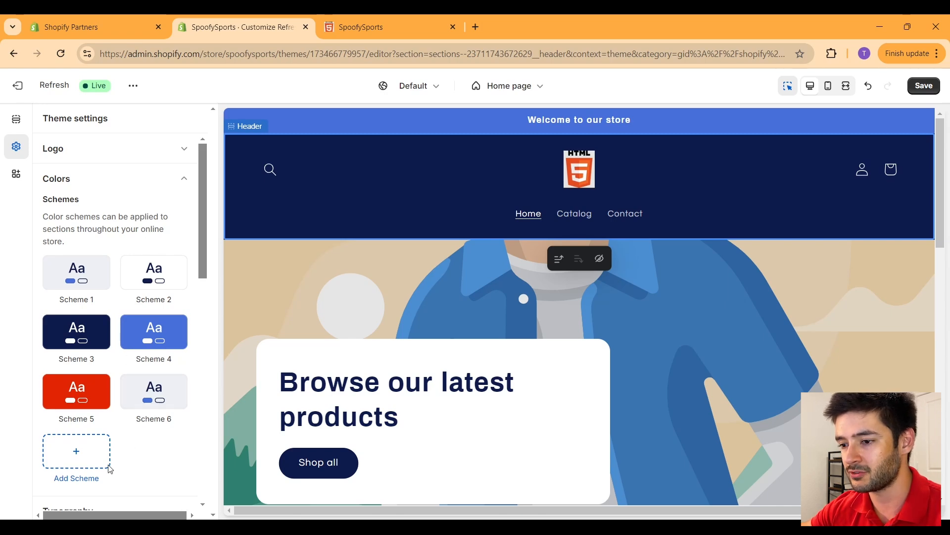
left_click(77, 457)
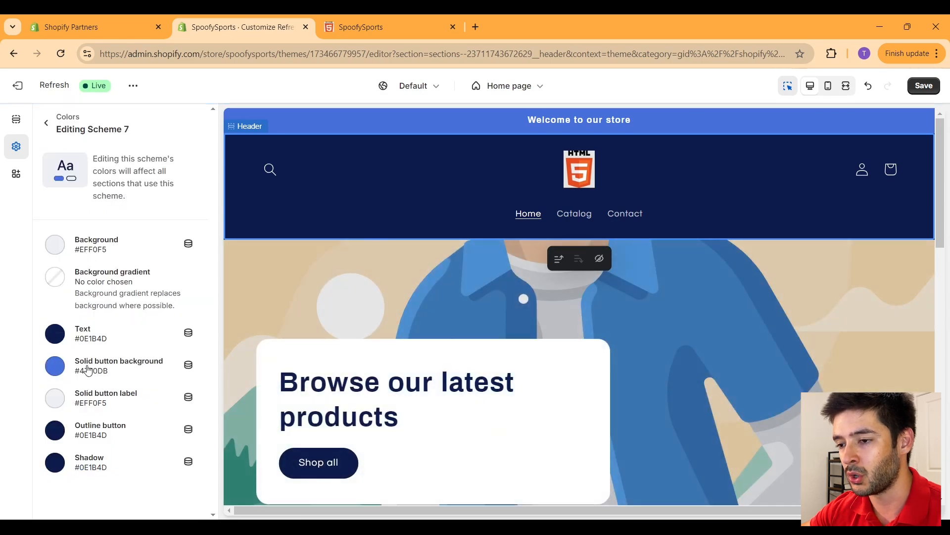
left_click(46, 123)
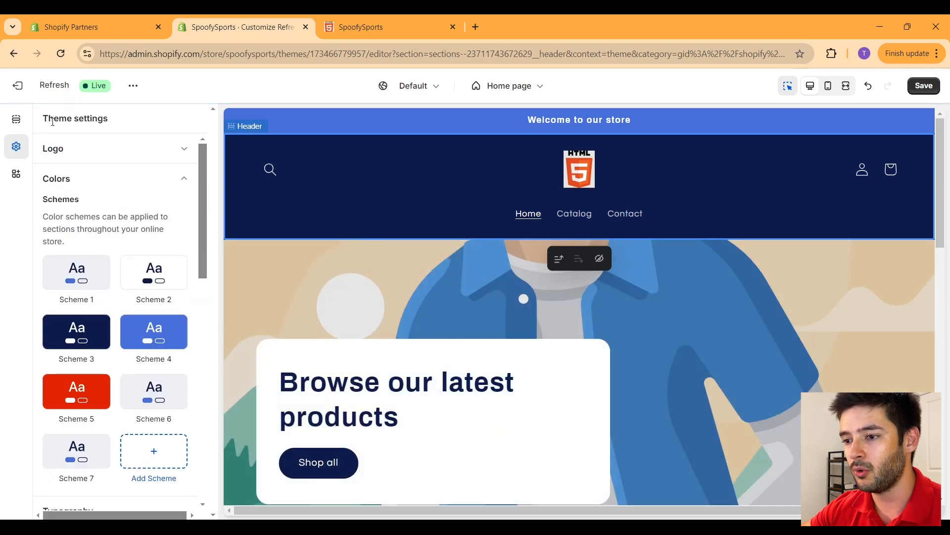
left_click(82, 278)
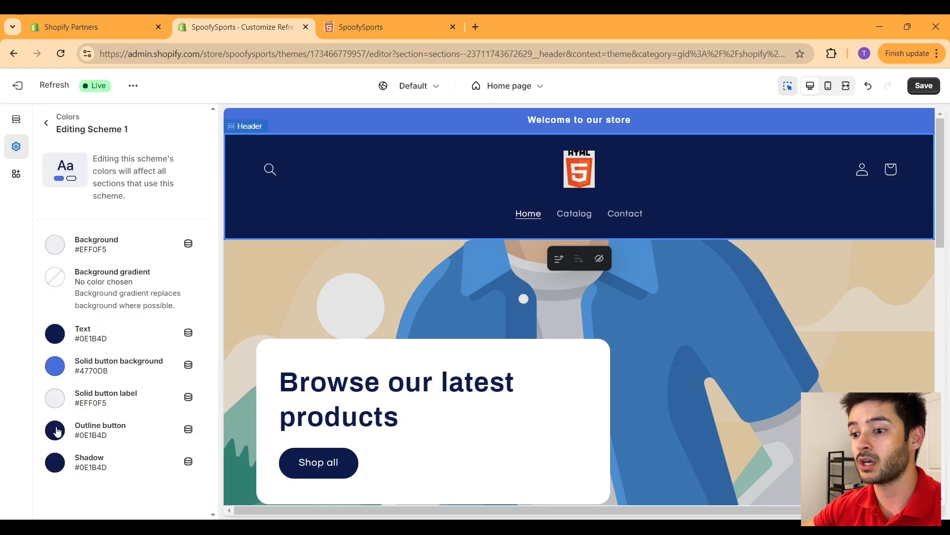
left_click(46, 124)
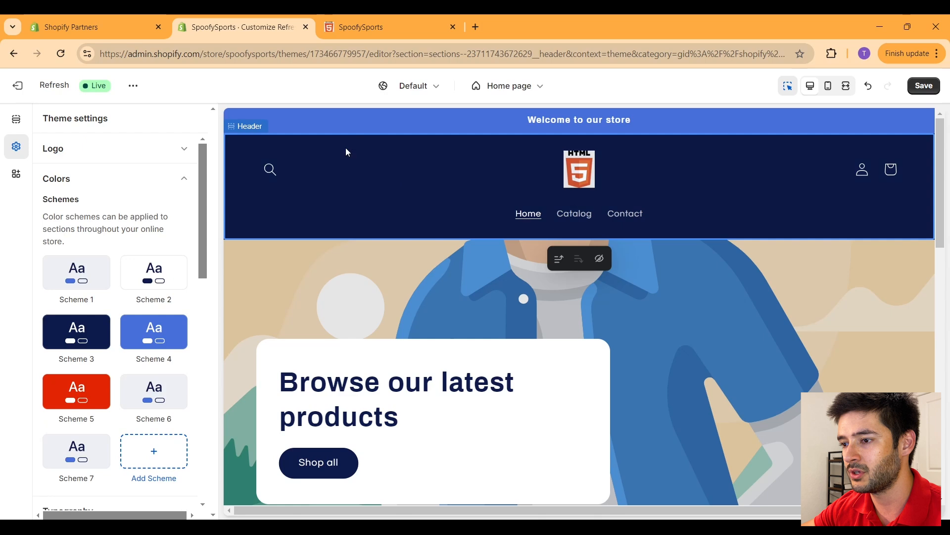
left_click(246, 128)
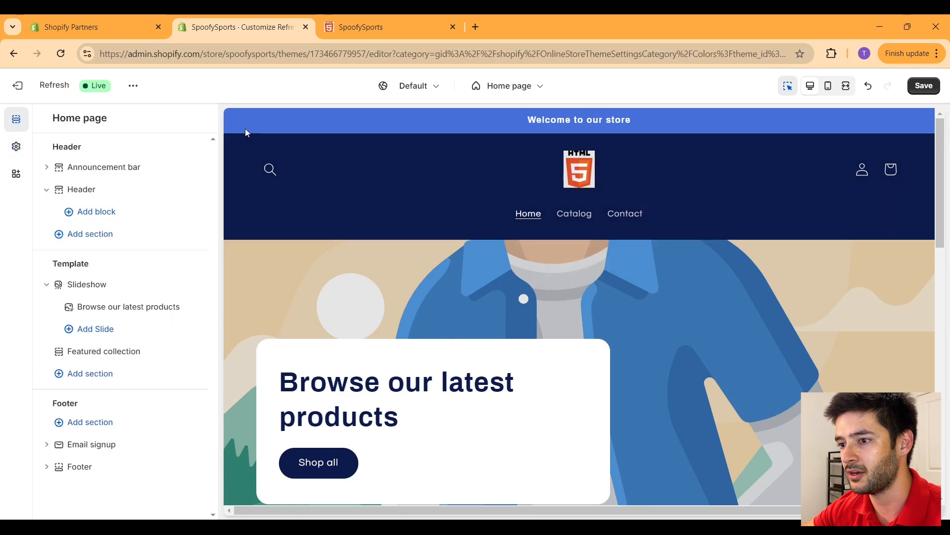
- Try a red #E32402 background on the header's Scheme 3, then undo it back to #0E1B4D
left_click(80, 193)
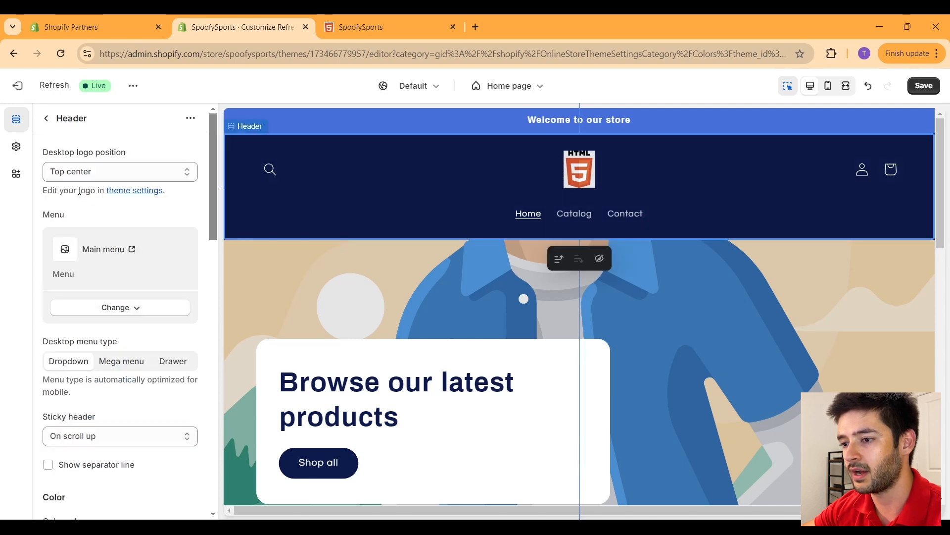
scroll(120, 232, "down", 5)
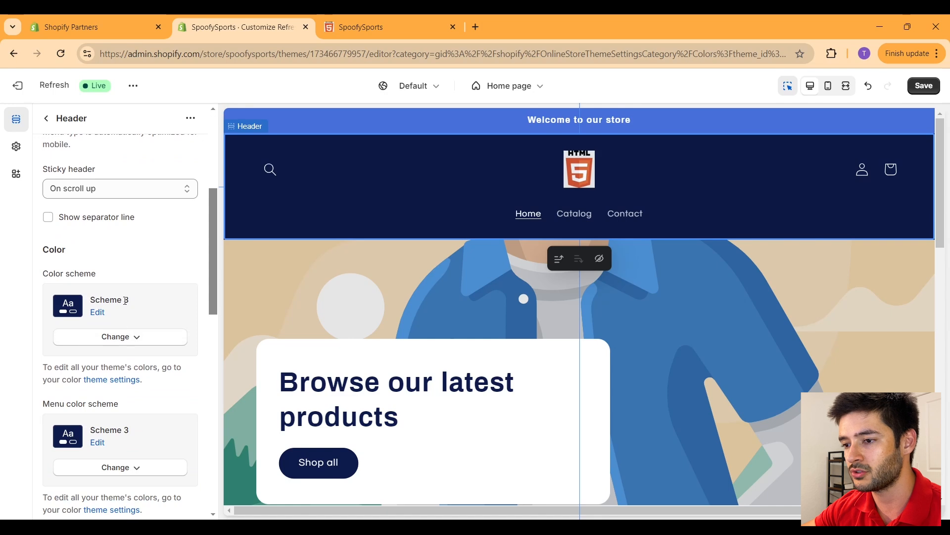
left_click_drag(92, 299, 127, 300)
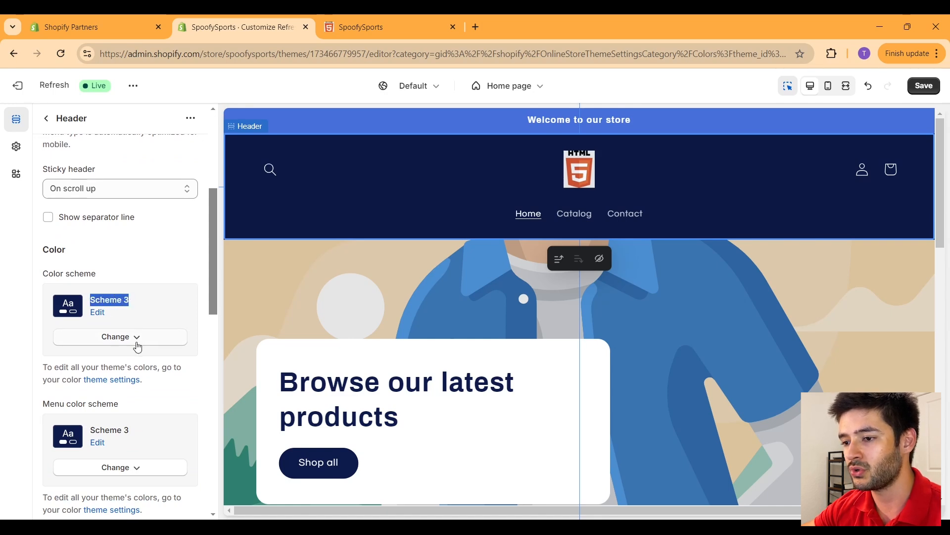
left_click(97, 312)
left_click(59, 242)
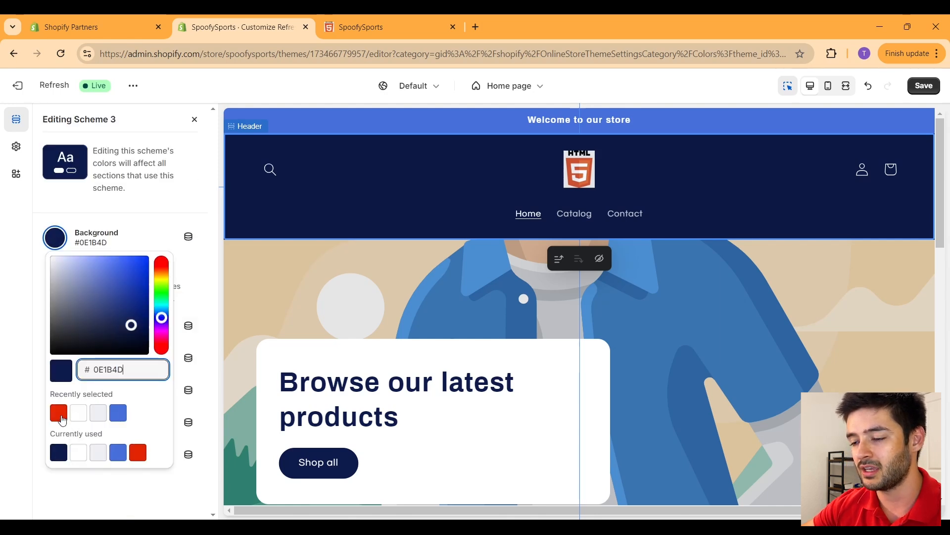
left_click(59, 413)
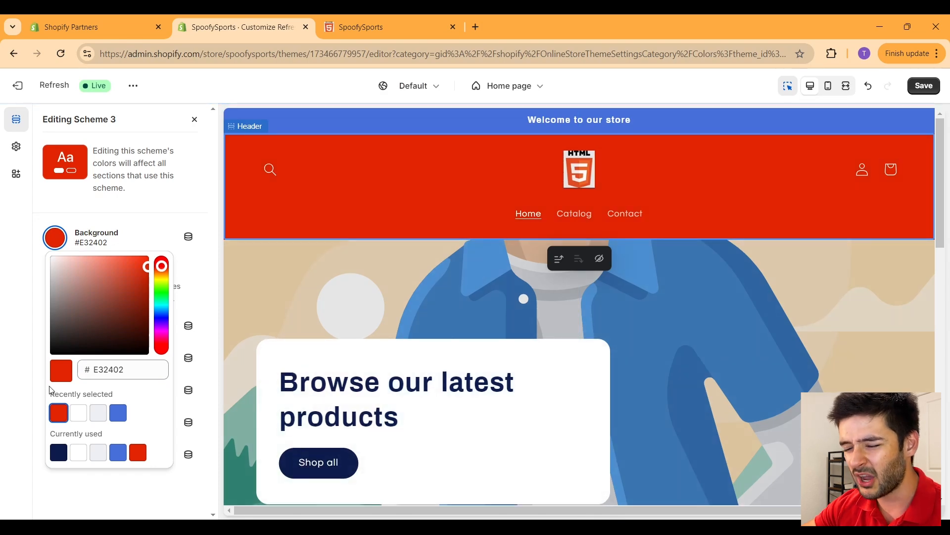
key("ctrl+z")
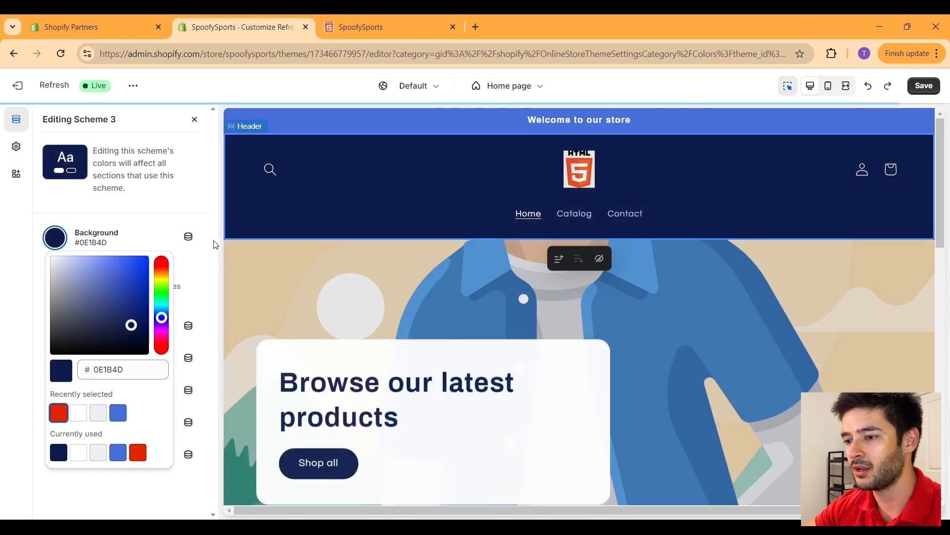
left_click(18, 149)
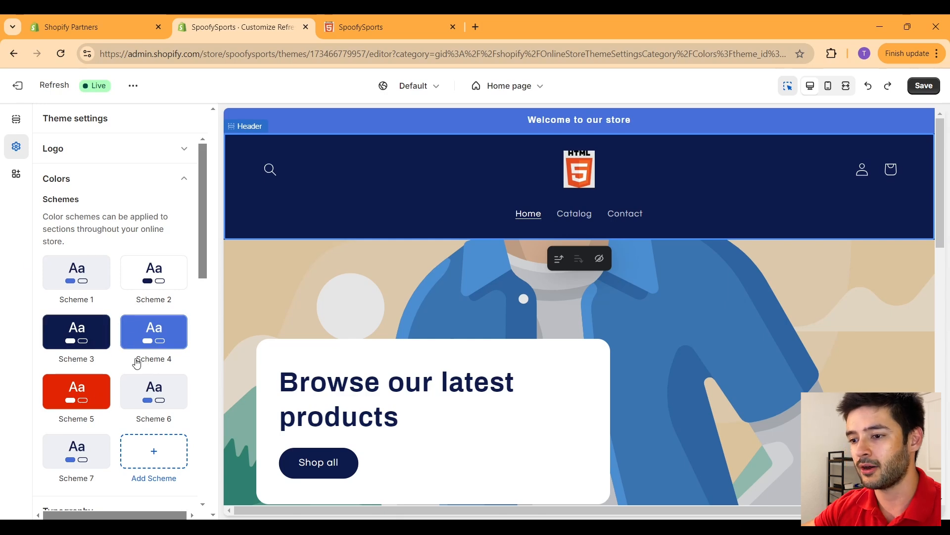
- Review the Typography and Layout theme settings
scroll(138, 364, "down", 5)
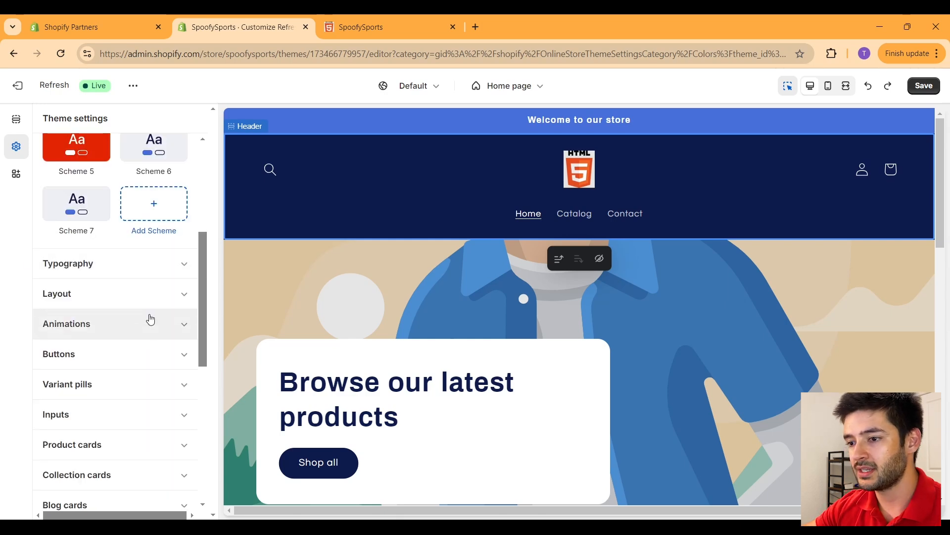
left_click(159, 265)
scroll(159, 267, "down", 4)
scroll(147, 264, "up", 3)
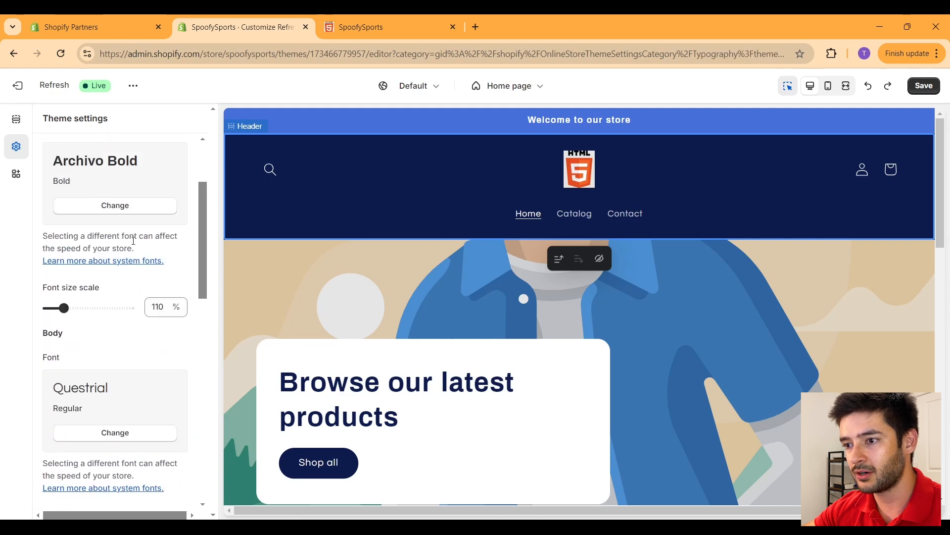
scroll(144, 263, "up", 3)
scroll(121, 290, "down", 5)
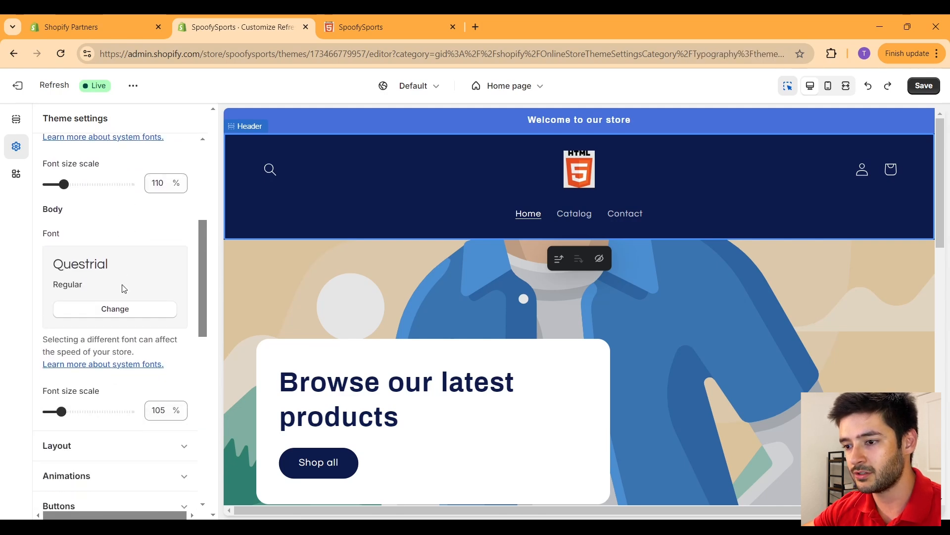
scroll(120, 307, "up", 4)
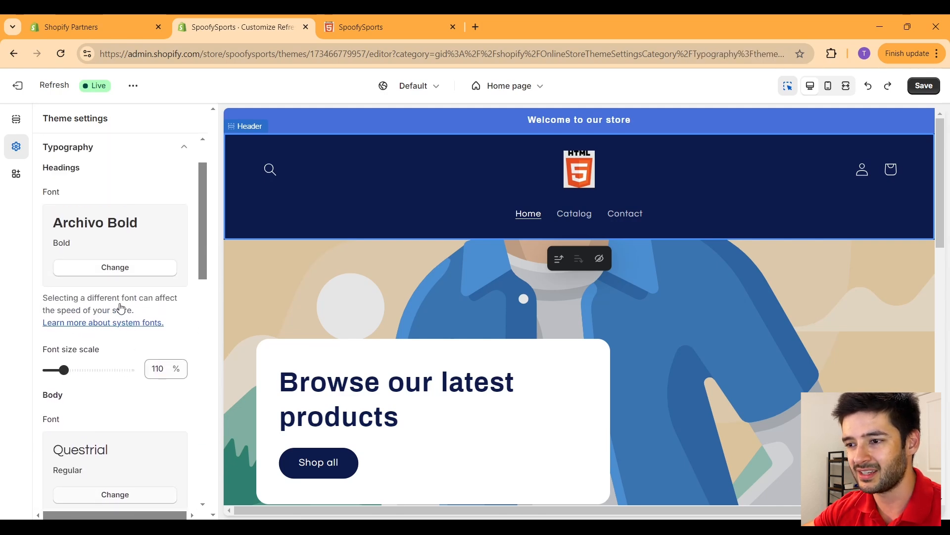
scroll(121, 304, "up", 1)
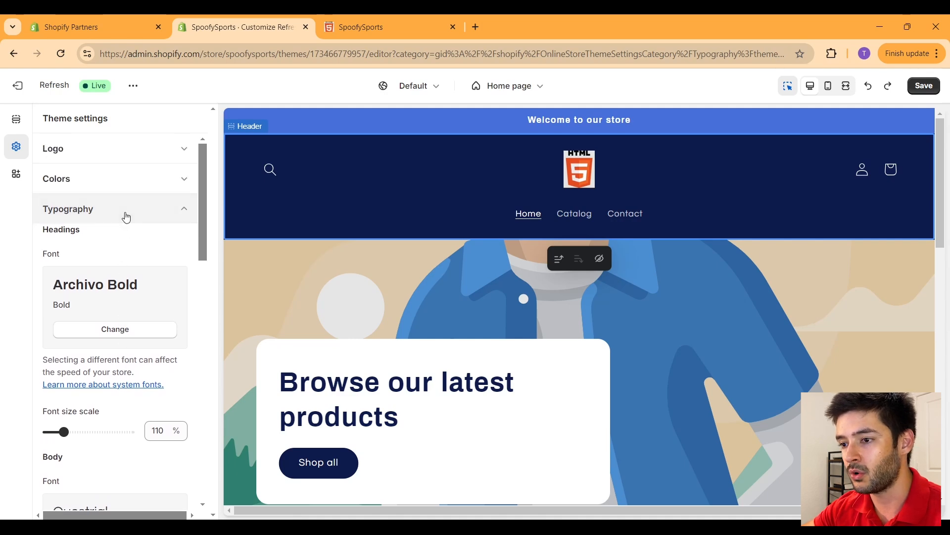
left_click(126, 218)
left_click(158, 246)
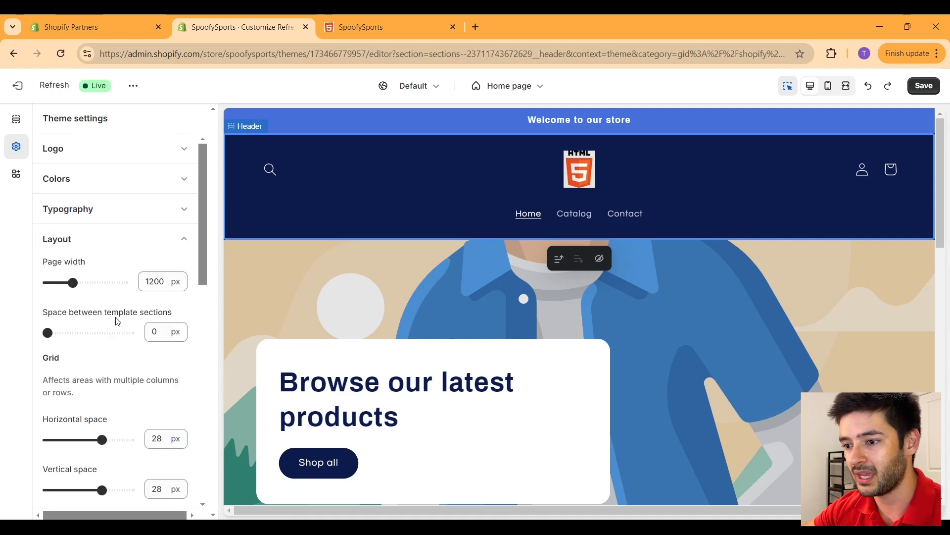
scroll(118, 322, "down", 2)
scroll(117, 320, "up", 2)
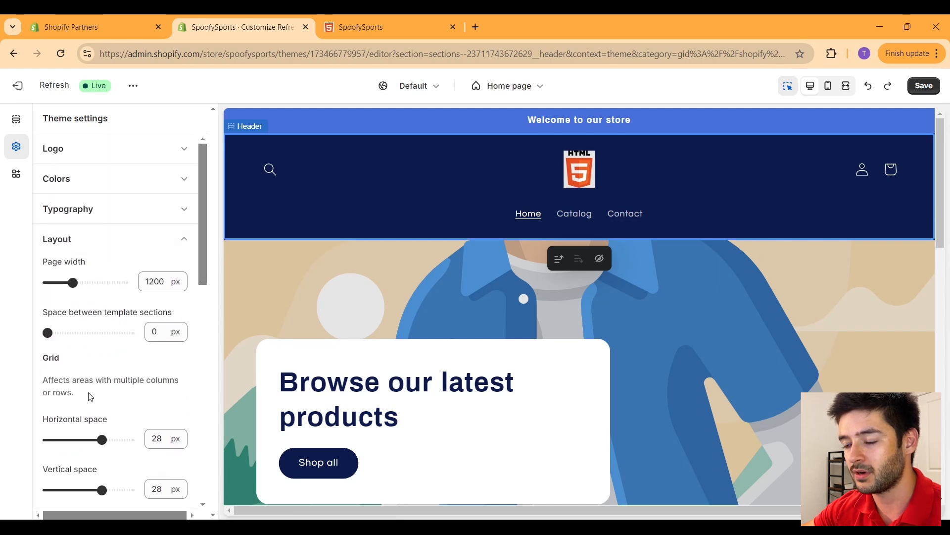
scroll(88, 404, "down", 1)
scroll(87, 410, "up", 1)
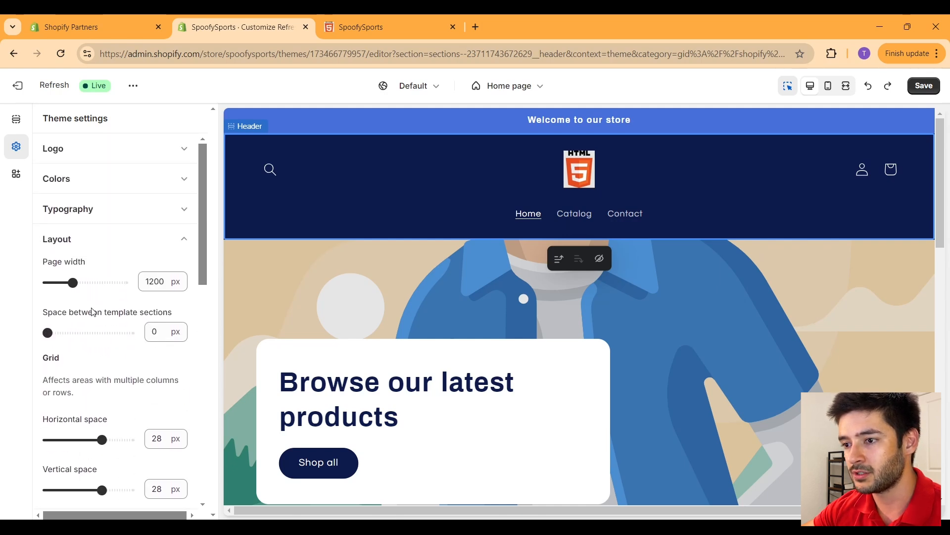
left_click(101, 252)
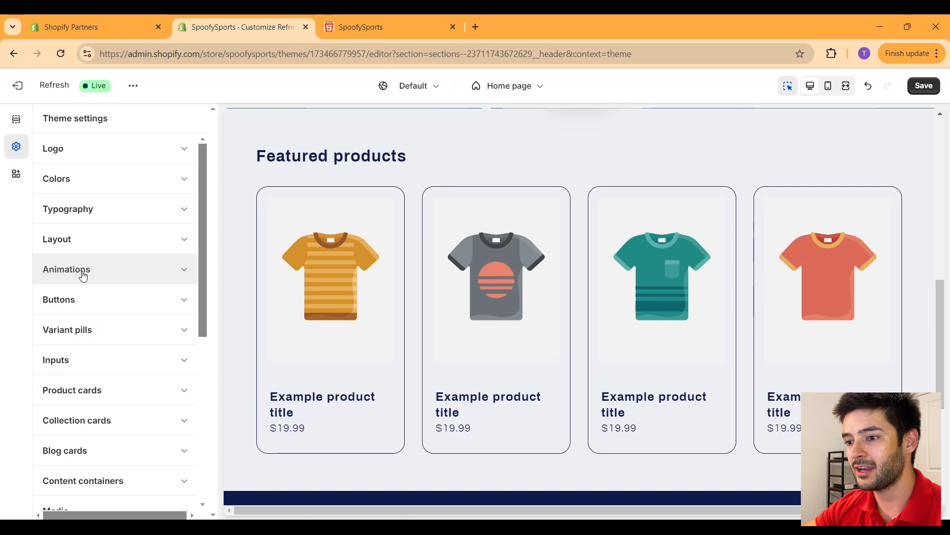
- Keep Reveal sections on scroll enabled after toggling it off and back on
left_click(81, 271)
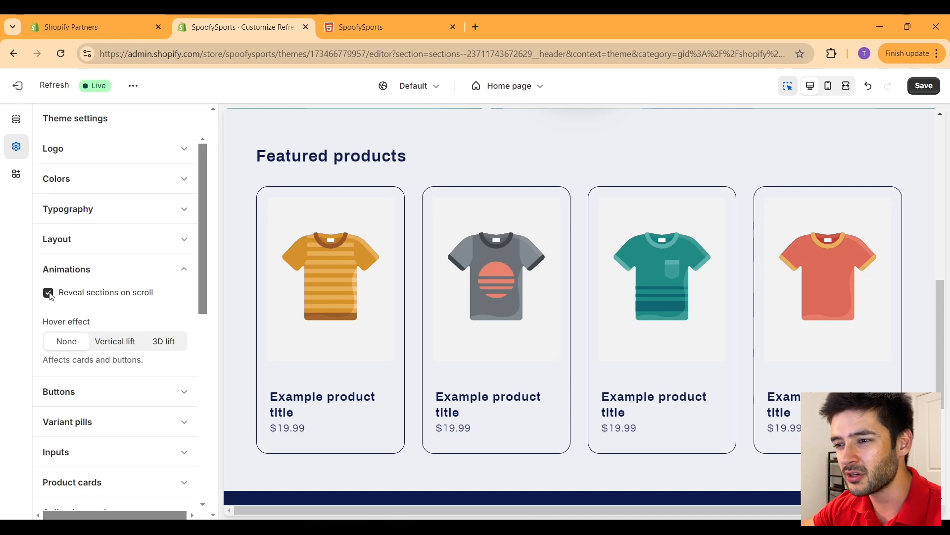
left_click(48, 293)
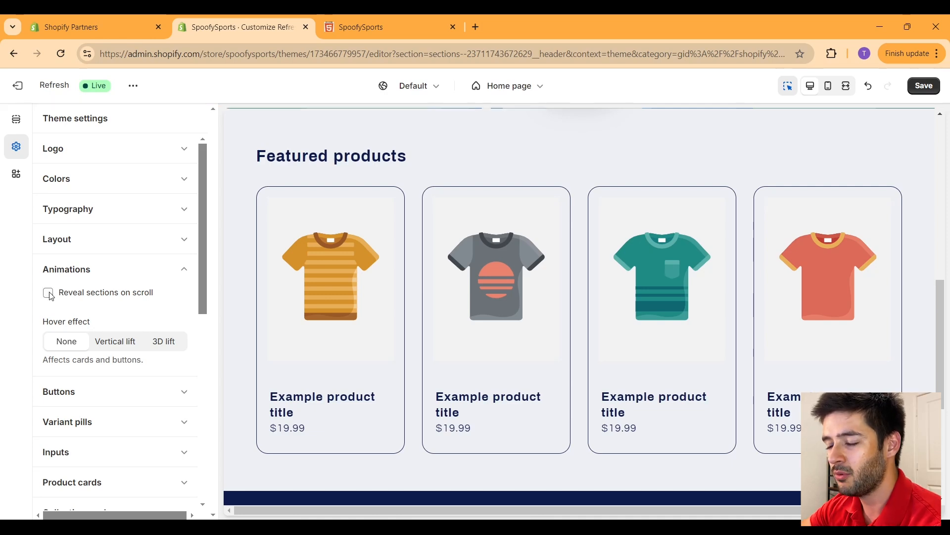
left_click(48, 293)
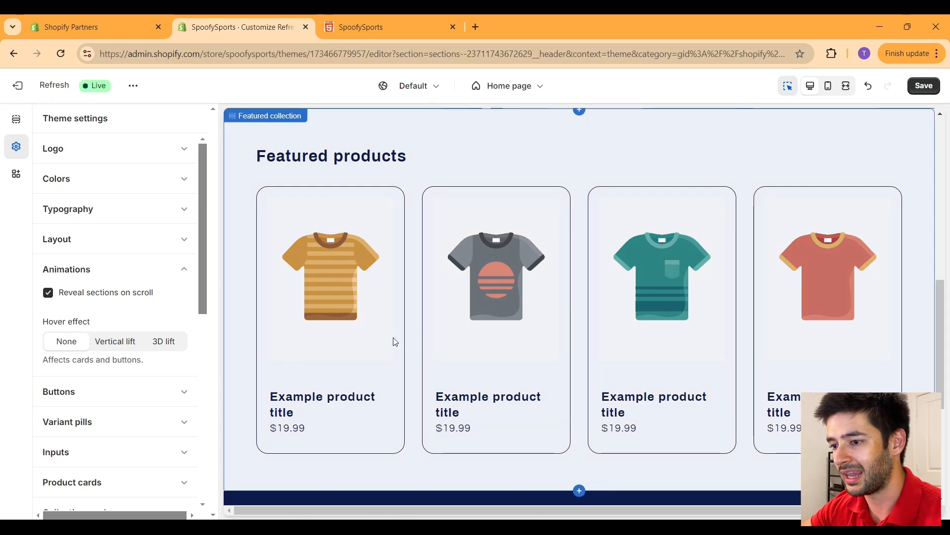
- Go through the Buttons settings for 1 px border and 40 px corner radius, then collapse them
scroll(136, 272, "down", 3)
left_click(117, 276)
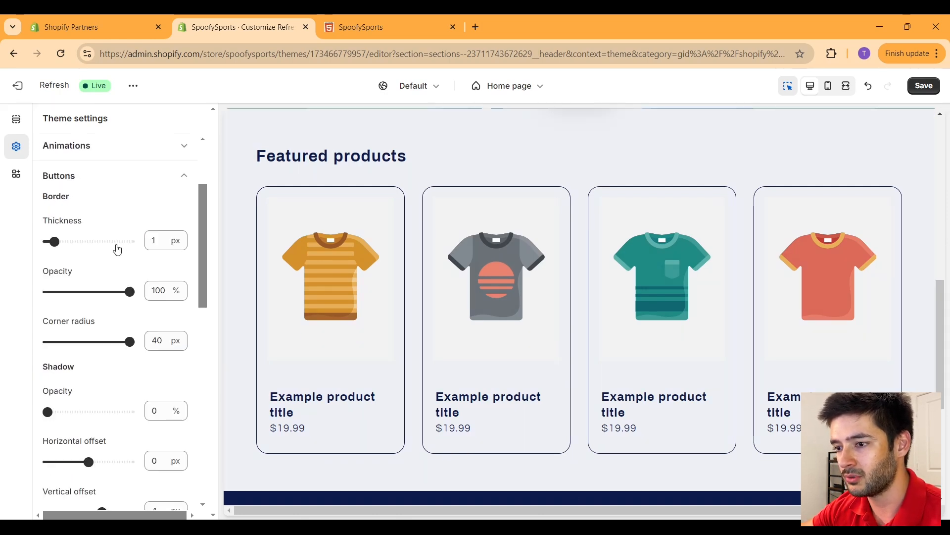
scroll(117, 243, "down", 1)
scroll(118, 241, "down", 4)
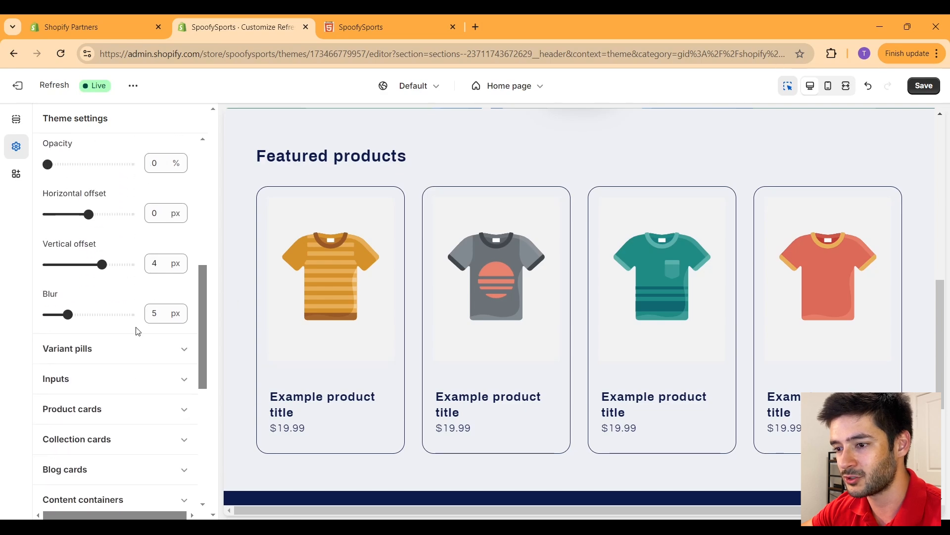
scroll(122, 288, "up", 4)
scroll(488, 288, "up", 8)
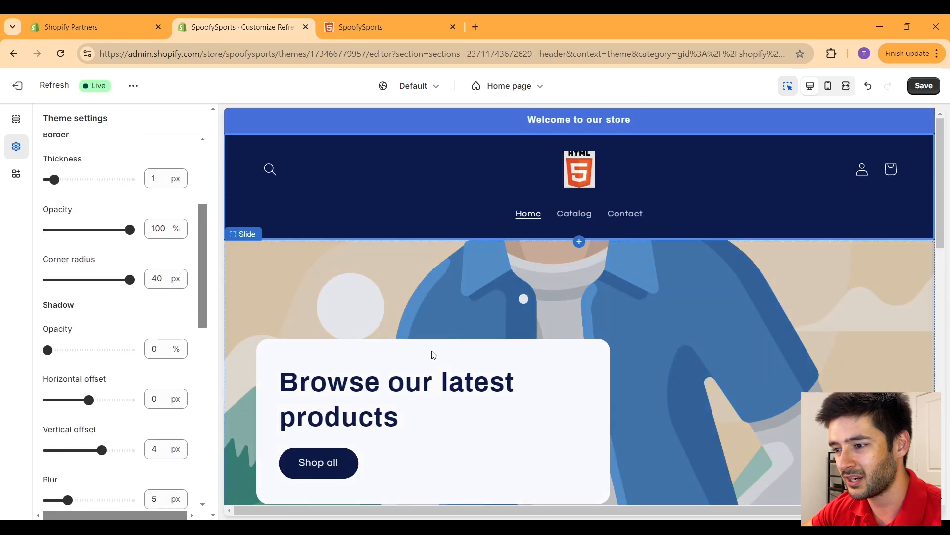
scroll(432, 354, "down", 1)
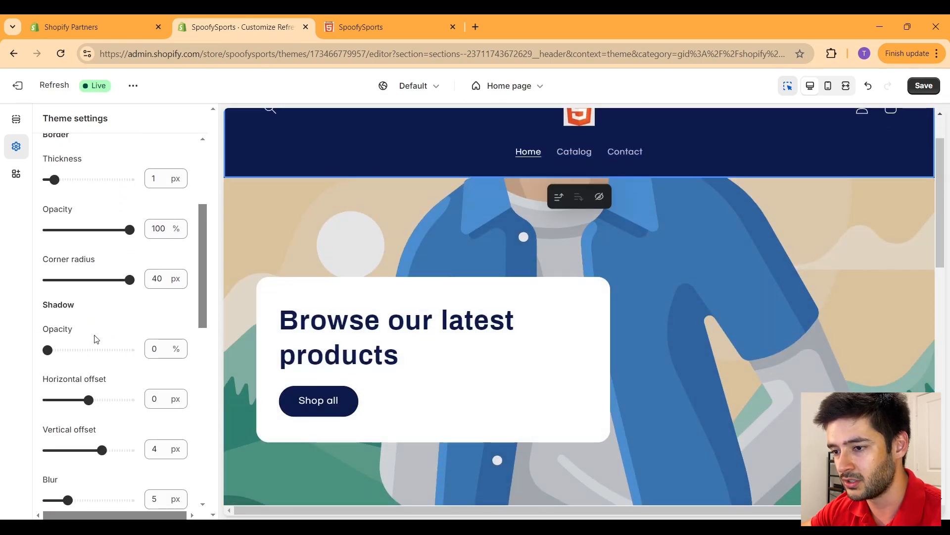
scroll(93, 337, "down", 4)
scroll(98, 330, "up", 5)
left_click(76, 181)
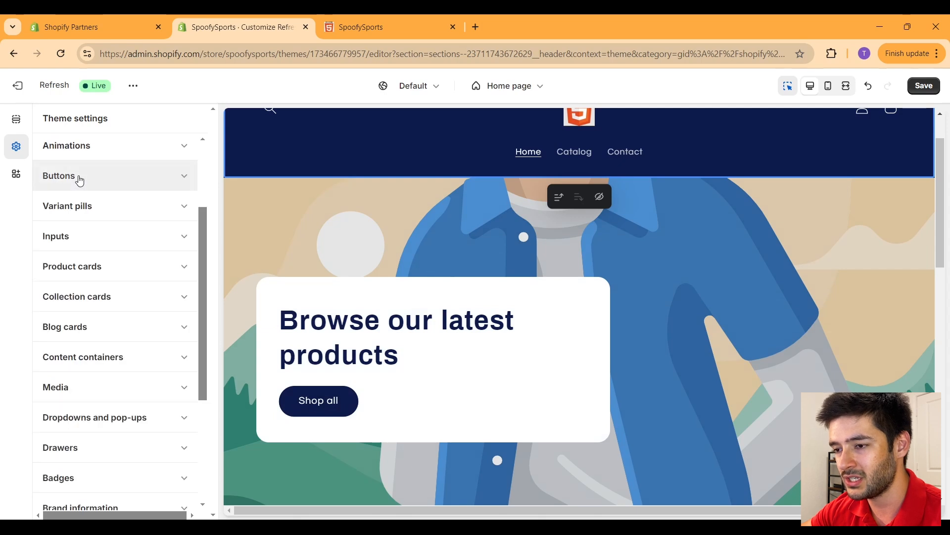
- Look over the variant pill and cart sections of the theme settings
left_click(94, 207)
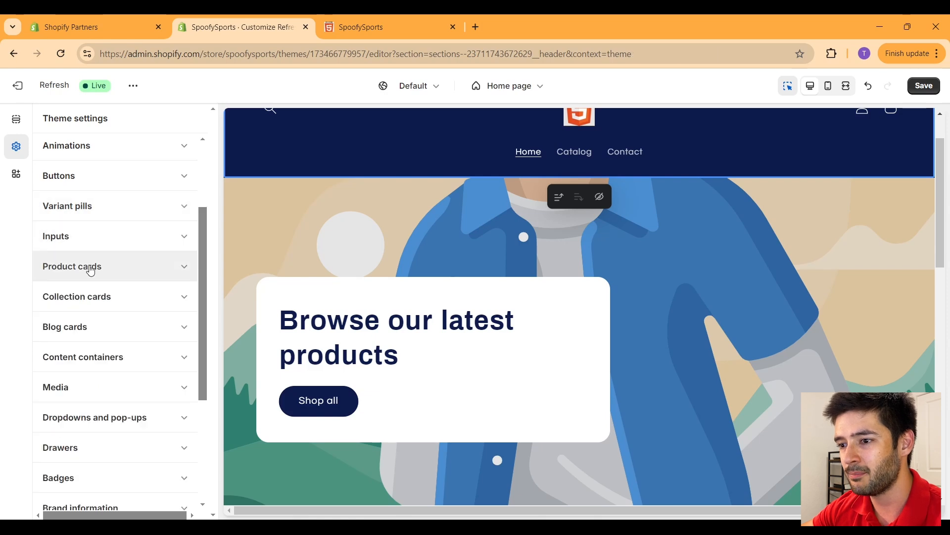
scroll(90, 270, "down", 5)
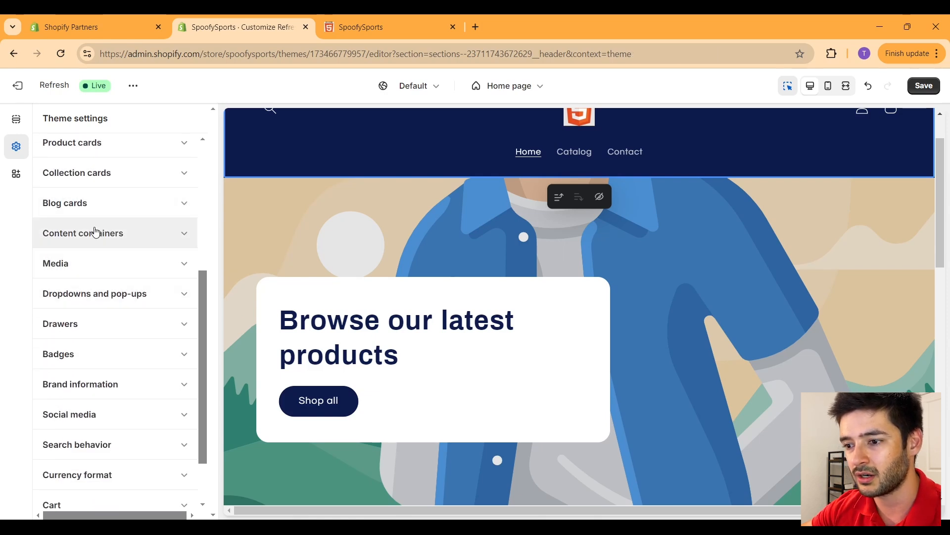
scroll(96, 229, "down", 2)
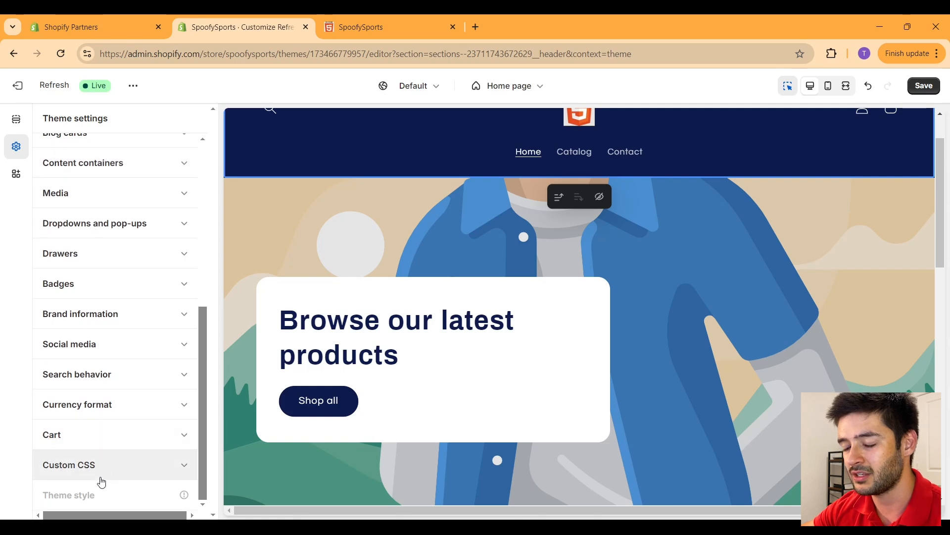
left_click(88, 436)
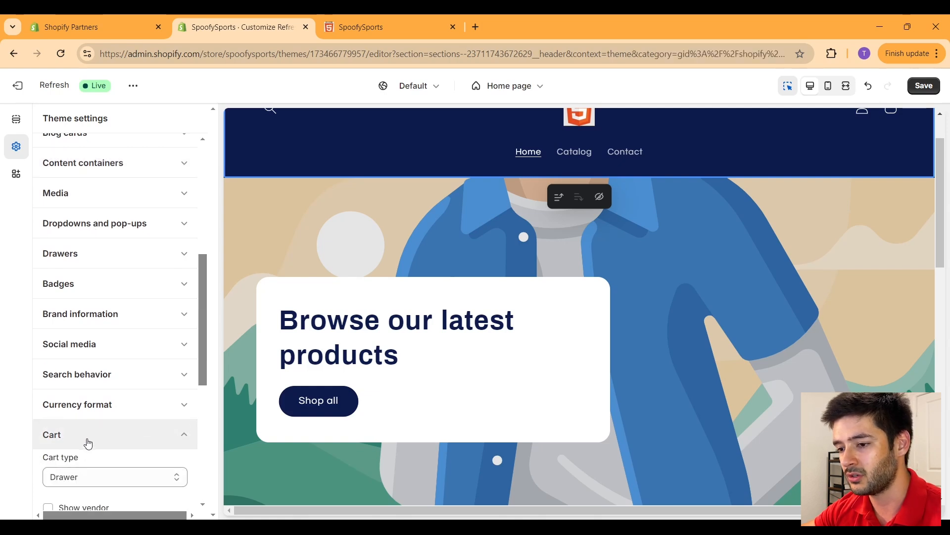
scroll(87, 441, "down", 5)
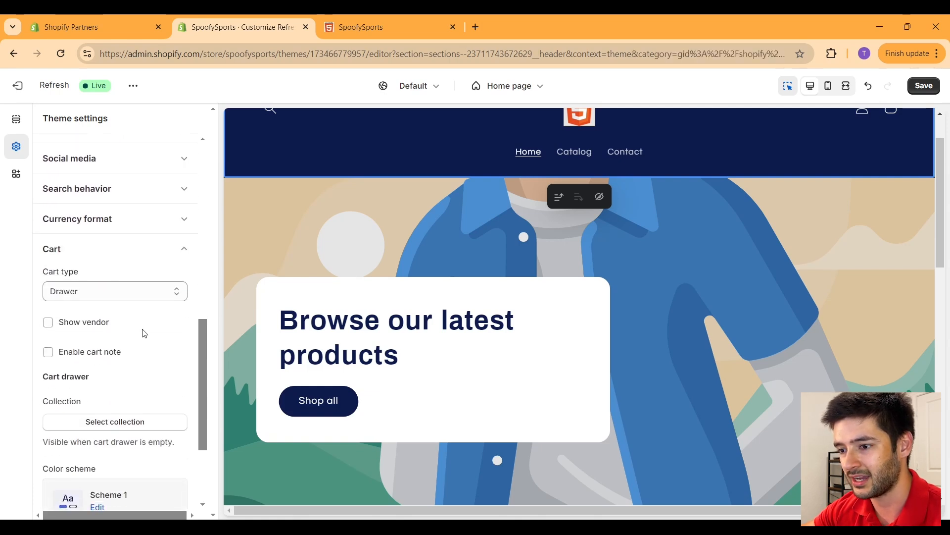
scroll(143, 332, "down", 4)
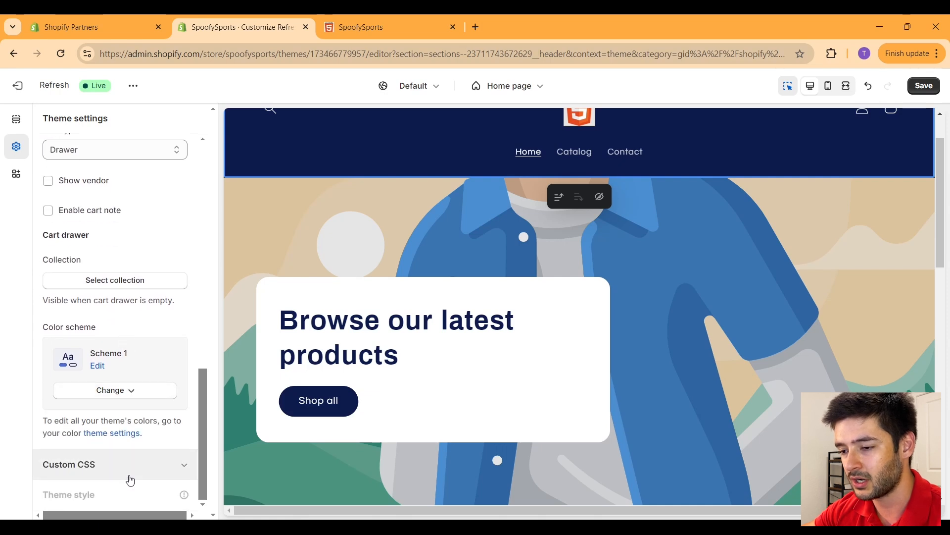
- Open the store-wide Custom CSS setting and review its .card rule
left_click(137, 467)
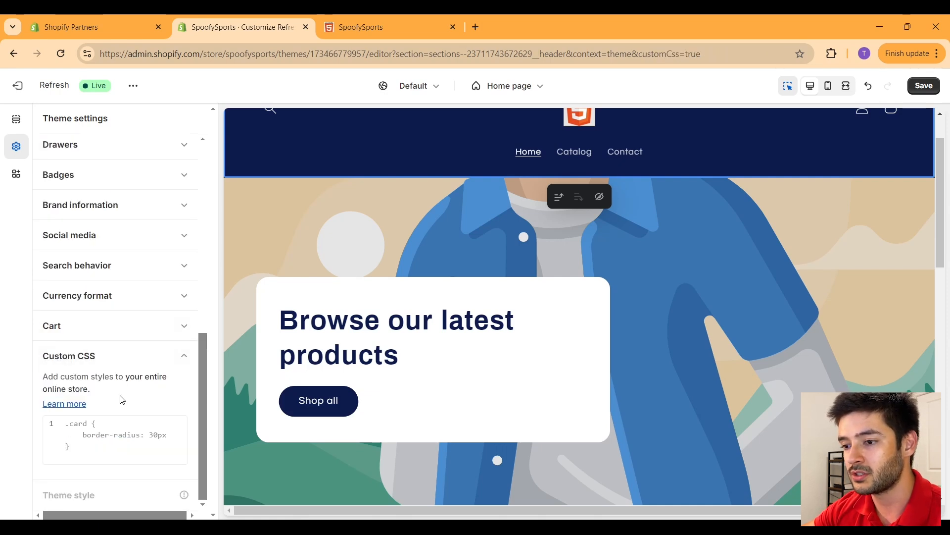
left_click_drag(106, 394, 42, 382)
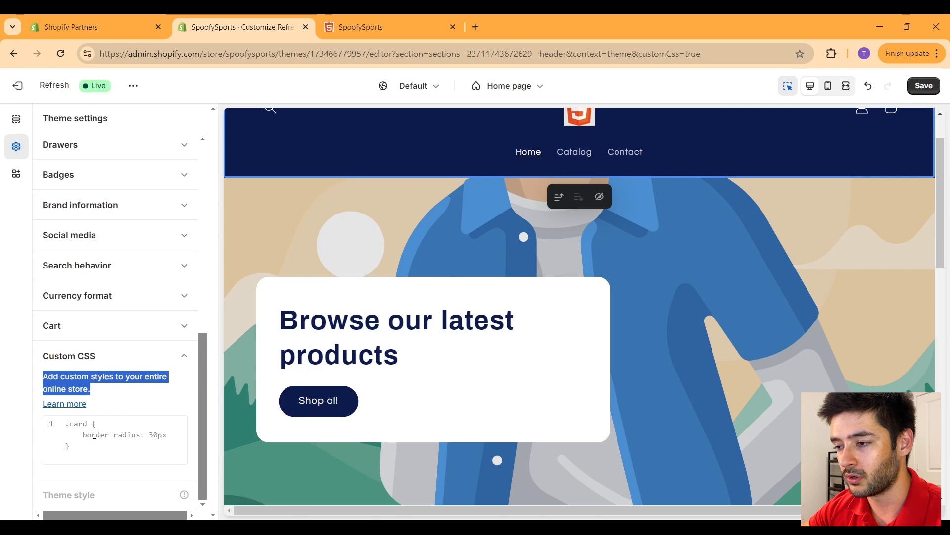
left_click(94, 426)
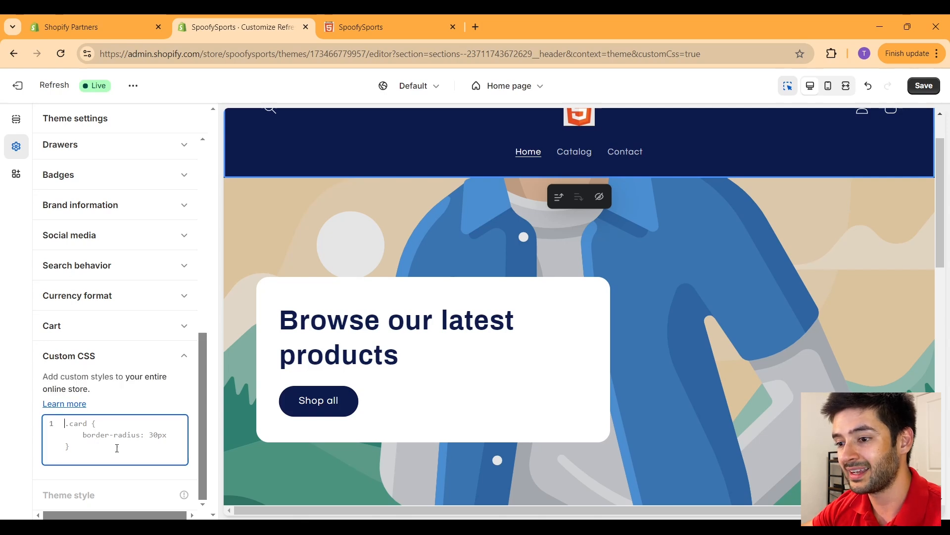
scroll(131, 385, "up", 1)
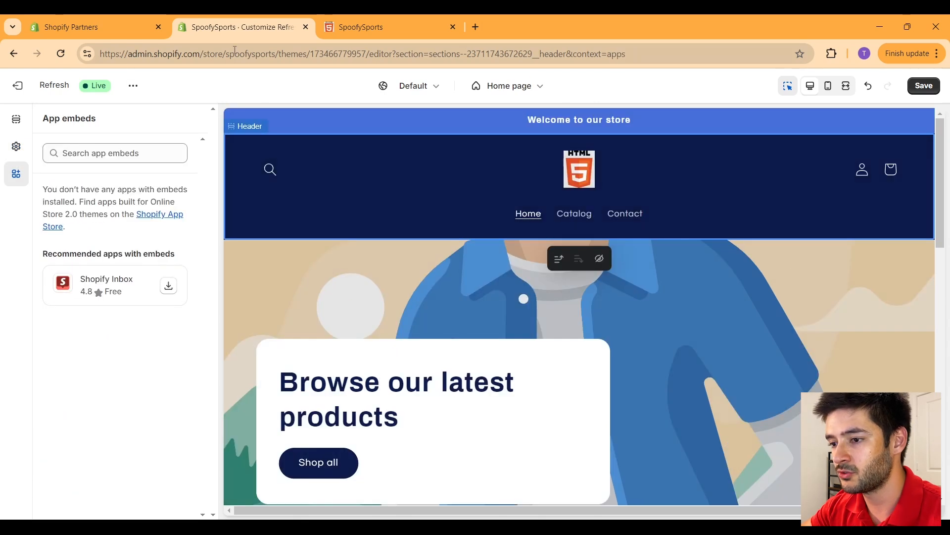
- Save the theme, exit to Themes, and view the live storefront's Featured products grid
left_click(918, 89)
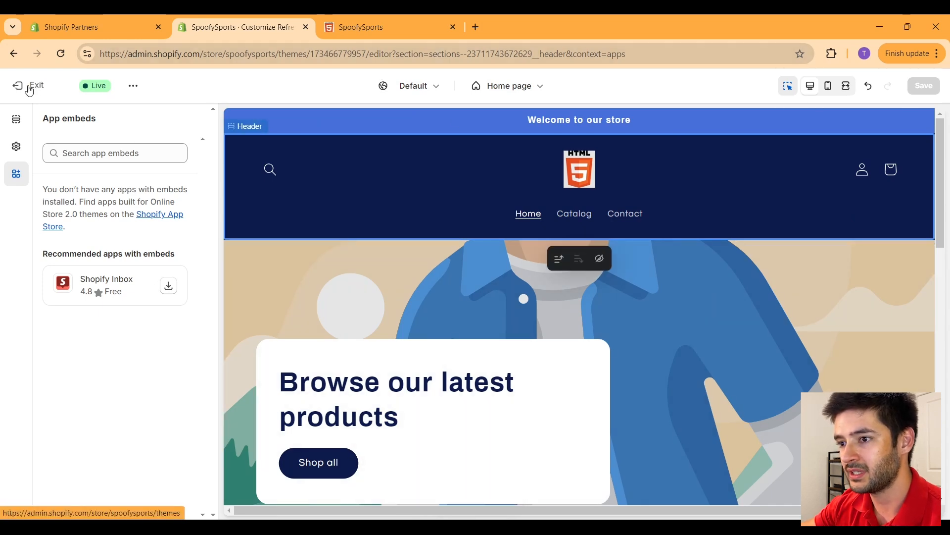
left_click(29, 89)
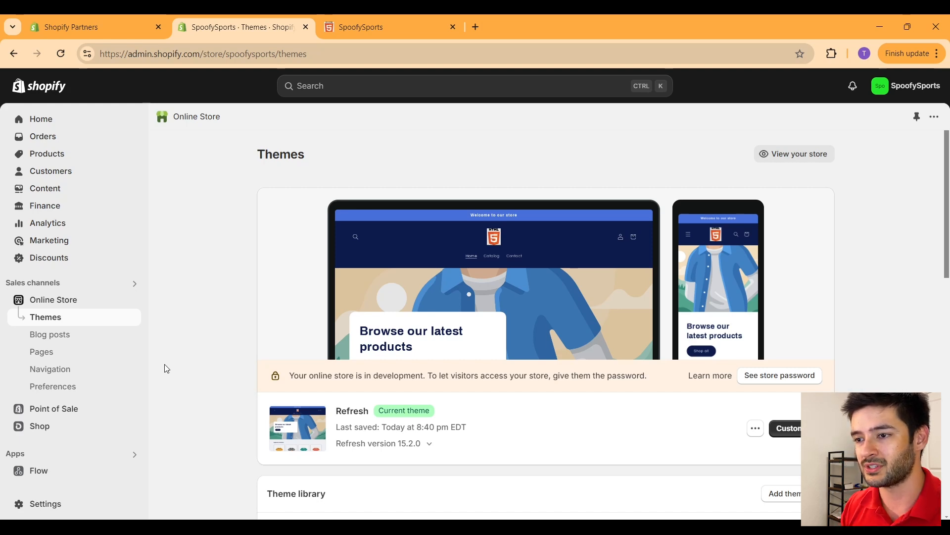
left_click(352, 31)
scroll(538, 313, "down", 8)
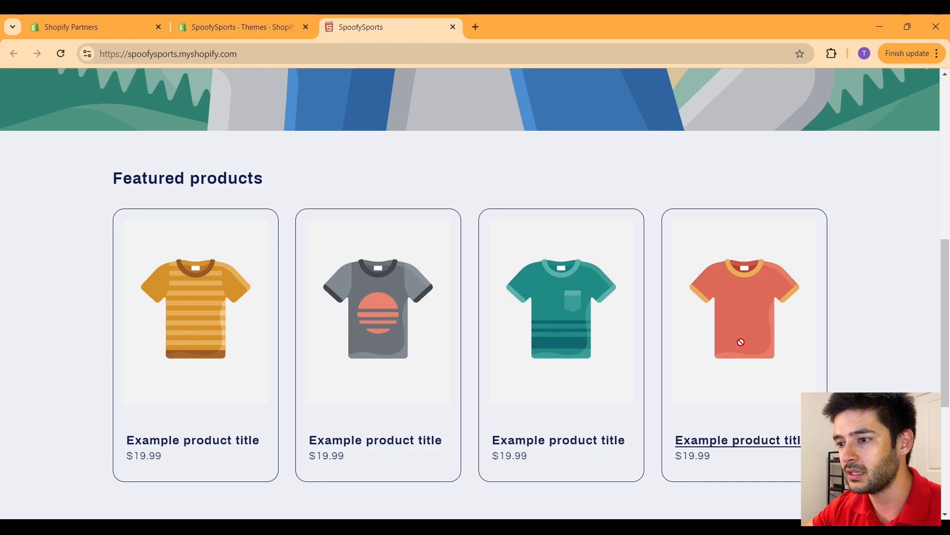
- Open the storefront's Catalog page and confirm it shows No products found
scroll(745, 344, "down", 2)
scroll(505, 223, "up", 2)
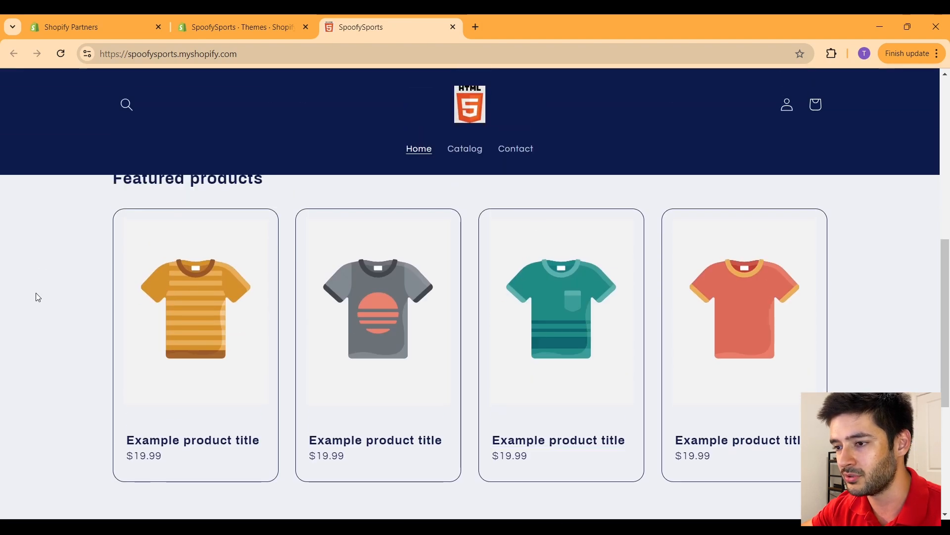
scroll(317, 315, "up", 4)
scroll(322, 316, "down", 5)
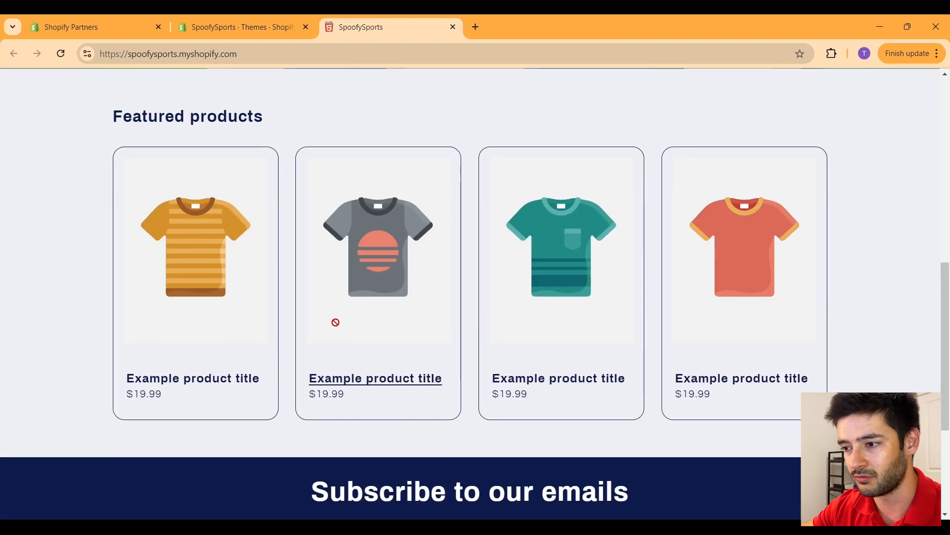
scroll(349, 323, "up", 8)
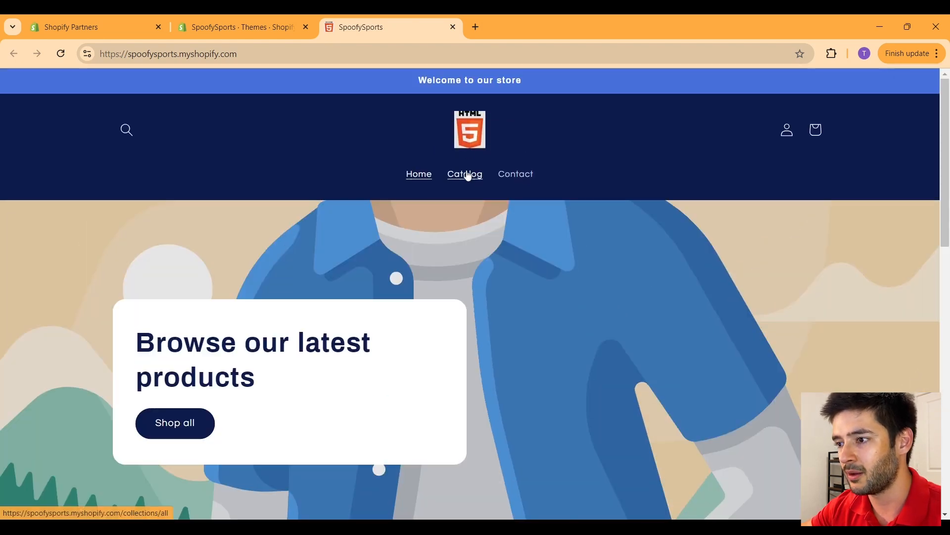
left_click(468, 176)
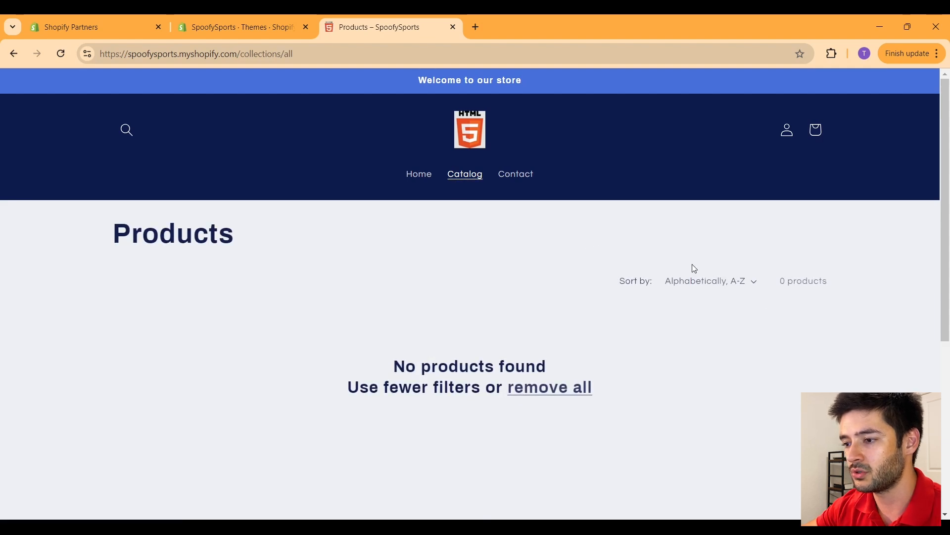
left_click_drag(676, 388, 388, 376)
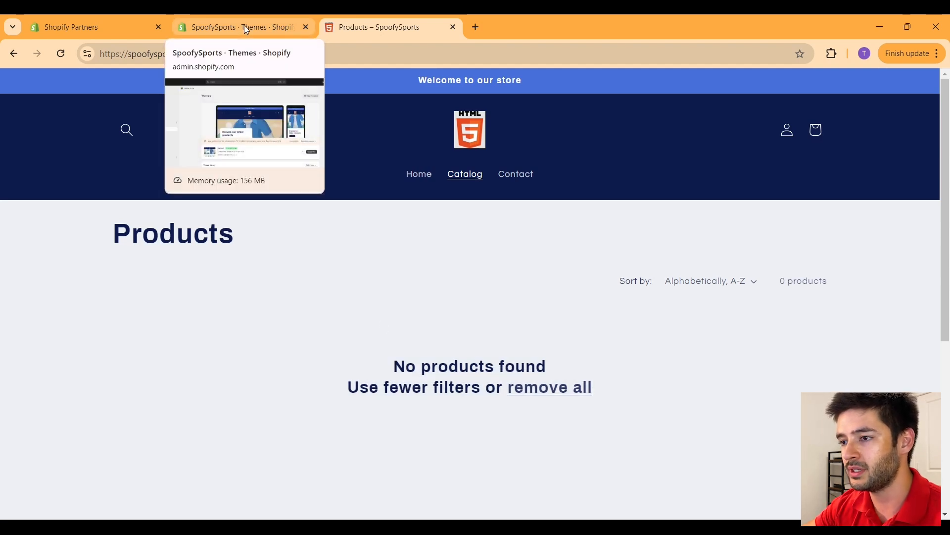
- From the admin Products list, start a new product titled 'Shirt'
left_click(246, 28)
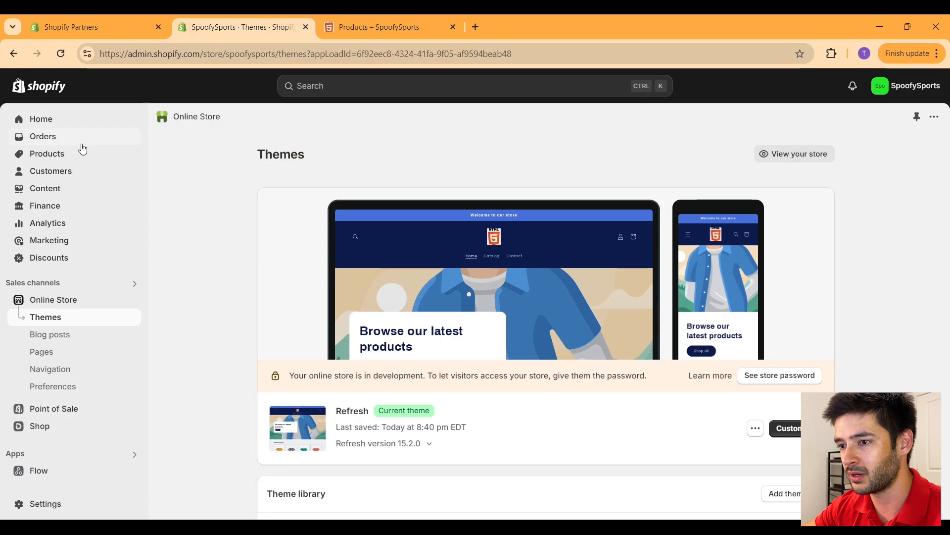
left_click(59, 159)
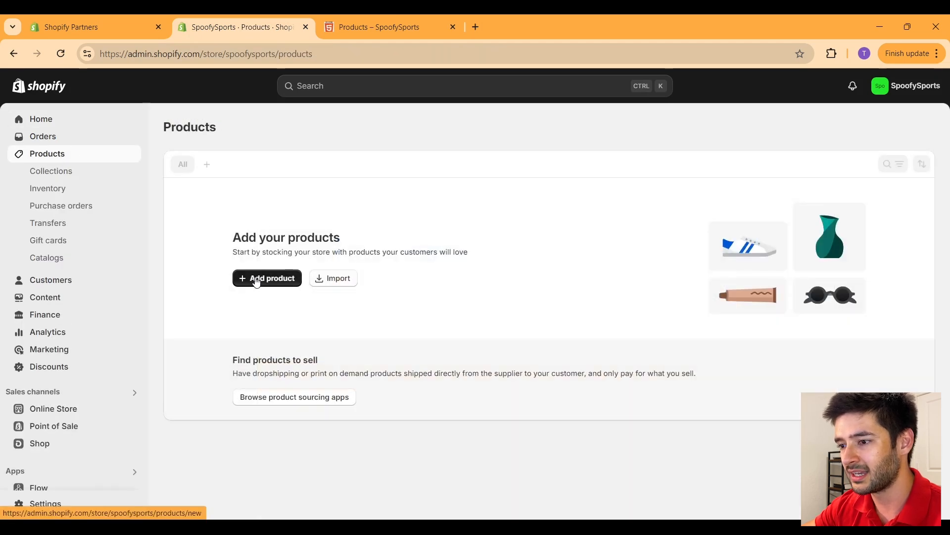
left_click(256, 280)
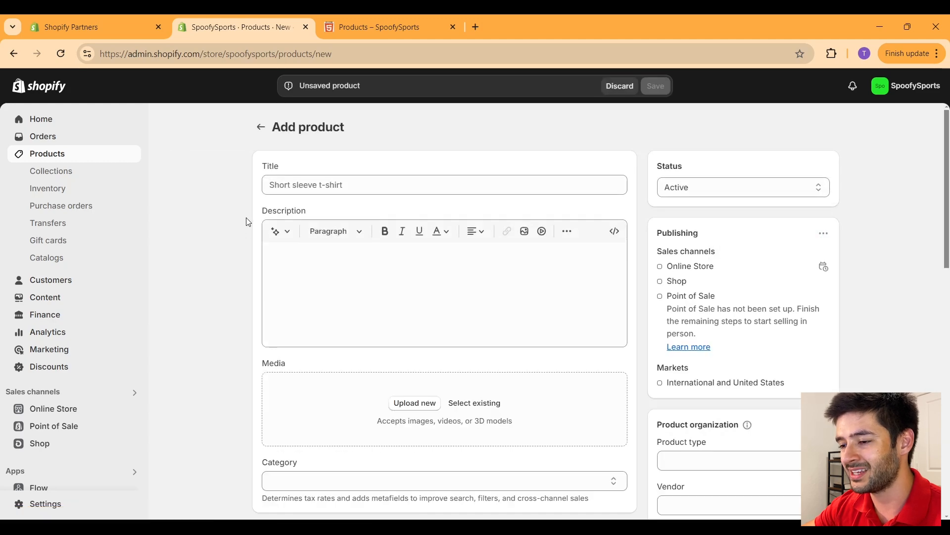
scroll(248, 222, "down", 7)
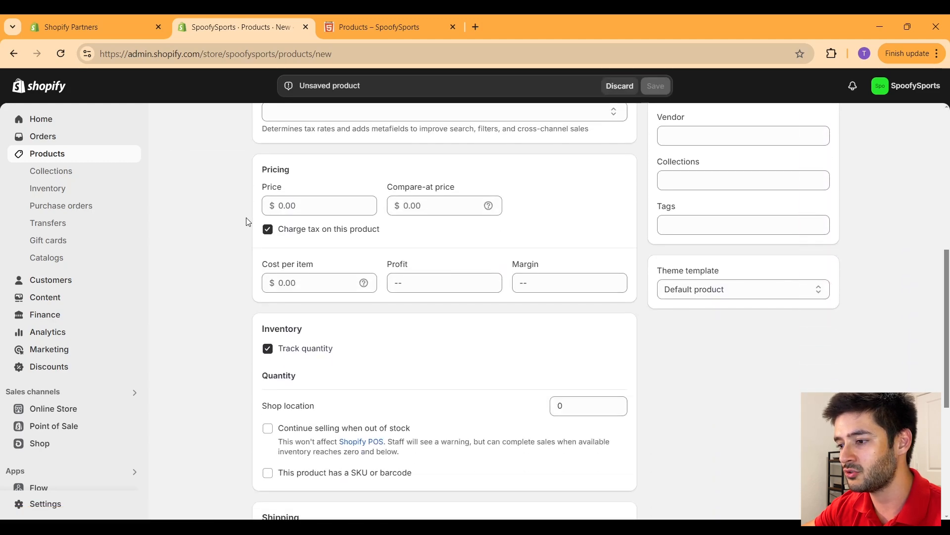
scroll(248, 222, "up", 7)
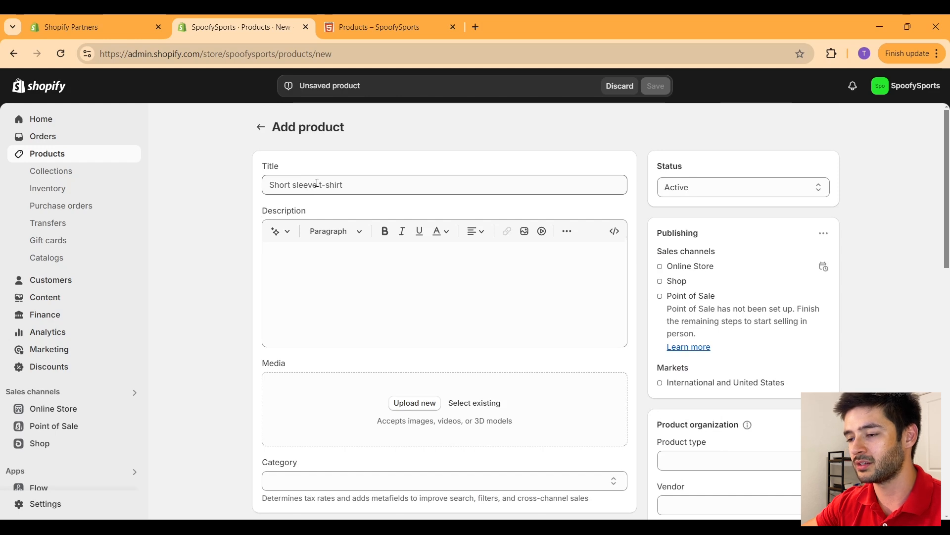
left_click(317, 183)
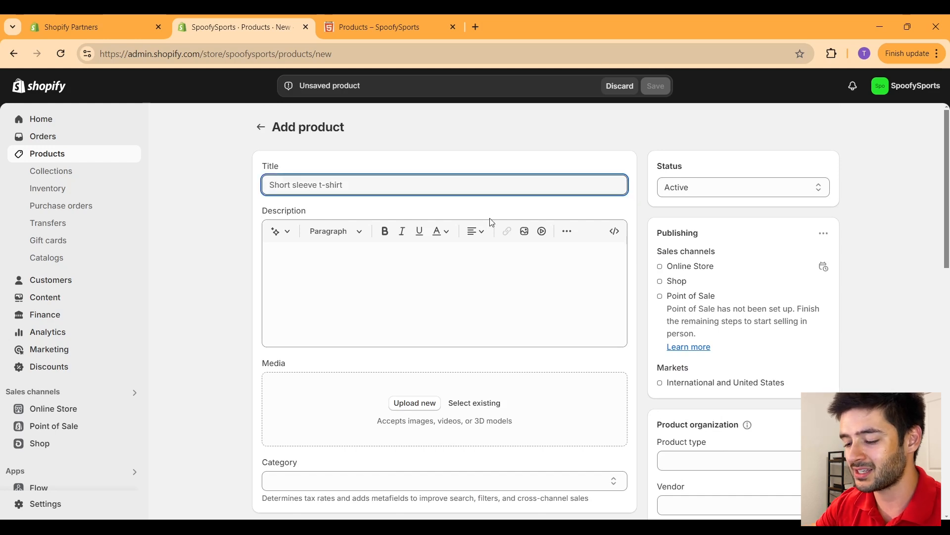
type("Shirt")
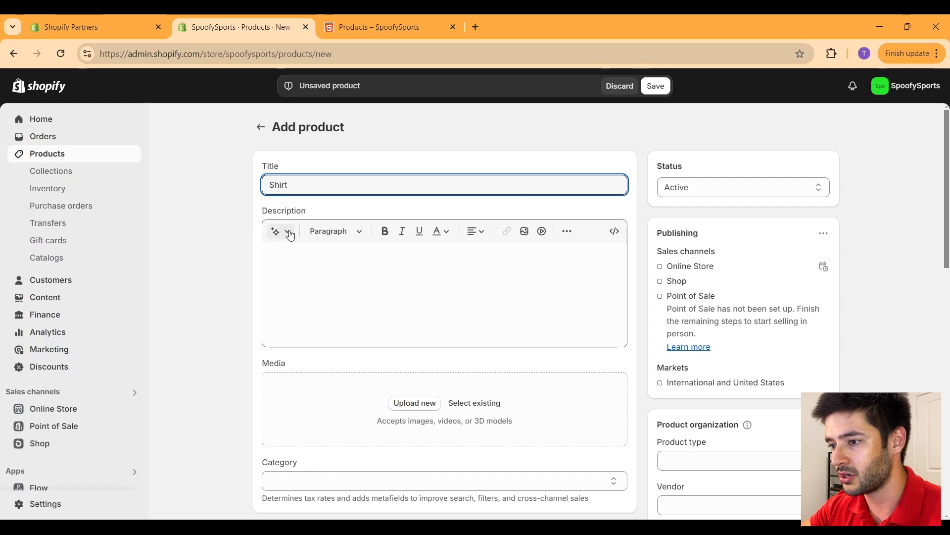
- Generate an AI description from the keywords 'sports shir' with a Supportive tone
left_click(337, 269)
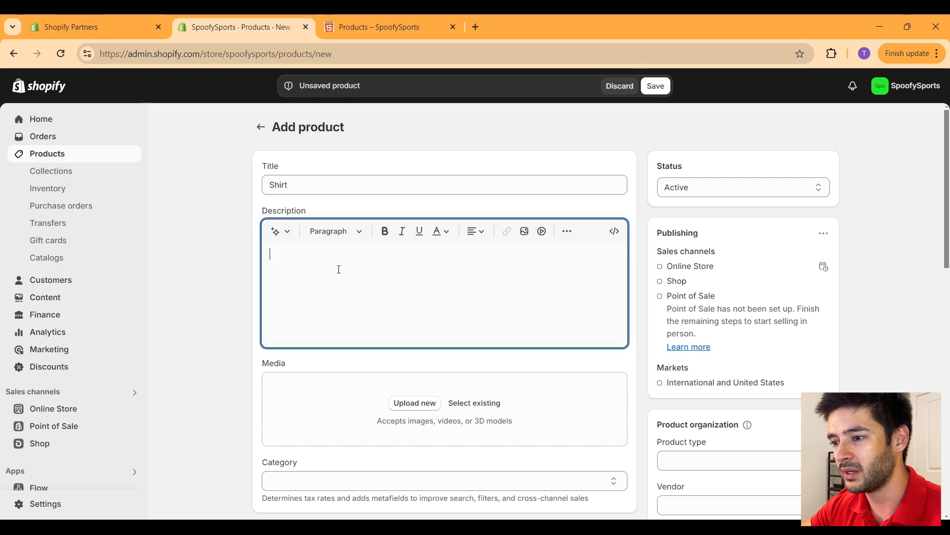
left_click(289, 236)
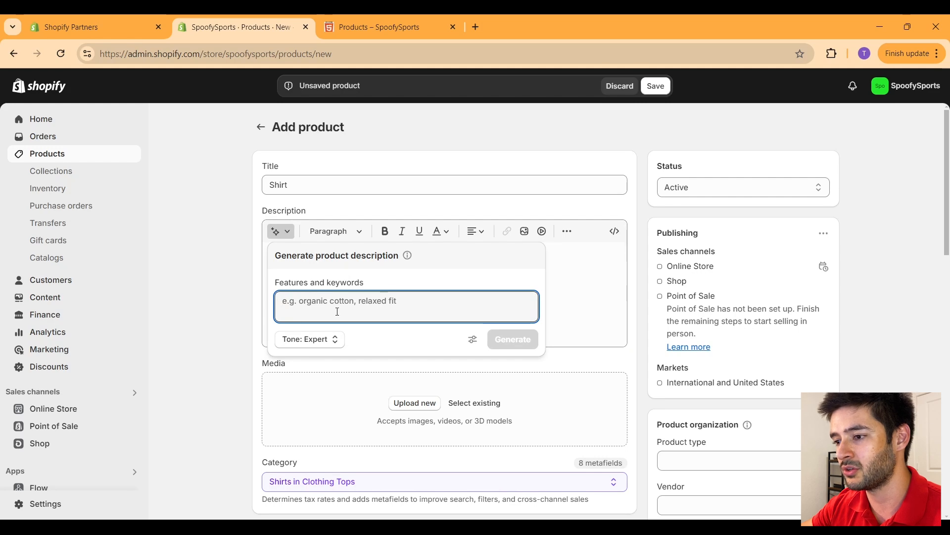
type("sports shirt")
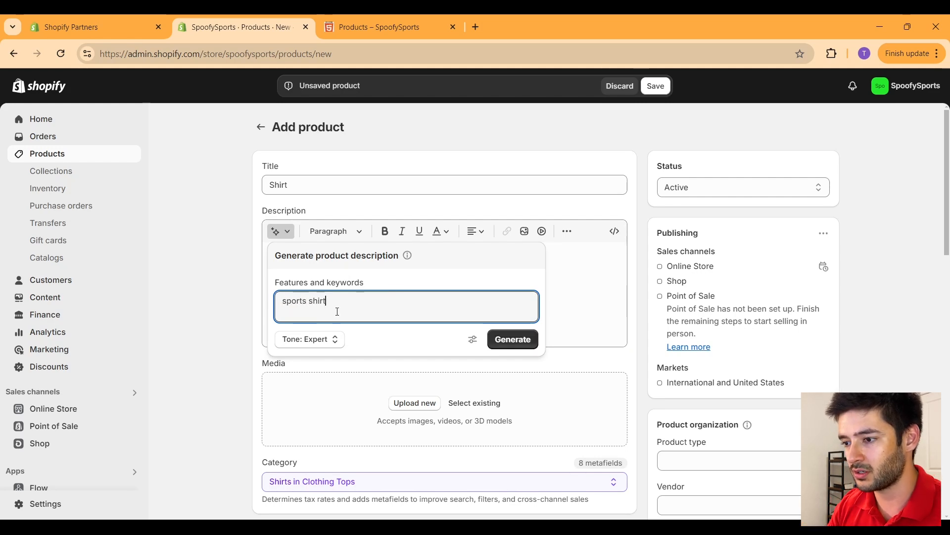
left_click(314, 341)
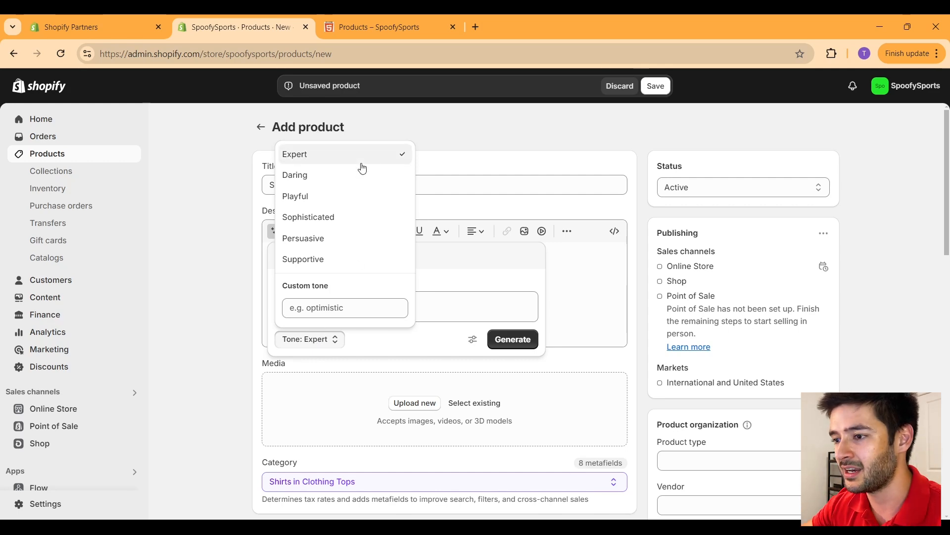
left_click(336, 259)
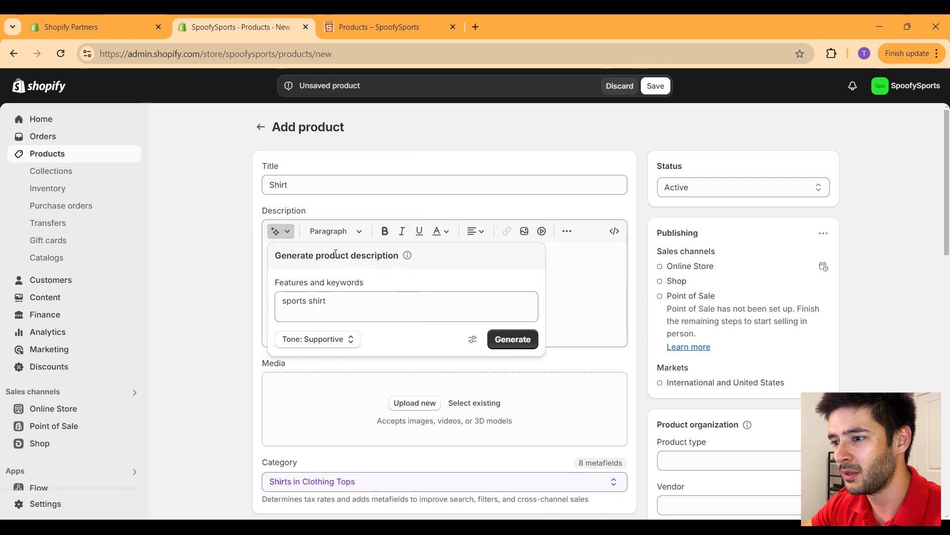
left_click(505, 339)
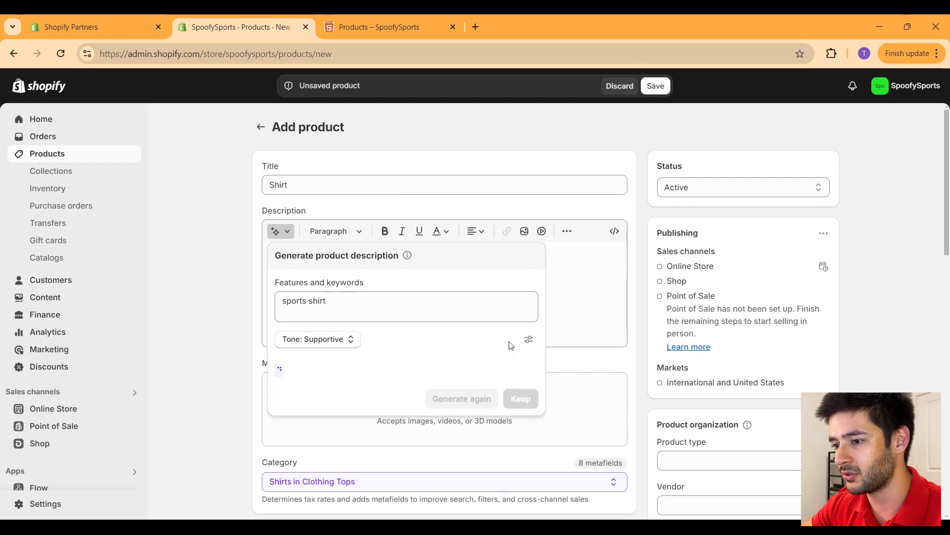
- Keep the generated description and delete its final sentence
left_click_drag(313, 420, 285, 367)
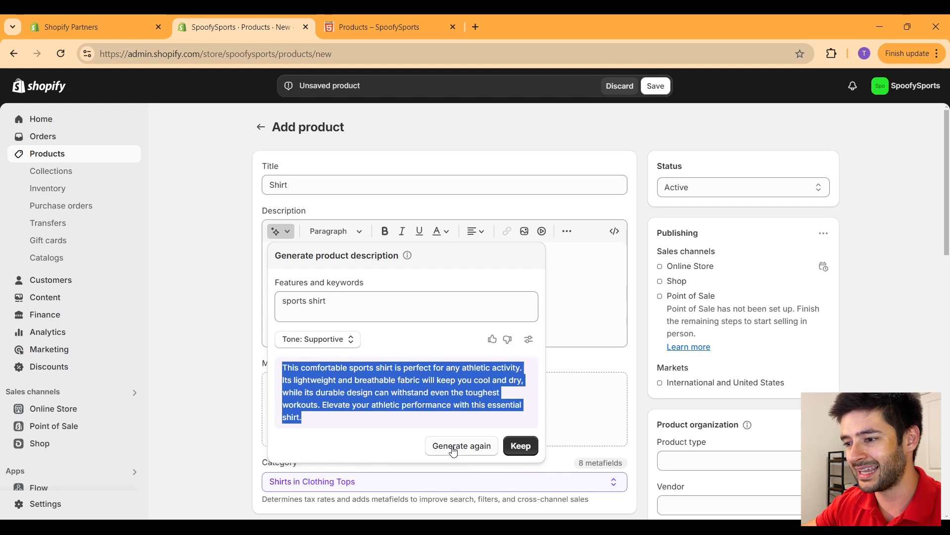
left_click(533, 447)
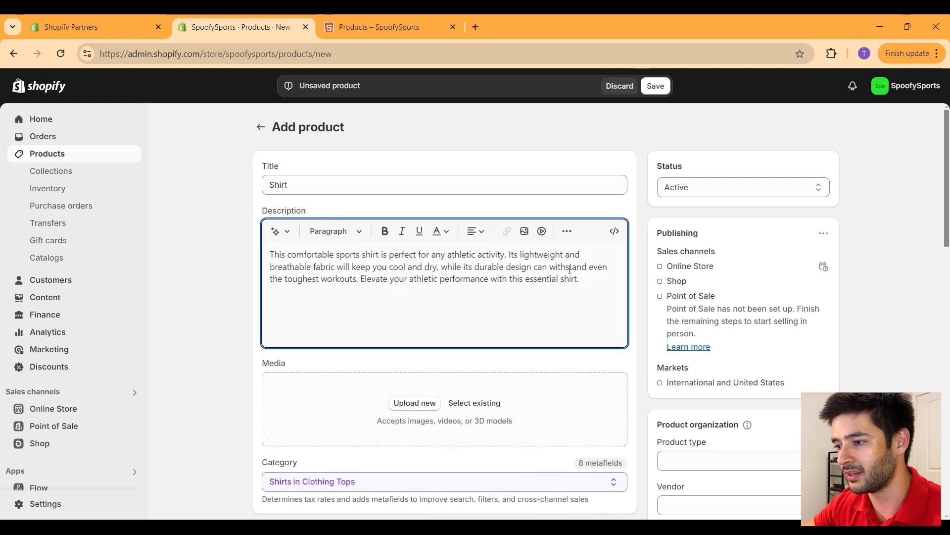
left_click_drag(601, 285, 272, 255)
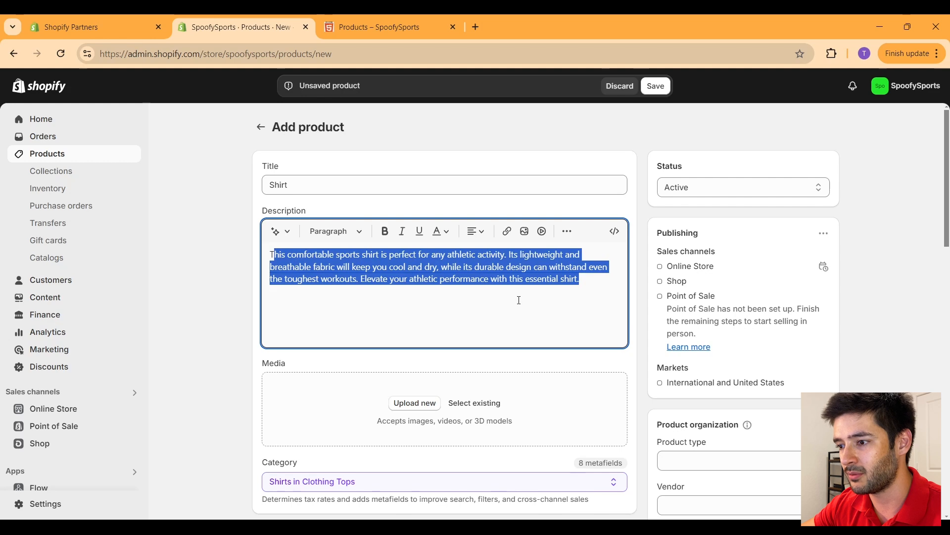
left_click_drag(591, 279, 359, 279)
key("BackSpace")
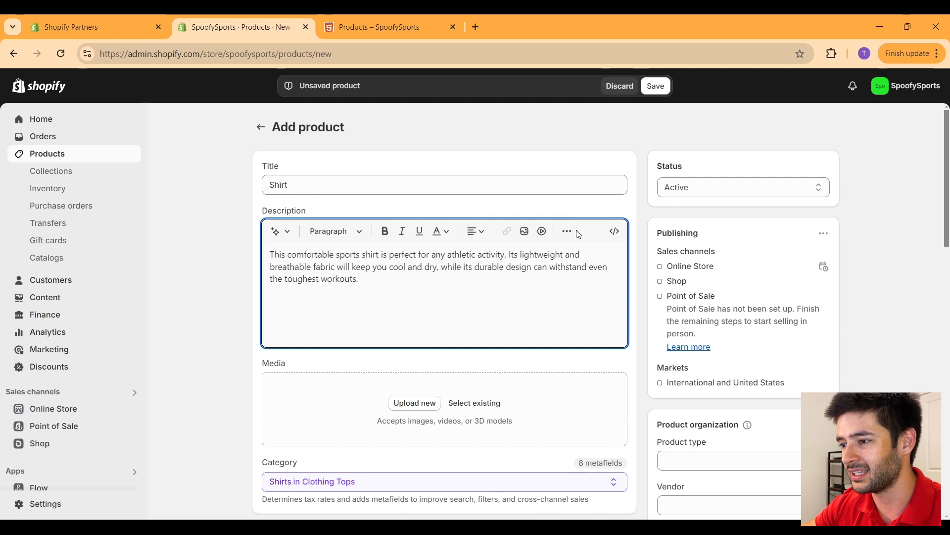
scroll(467, 289, "down", 1)
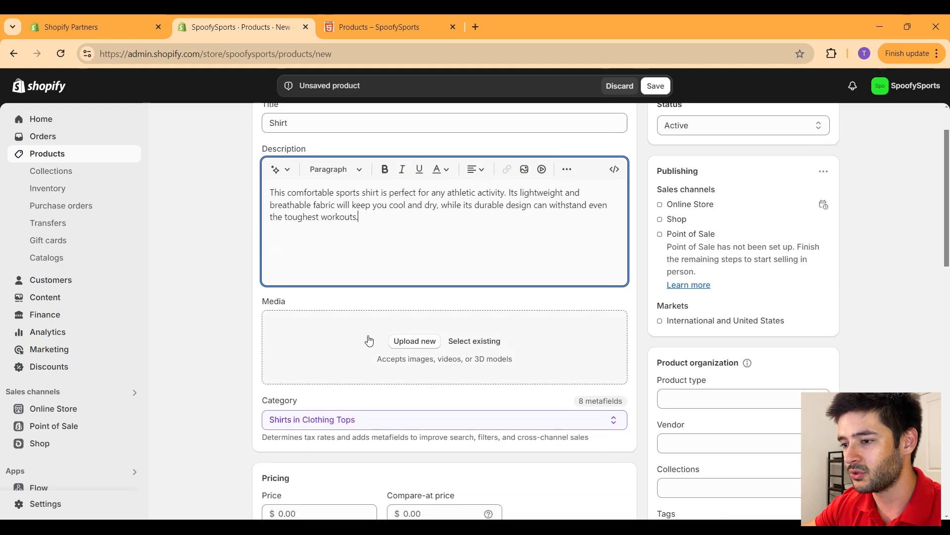
- Upload the white t-shirt screenshot from Downloads as the Shirt's product image
left_click(419, 342)
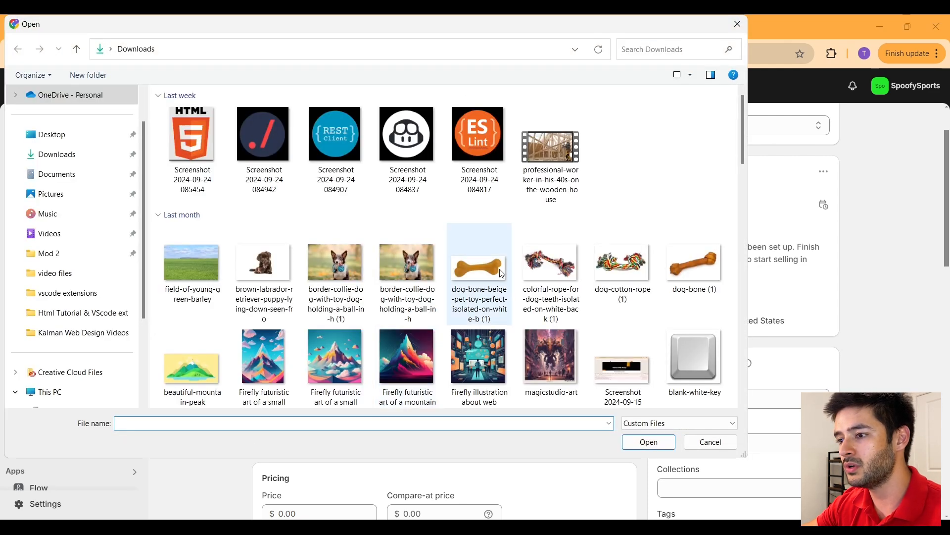
scroll(516, 232, "down", 6)
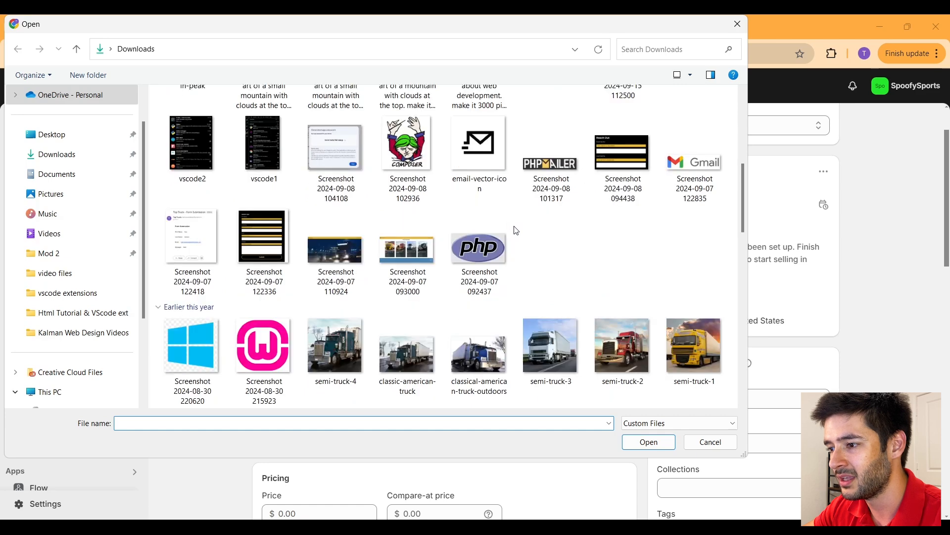
scroll(516, 230, "down", 5)
scroll(622, 342, "up", 3)
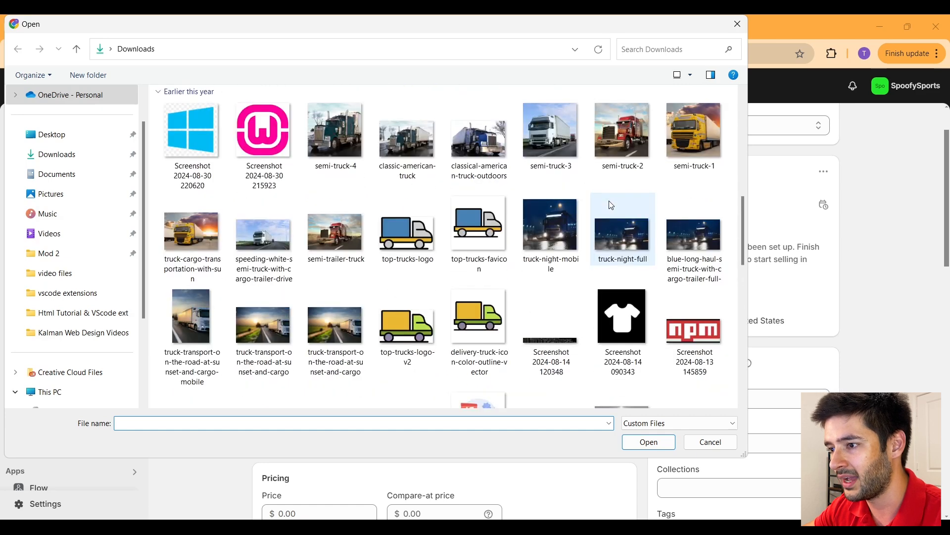
left_click(622, 341)
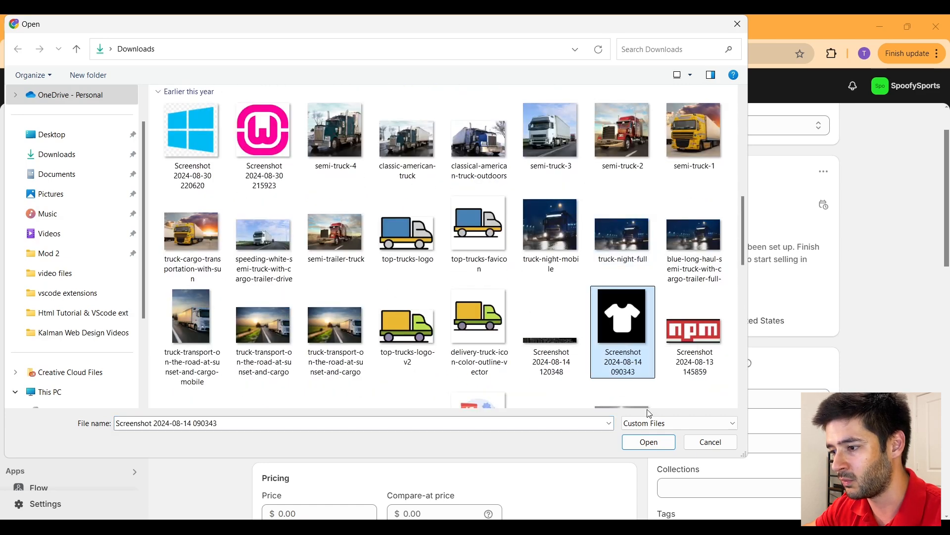
left_click(648, 442)
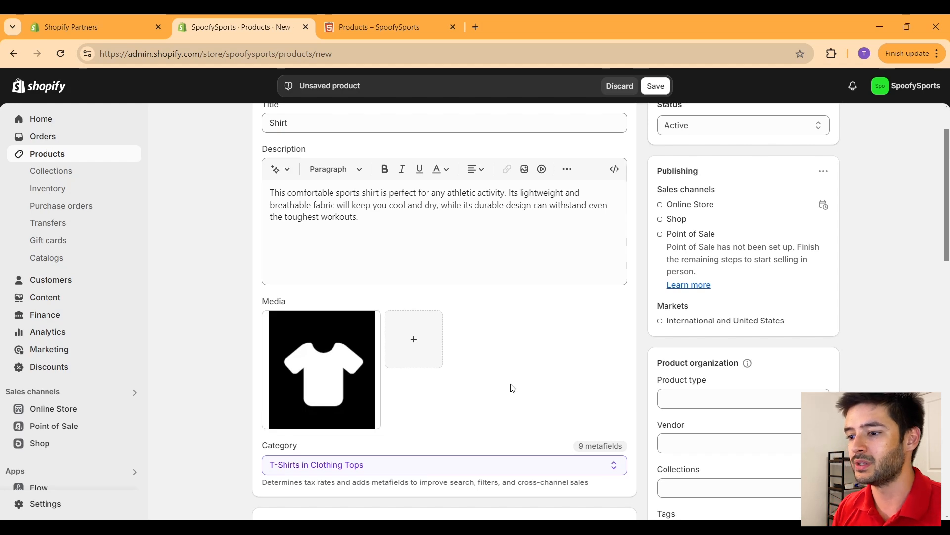
- Set price 14.99, compare-at 19.99 and cost 4.99, giving $10.00 profit
scroll(505, 340, "down", 5)
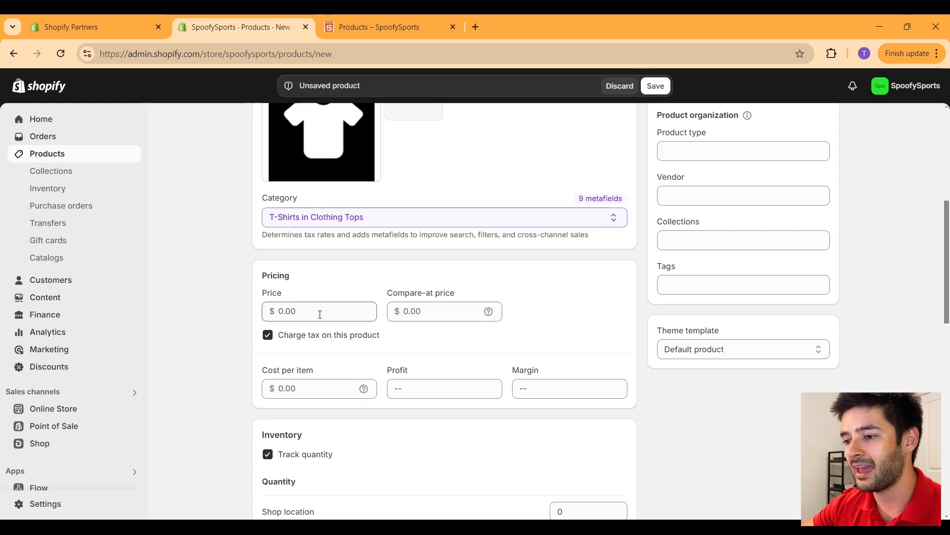
left_click(271, 311)
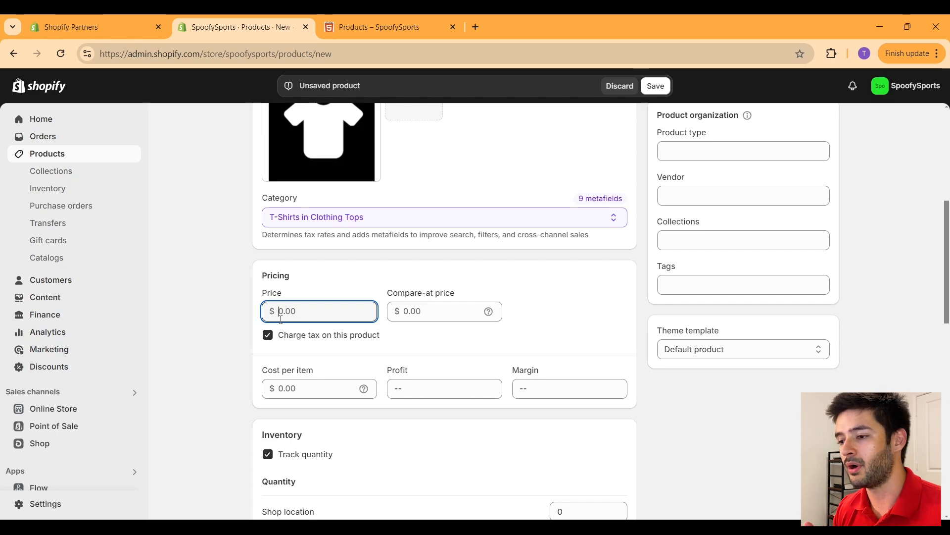
type("14")
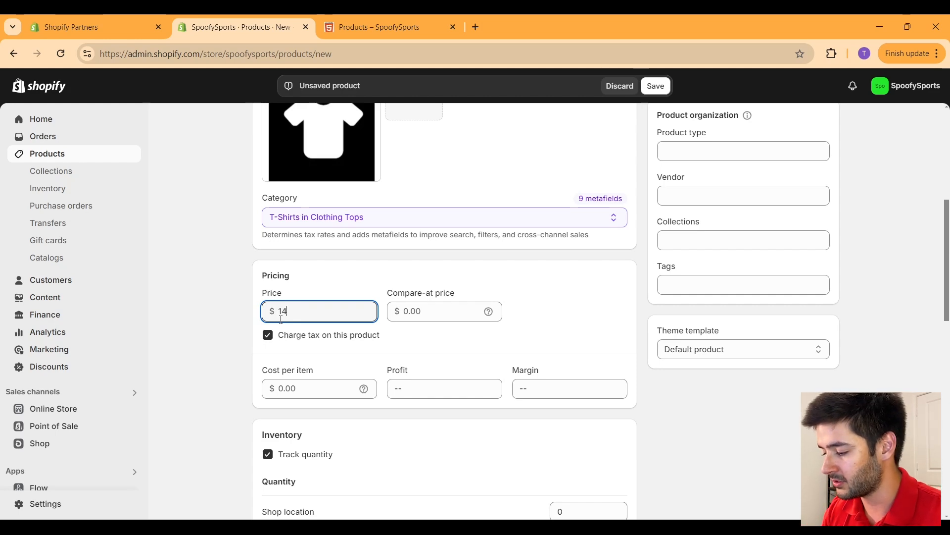
type(".99")
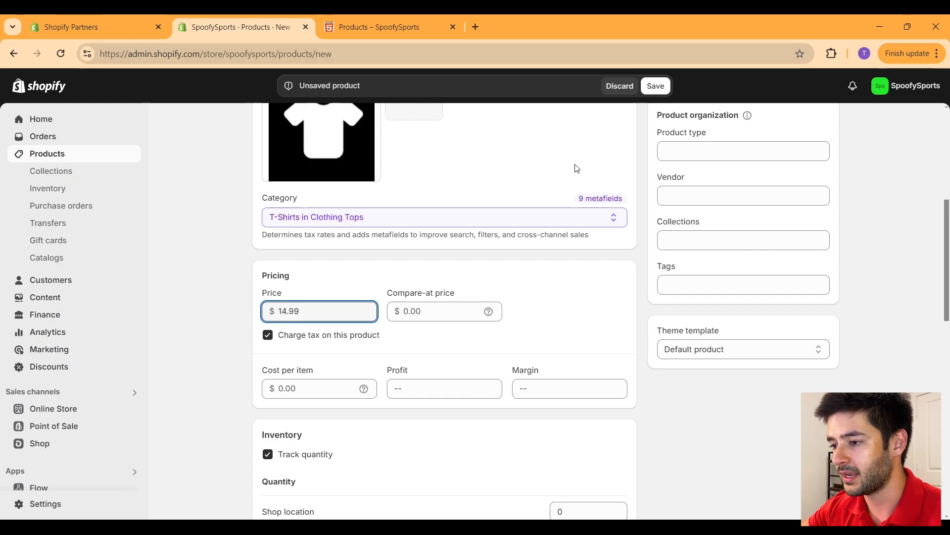
left_click(455, 312)
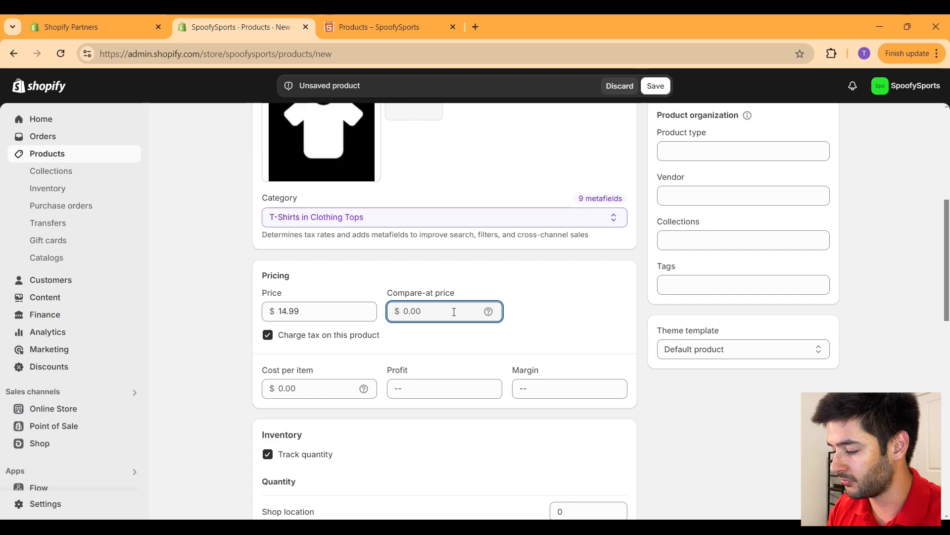
type("19.99")
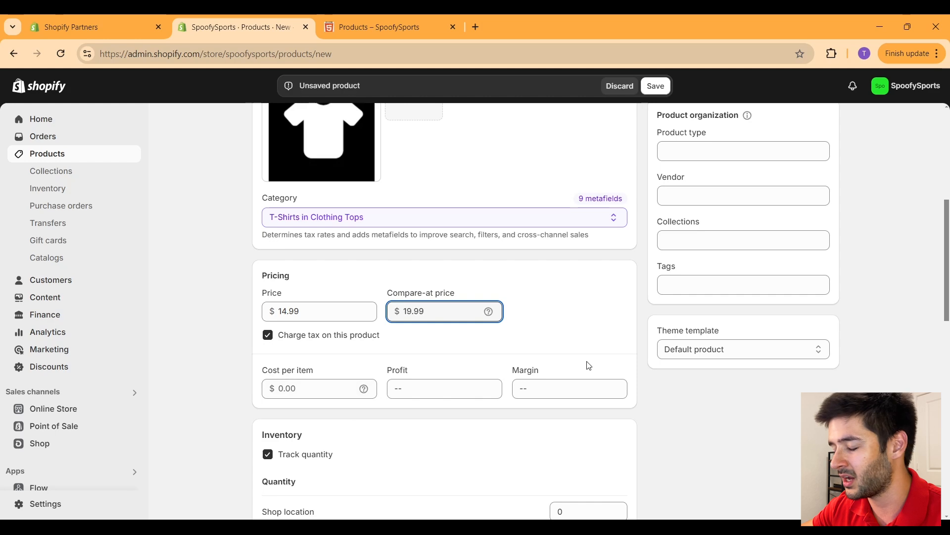
left_click(313, 388)
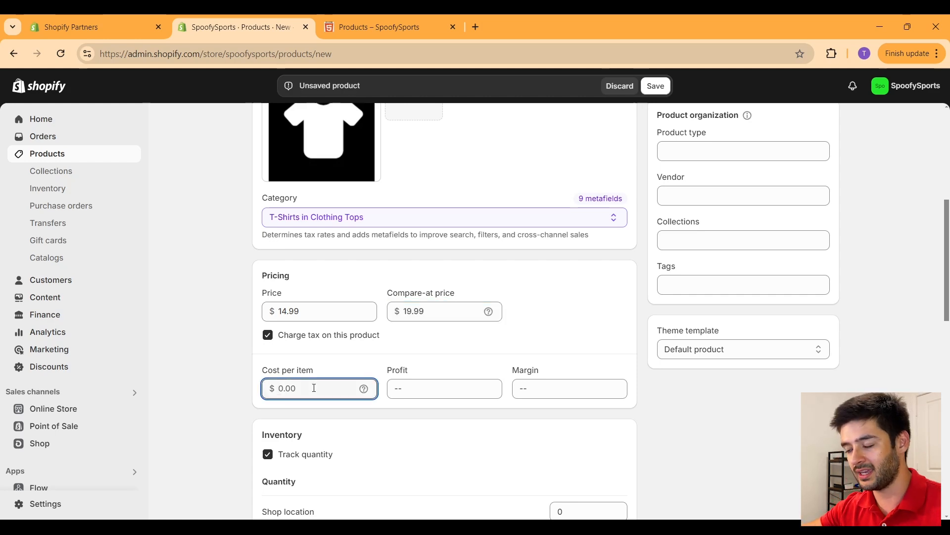
type("4.99")
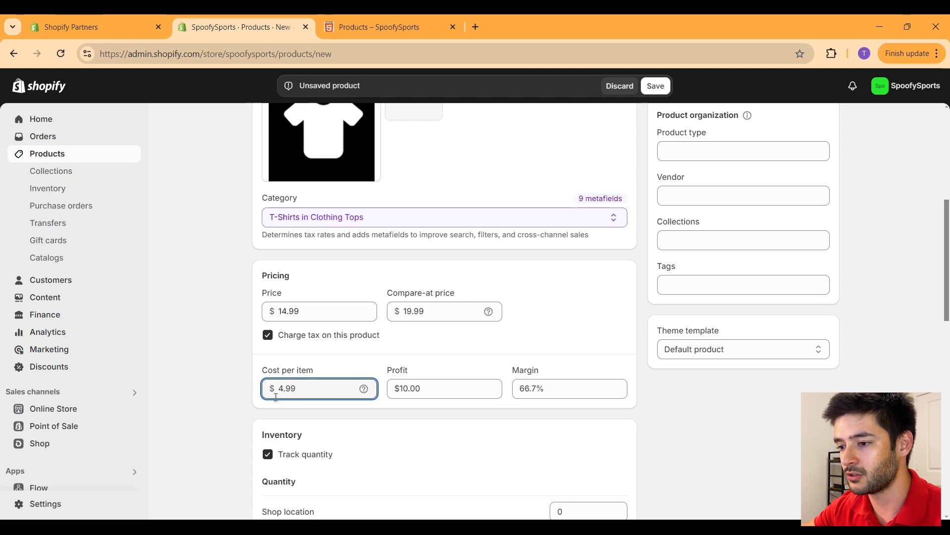
left_click_drag(441, 388, 396, 390)
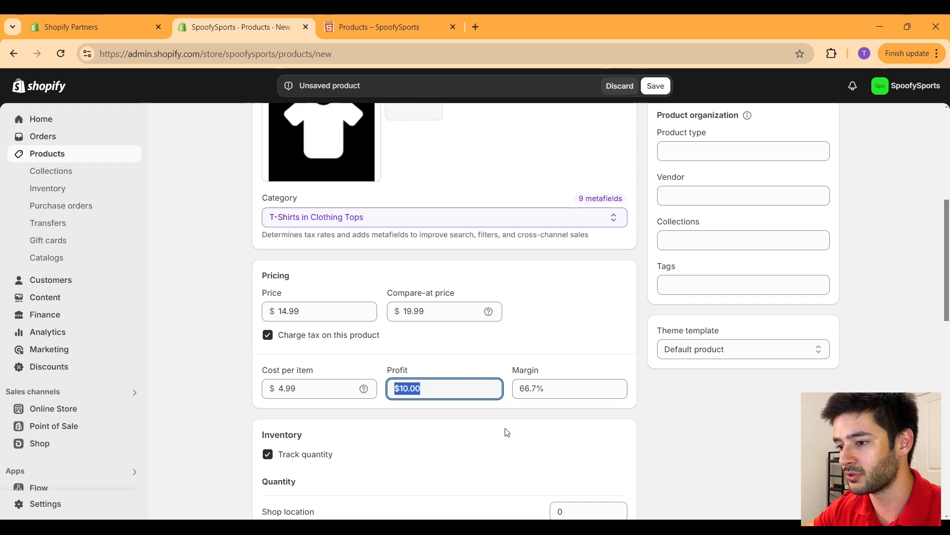
- Set the Shirt's stock quantity at the Shop location to 15
scroll(507, 431, "down", 3)
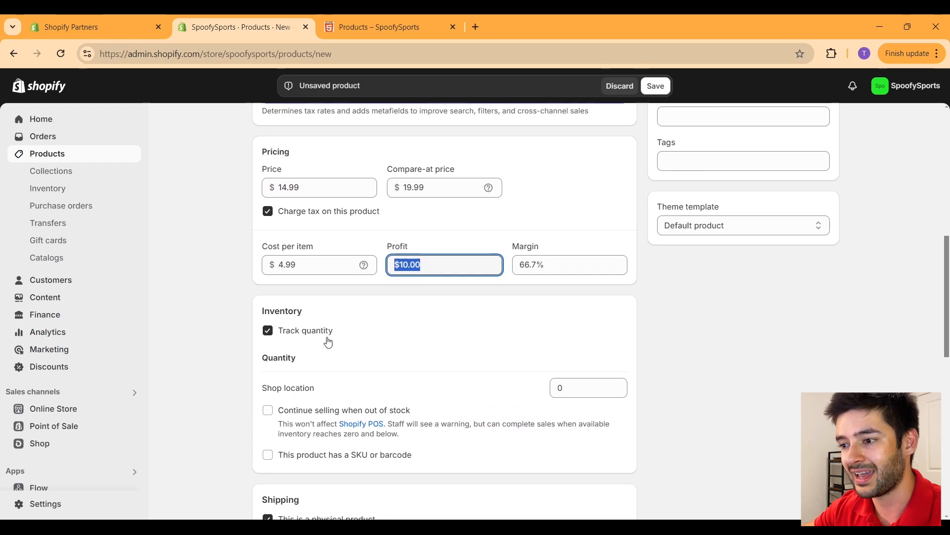
scroll(336, 341, "down", 1)
left_click_drag(337, 271, 233, 269)
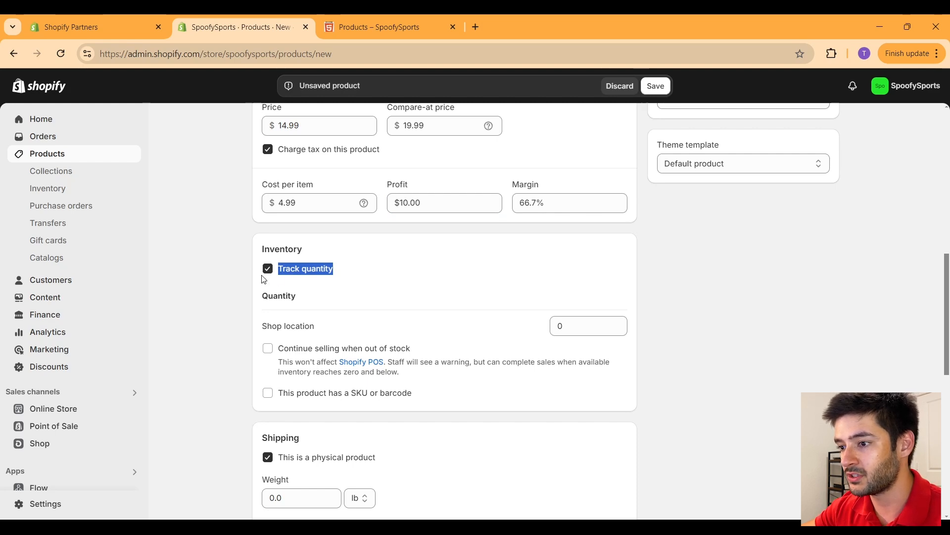
scroll(396, 322, "down", 2)
scroll(421, 322, "up", 2)
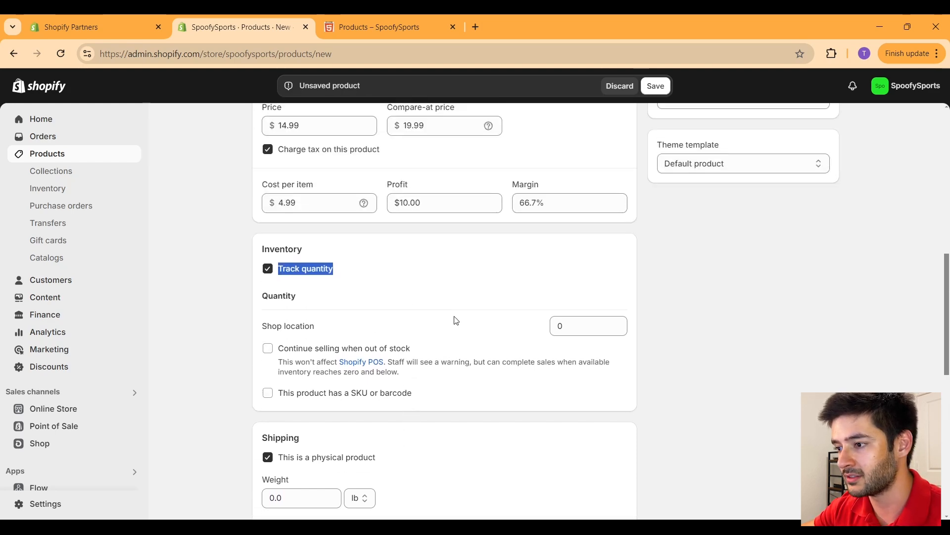
left_click(581, 322)
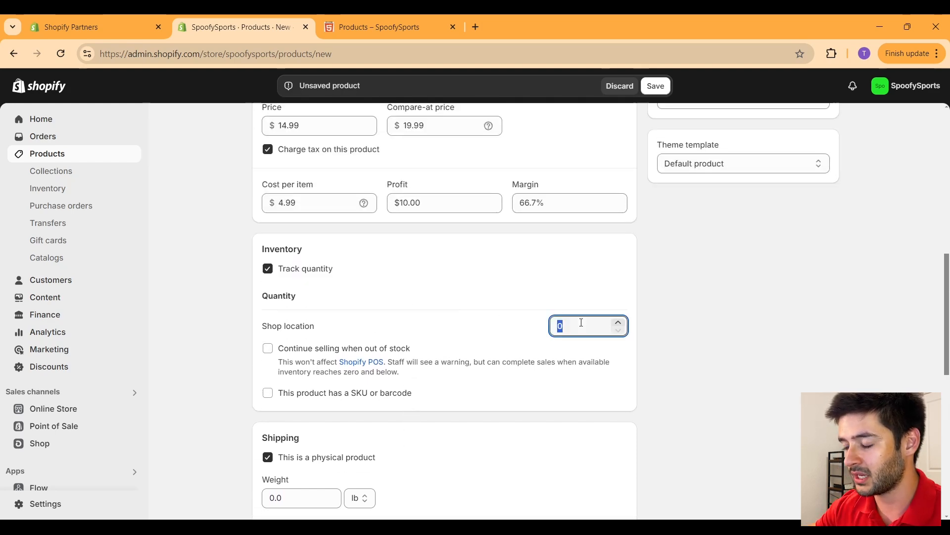
type("15")
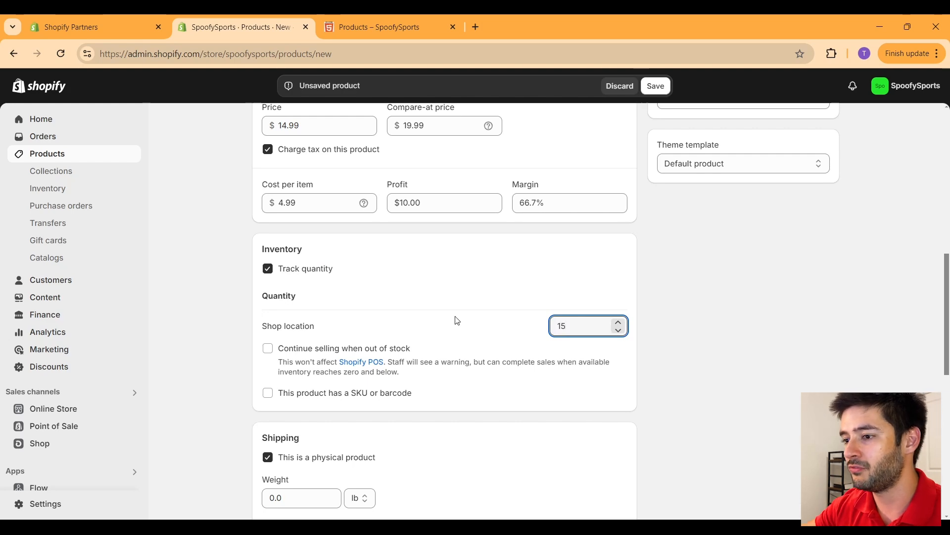
left_click(457, 320)
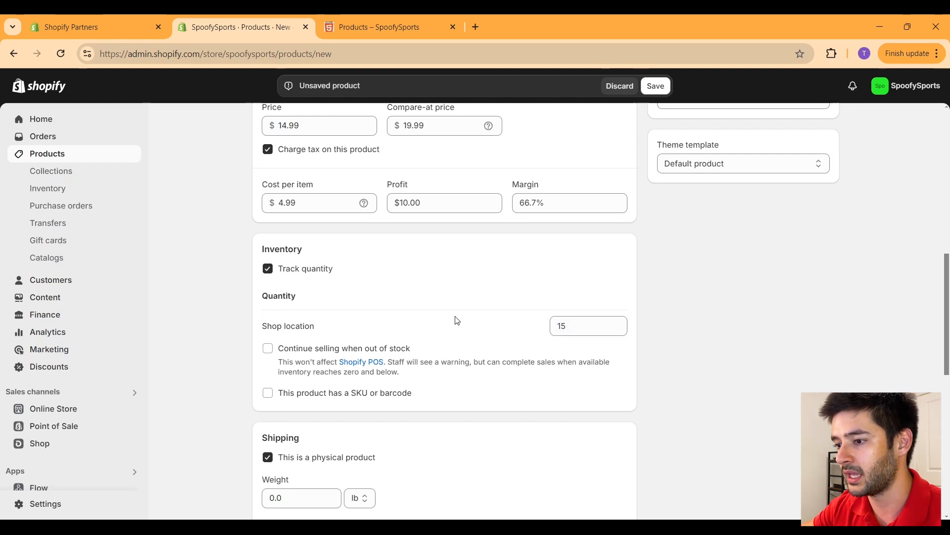
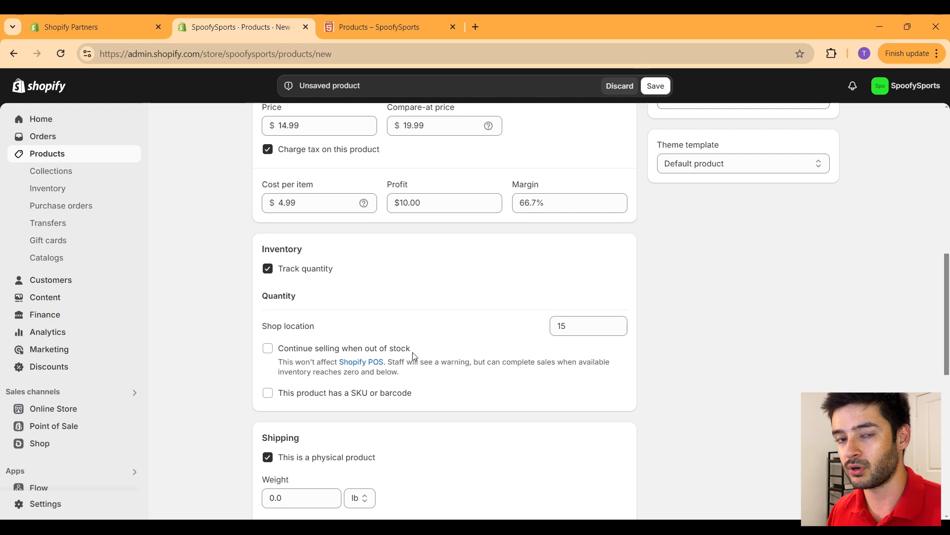
- Mark the product as having a SKU or barcode, with SKU 1001 and barcode 123456789
left_click(269, 394)
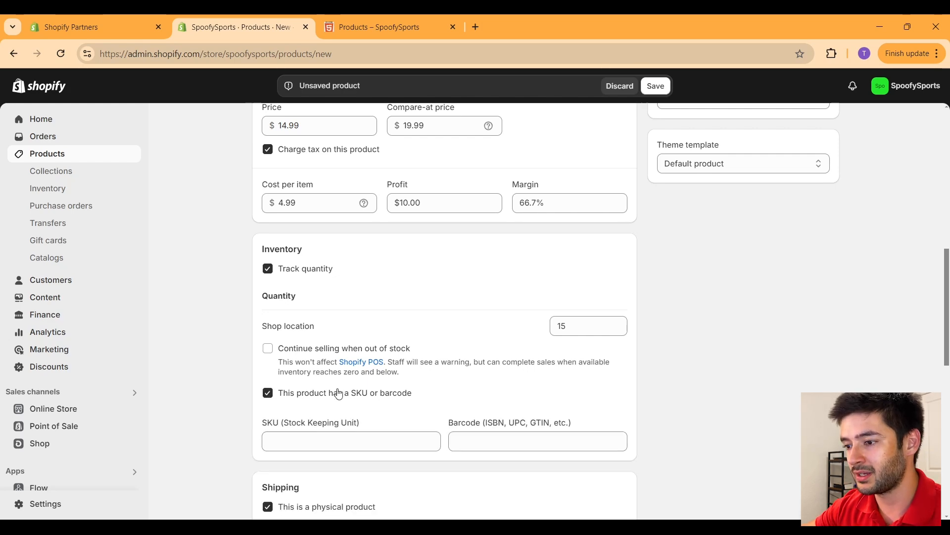
scroll(307, 374, "down", 1)
left_click(307, 374)
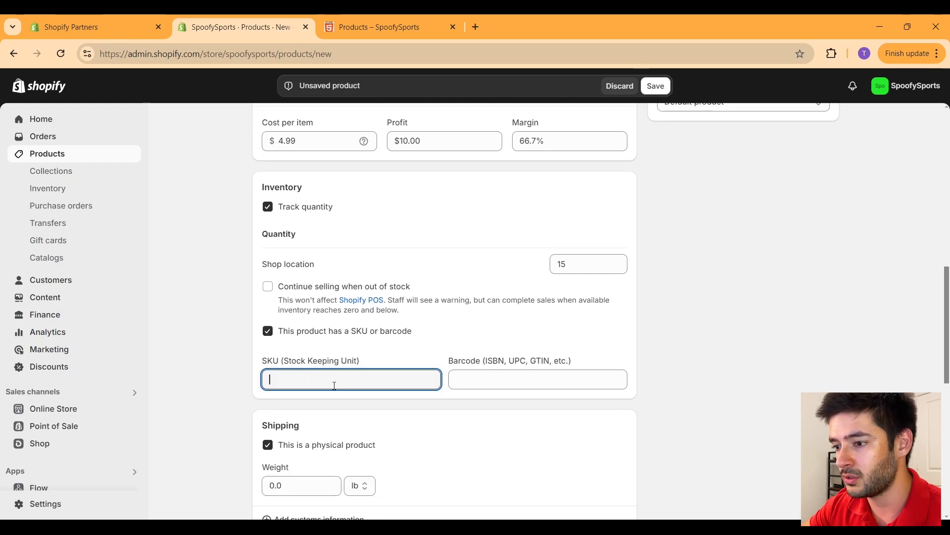
type("1001")
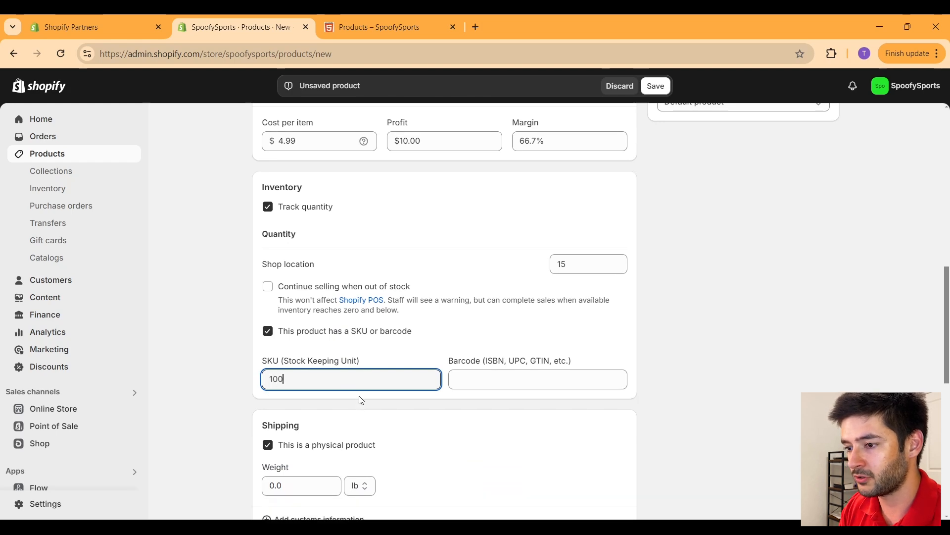
left_click(510, 374)
type("123456789")
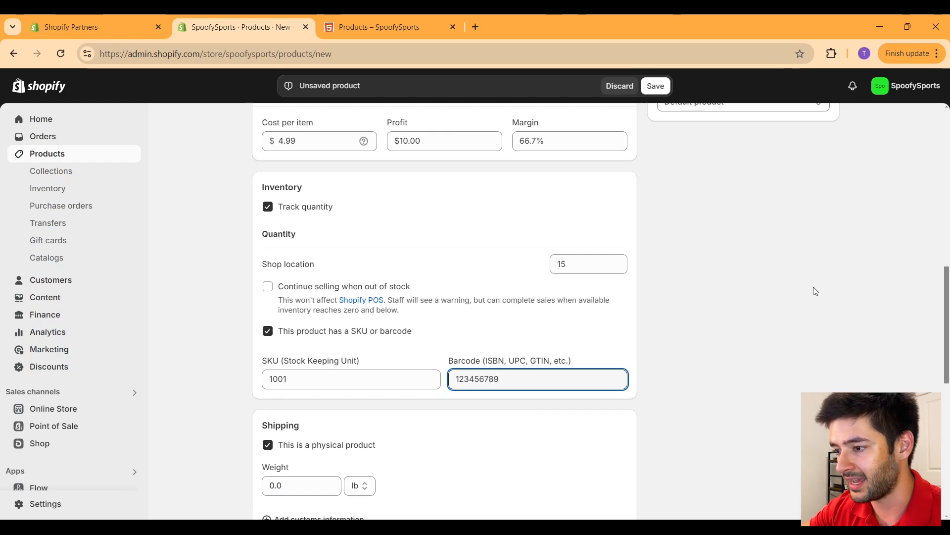
scroll(354, 320, "down", 2)
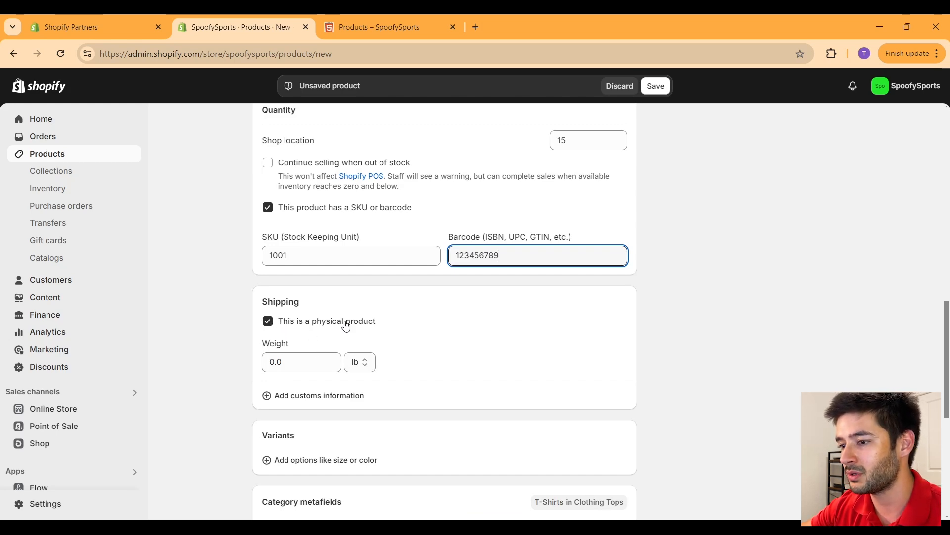
- Change the shipping weight from 0.0 to 2 lb
left_click_drag(298, 361, 452, 364)
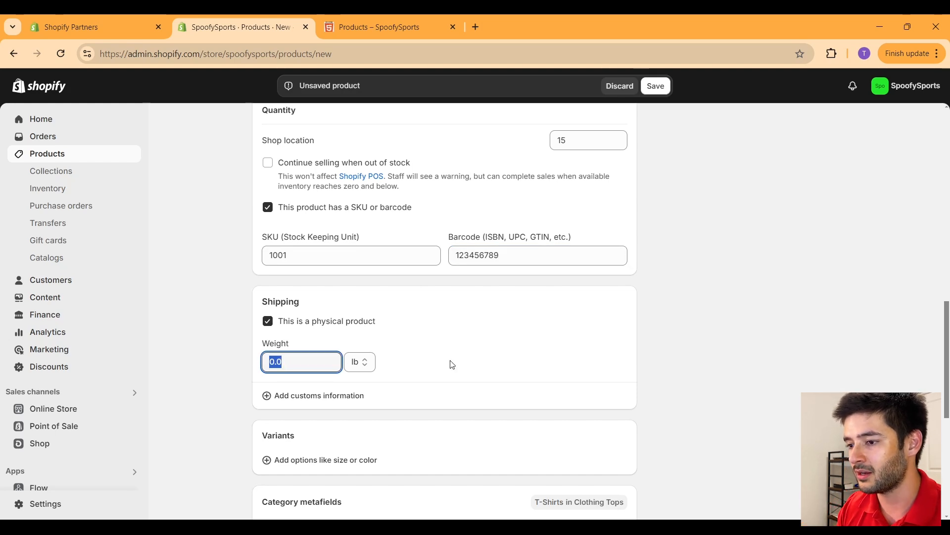
type("2")
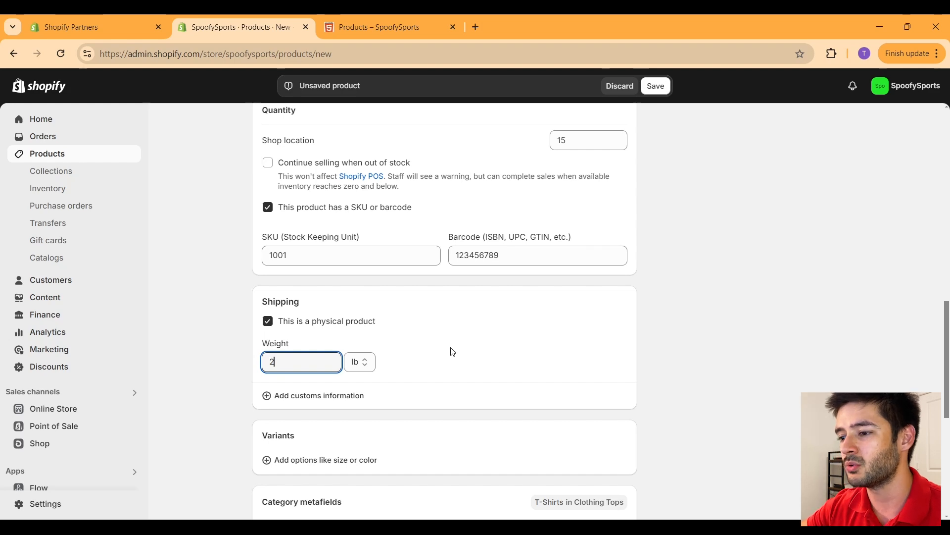
scroll(453, 326, "down", 3)
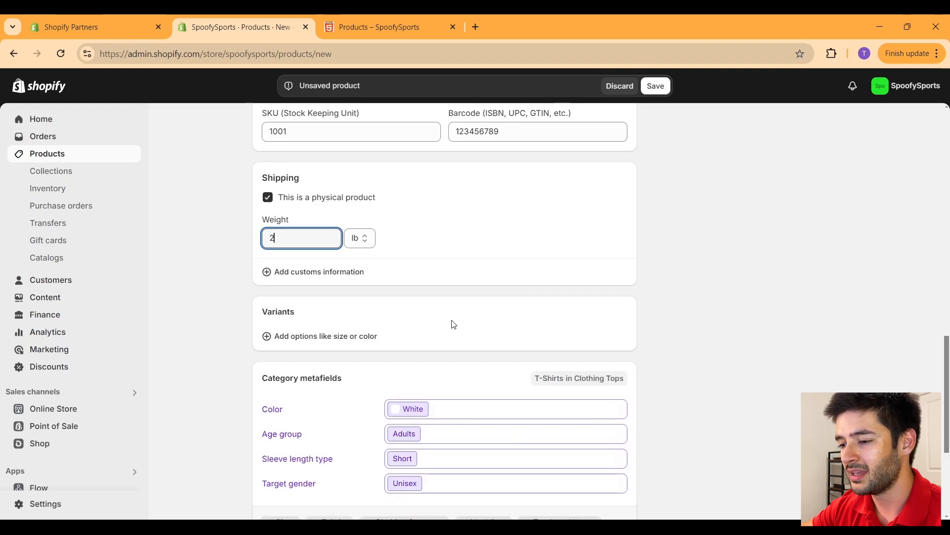
- Add Color and Size variant options, with sizes M and L
left_click(339, 341)
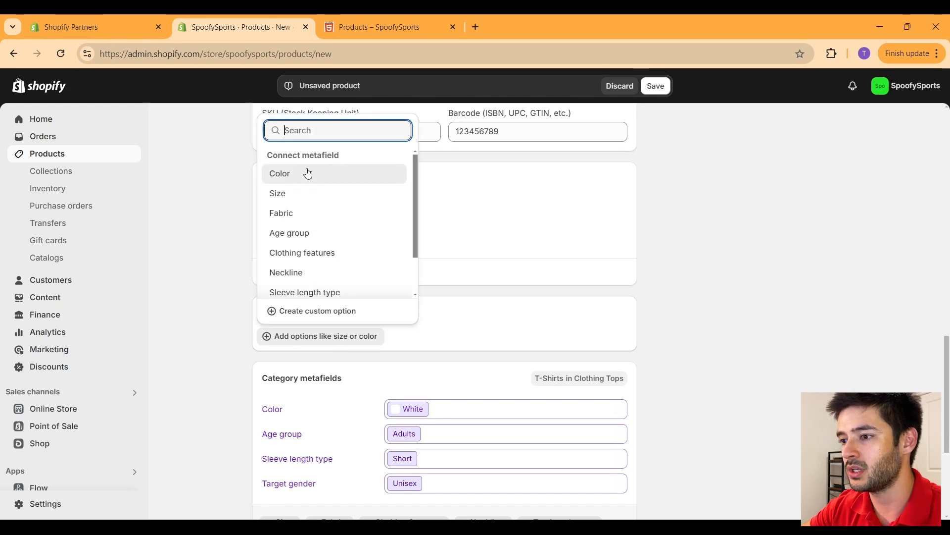
left_click(308, 173)
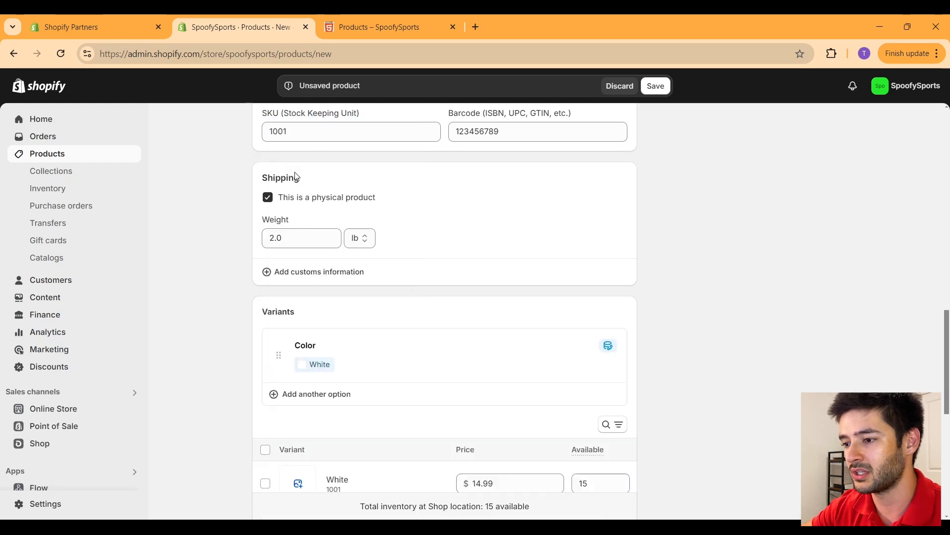
left_click(316, 394)
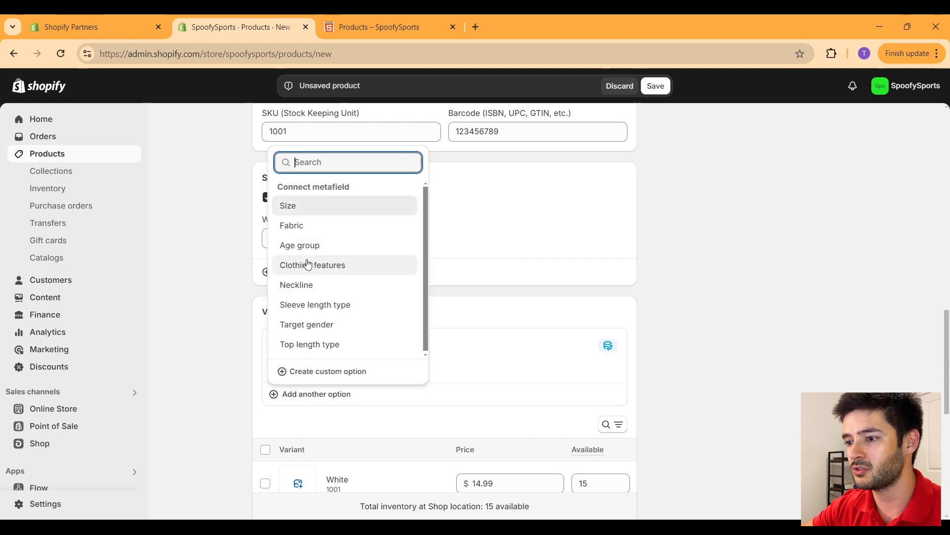
left_click(310, 205)
left_click(346, 444)
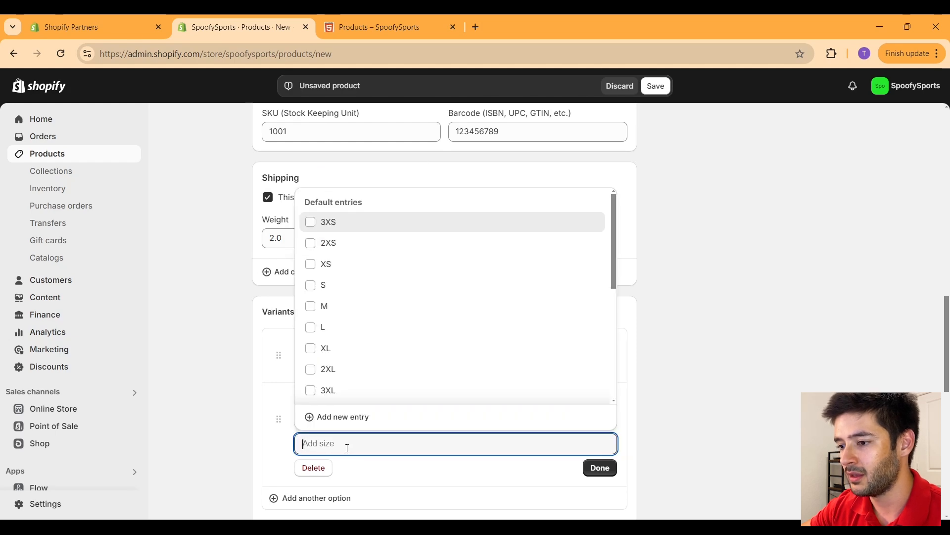
left_click(342, 306)
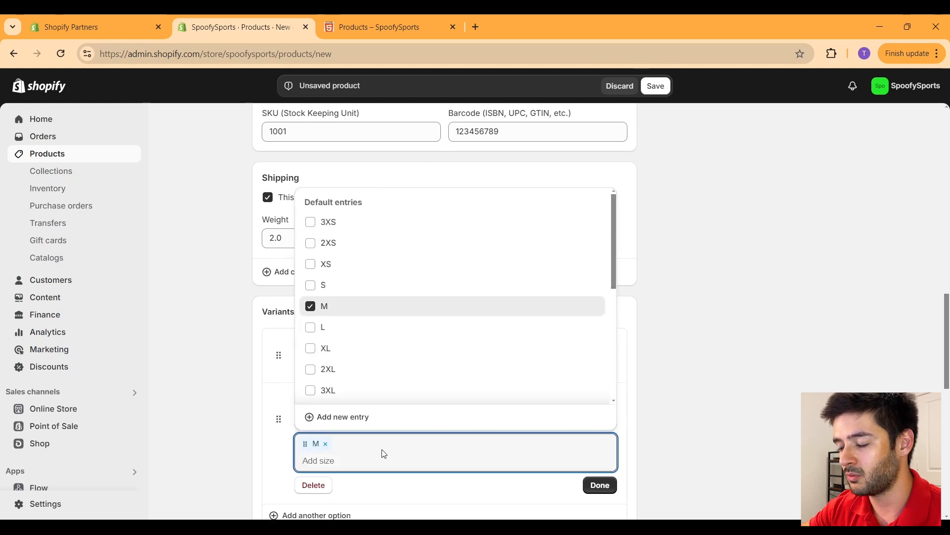
left_click(343, 331)
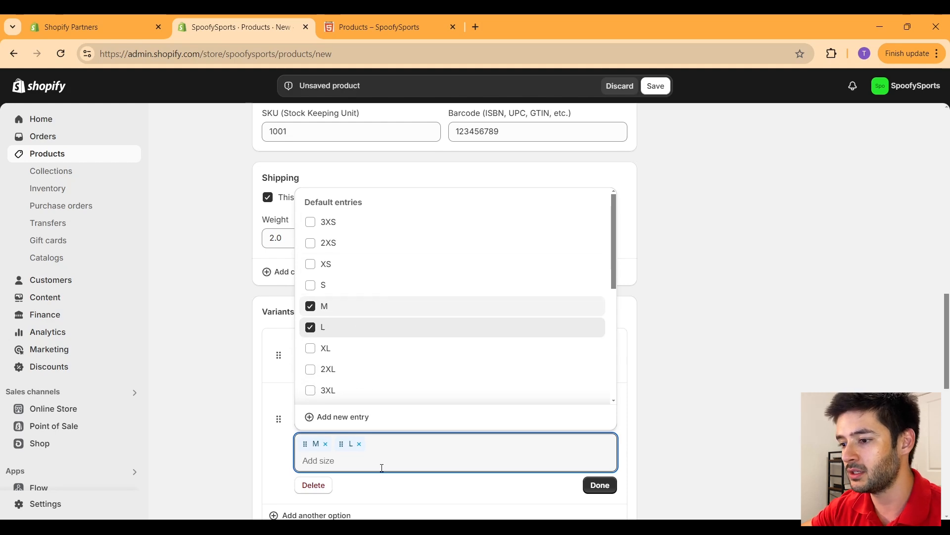
left_click(600, 485)
- Set available stock to 10 for White / M and 5 for White / L
scroll(479, 403, "down", 1)
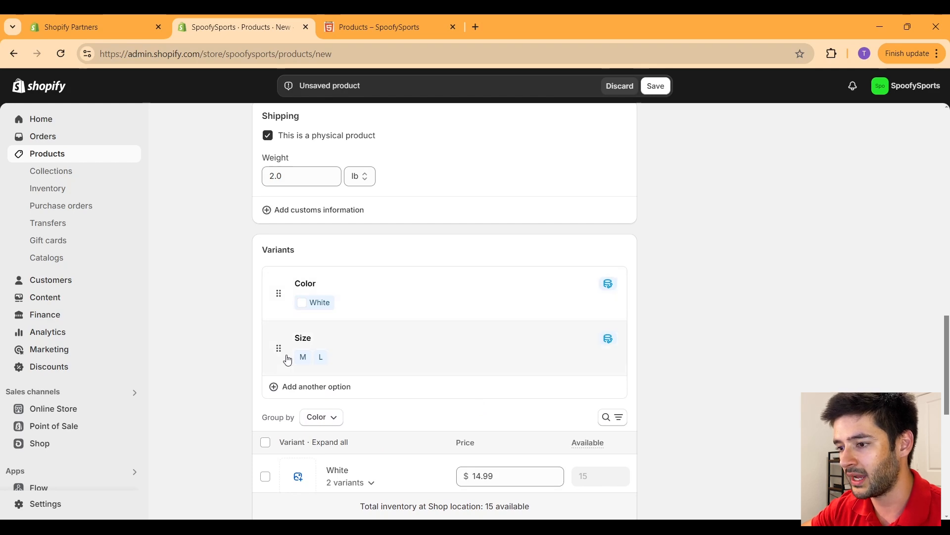
scroll(337, 372, "down", 2)
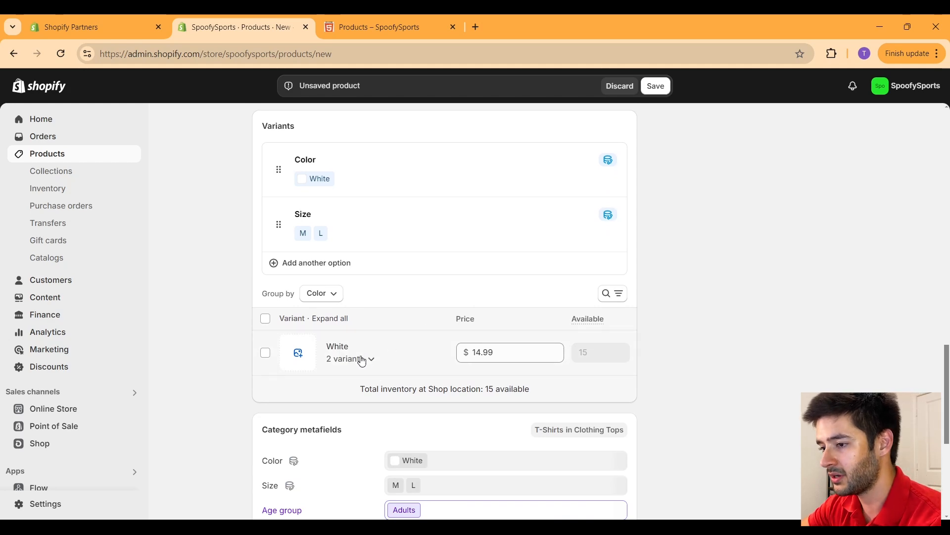
left_click(364, 366)
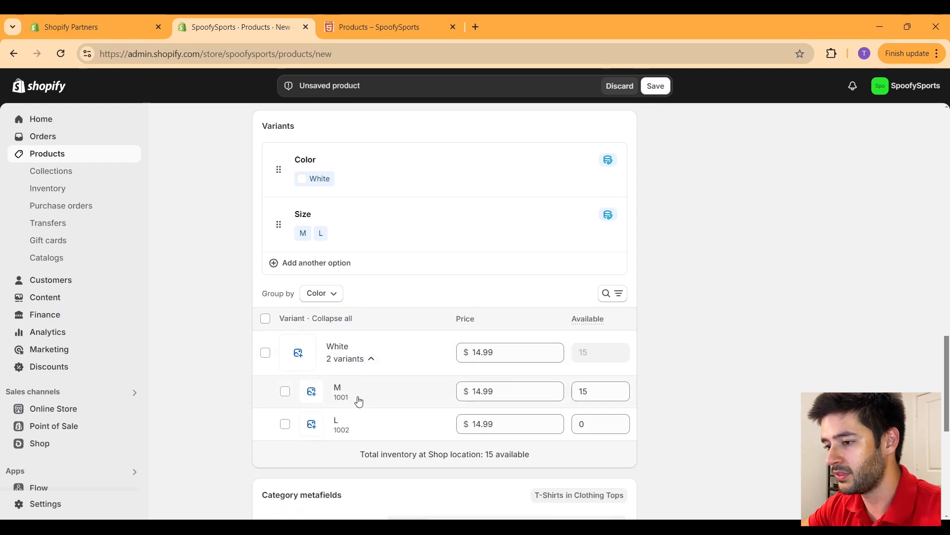
double_click(597, 393)
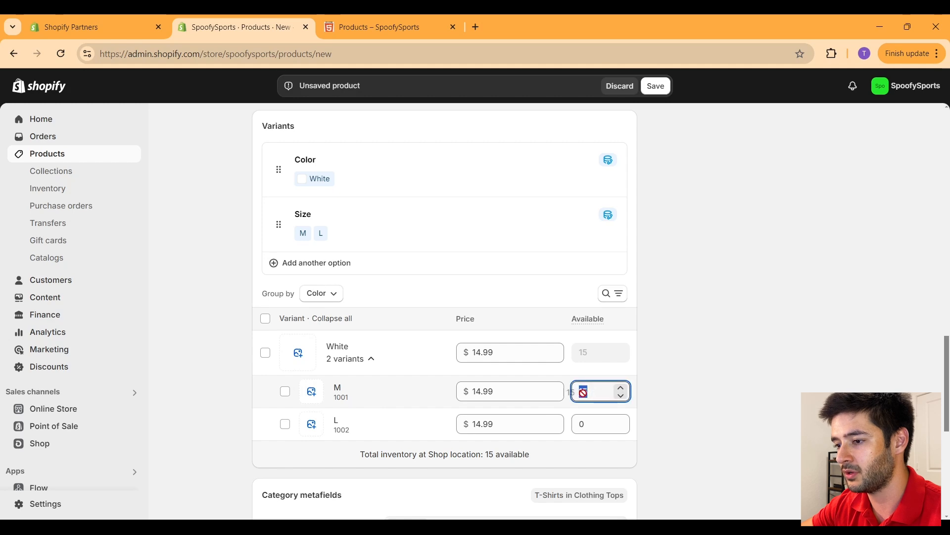
left_click(599, 393)
key("BackSpace")
type("0")
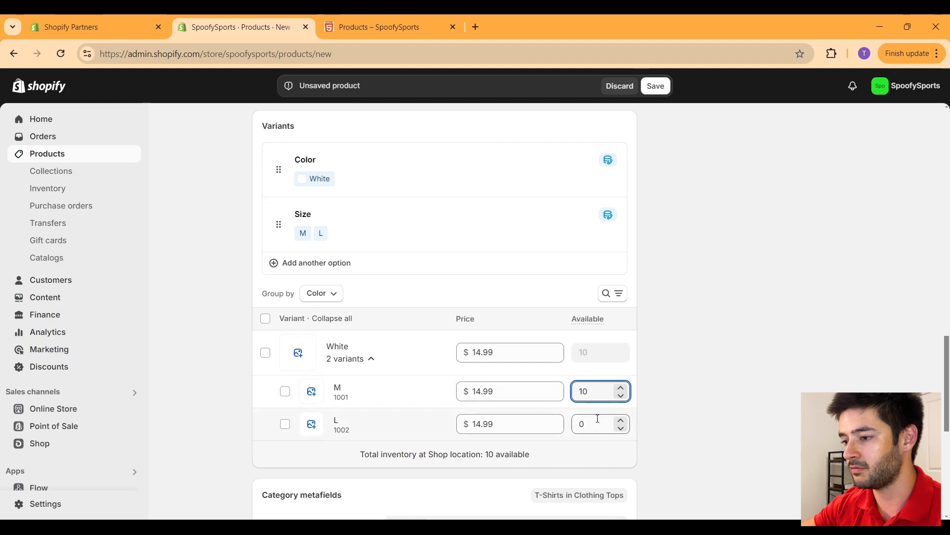
left_click_drag(596, 424, 575, 427)
type("5")
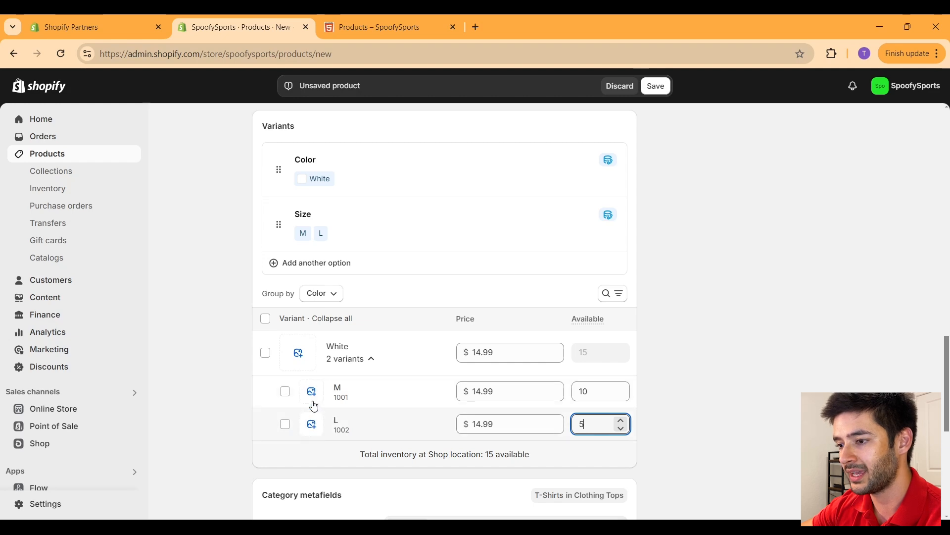
scroll(278, 327, "down", 4)
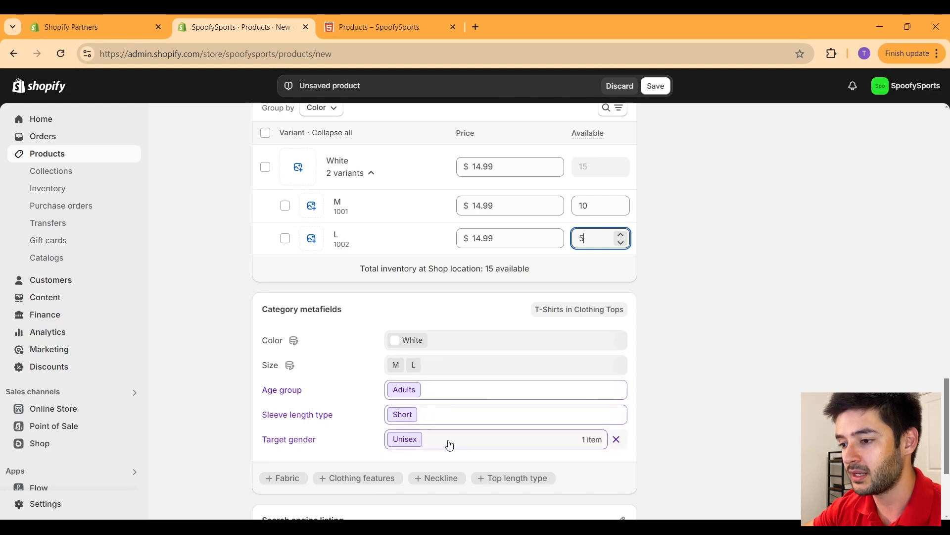
scroll(454, 429, "down", 1)
scroll(453, 429, "down", 3)
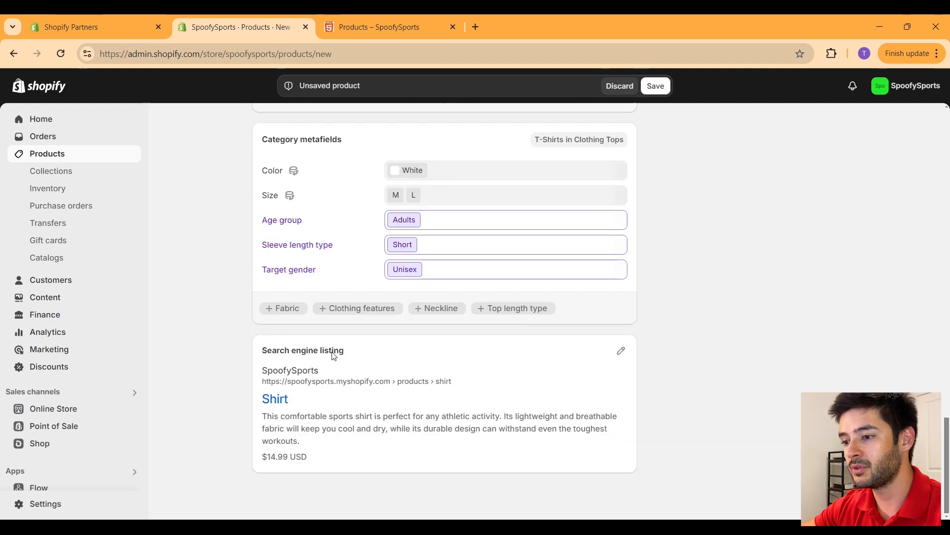
left_click_drag(347, 352, 244, 359)
left_click_drag(340, 468, 262, 364)
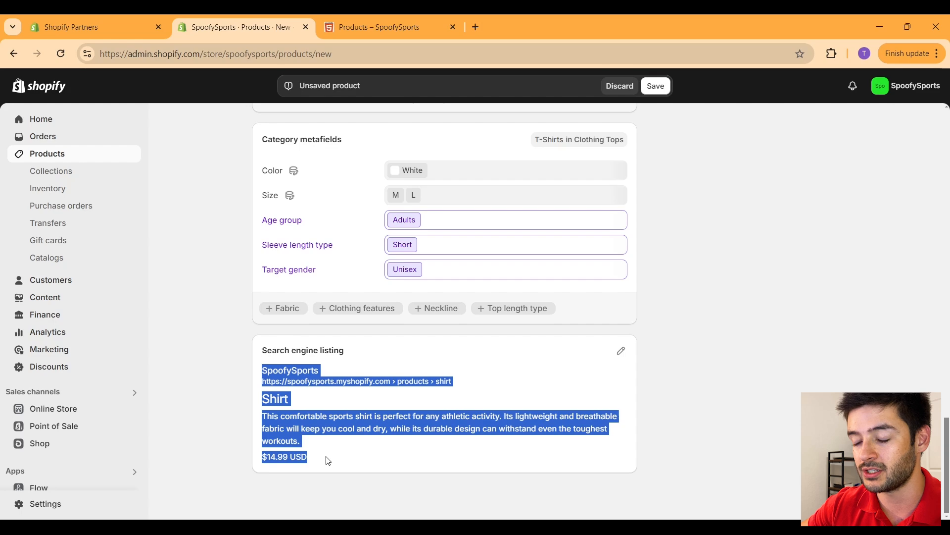
scroll(444, 311, "up", 15)
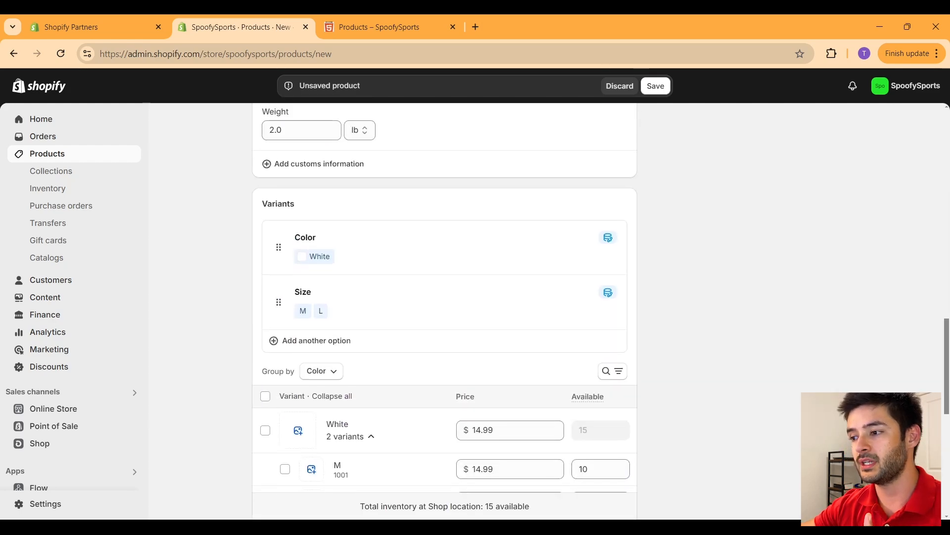
scroll(445, 312, "up", 3)
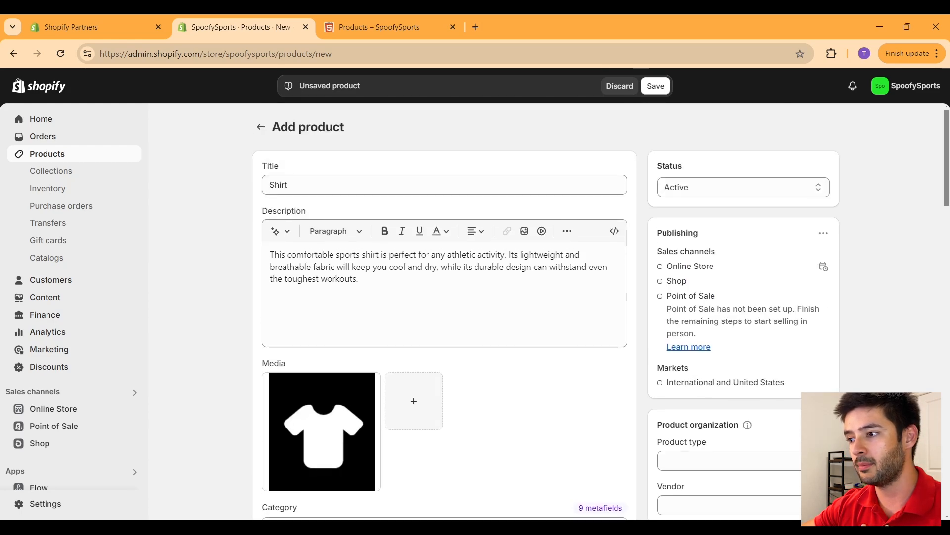
left_click(714, 187)
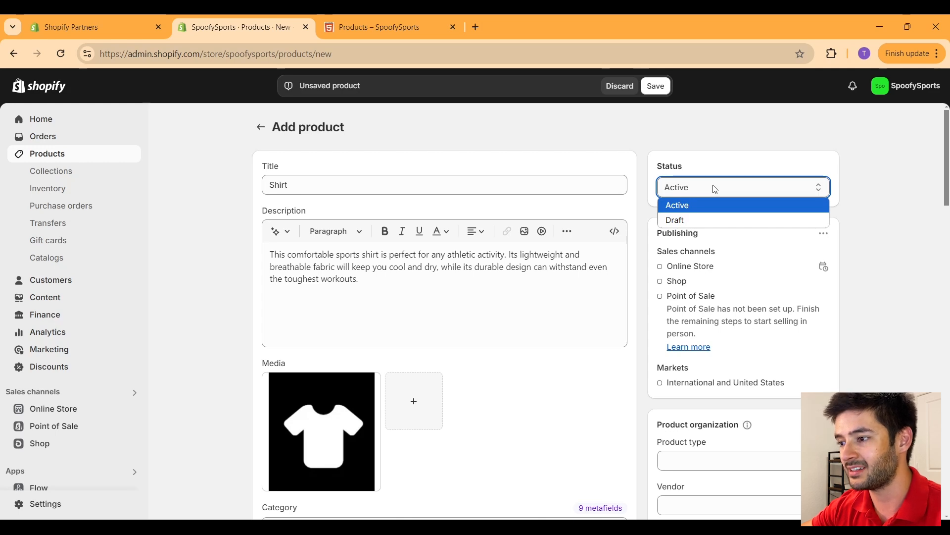
left_click_drag(752, 350, 658, 256)
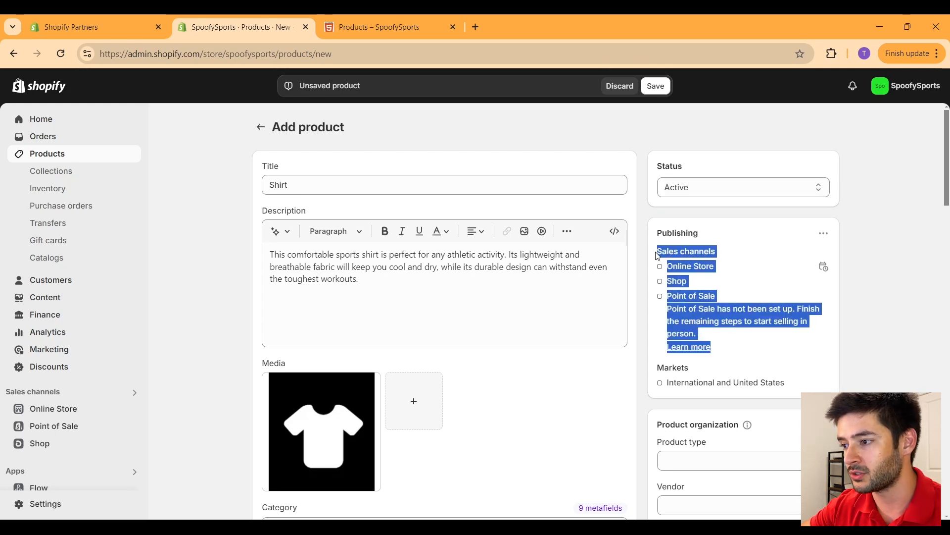
left_click(743, 273)
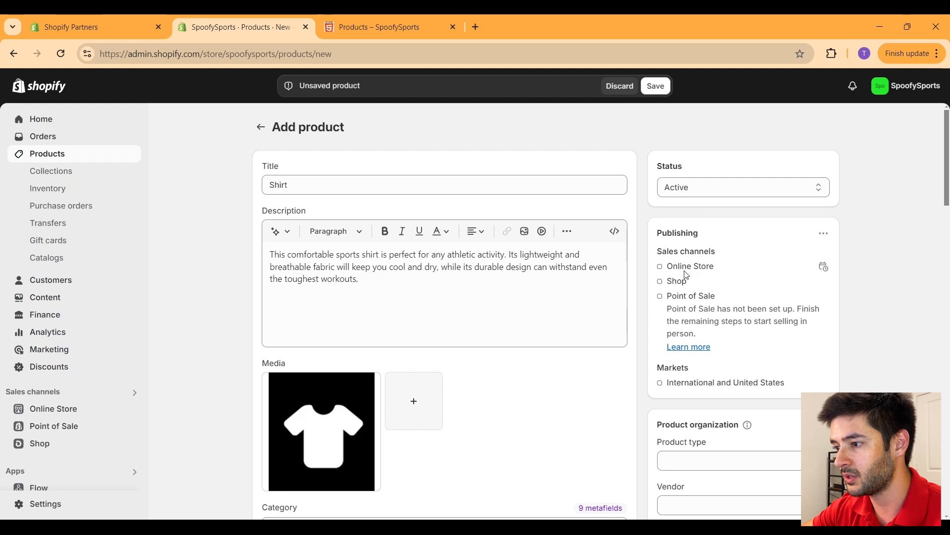
left_click_drag(668, 268, 731, 269)
left_click(674, 285)
double_click(675, 286)
left_click(675, 299)
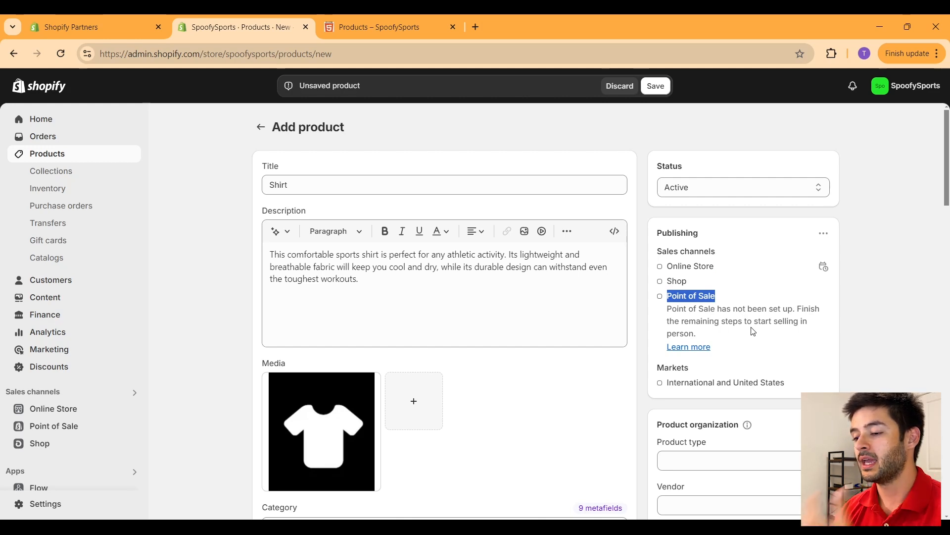
scroll(732, 307, "down", 4)
left_click(669, 247)
left_click_drag(655, 242, 739, 243)
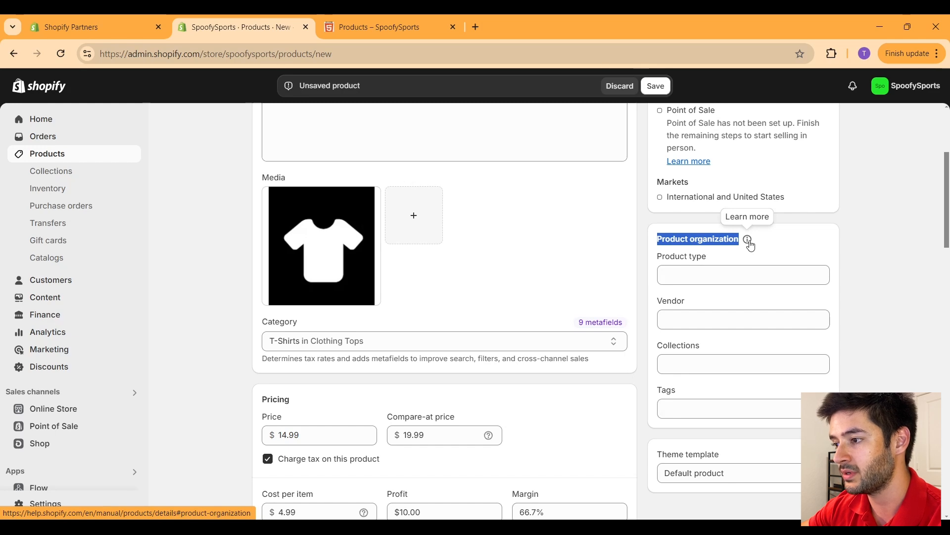
- Enter Sports Shirt as the product type and add Spoofy Sports as the vendor
left_click(705, 281)
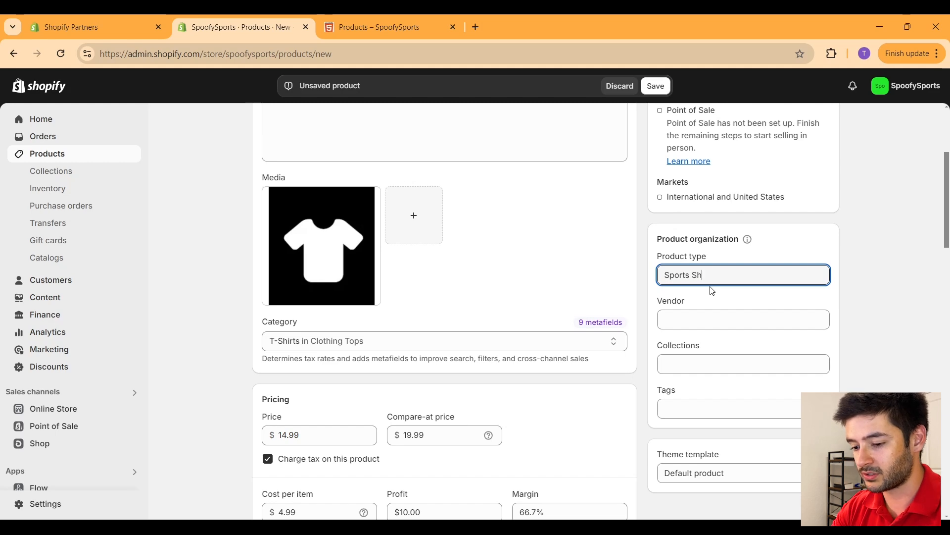
left_click(703, 318)
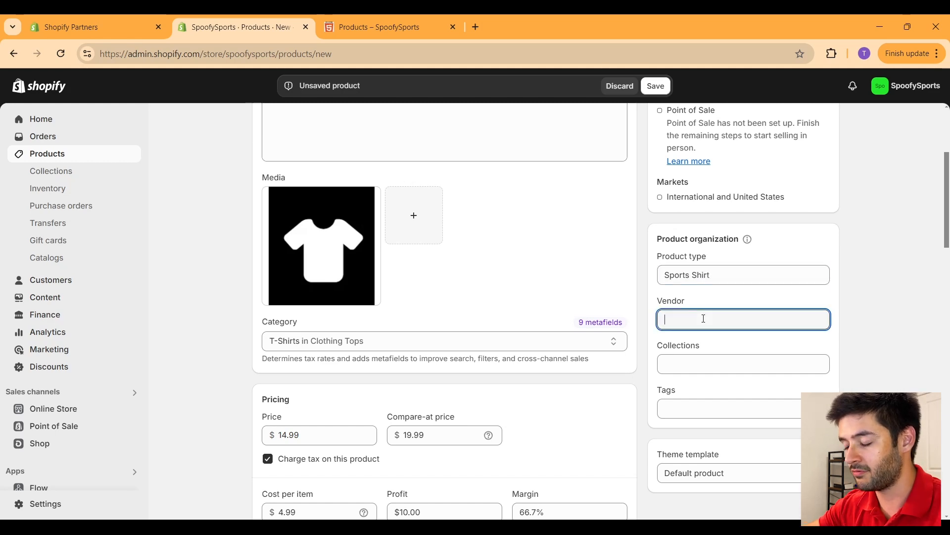
type("Spoof")
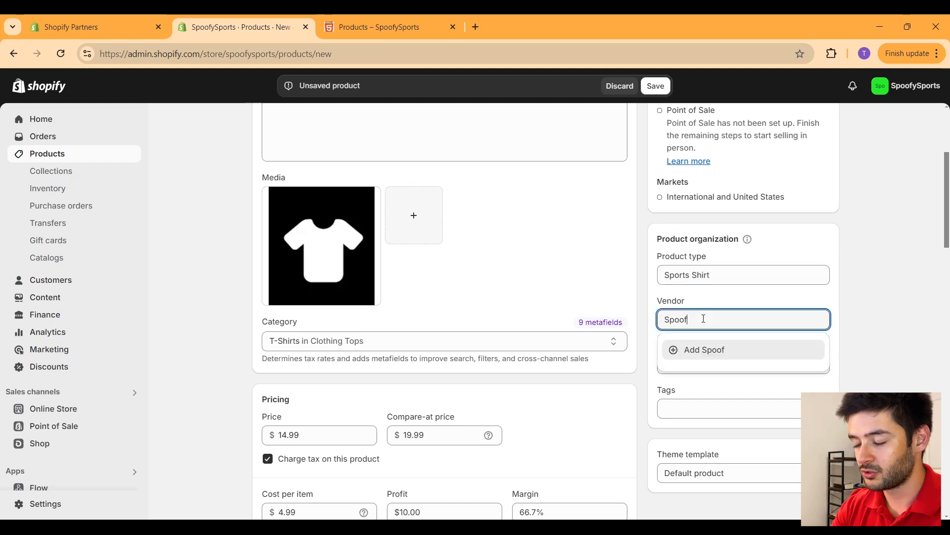
type("y Sports")
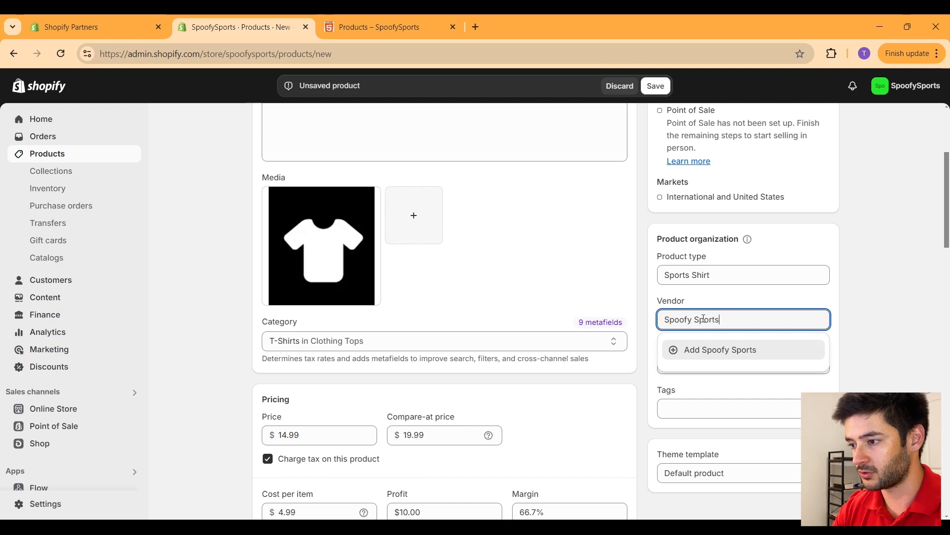
left_click(707, 351)
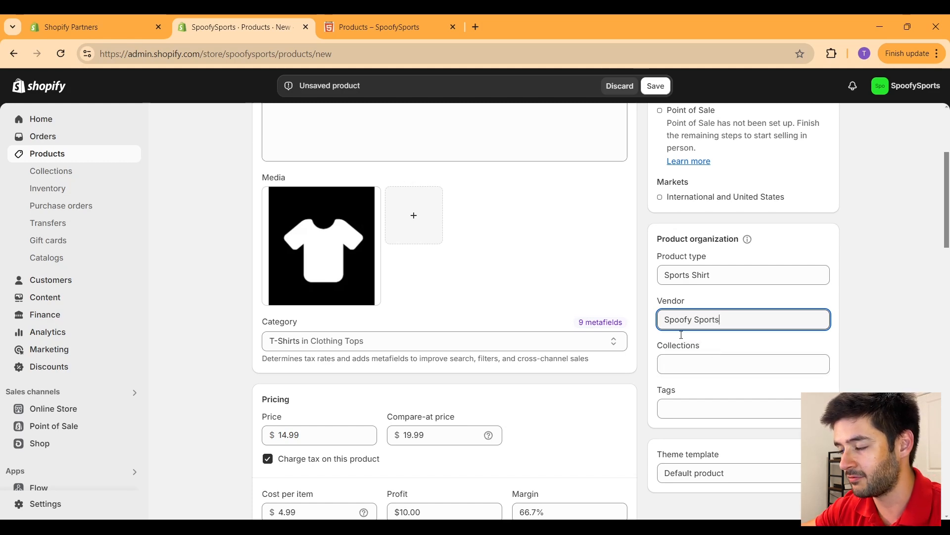
left_click(729, 369)
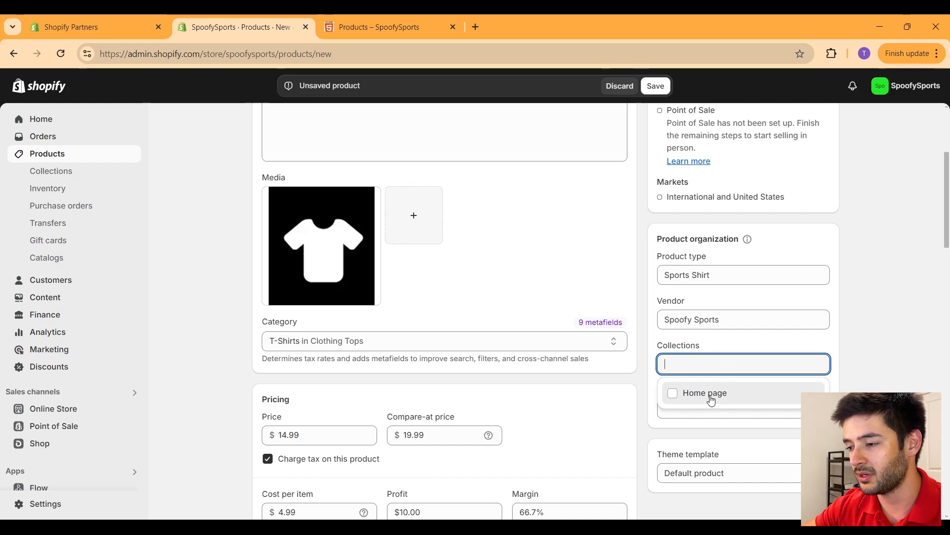
left_click(398, 30)
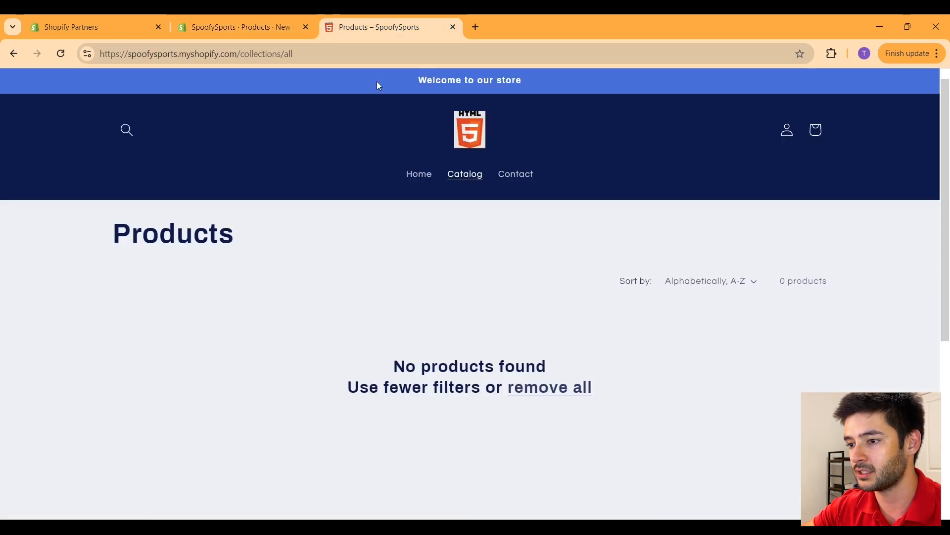
left_click(419, 182)
scroll(539, 257, "down", 10)
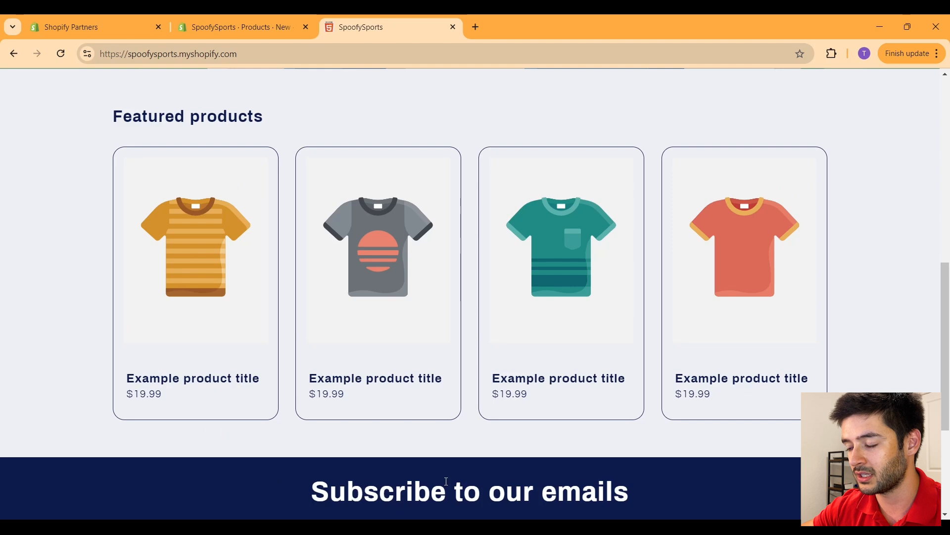
scroll(446, 481, "up", 10)
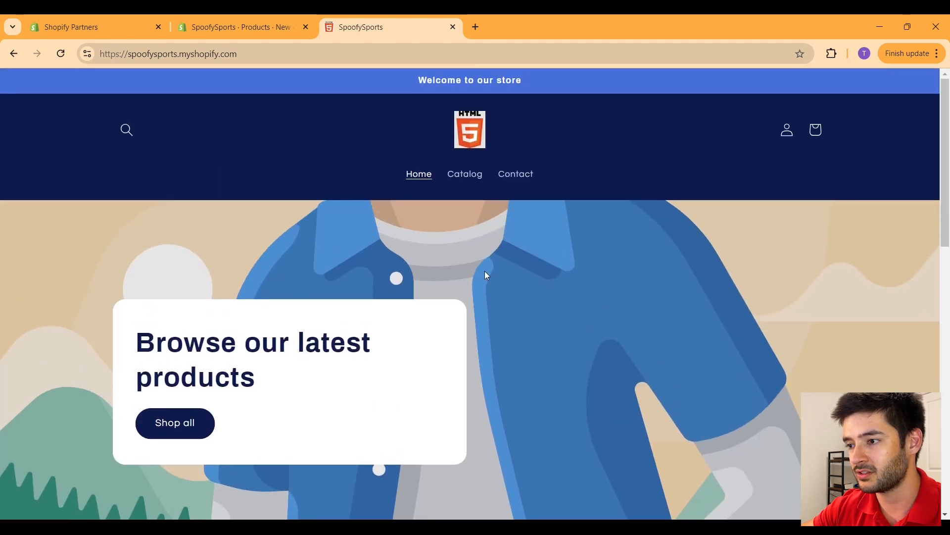
left_click(478, 176)
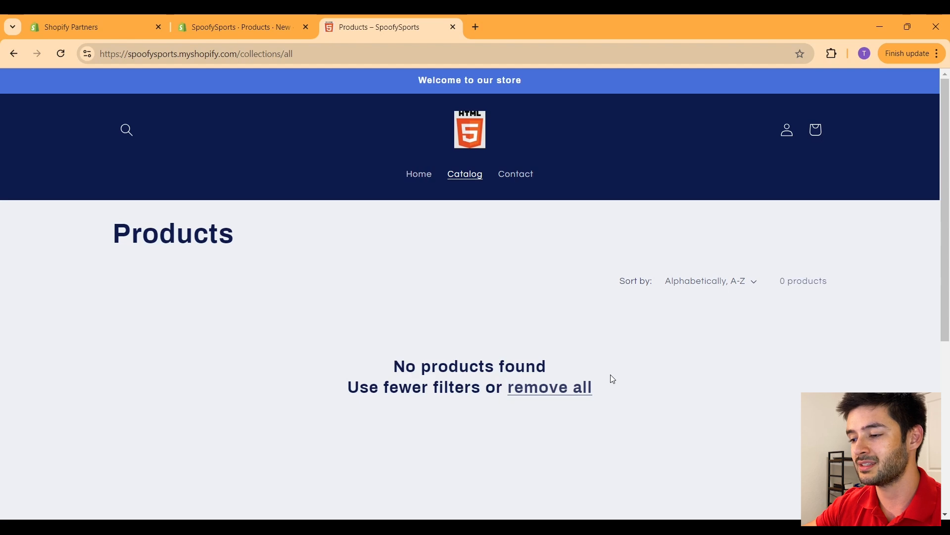
left_click(251, 28)
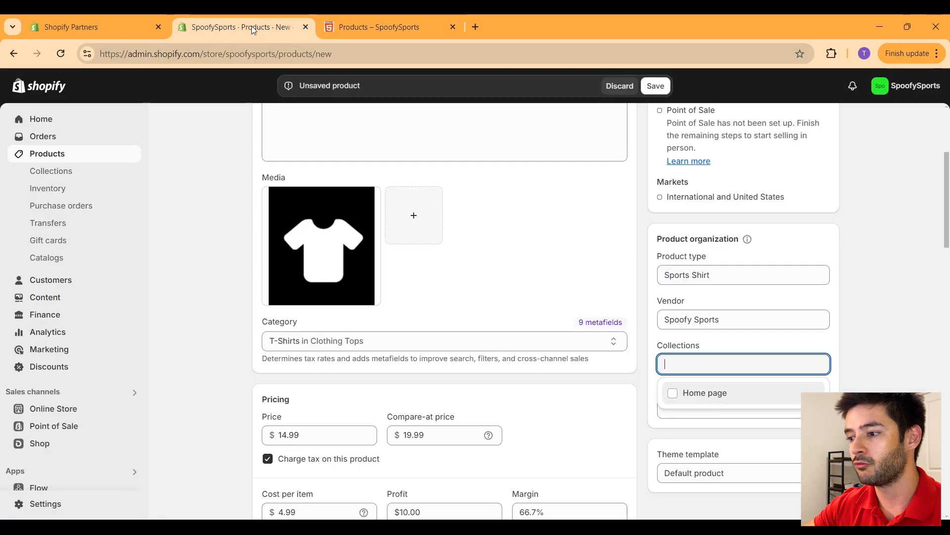
- Assign the Shirt to the Home page collection after checking the storefront Home and Catalog pages
left_click(673, 394)
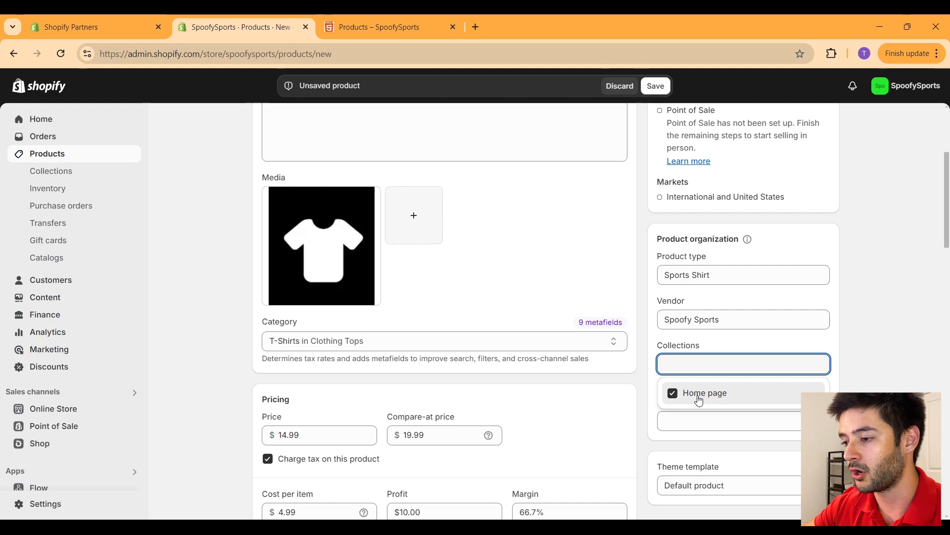
left_click(374, 24)
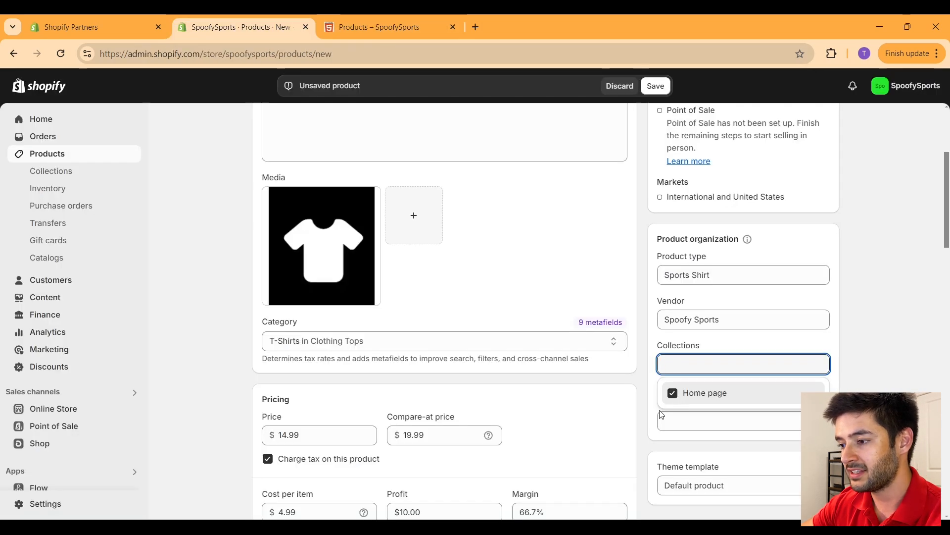
left_click(365, 26)
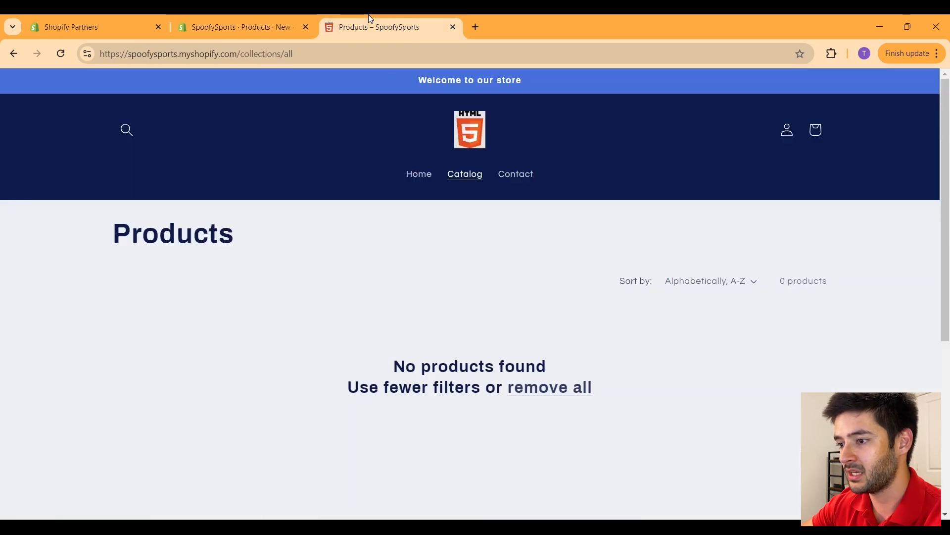
left_click(431, 176)
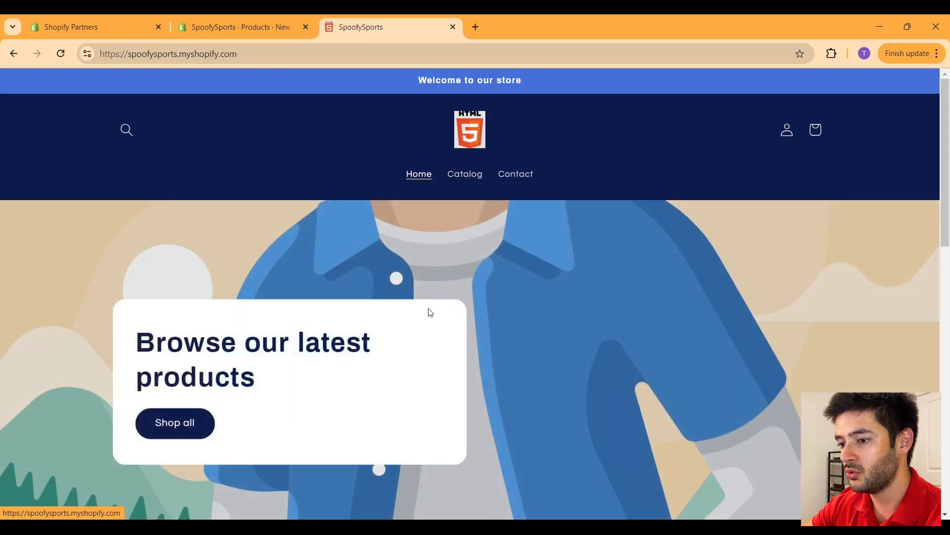
scroll(426, 311, "down", 5)
scroll(333, 352, "down", 2)
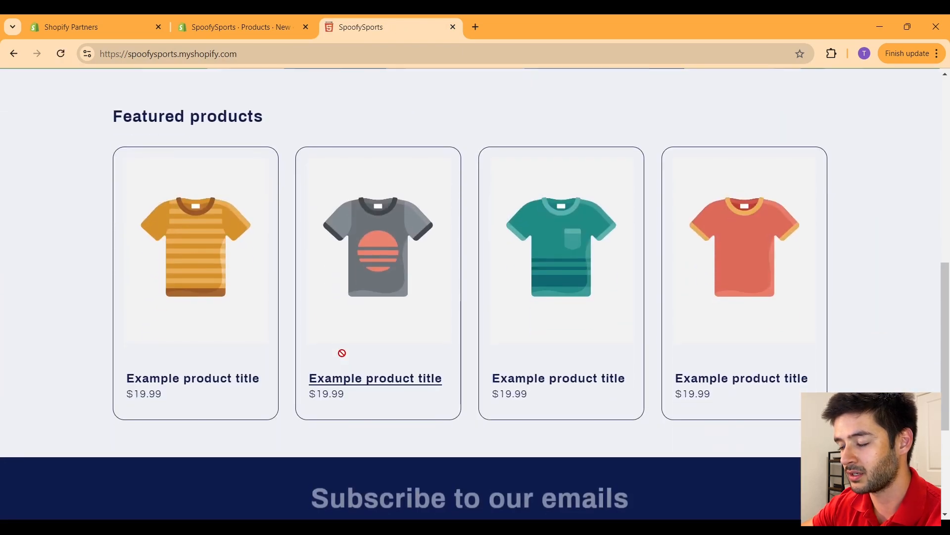
scroll(308, 298, "up", 8)
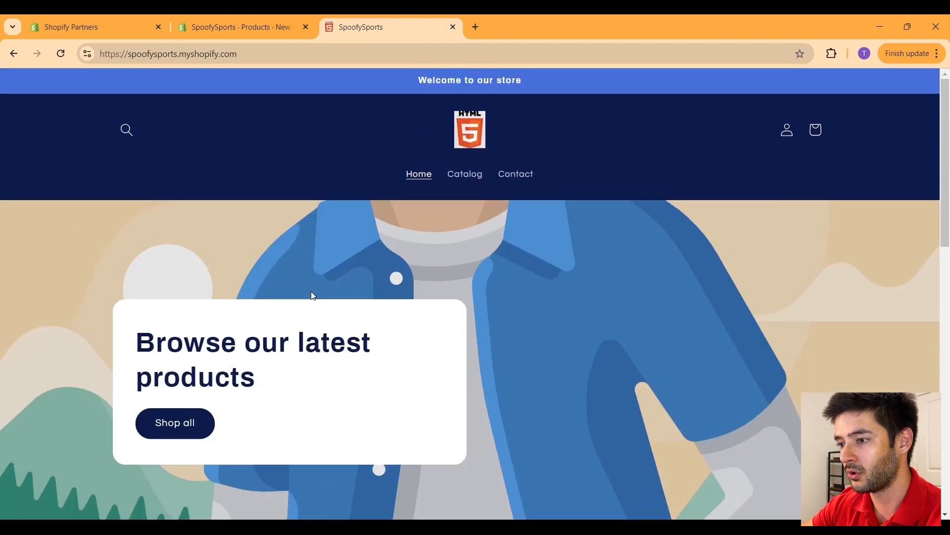
left_click(468, 176)
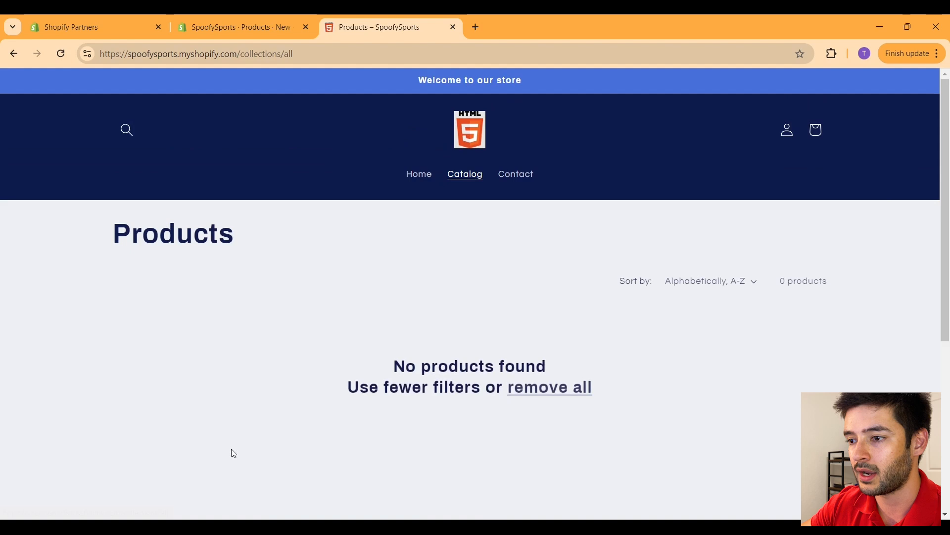
left_click(228, 20)
left_click(863, 332)
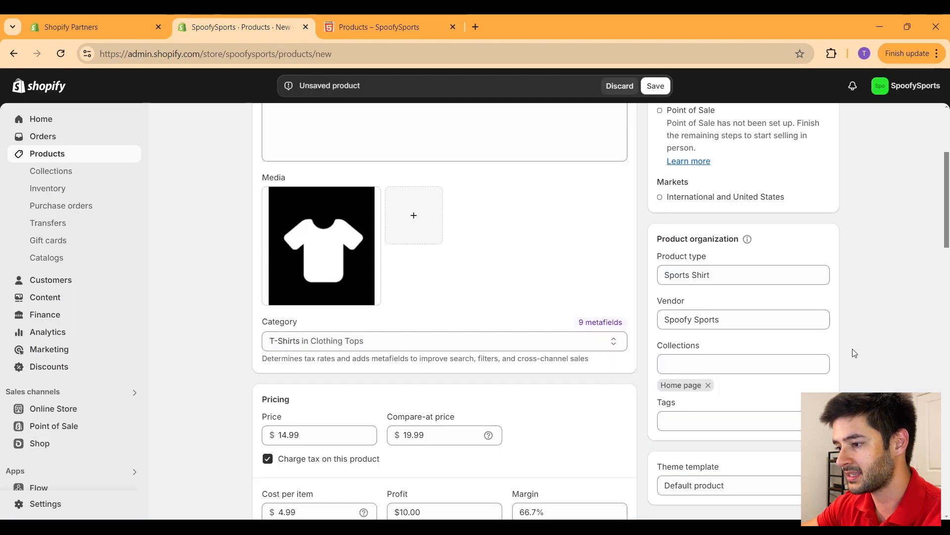
- Tag the Shirt with shirts, sports and mens shirt
left_click(691, 420)
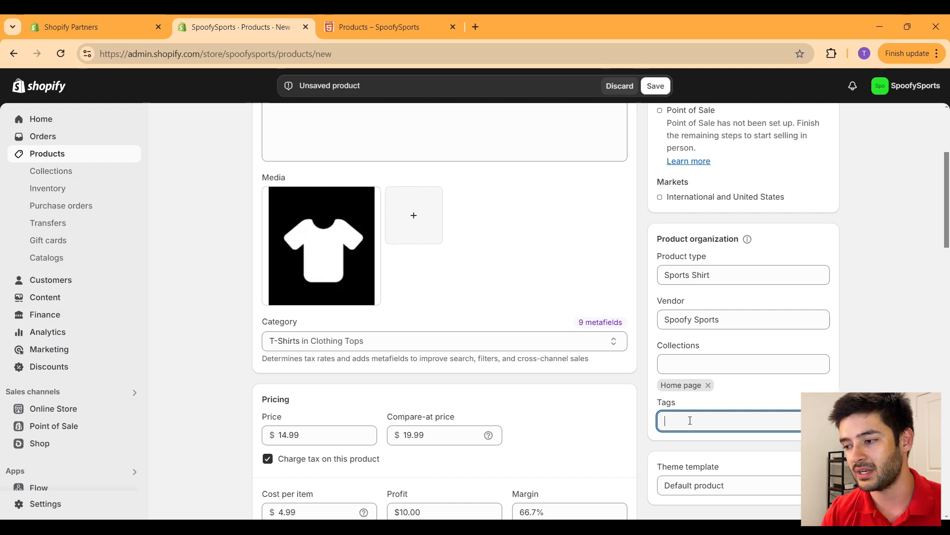
type("shirts")
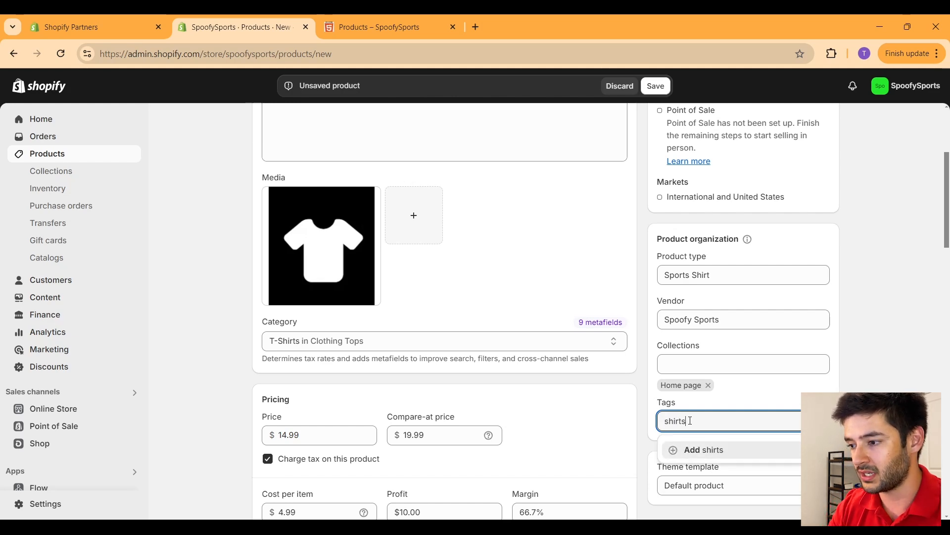
key("BackSpace")
key("BackSpace")
key("BackSpace")
key("BackSpace")
key("BackSpace")
type("ports")
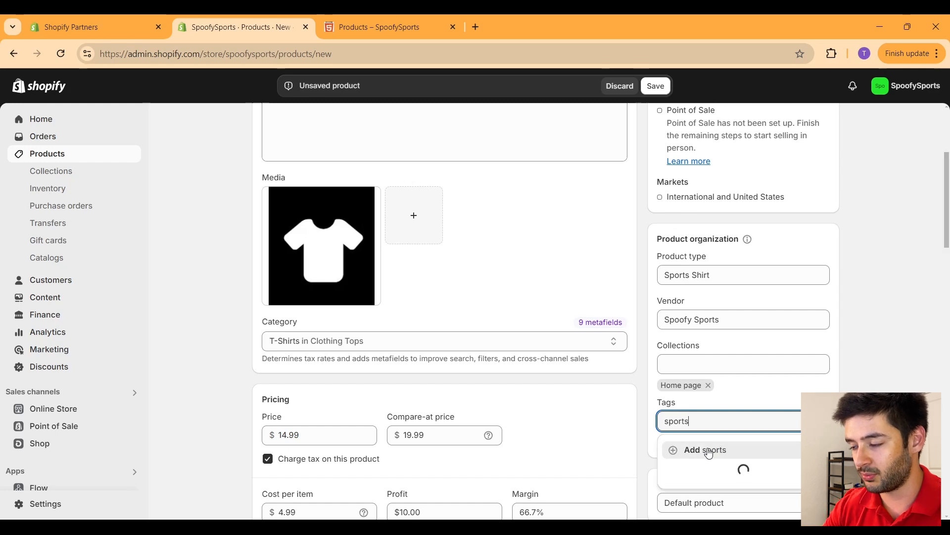
key("BackSpace")
key("BackSpace")
key("BackSpace")
key("BackSpace")
key("BackSpace")
key("BackSpace")
type("mens shirt")
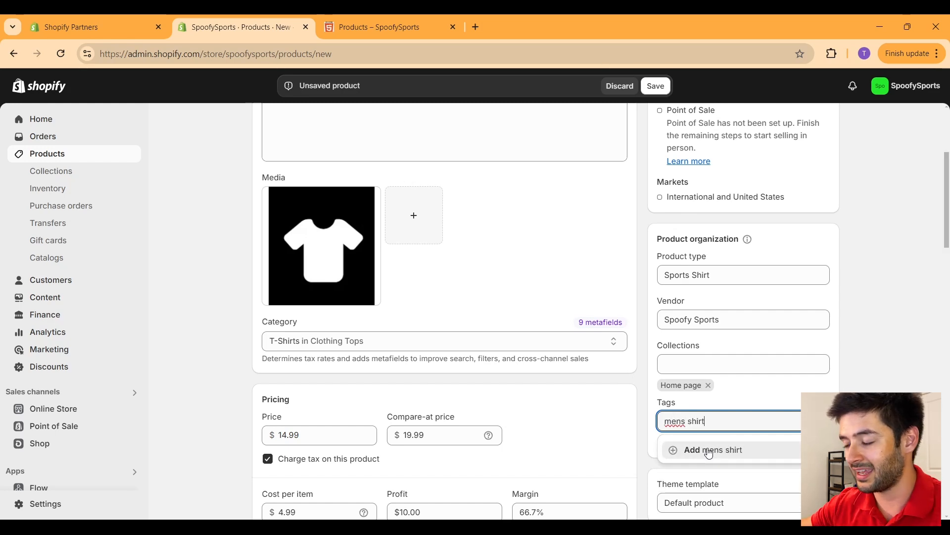
left_click(709, 450)
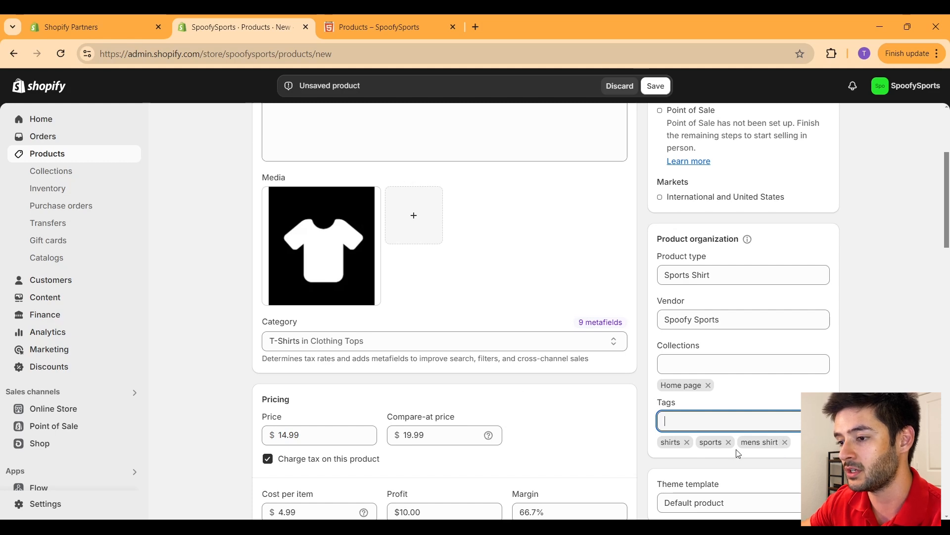
- Keep Default product as the Shirt's theme template
scroll(716, 322, "down", 4)
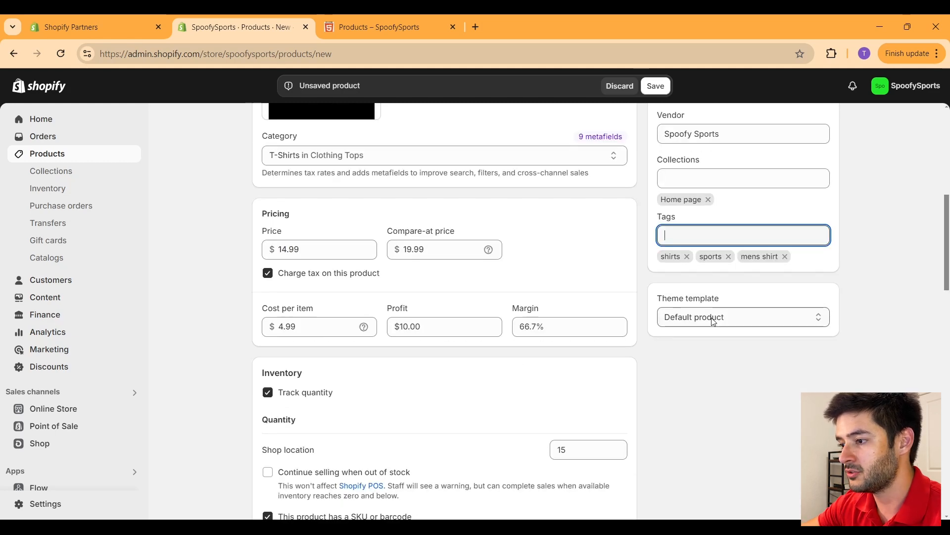
left_click(713, 322)
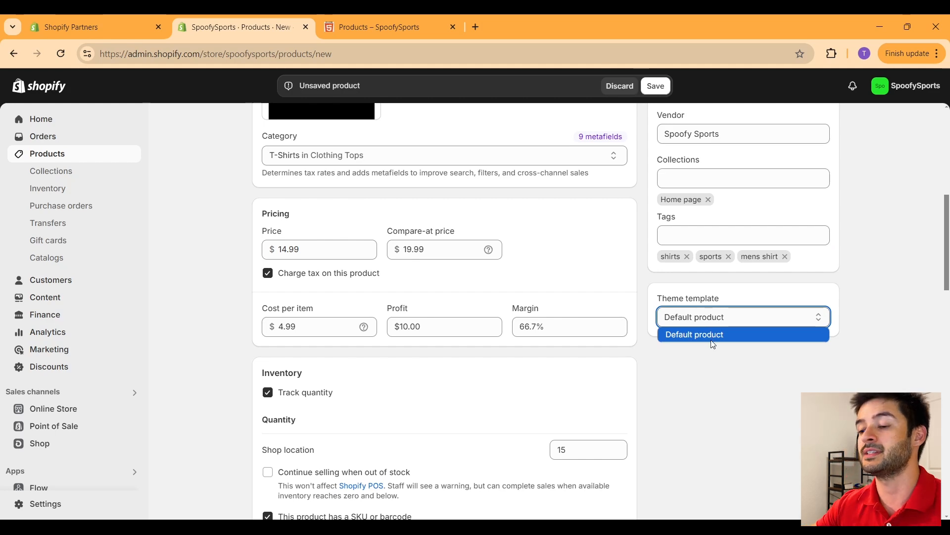
left_click(713, 335)
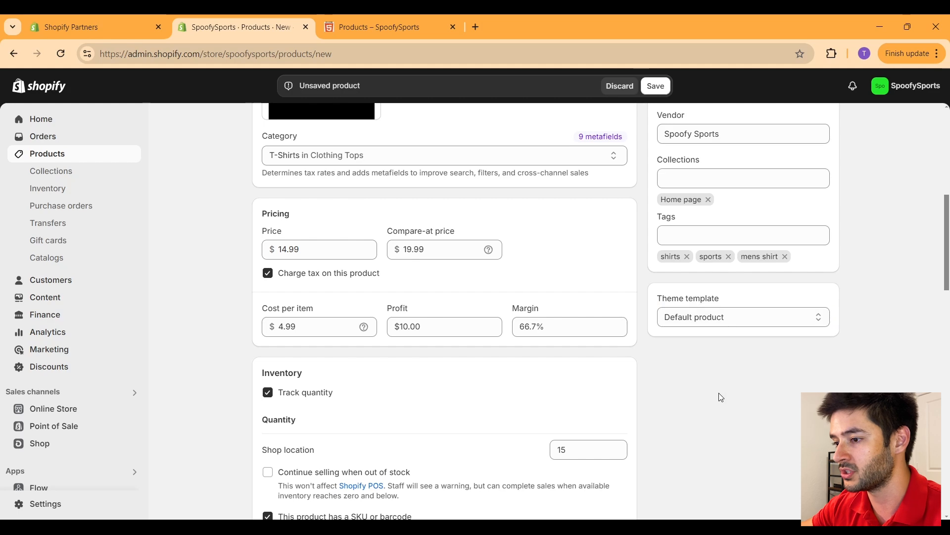
scroll(719, 393, "up", 7)
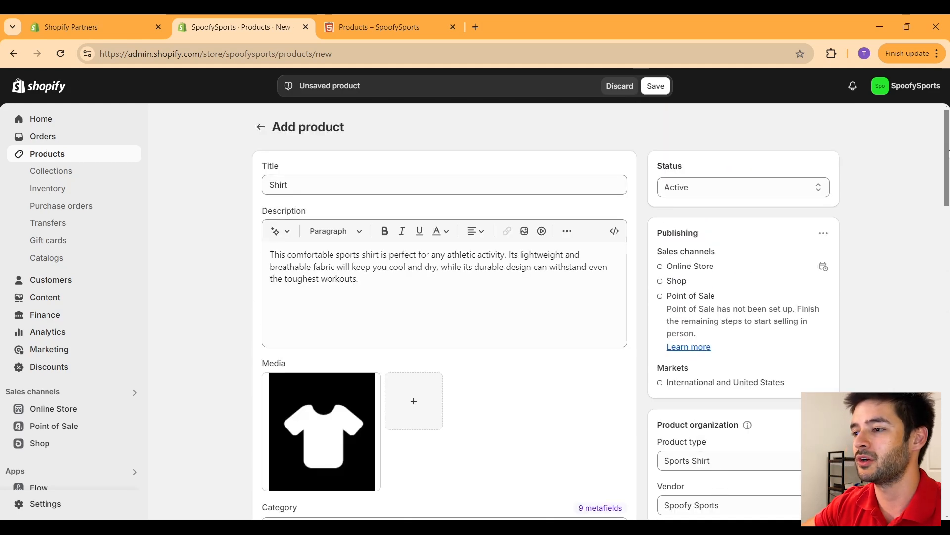
- Save the Shirt product and review its metafields and search listing
left_click(660, 92)
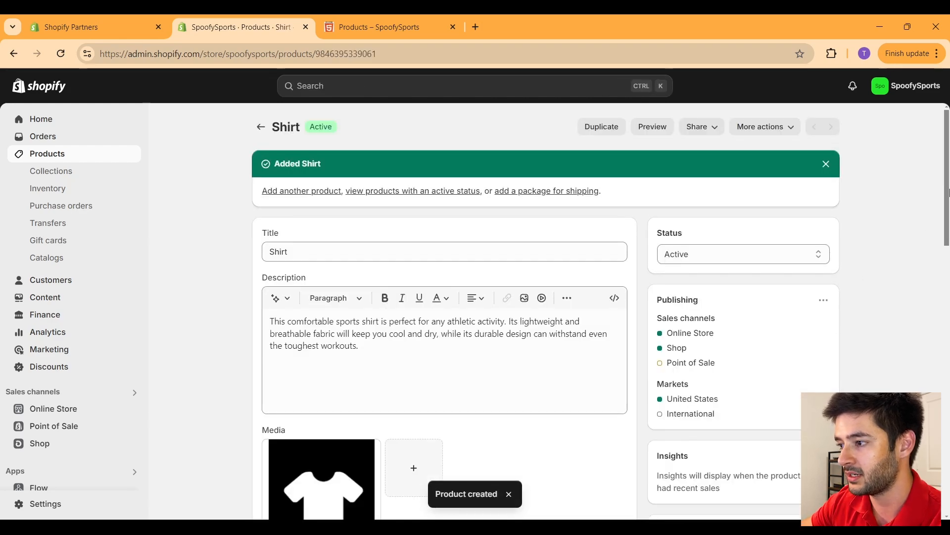
scroll(948, 192, "down", 15)
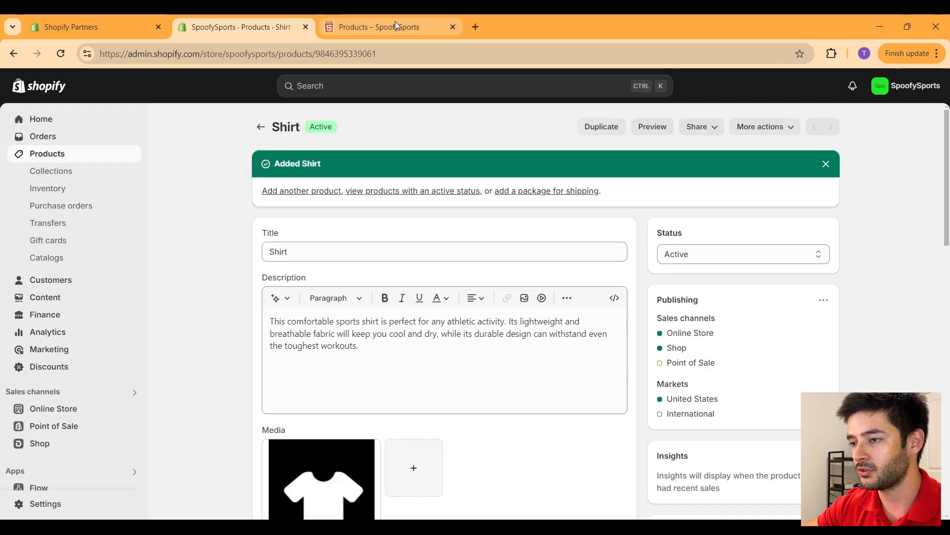
- Reload the storefront catalog and browse the home page to see the new Shirt
left_click(395, 24)
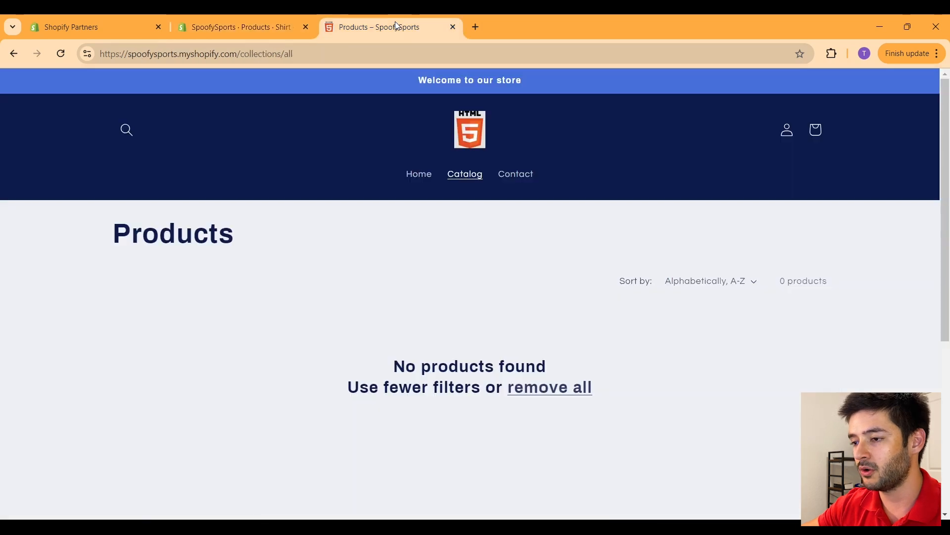
left_click(66, 52)
scroll(419, 268, "down", 1)
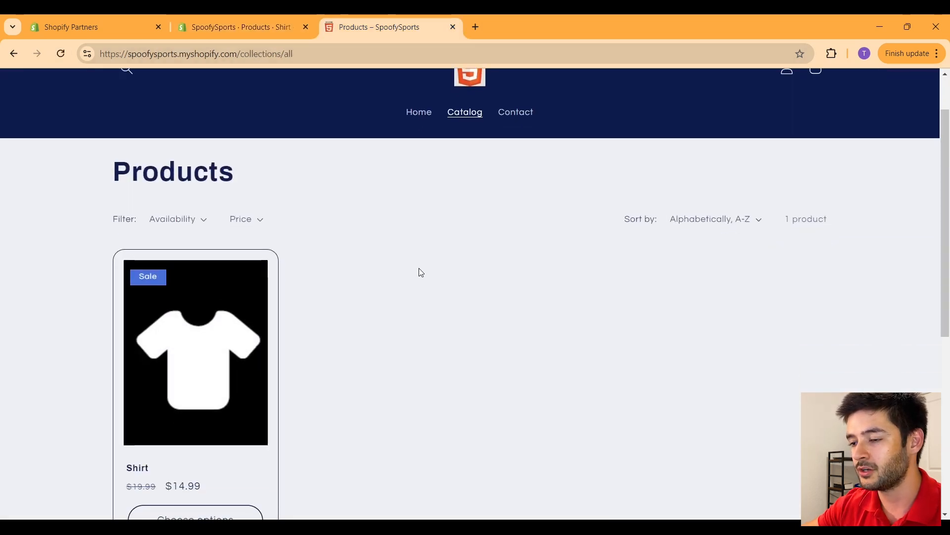
scroll(418, 269, "down", 1)
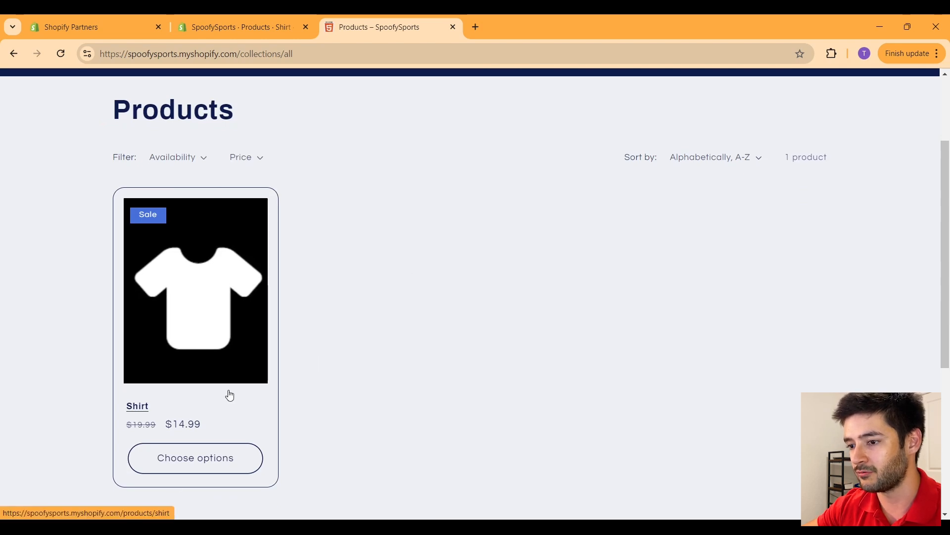
scroll(354, 367, "up", 2)
left_click(422, 184)
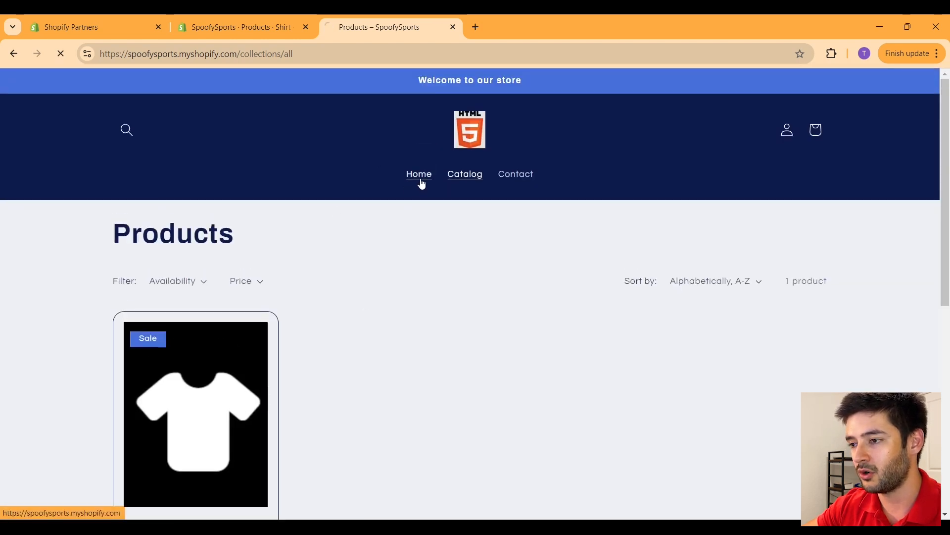
scroll(491, 297, "down", 5)
scroll(493, 291, "down", 2)
scroll(494, 291, "down", 1)
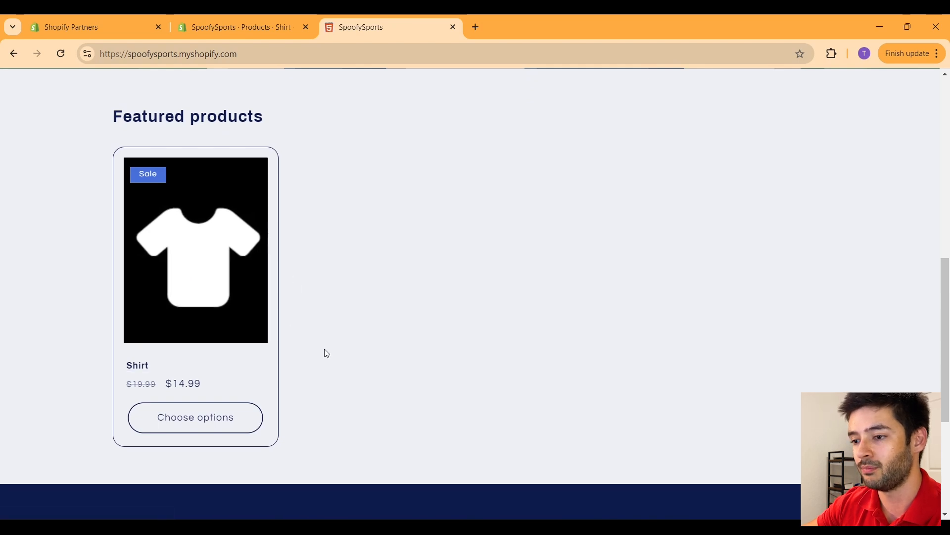
scroll(396, 273, "up", 8)
- Open the Shirt's product page from the catalog and select size L
left_click(467, 173)
scroll(468, 170, "down", 2)
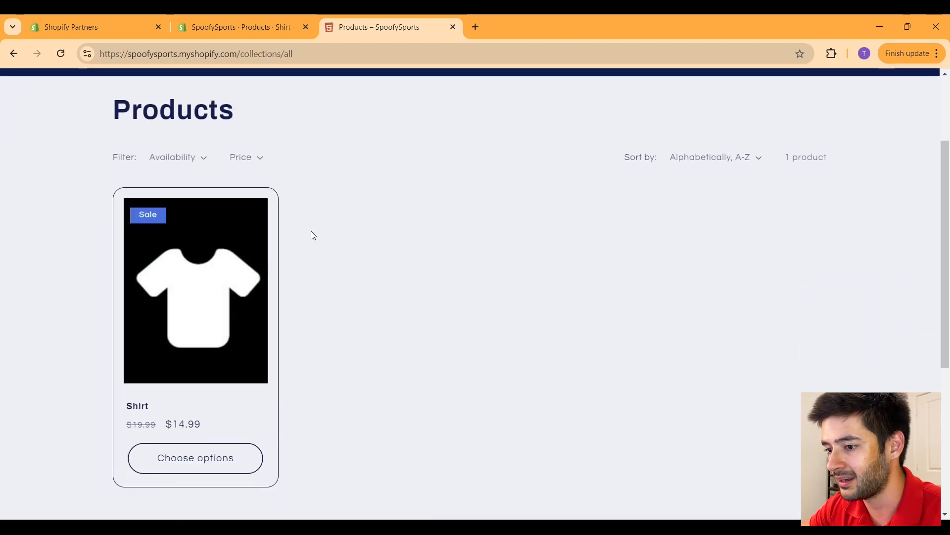
left_click(191, 274)
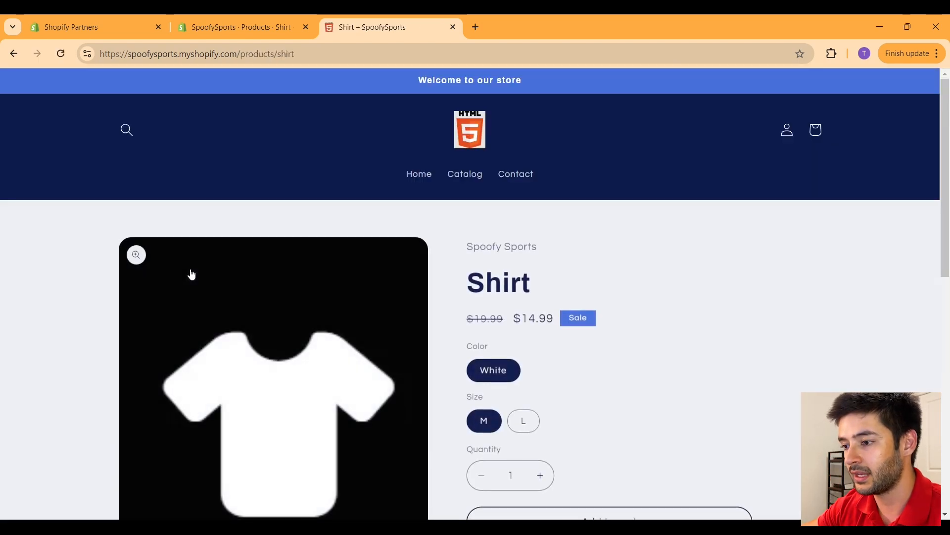
scroll(532, 258, "down", 3)
left_click(526, 244)
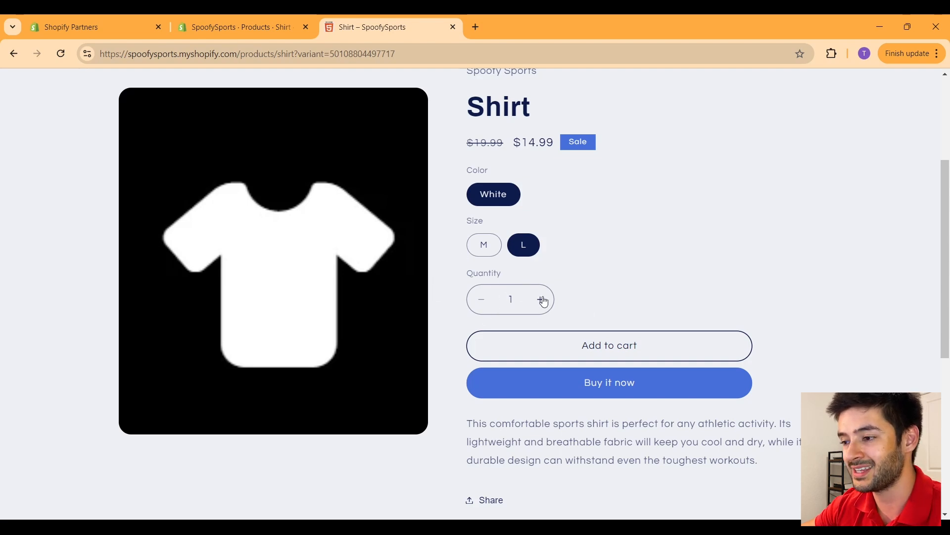
left_click(238, 27)
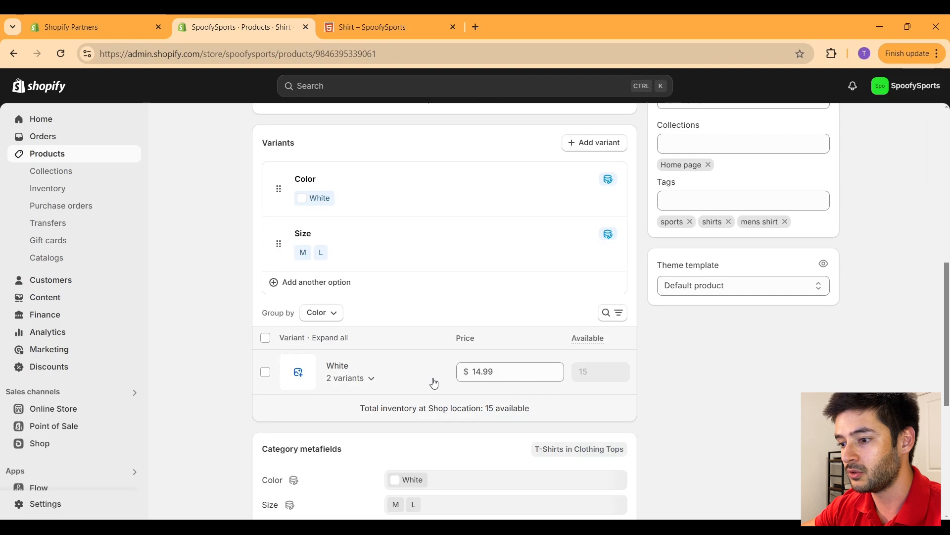
scroll(479, 200, "down", 1)
scroll(478, 201, "down", 5)
scroll(479, 200, "up", 5)
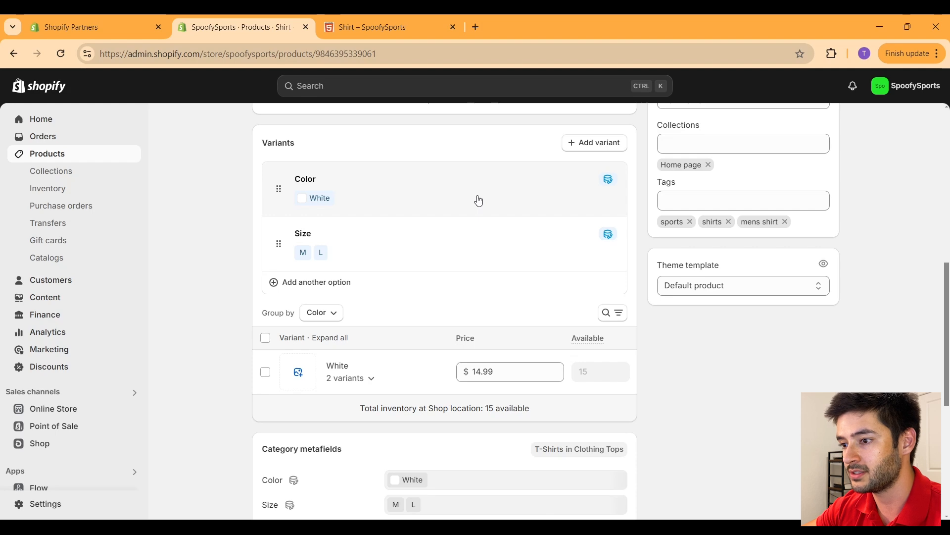
scroll(479, 200, "up", 3)
scroll(478, 195, "down", 3)
left_click(335, 385)
scroll(527, 372, "down", 1)
left_click(601, 352)
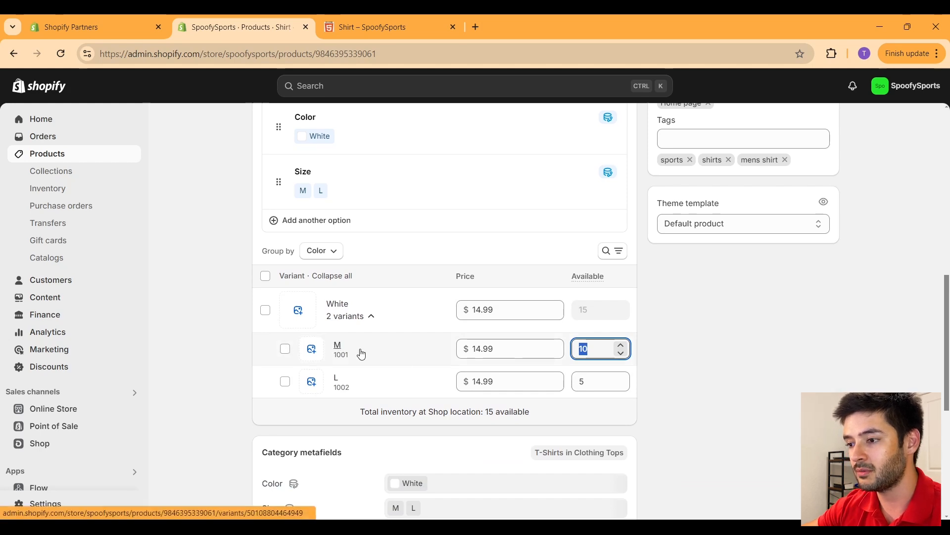
left_click(593, 381)
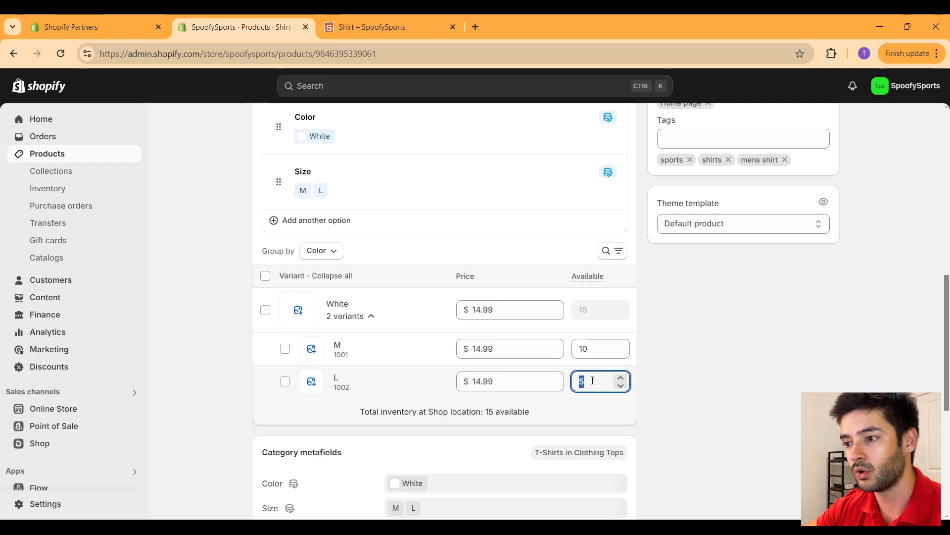
key("ctrl+Tab")
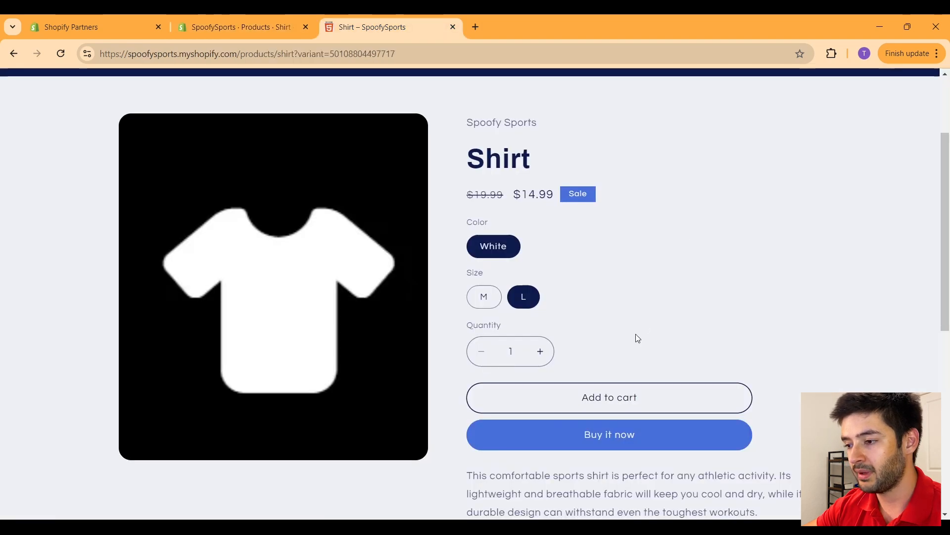
- Add one White / L Shirt to the cart and proceed to the $14.99 checkout
scroll(610, 391, "down", 1)
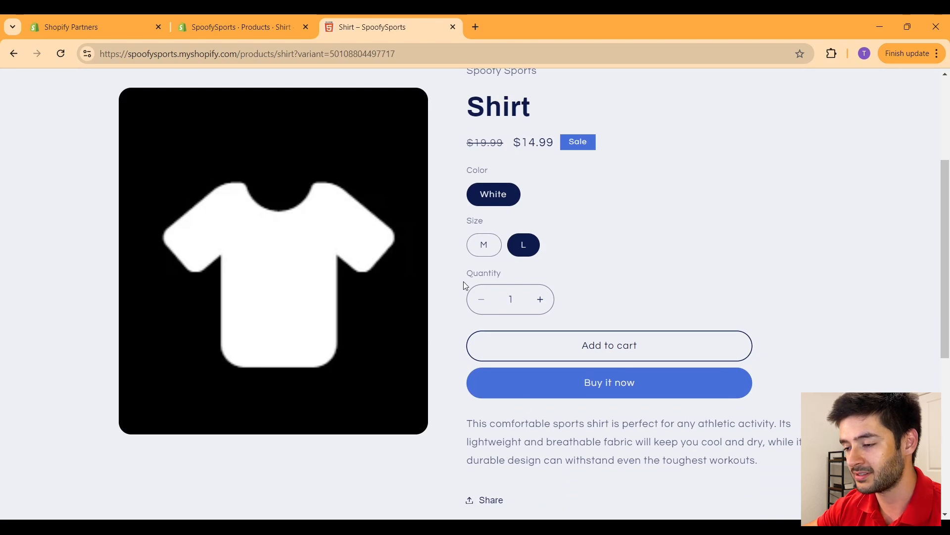
left_click(595, 343)
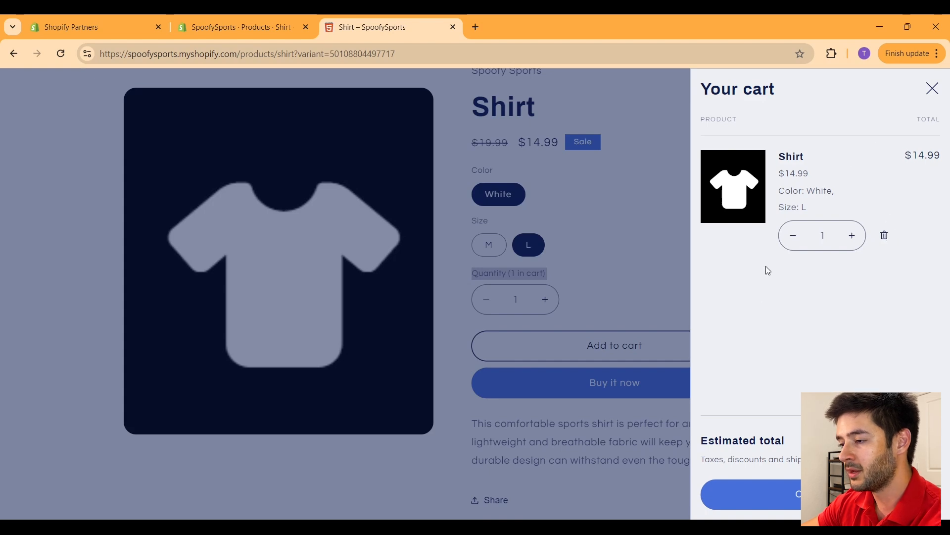
left_click(772, 494)
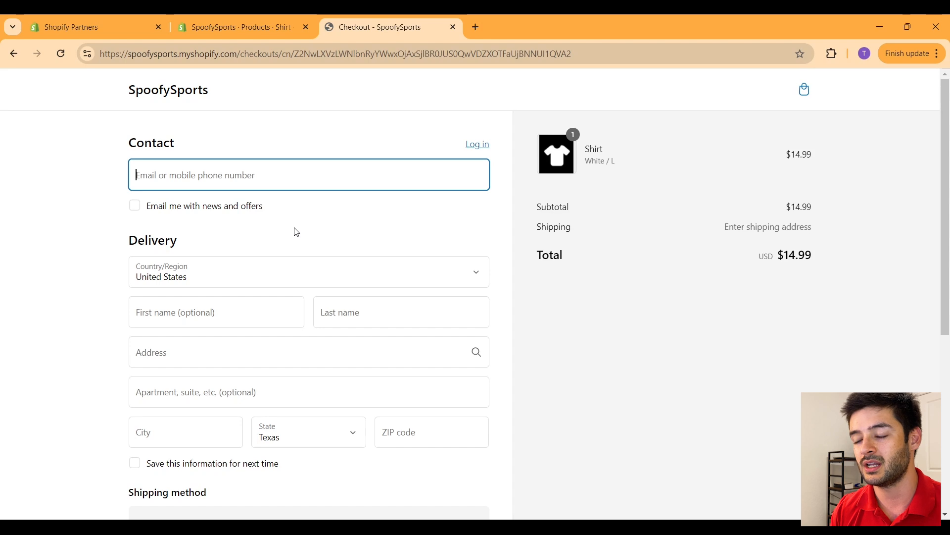
- Review the checkout's Shipping method and Payment sections, then return to the Shirt in admin
scroll(297, 339, "down", 2)
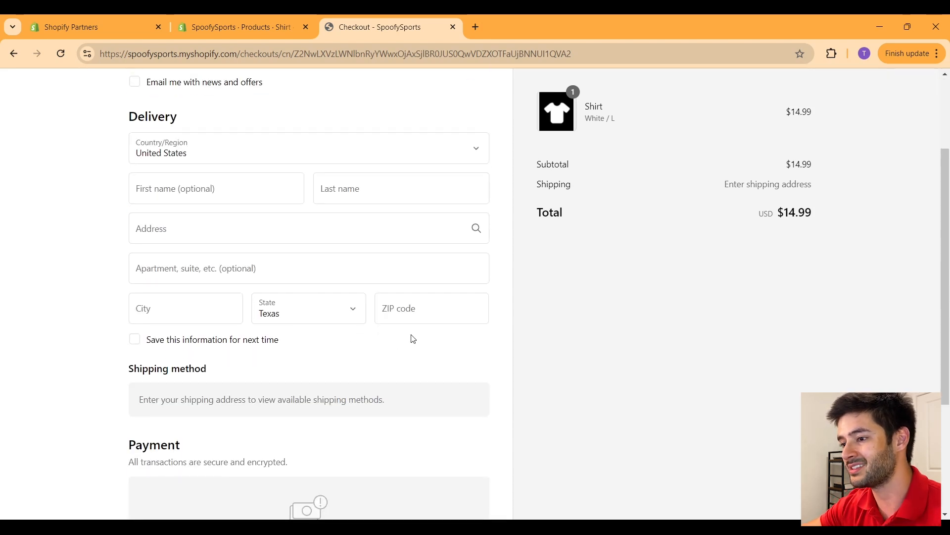
scroll(416, 332, "down", 2)
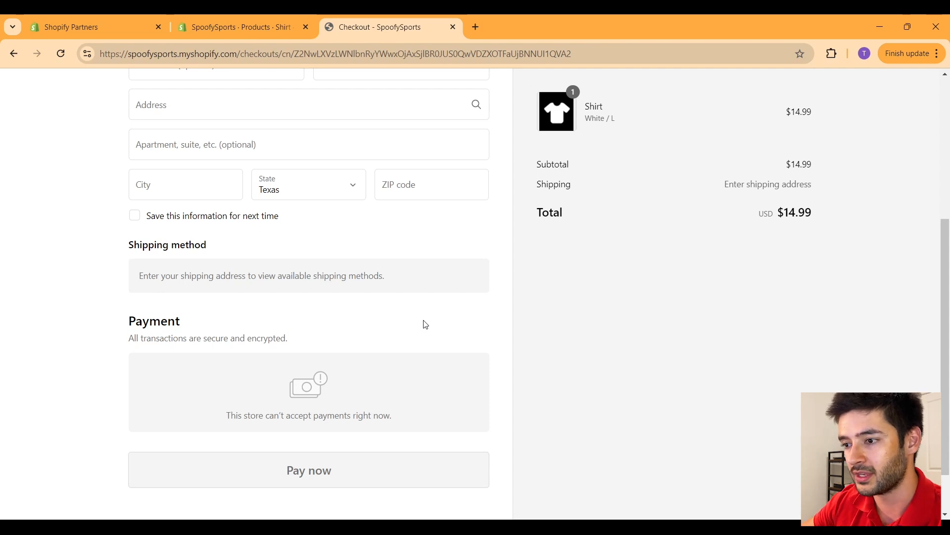
left_click_drag(130, 246, 237, 251)
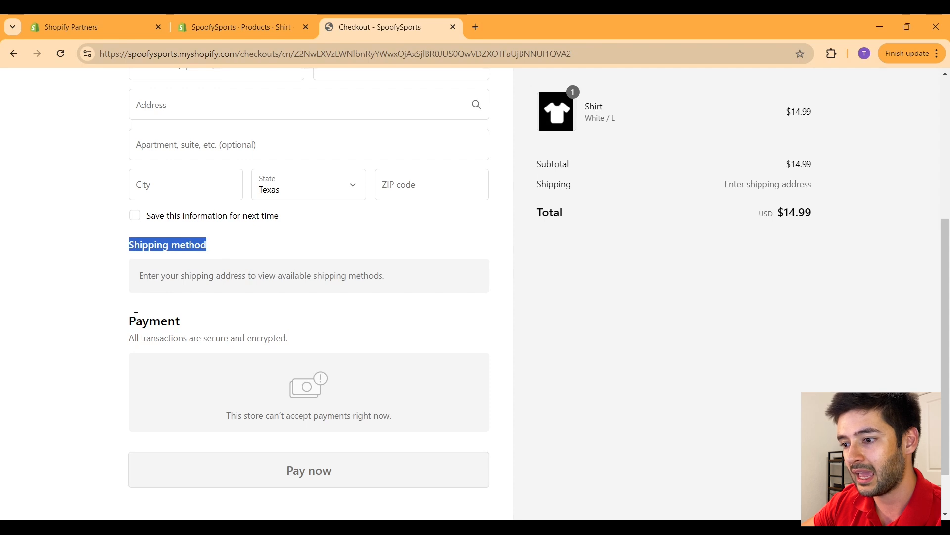
left_click_drag(135, 315, 192, 317)
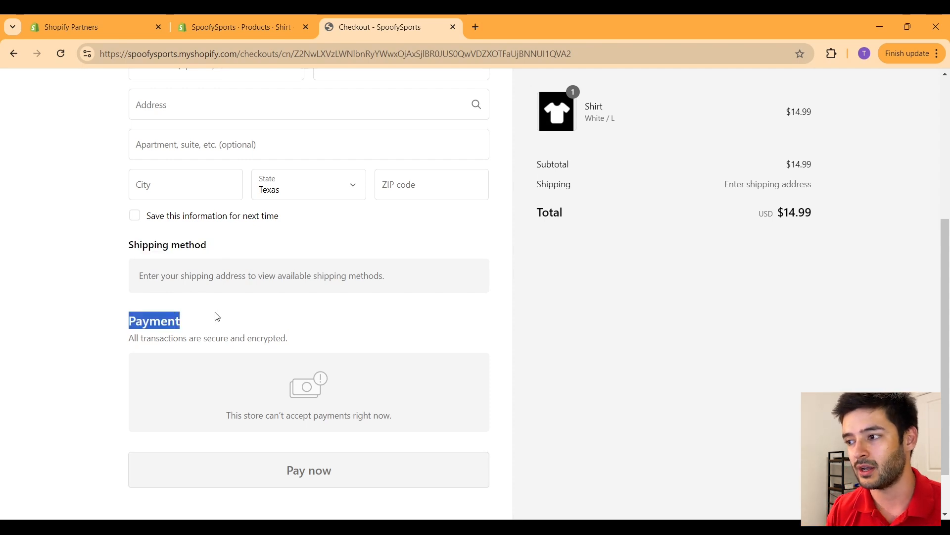
scroll(218, 317, "down", 1)
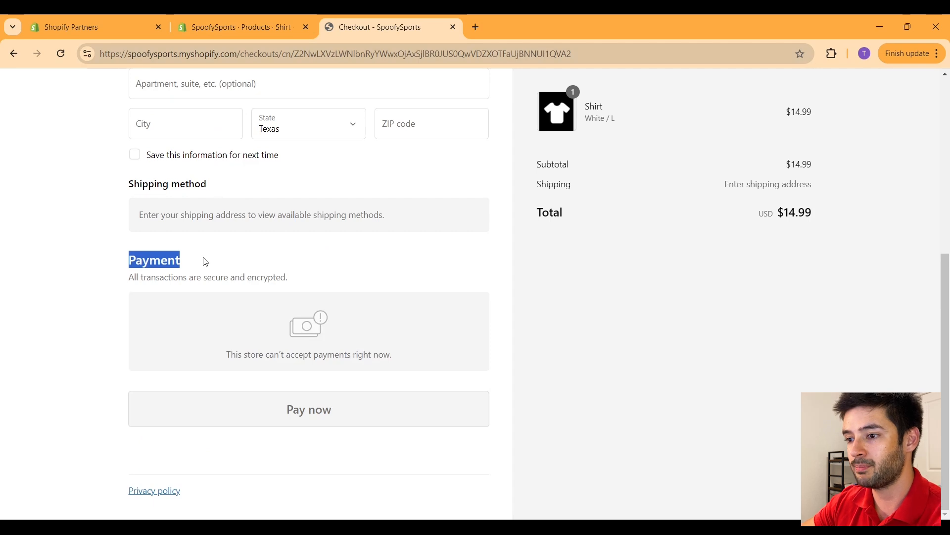
left_click(232, 33)
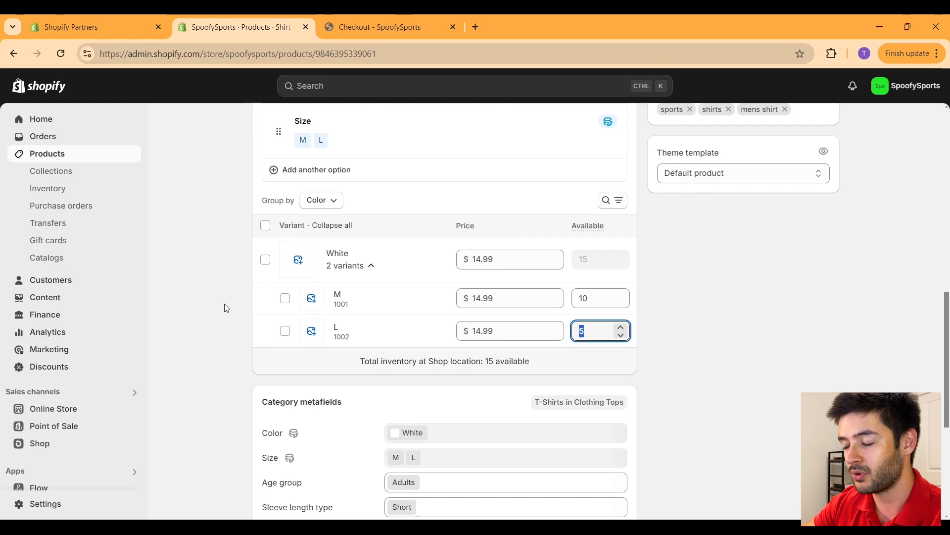
- Open the store's Shipping and delivery settings to view the General shipping rates
scroll(224, 304, "down", 3)
scroll(82, 347, "down", 1)
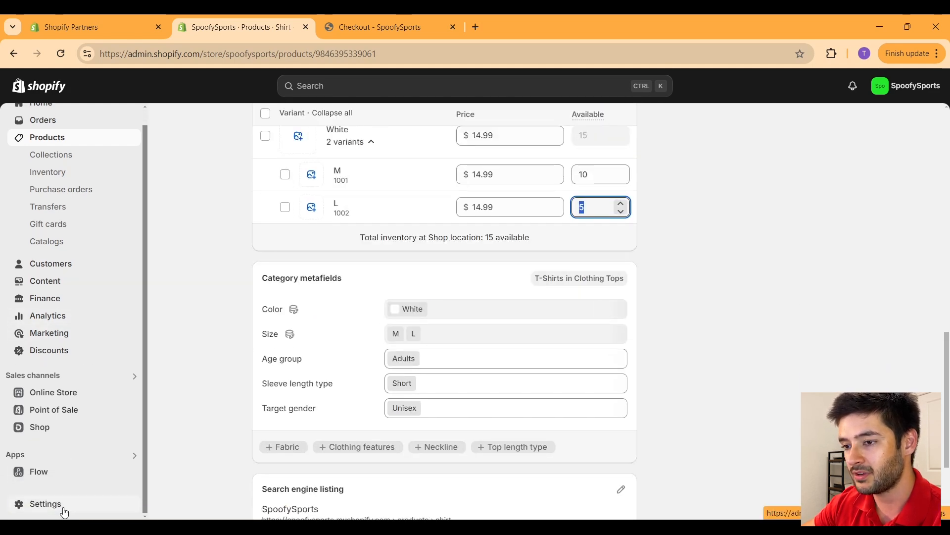
left_click(63, 507)
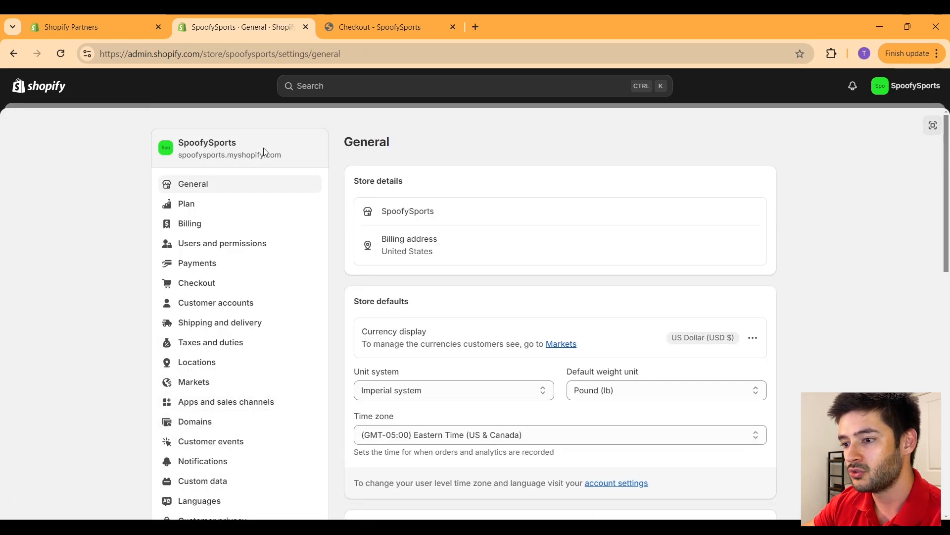
left_click(237, 333)
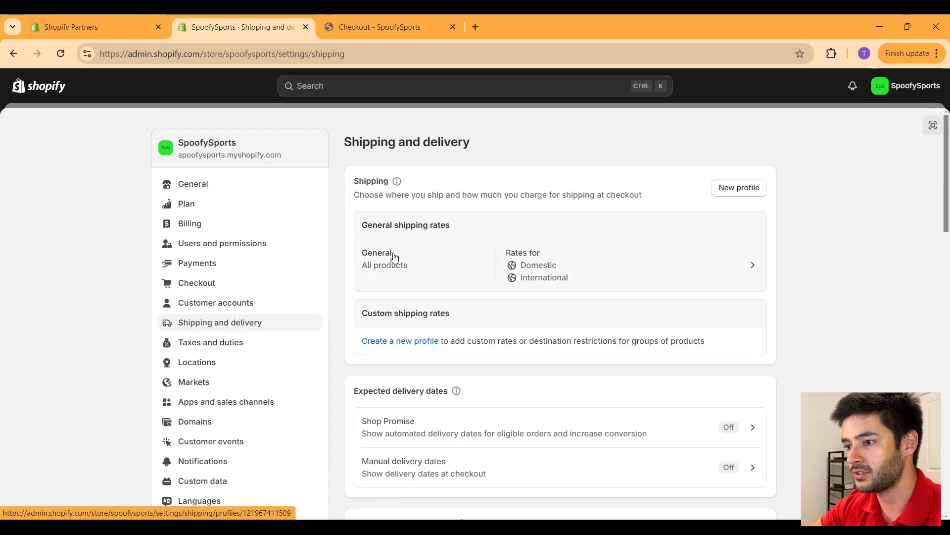
- Open the General profile and highlight the Domestic zone's free Economy ($50.00) and weight-based rates
left_click(452, 276)
scroll(452, 275, "down", 4)
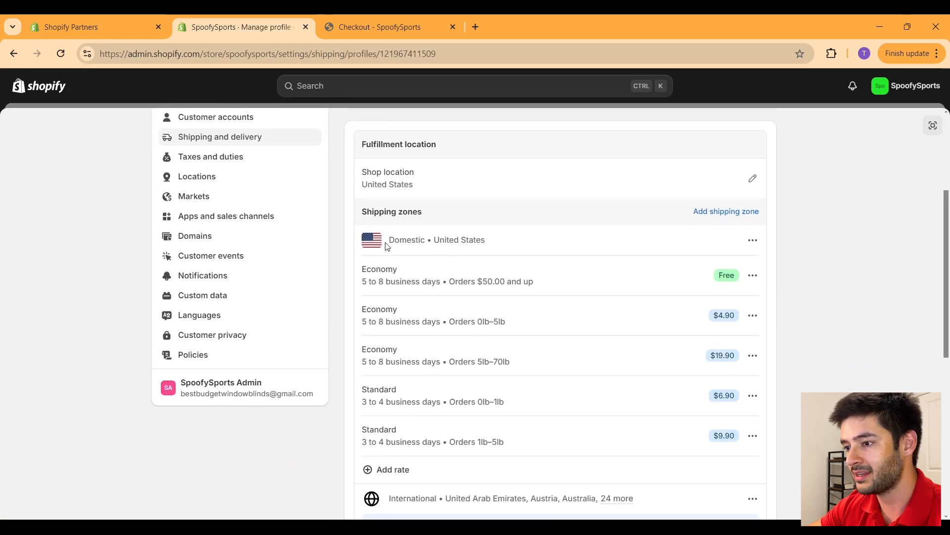
left_click_drag(388, 245, 506, 245)
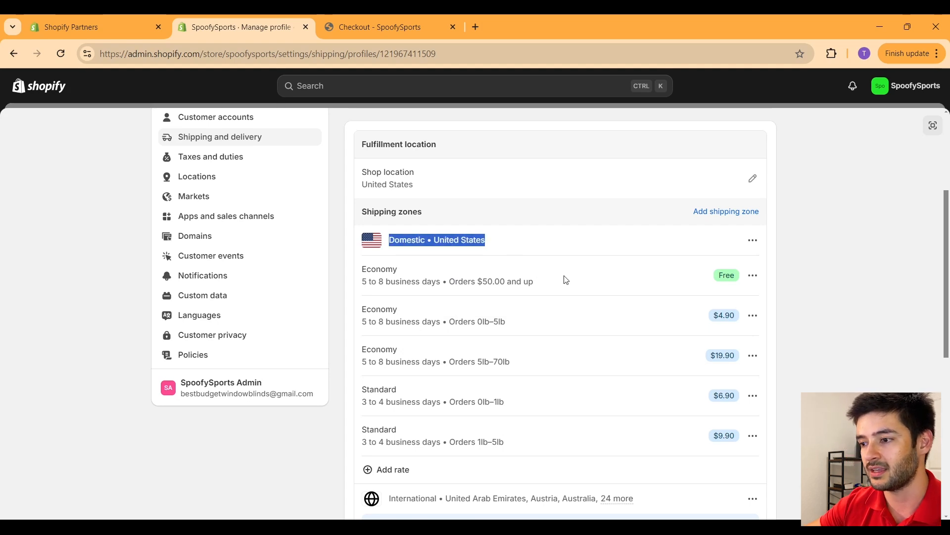
left_click_drag(366, 278, 553, 282)
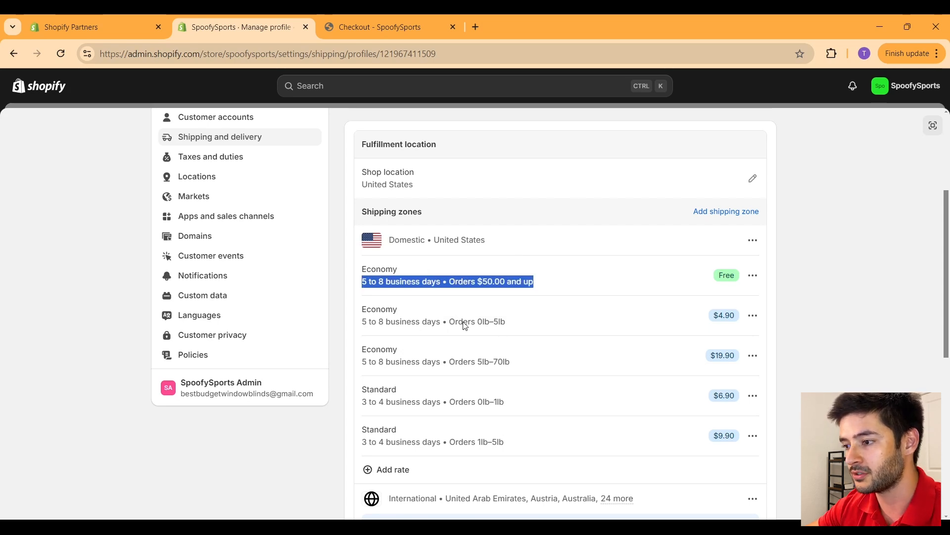
left_click_drag(363, 322, 543, 447)
- Open the Edit rate dialog for the free Economy rate
scroll(576, 371, "down", 2)
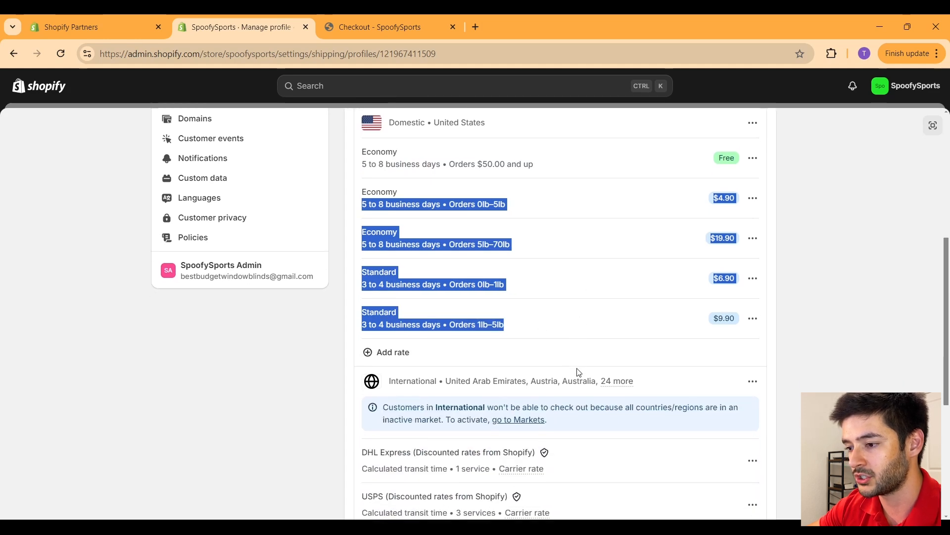
scroll(575, 371, "up", 3)
scroll(577, 371, "down", 1)
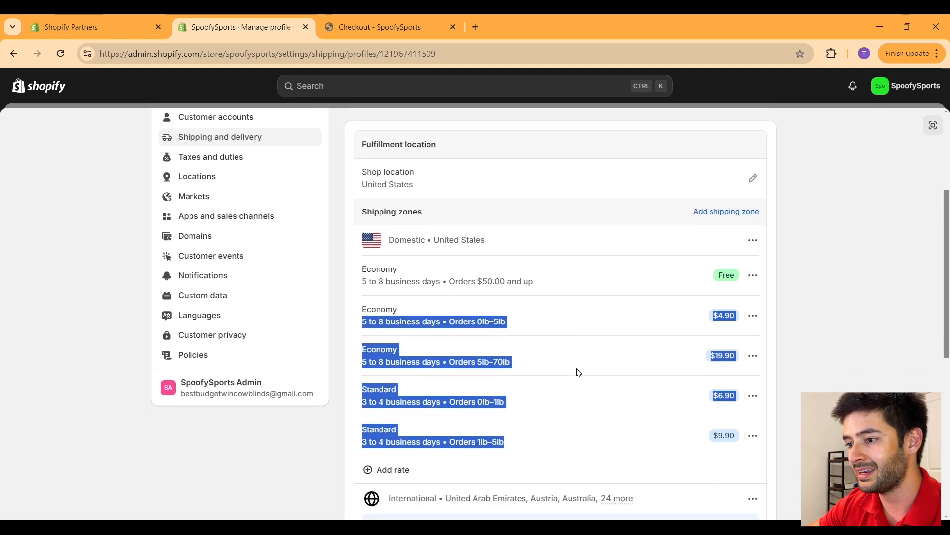
left_click(754, 277)
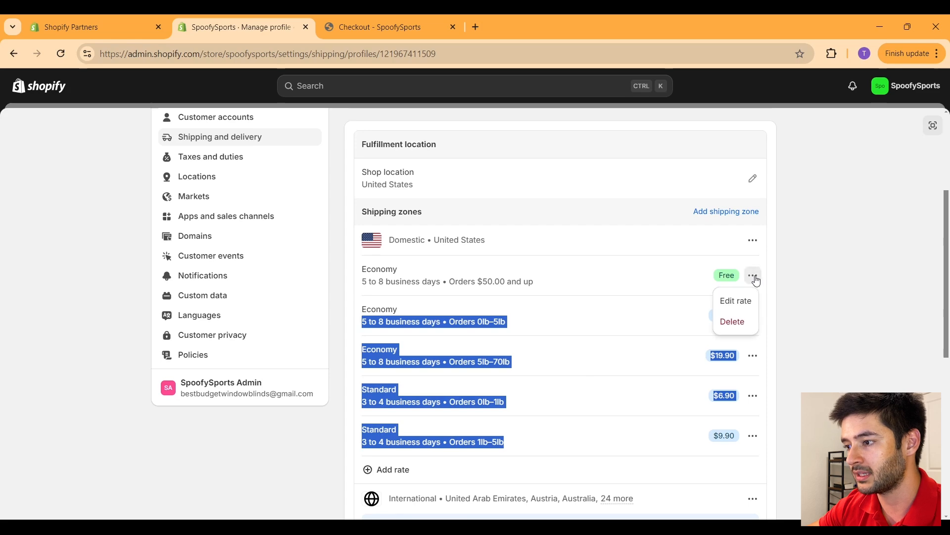
left_click(730, 301)
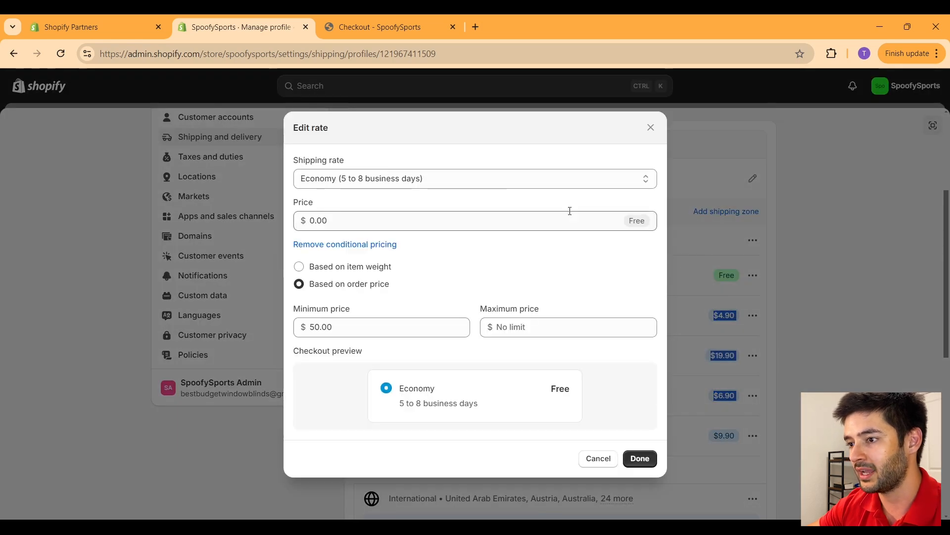
- Raise the free Economy rate's minimum order price from 50.00 to 75.00
left_click(438, 185)
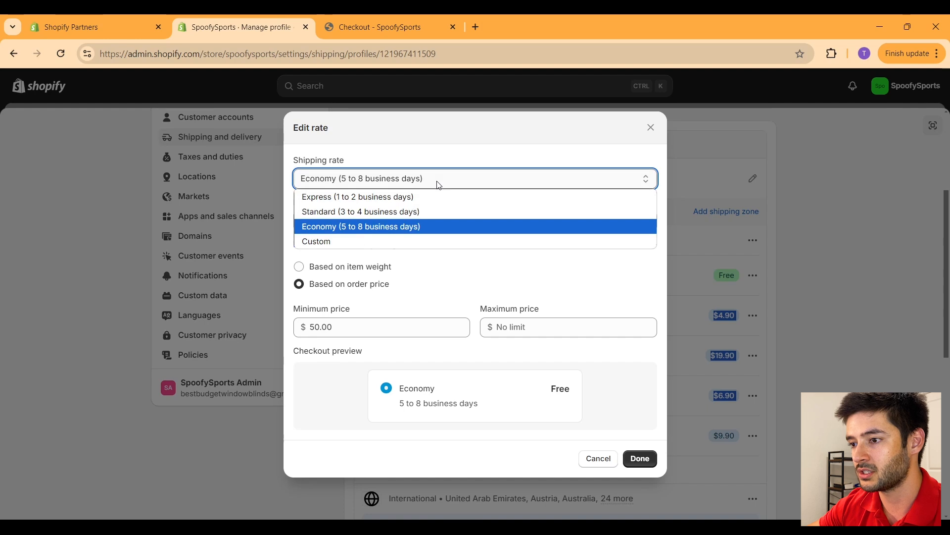
left_click(452, 139)
left_click(451, 140)
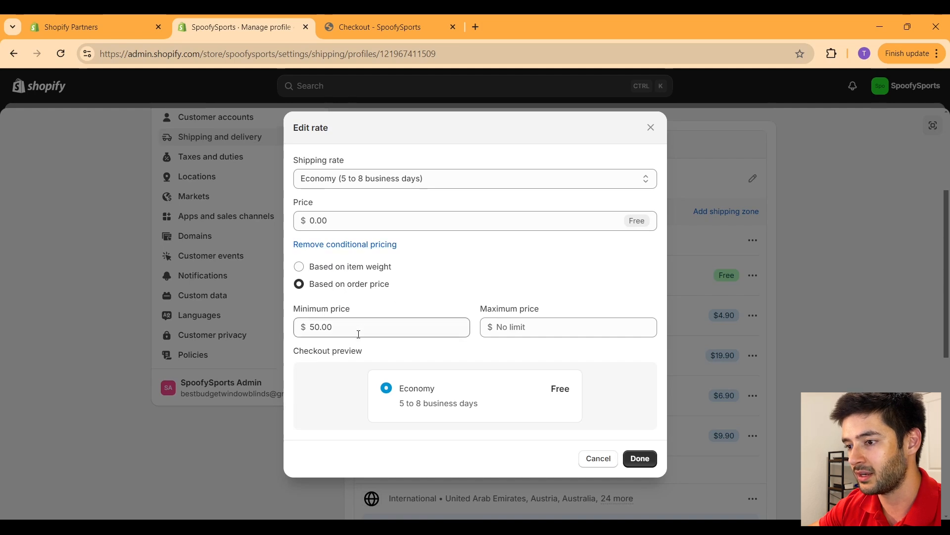
left_click_drag(359, 328, 284, 330)
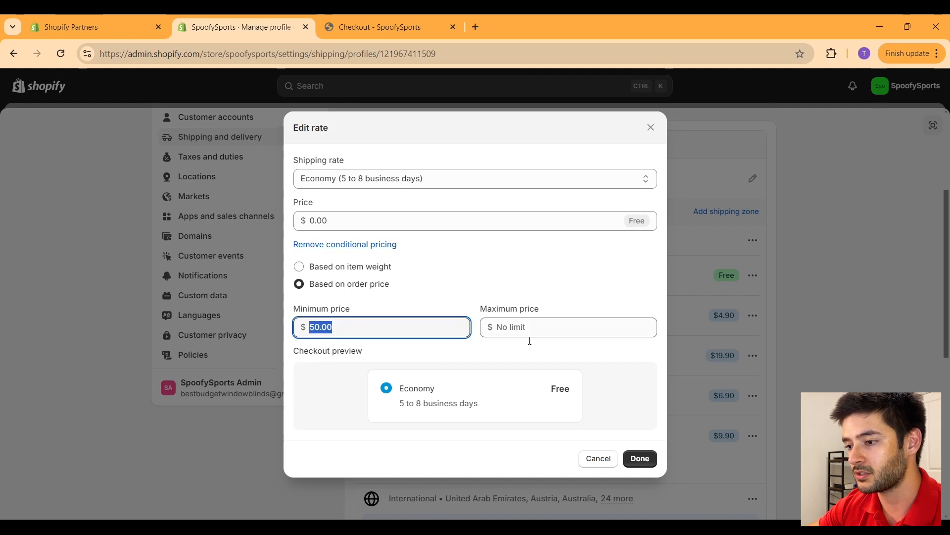
left_click(368, 324)
left_click_drag(368, 324, 311, 331)
type("75")
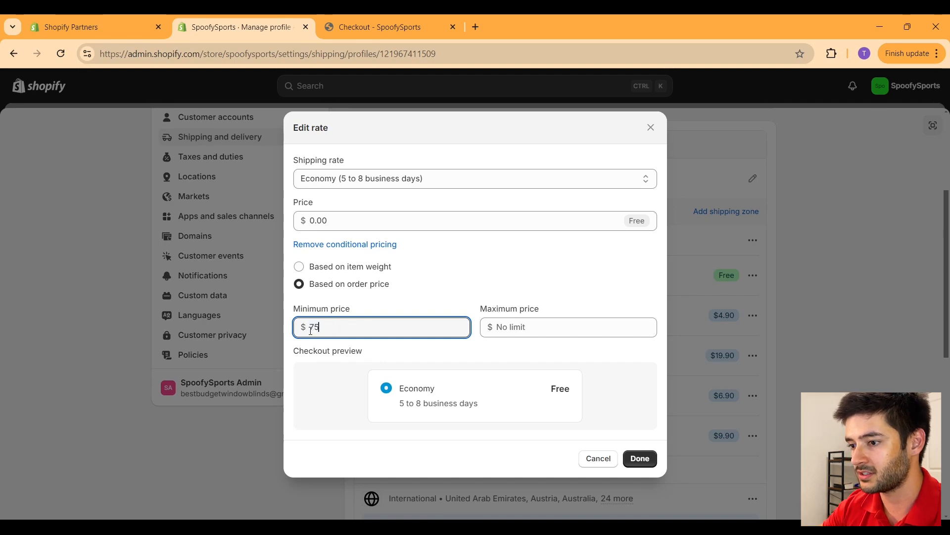
left_click(464, 293)
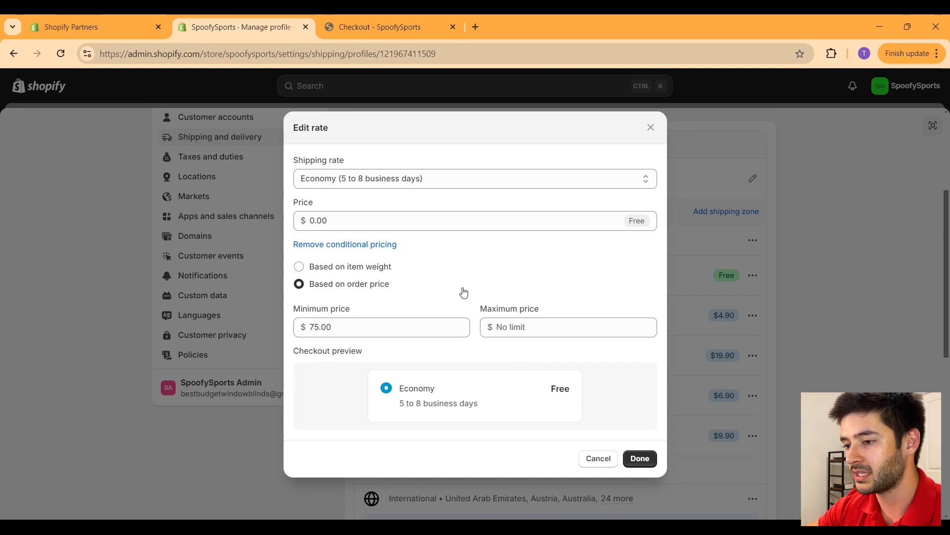
left_click(638, 459)
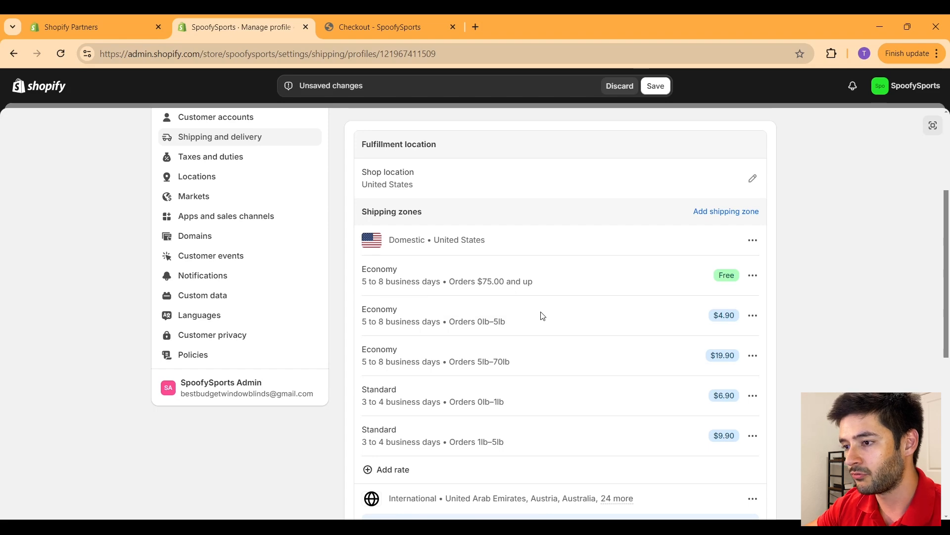
scroll(543, 315, "up", 4)
scroll(543, 316, "down", 6)
scroll(618, 327, "up", 2)
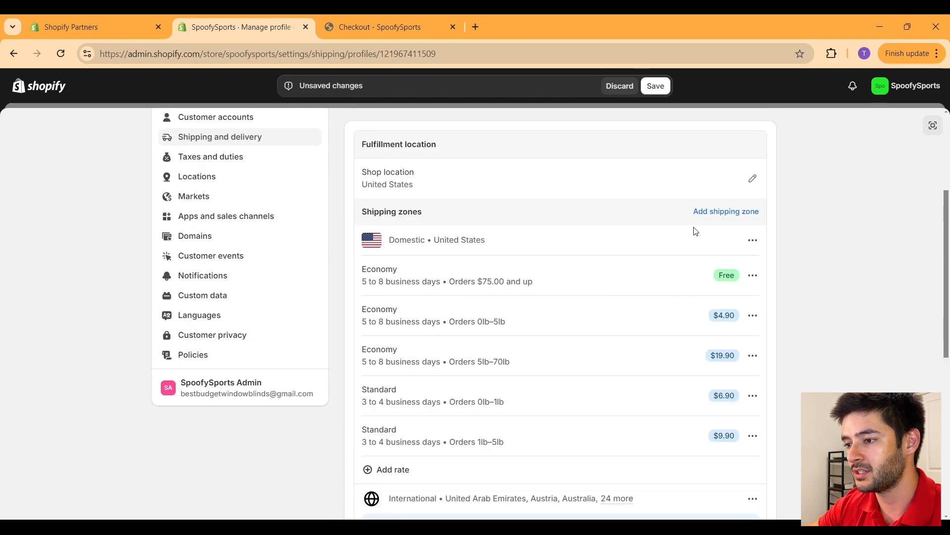
left_click(722, 213)
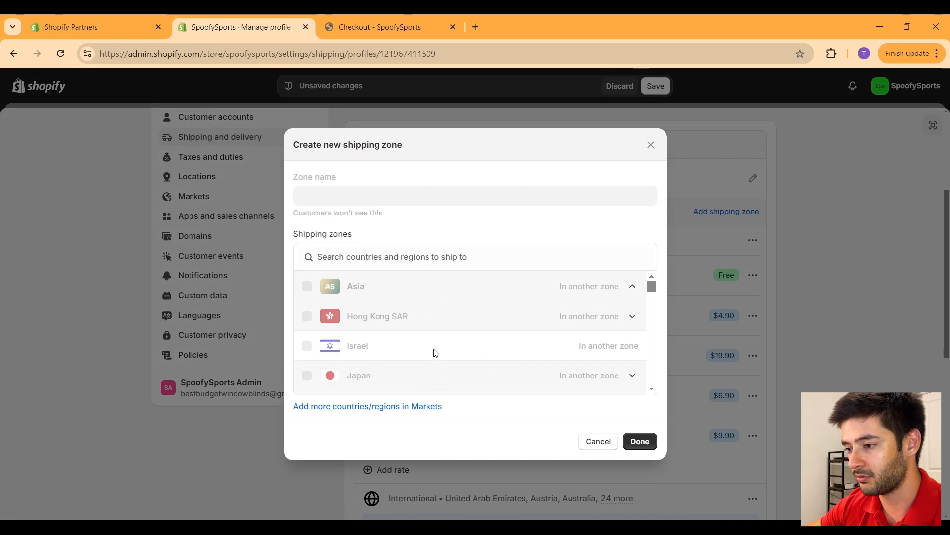
scroll(388, 302, "down", 6)
scroll(388, 303, "down", 8)
scroll(389, 303, "up", 14)
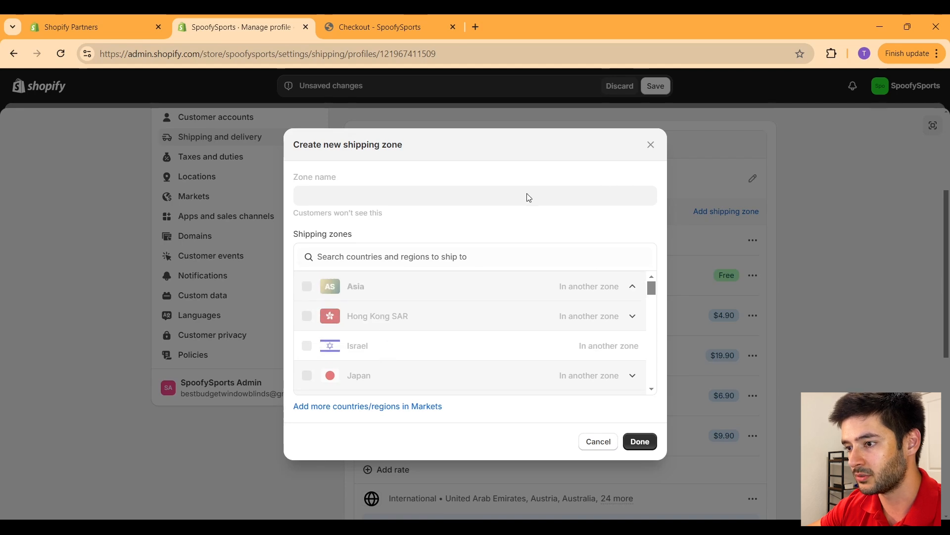
left_click(367, 406)
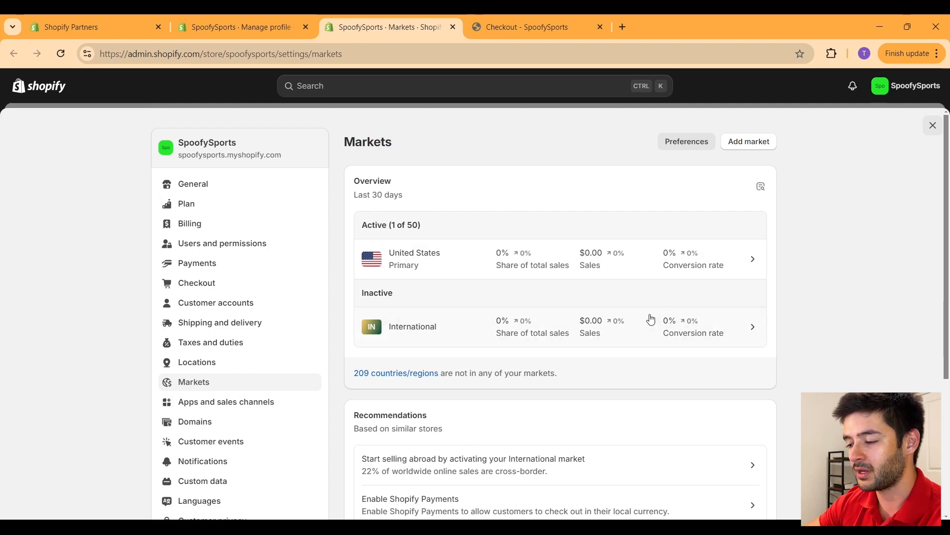
scroll(643, 324, "down", 2)
scroll(616, 326, "down", 3)
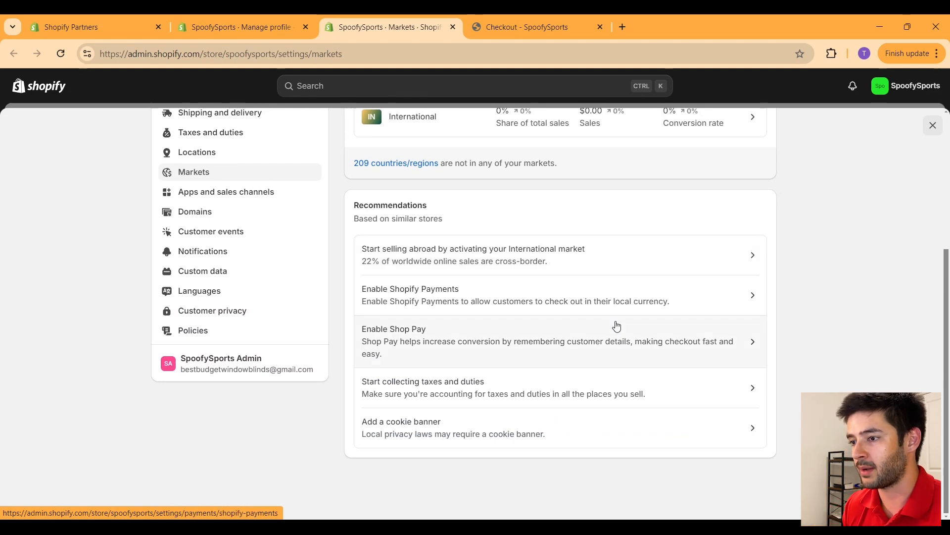
scroll(483, 326, "up", 4)
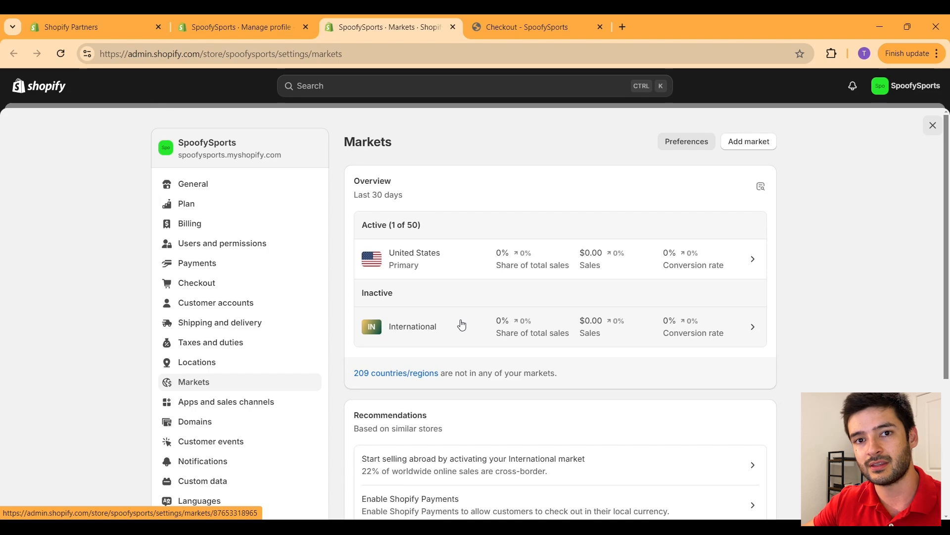
left_click(454, 27)
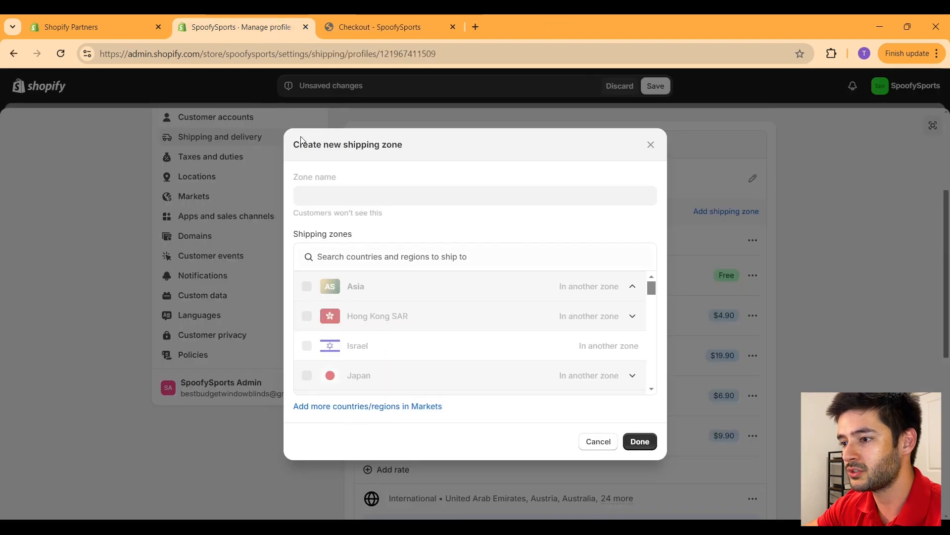
left_click(652, 145)
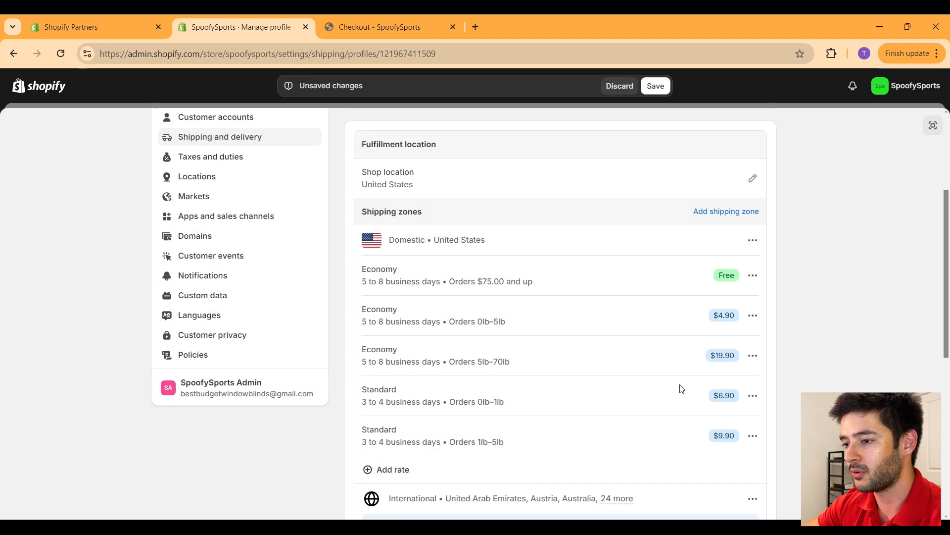
scroll(551, 388, "up", 4)
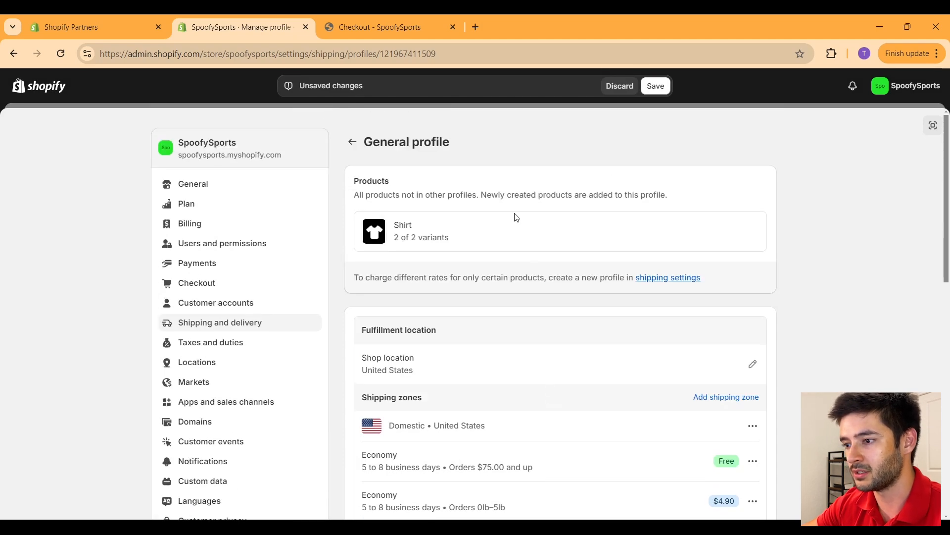
- Save the updated shipping profile and return to the SpoofySports checkout tab
scroll(679, 360, "down", 12)
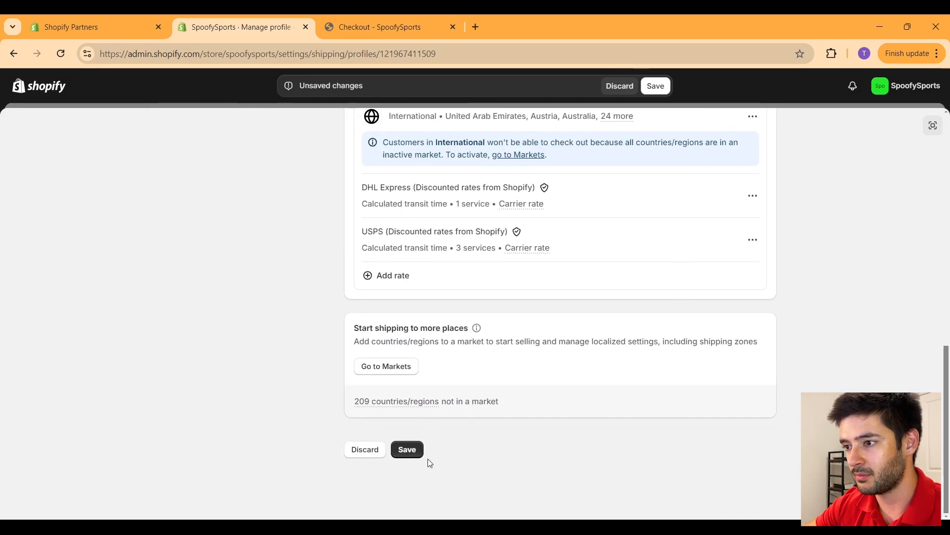
left_click(409, 453)
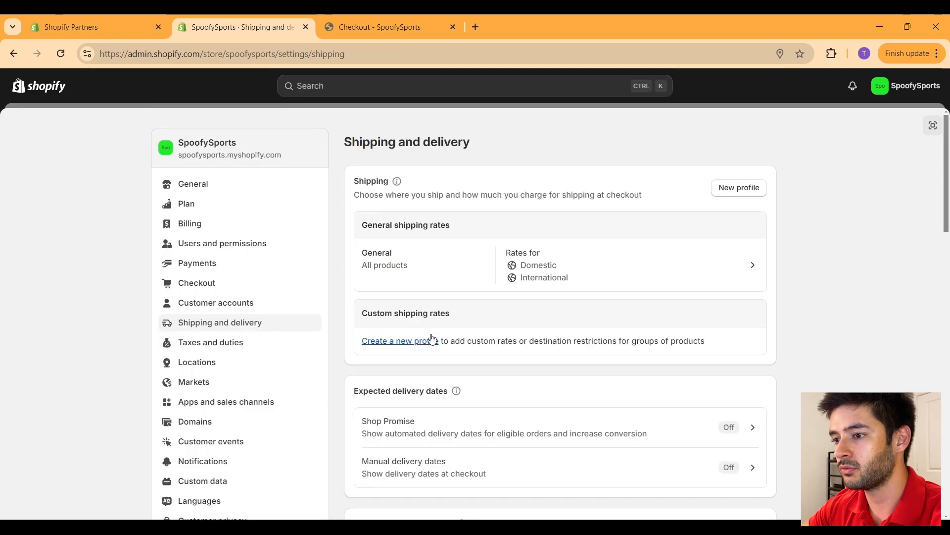
left_click(189, 189)
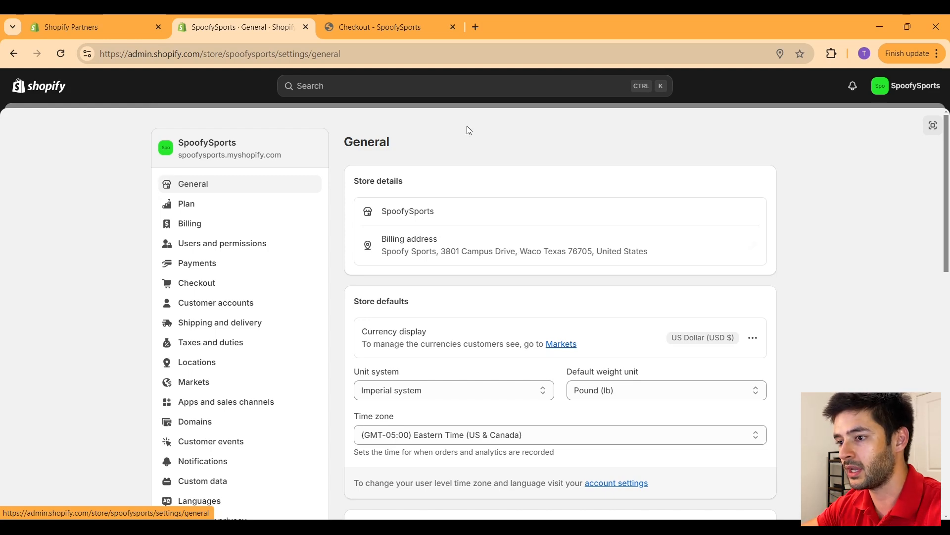
left_click(370, 22)
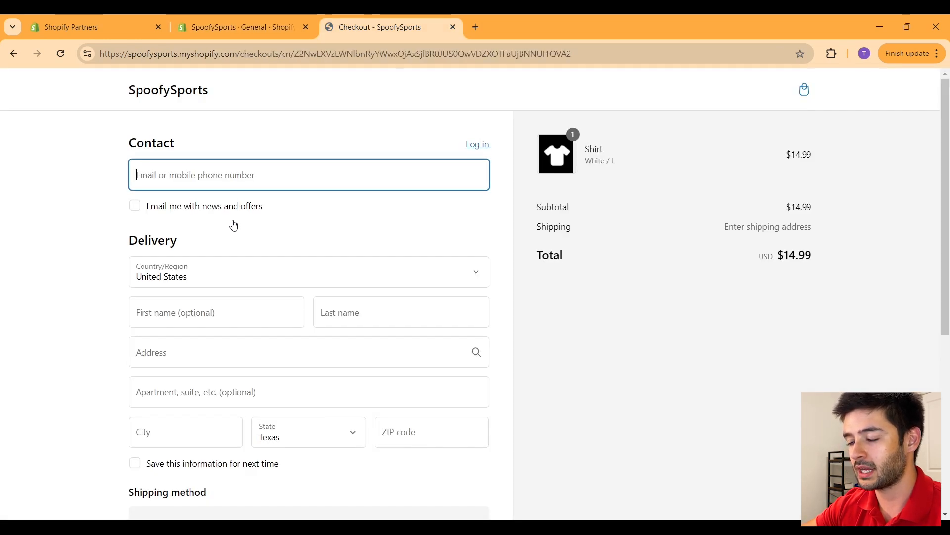
- Enter a New York City delivery address with ZIP 10001, bringing Economy shipping and a $19.89 total
scroll(237, 242, "down", 1)
left_click(183, 298)
type("nyc")
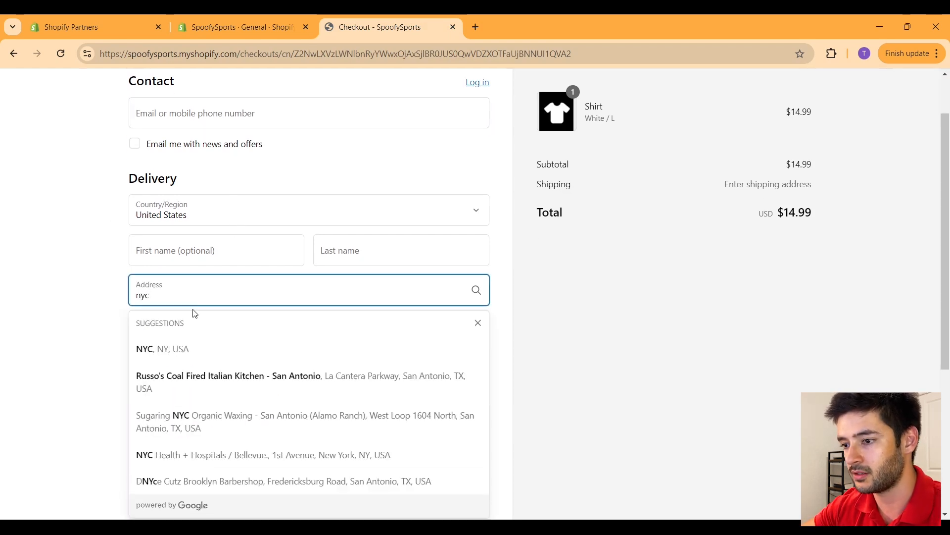
left_click(165, 359)
left_click(402, 389)
type("10001")
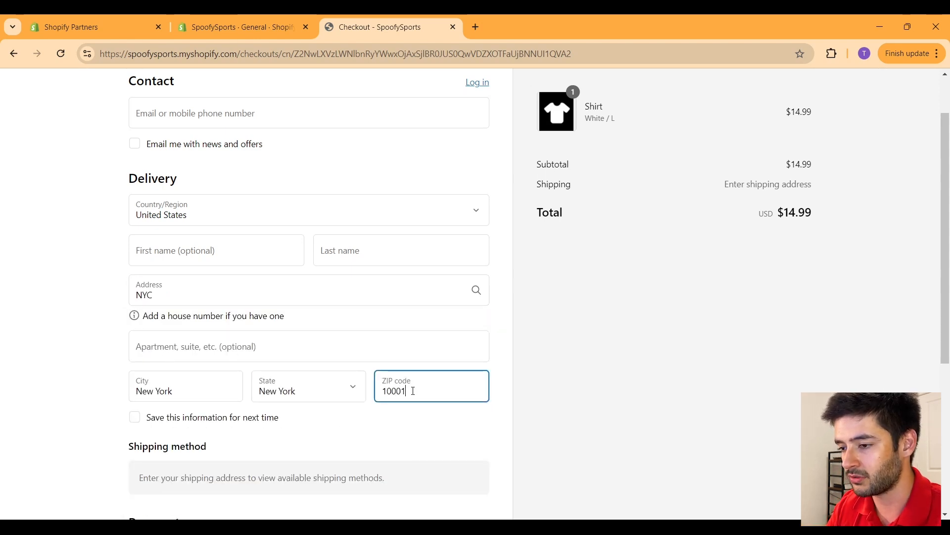
scroll(339, 352, "down", 4)
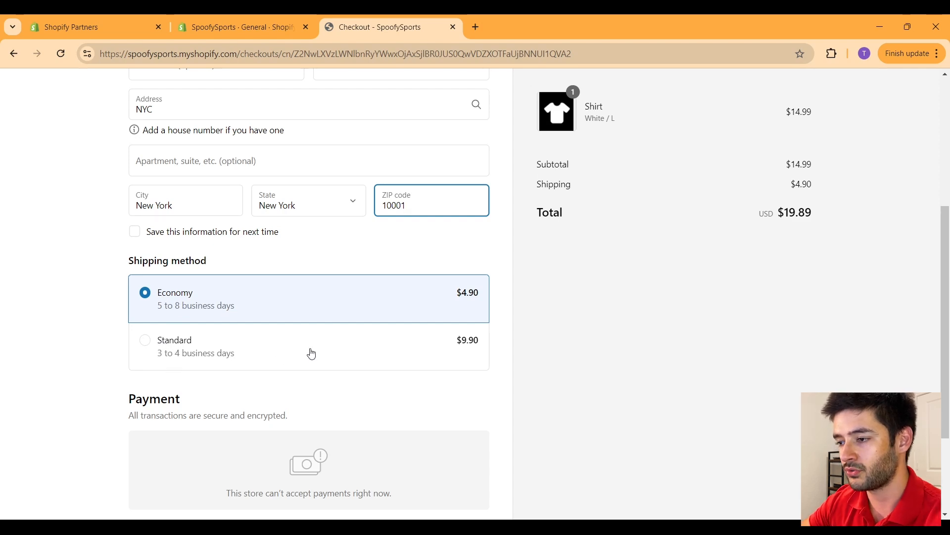
scroll(732, 390, "up", 5)
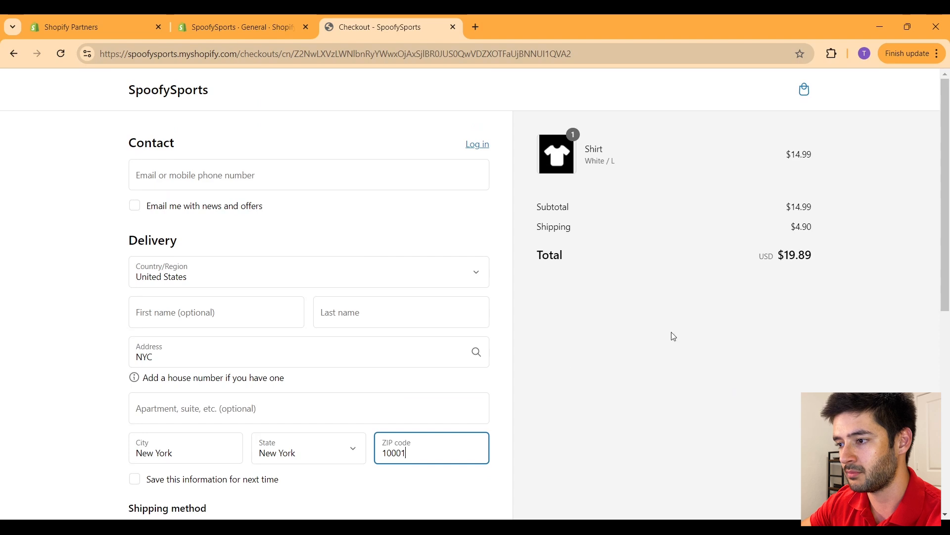
scroll(456, 376, "down", 5)
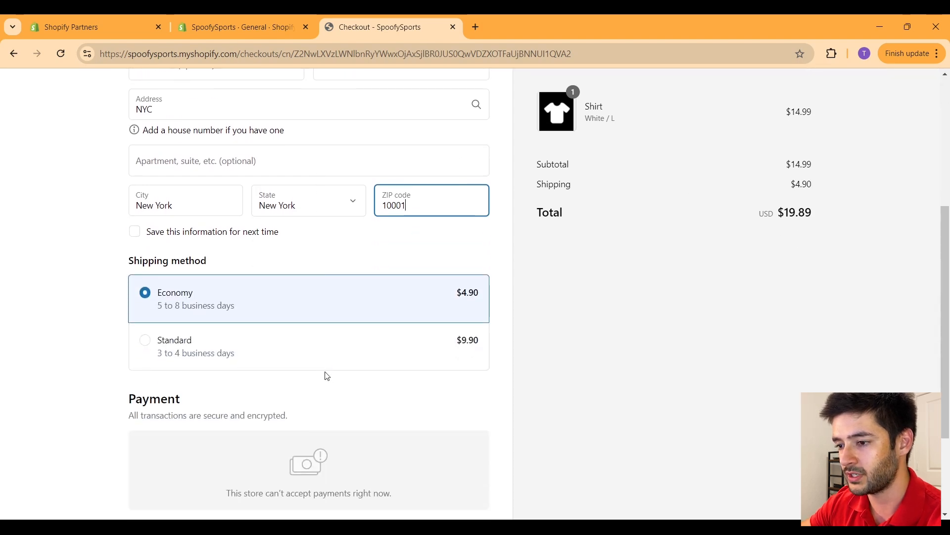
scroll(367, 319, "down", 3)
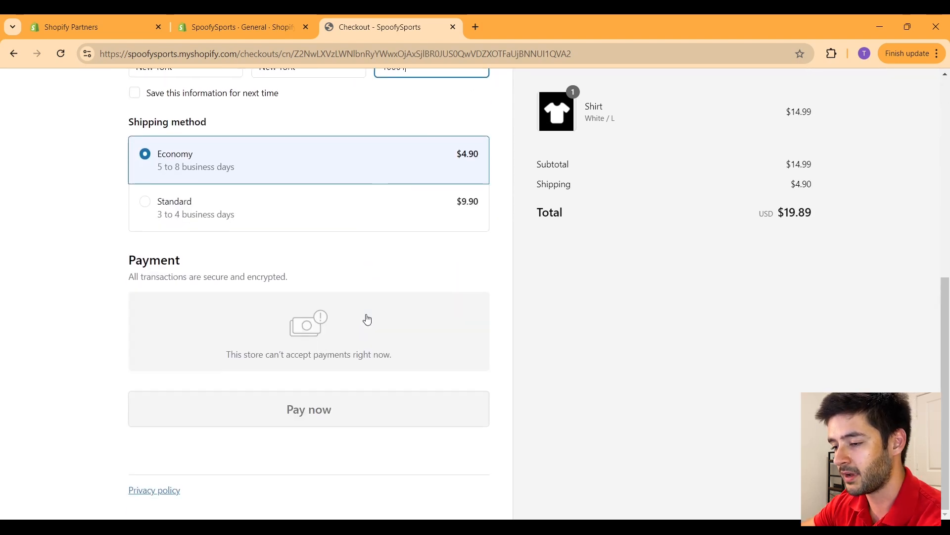
left_click(451, 257)
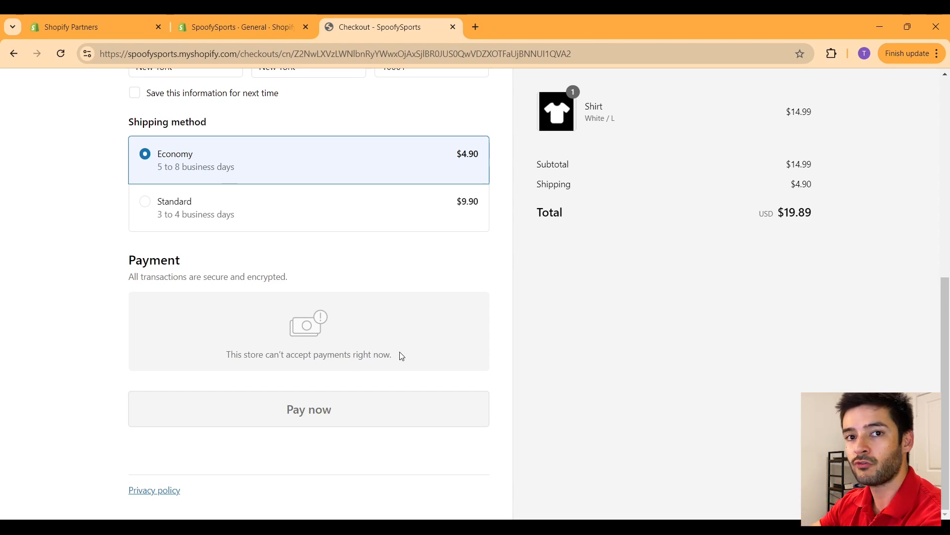
- In the admin tab, open Payments settings and highlight the development-store test-payments-only warning
left_click(215, 30)
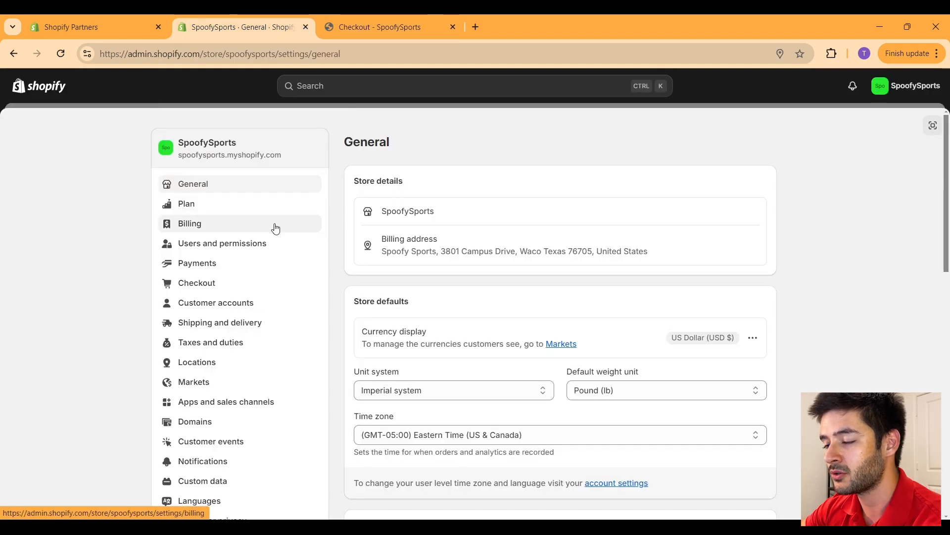
scroll(276, 227, "down", 3)
scroll(275, 227, "up", 1)
left_click(252, 214)
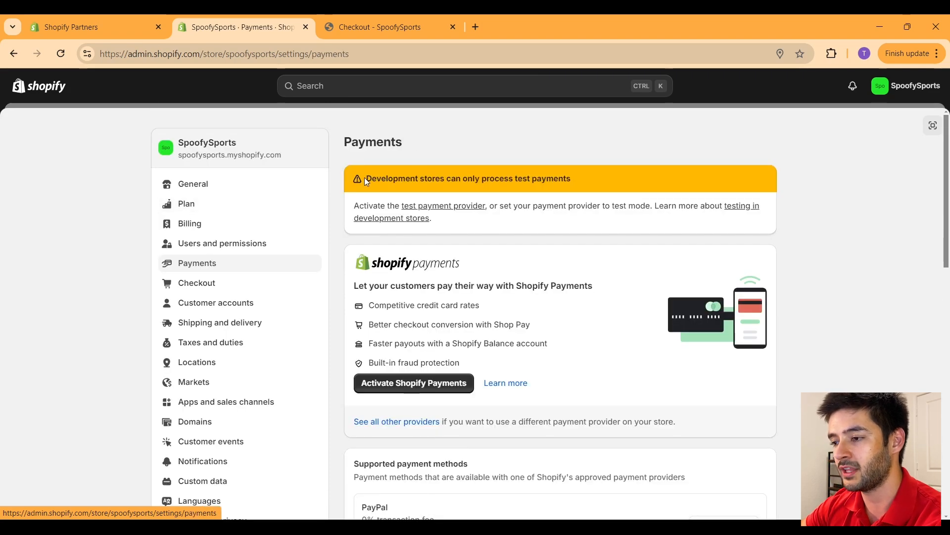
left_click_drag(366, 180, 571, 185)
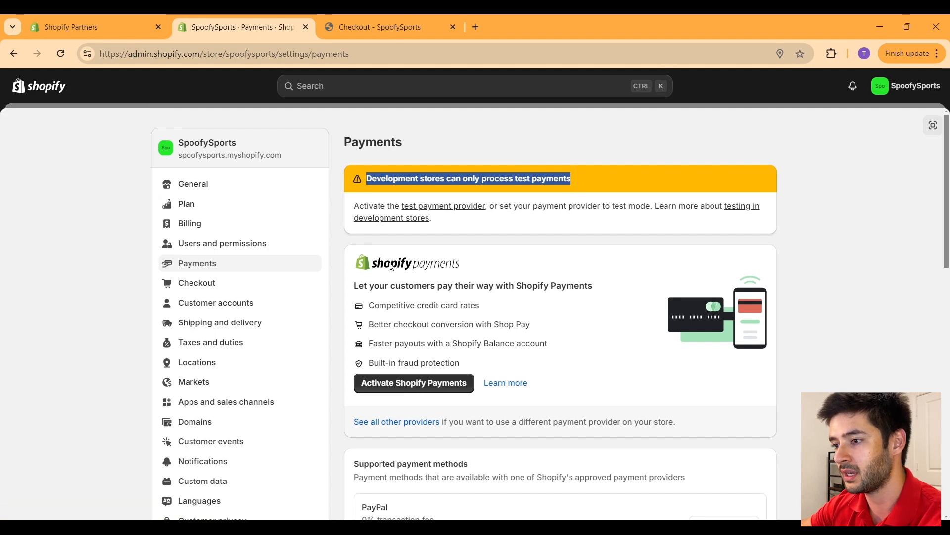
left_click_drag(374, 264, 488, 268)
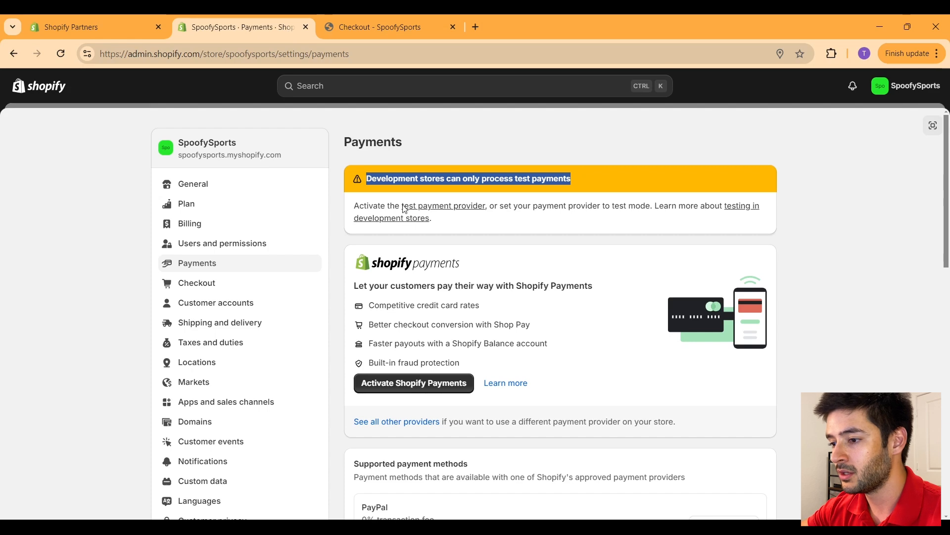
scroll(458, 287, "down", 1)
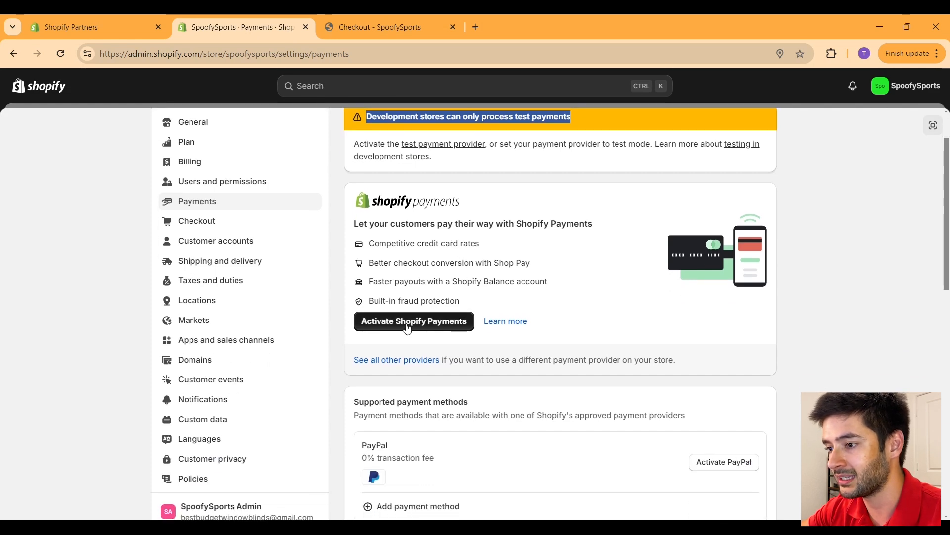
- Start activating Shopify Payments and continue with 'An individual' as the business type
left_click(408, 327)
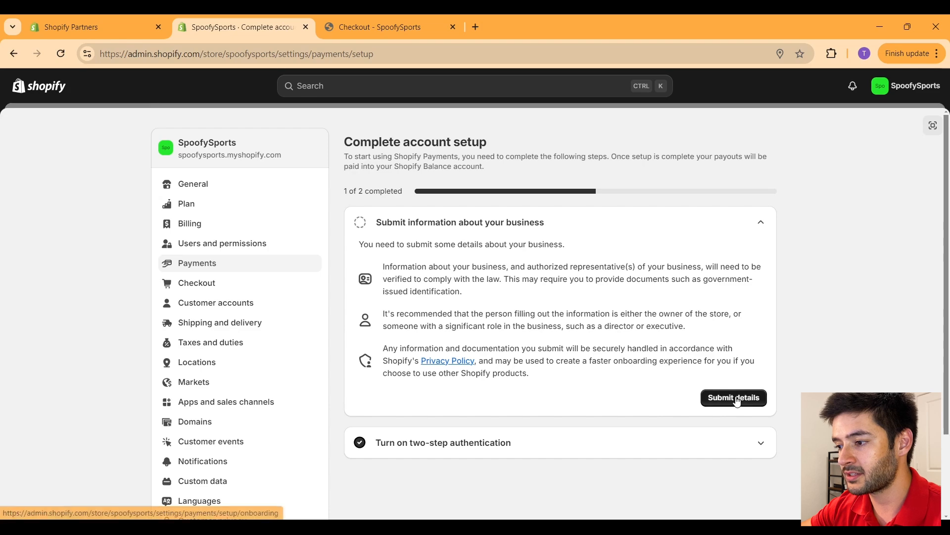
left_click(733, 401)
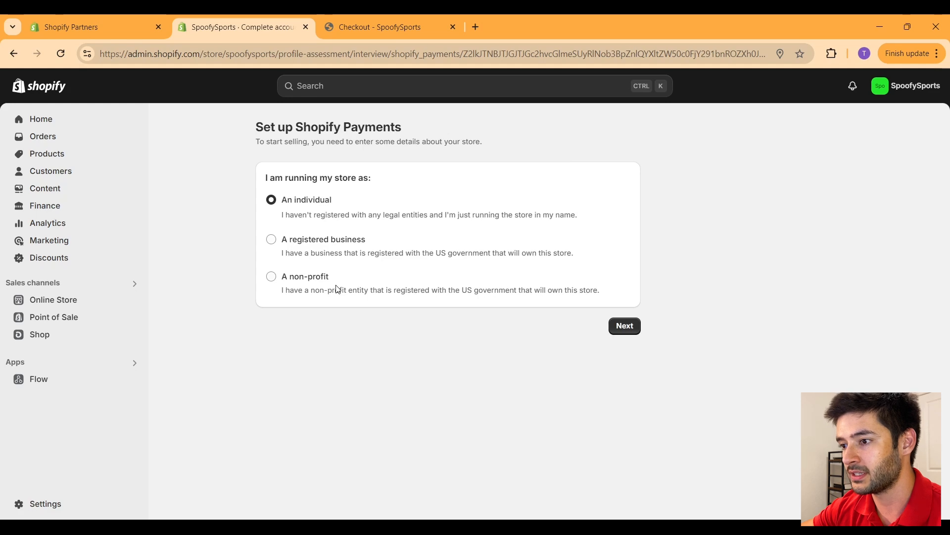
left_click_drag(629, 297, 286, 204)
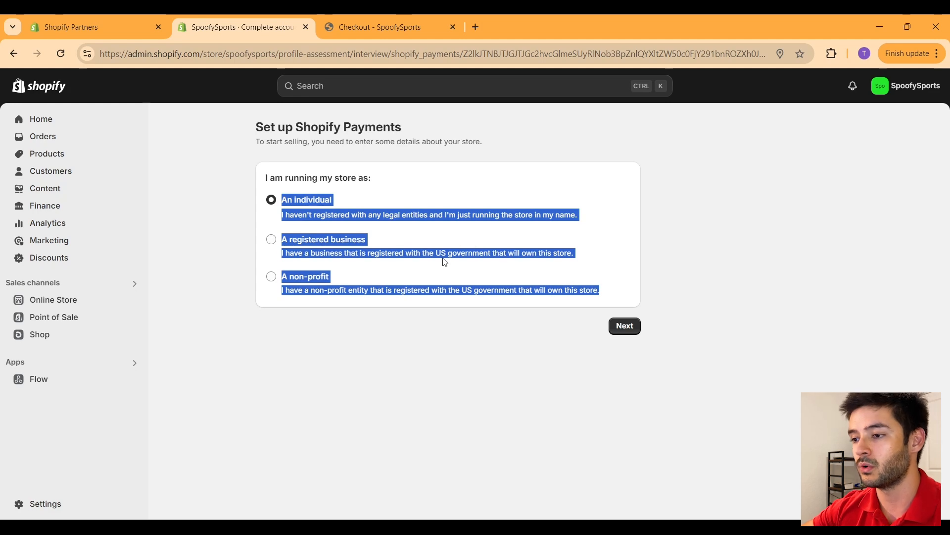
left_click(606, 283)
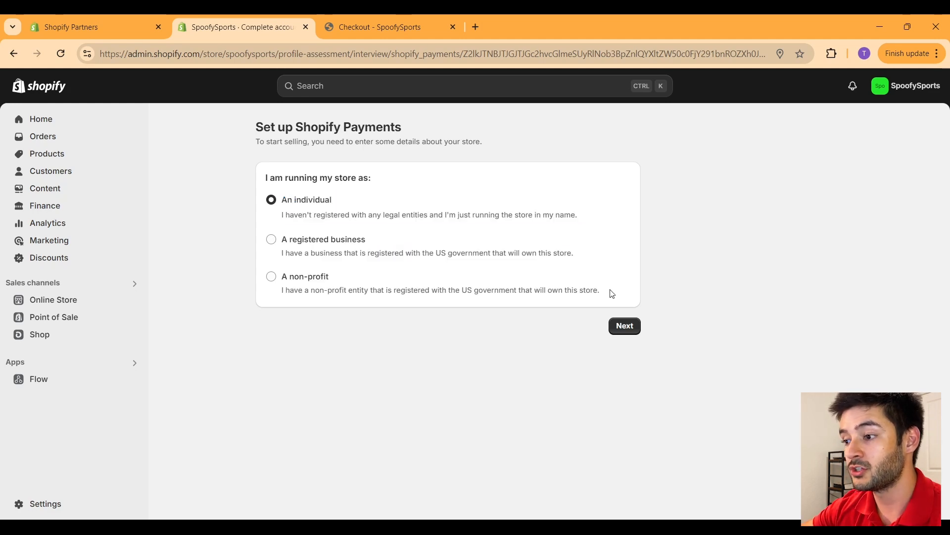
left_click_drag(612, 293, 282, 198)
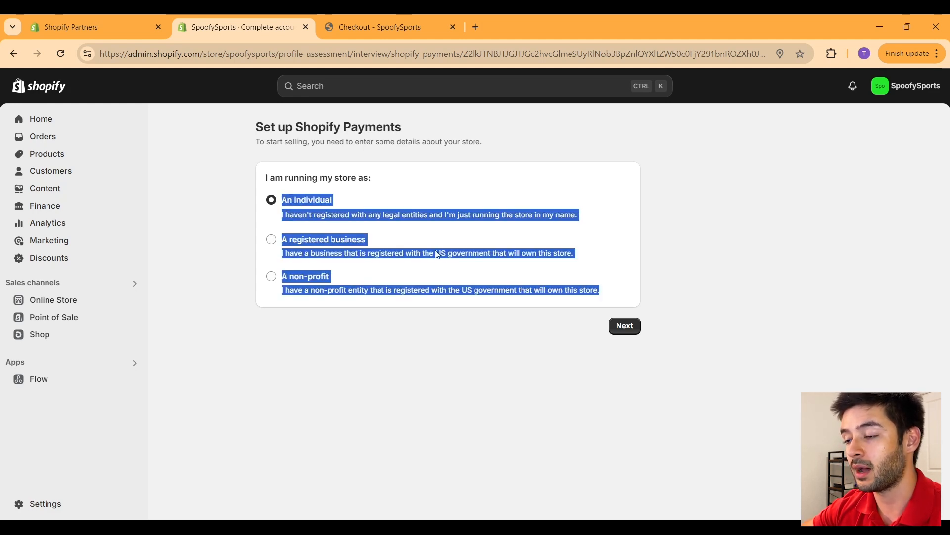
left_click(594, 256)
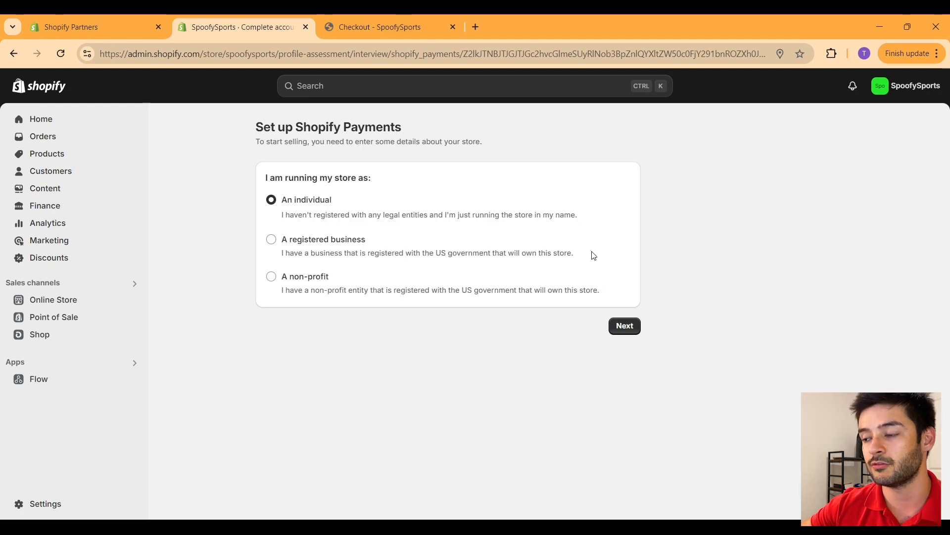
left_click(629, 325)
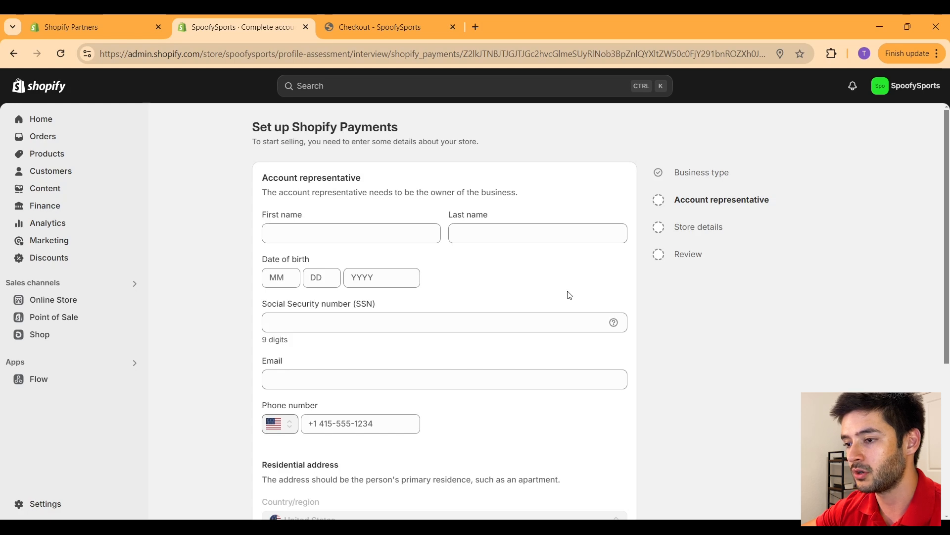
- Enter the account representative's name, date of birth and Social Security number
scroll(429, 295, "down", 1)
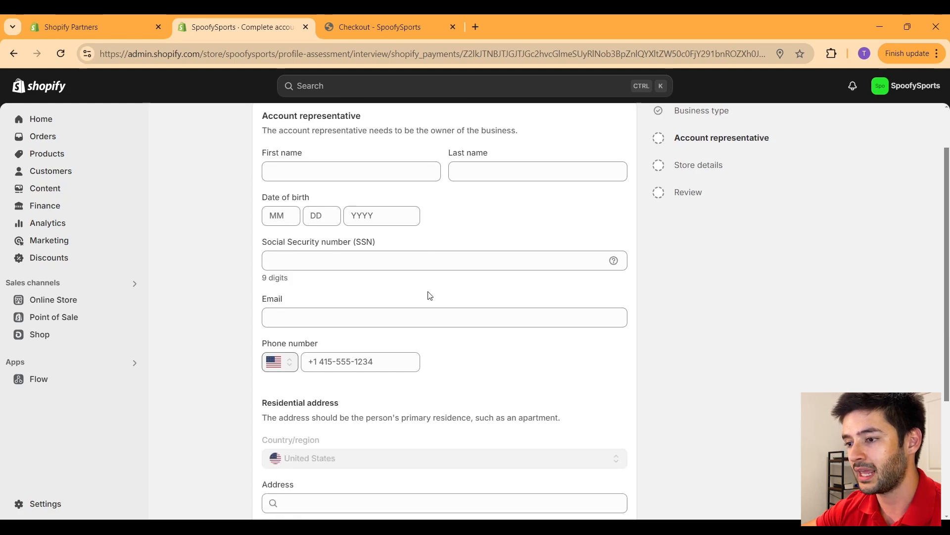
scroll(428, 294, "down", 3)
scroll(426, 293, "up", 5)
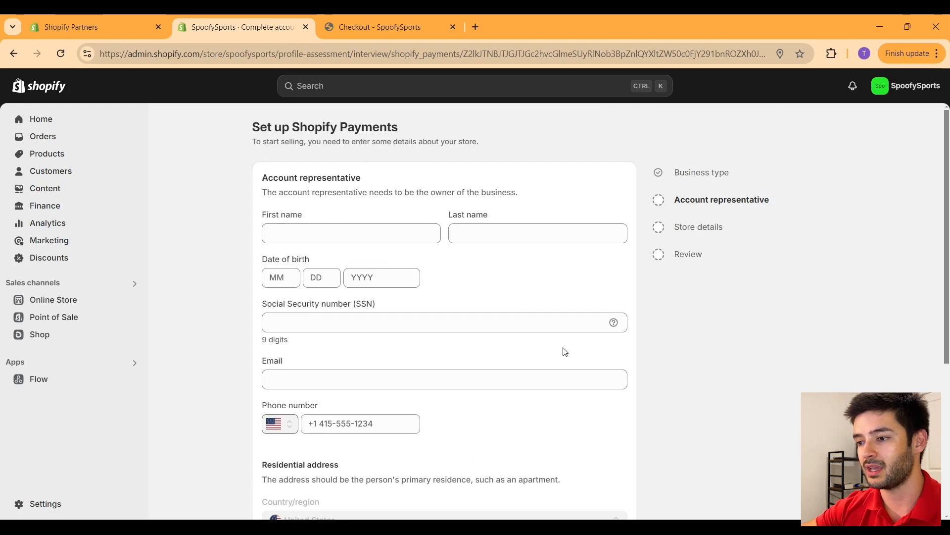
left_click(347, 232)
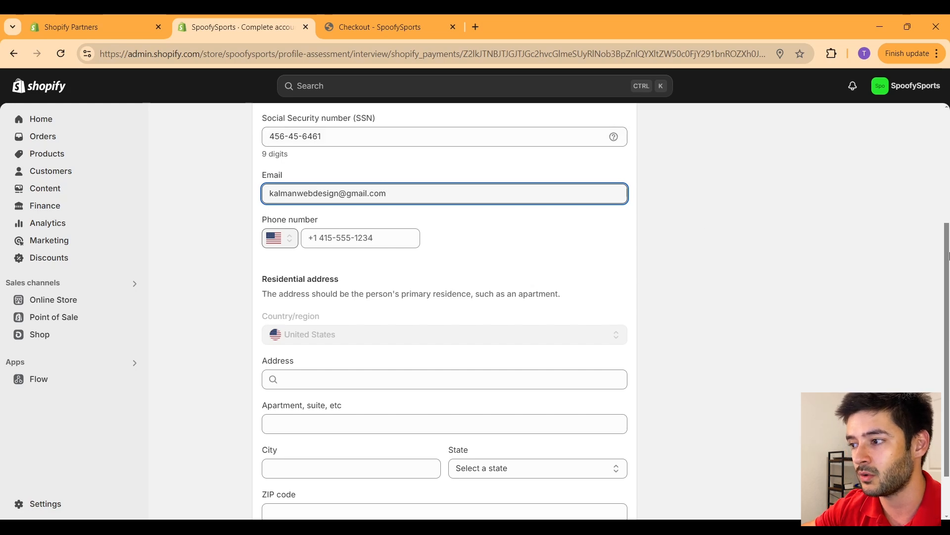
triple_click(335, 135)
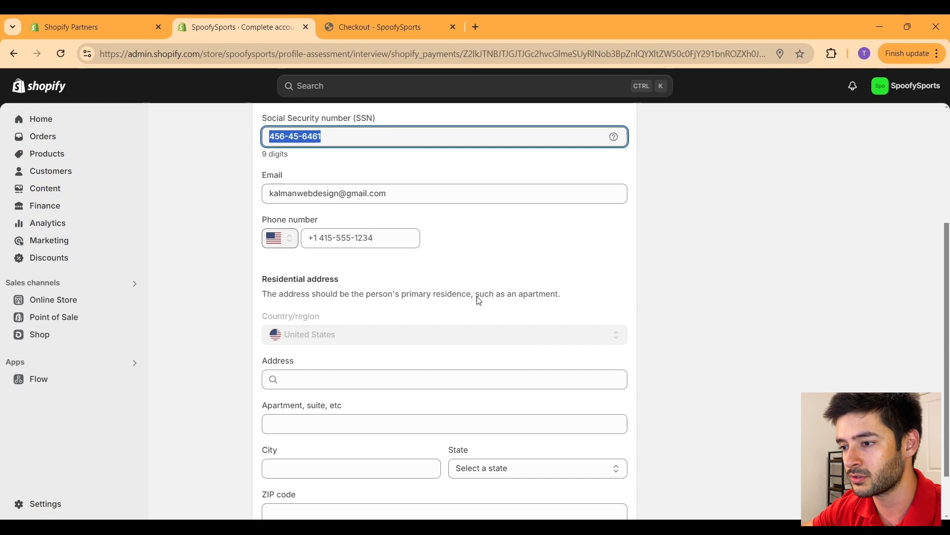
- Fill in the representative's phone number and Texas residential address, then submit them
left_click(351, 242)
left_click(373, 257)
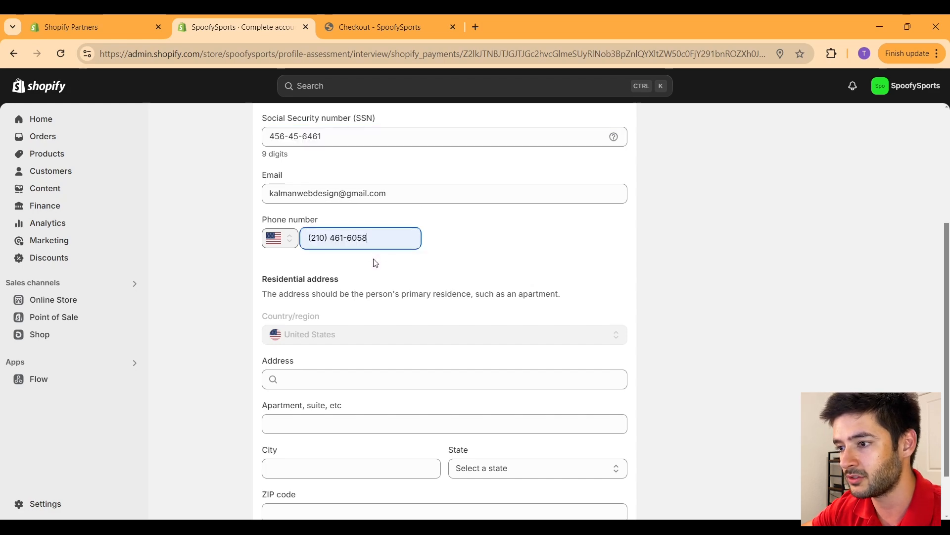
triple_click(382, 239)
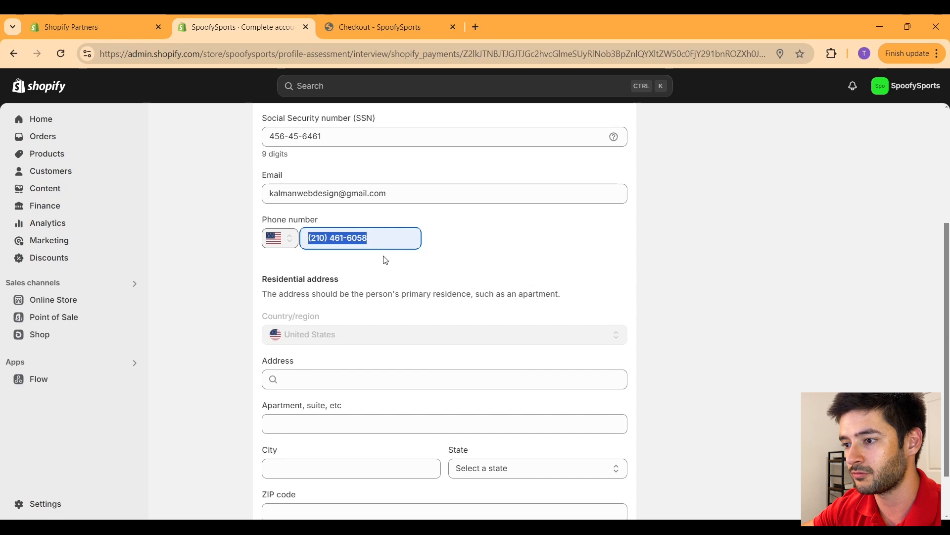
scroll(382, 290, "down", 1)
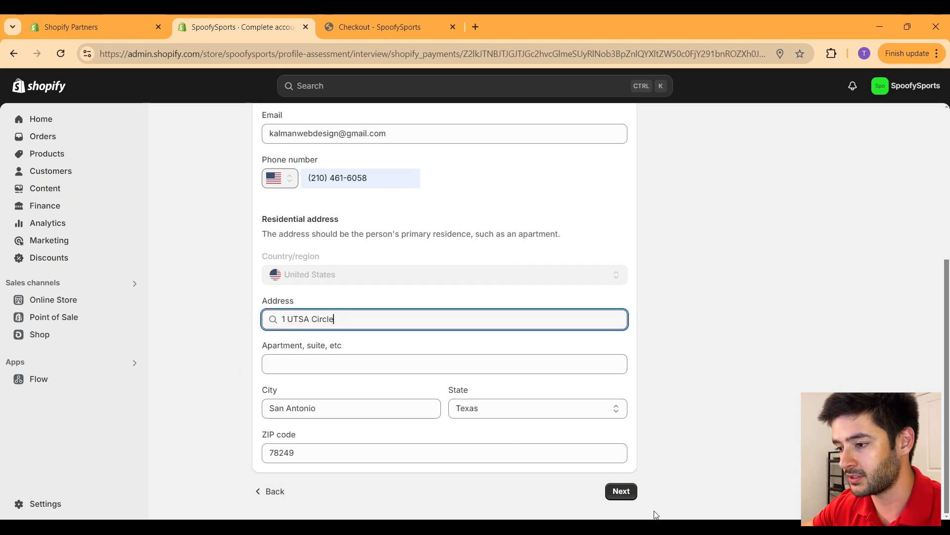
left_click(622, 492)
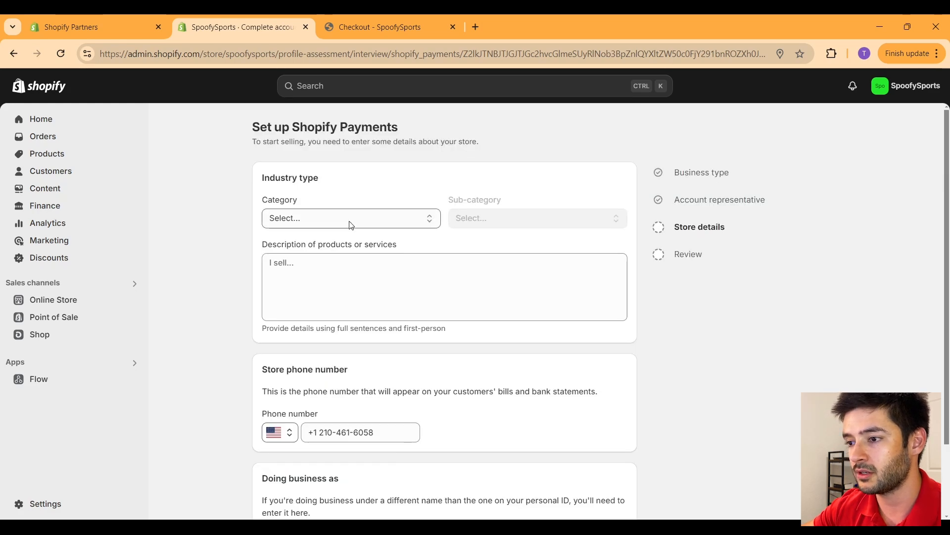
- Set the industry to Clothing and accessories with sub-category Sports and riding apparel
left_click(350, 223)
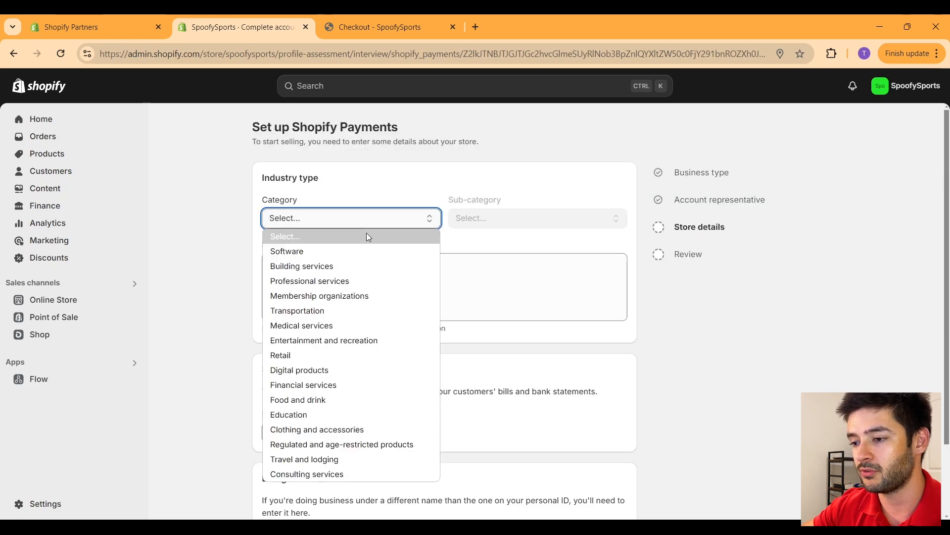
left_click(328, 433)
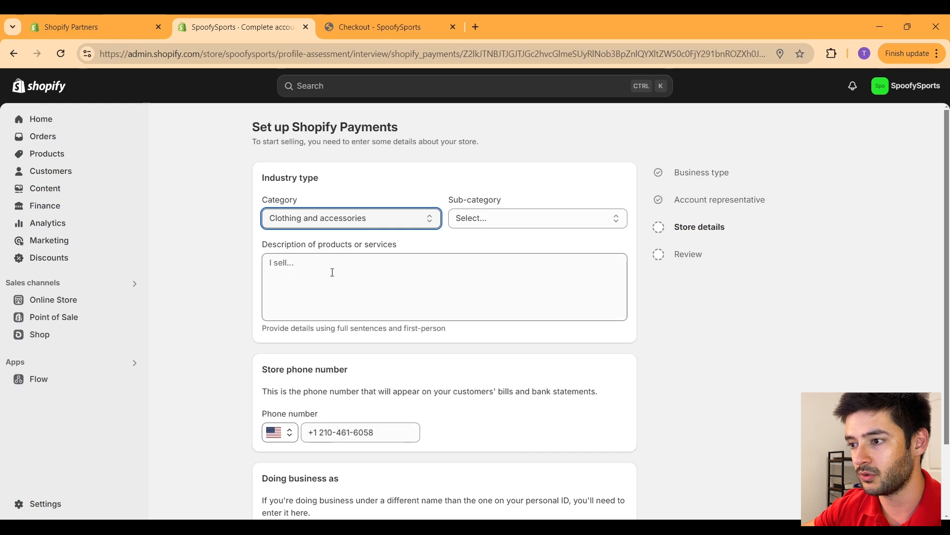
left_click(485, 223)
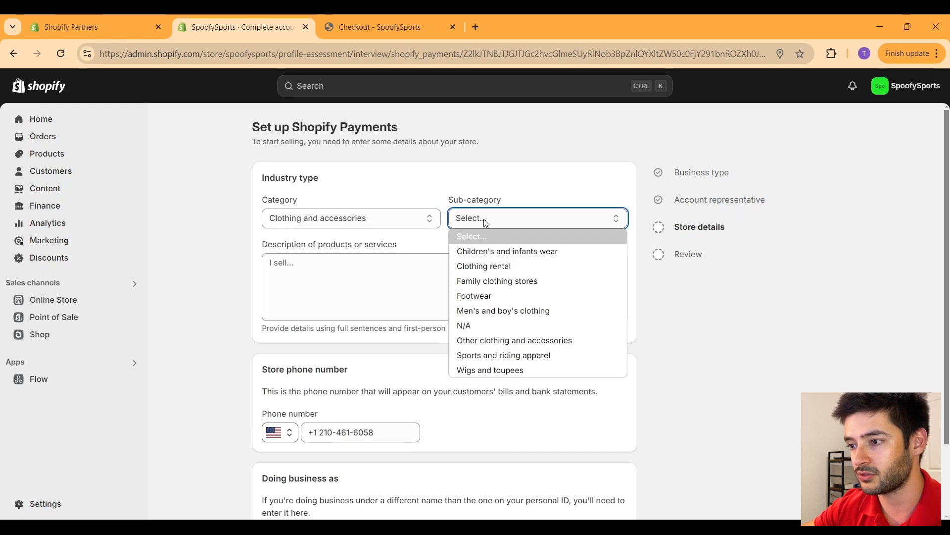
left_click(493, 358)
- Describe the products as 'Sports clothes', keep SpoofySports as business name, and continue to Review
left_click(322, 288)
type("Sports clothes")
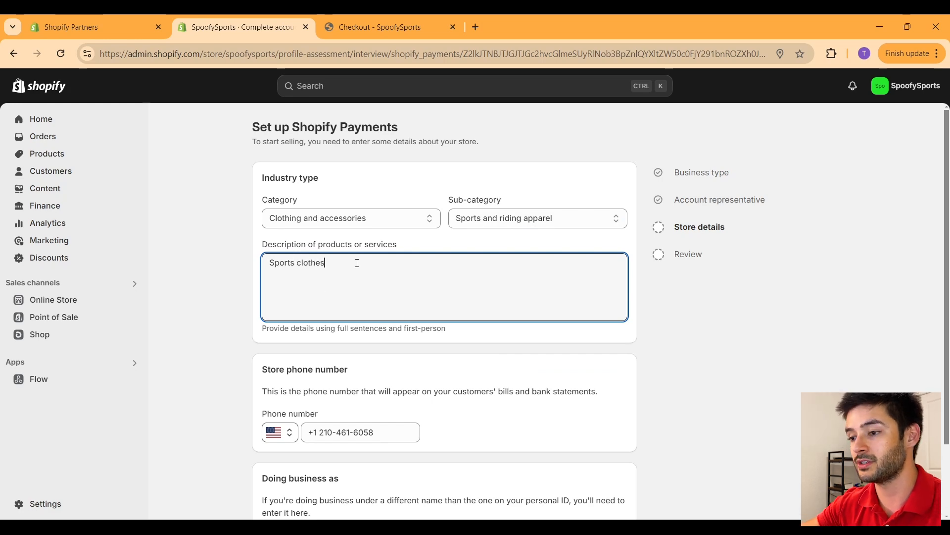
key("ctrl+a")
scroll(493, 326, "down", 2)
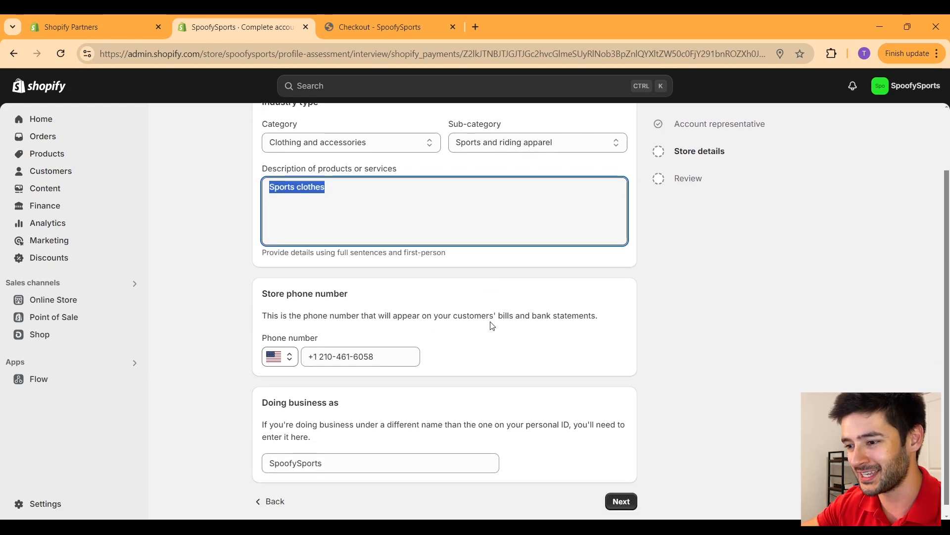
left_click(356, 460)
key("ctrl+a")
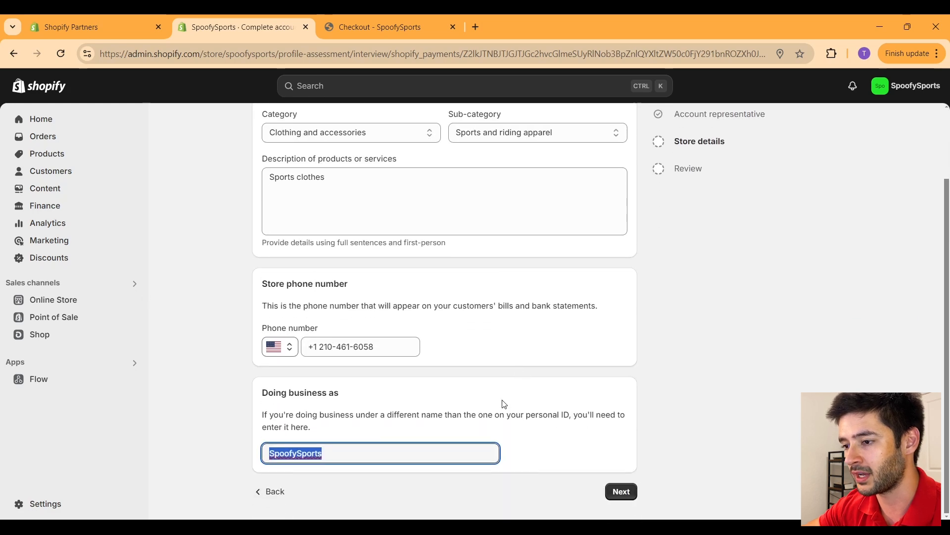
scroll(493, 361, "up", 2)
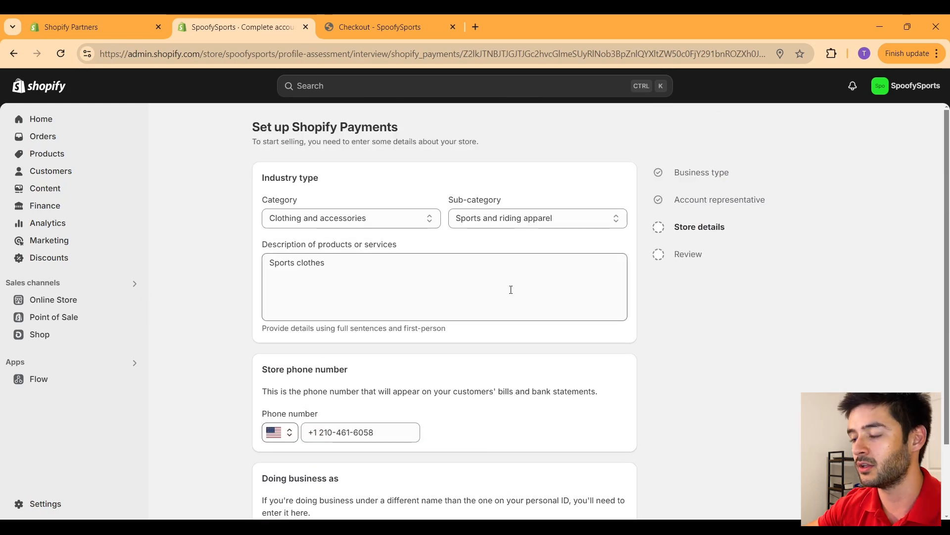
scroll(511, 289, "down", 2)
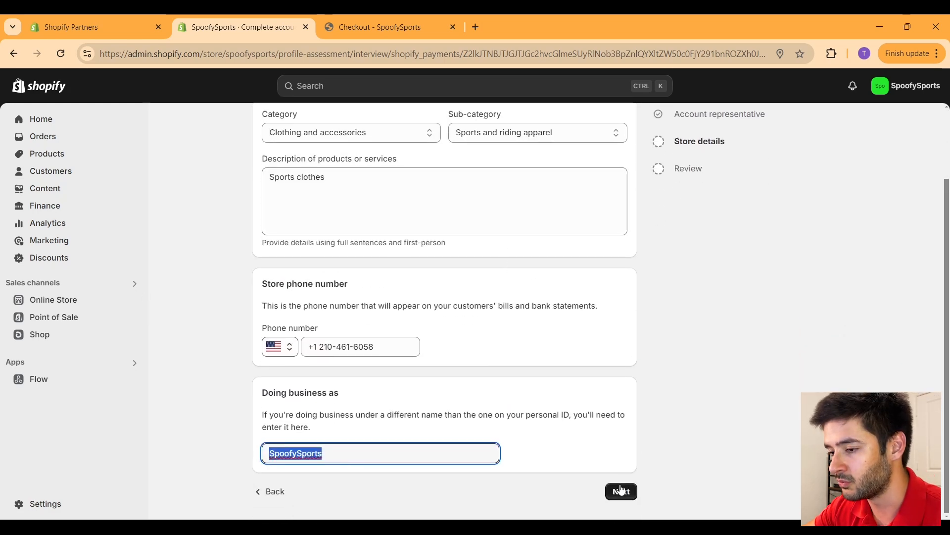
left_click(621, 491)
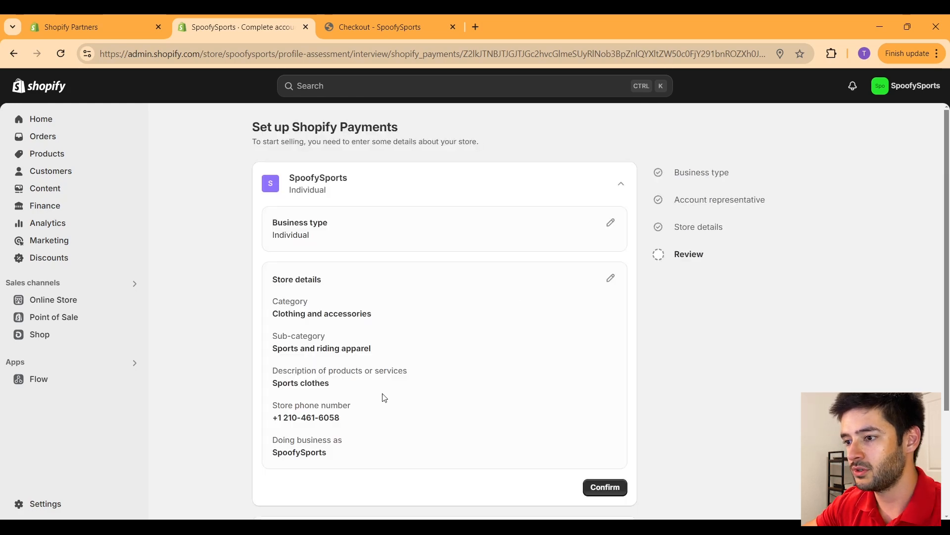
- Confirm store and representative details, agree to the terms, and submit Shopify Payments for verification
left_click(598, 487)
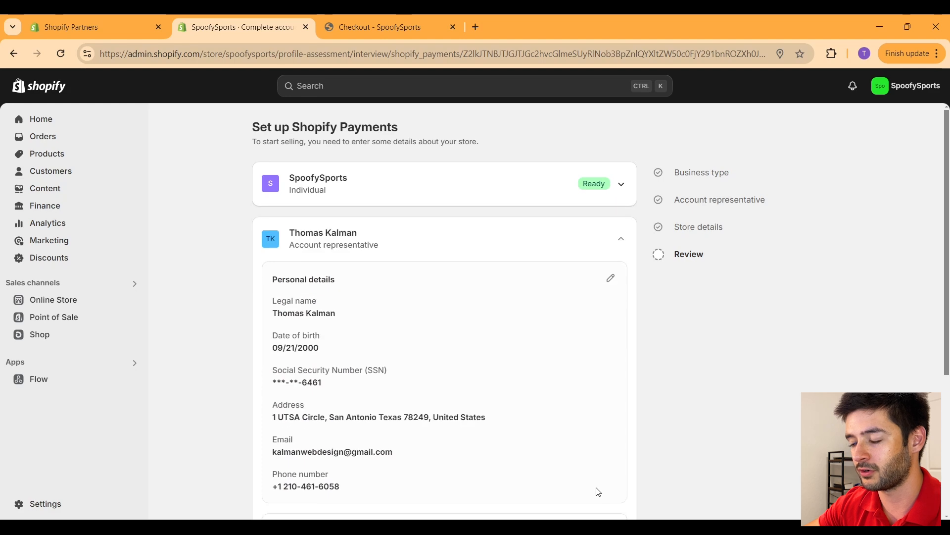
scroll(488, 382, "down", 5)
left_click_drag(391, 344, 272, 338)
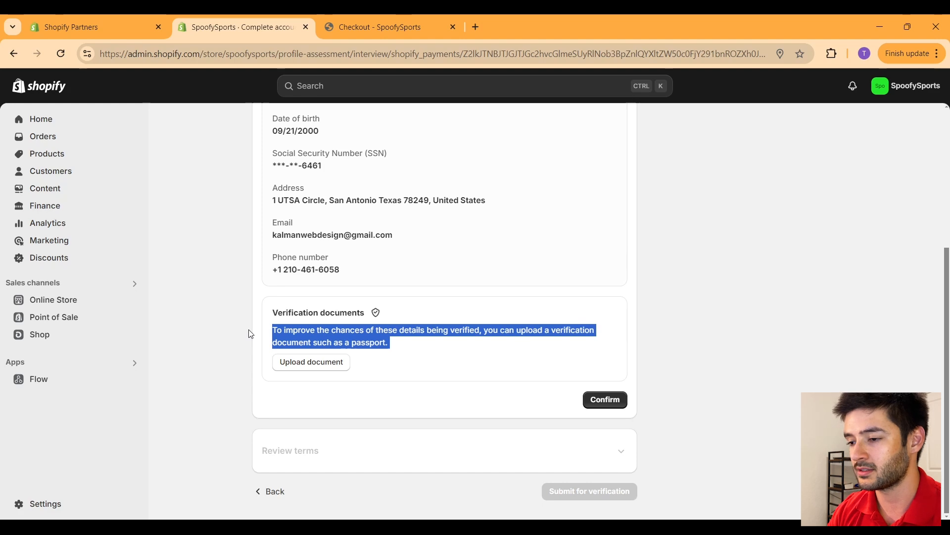
left_click(556, 388)
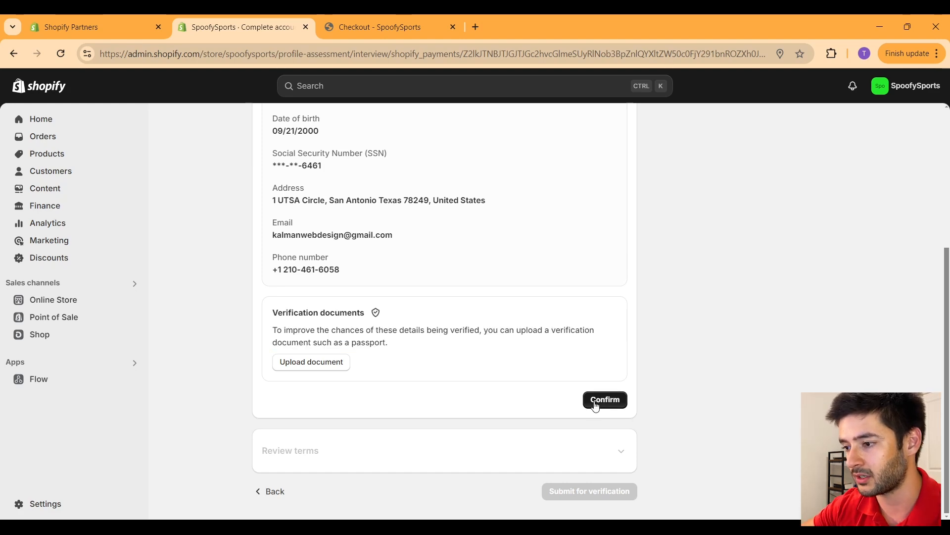
left_click(611, 403)
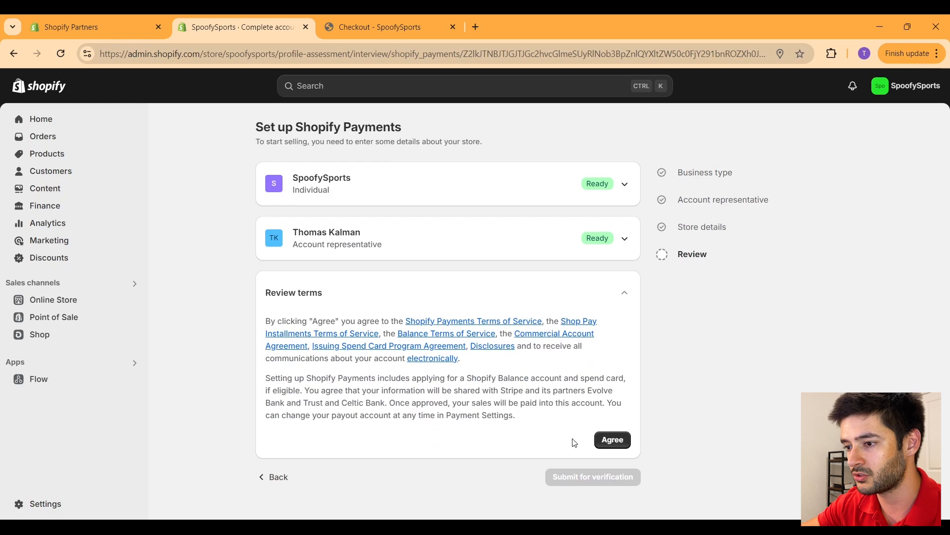
left_click(612, 445)
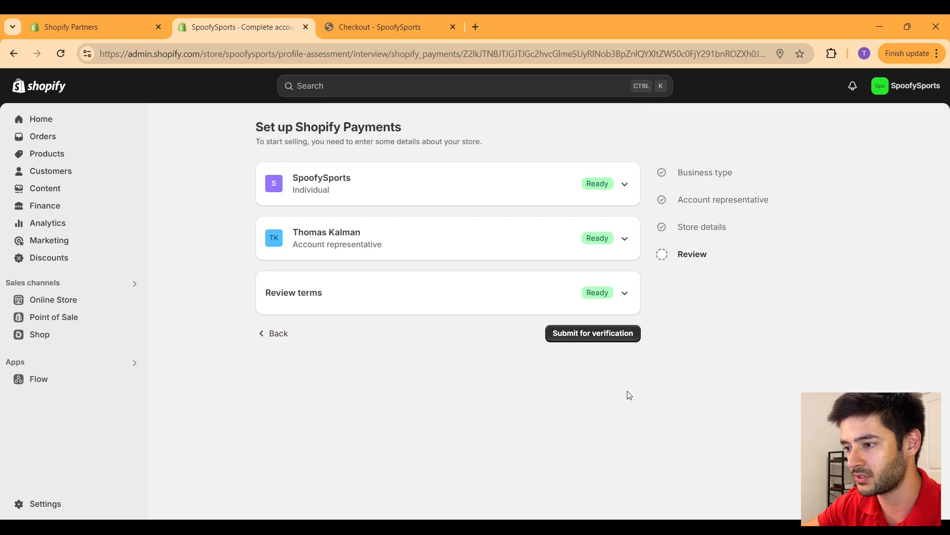
left_click(607, 334)
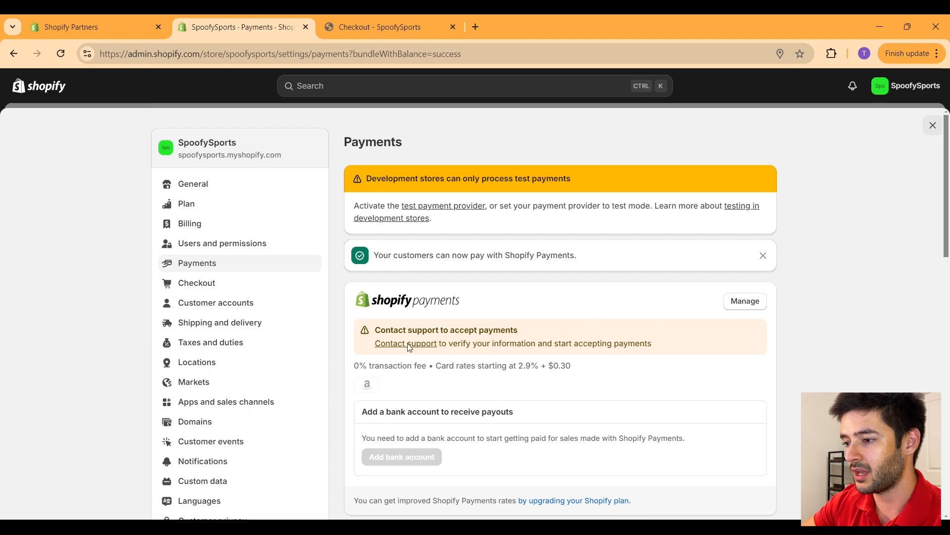
- Turn on test mode for Shopify Payments and note the simulated-transactions warning
left_click(735, 306)
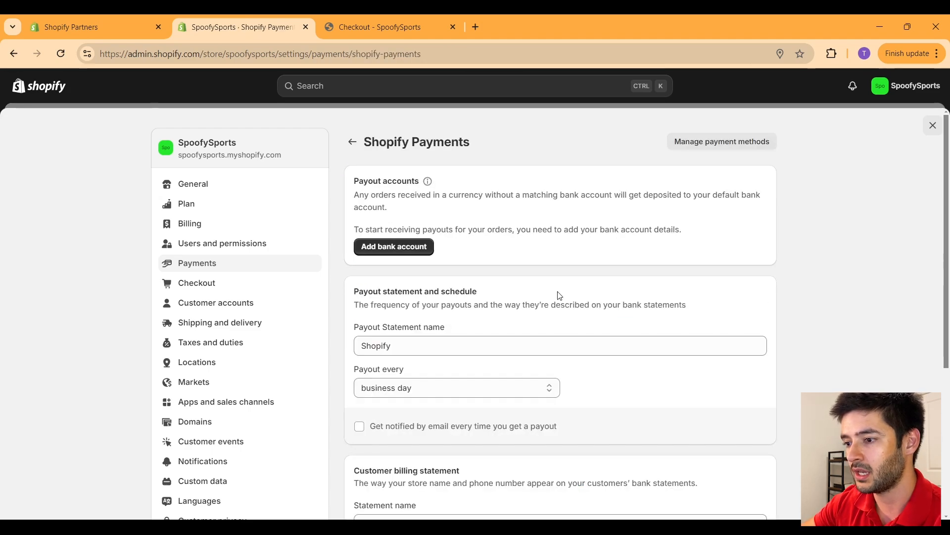
scroll(559, 295, "down", 5)
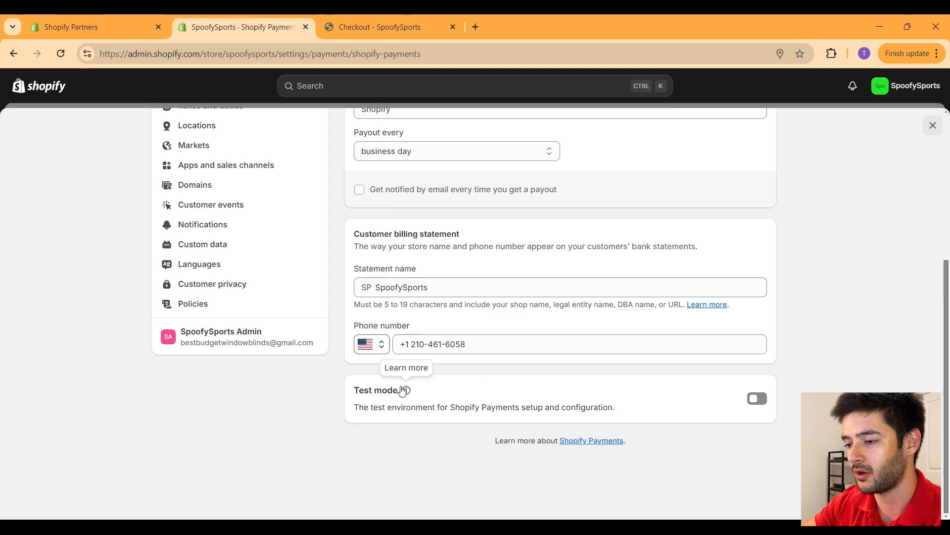
left_click(766, 399)
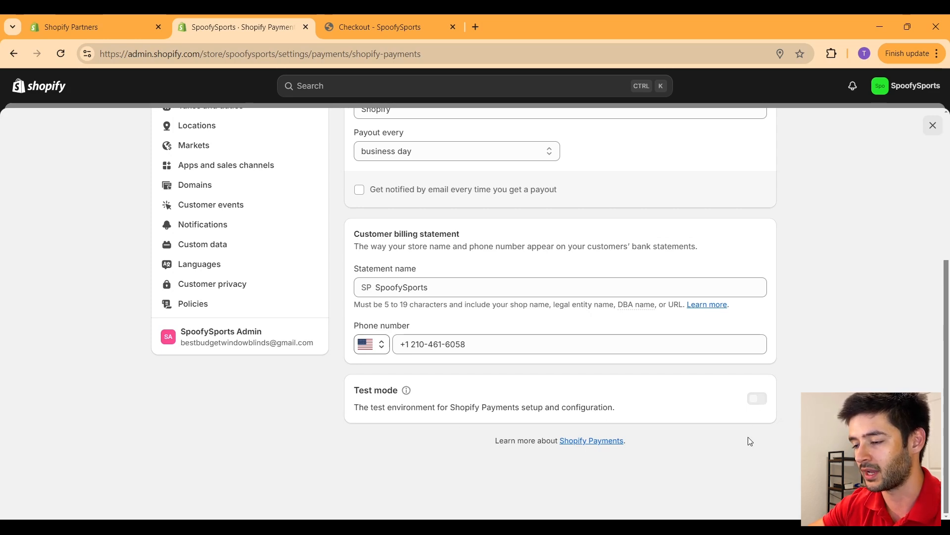
left_click_drag(384, 433, 665, 434)
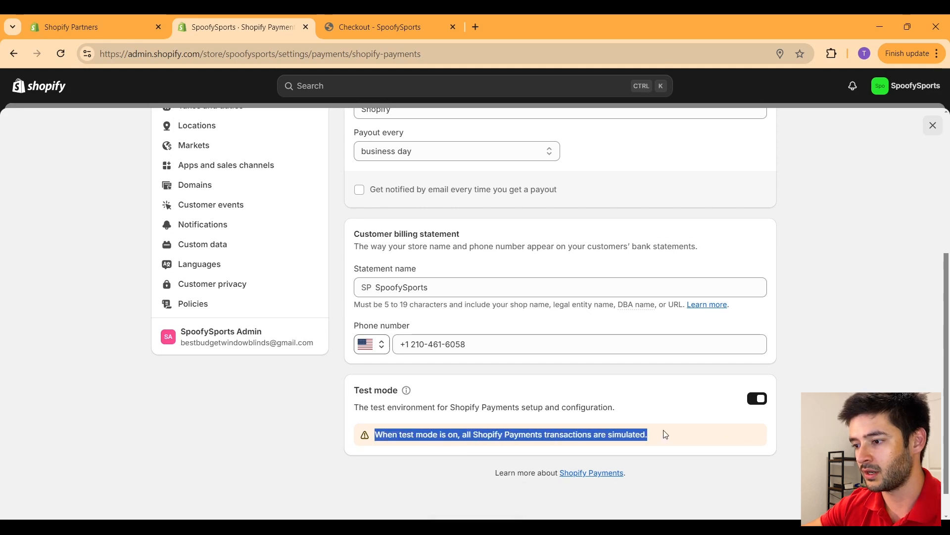
- Return to the main Payments settings and bring the store's checkout page back
scroll(666, 424, "up", 5)
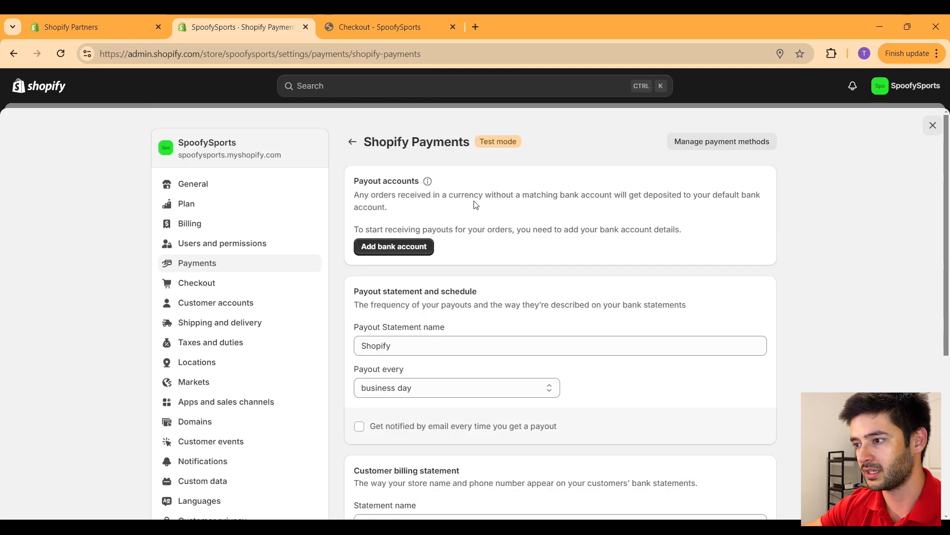
scroll(456, 230, "down", 5)
scroll(456, 233, "up", 5)
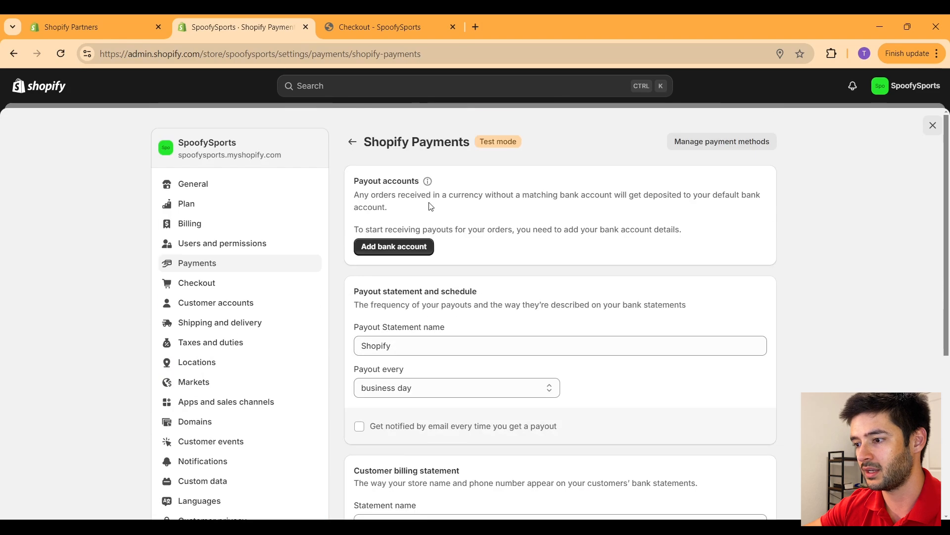
left_click(347, 143)
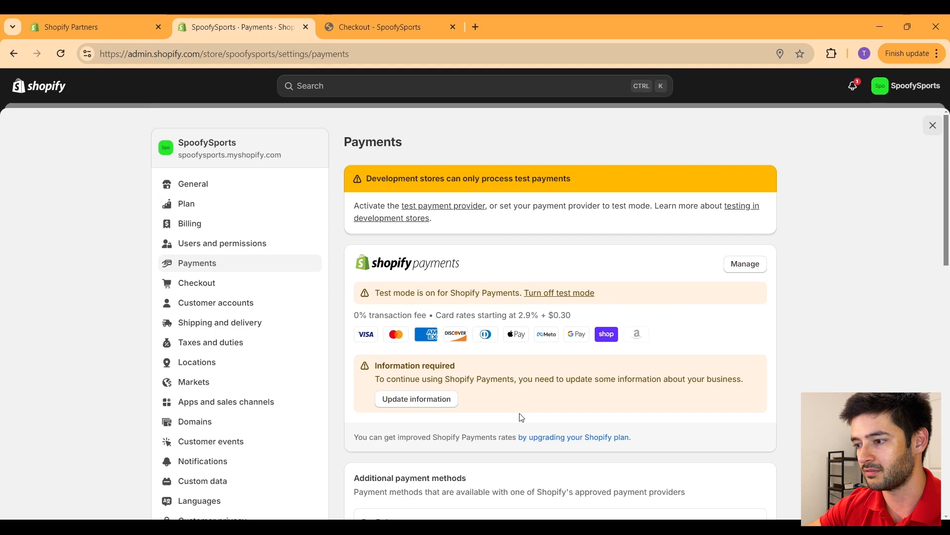
left_click(376, 26)
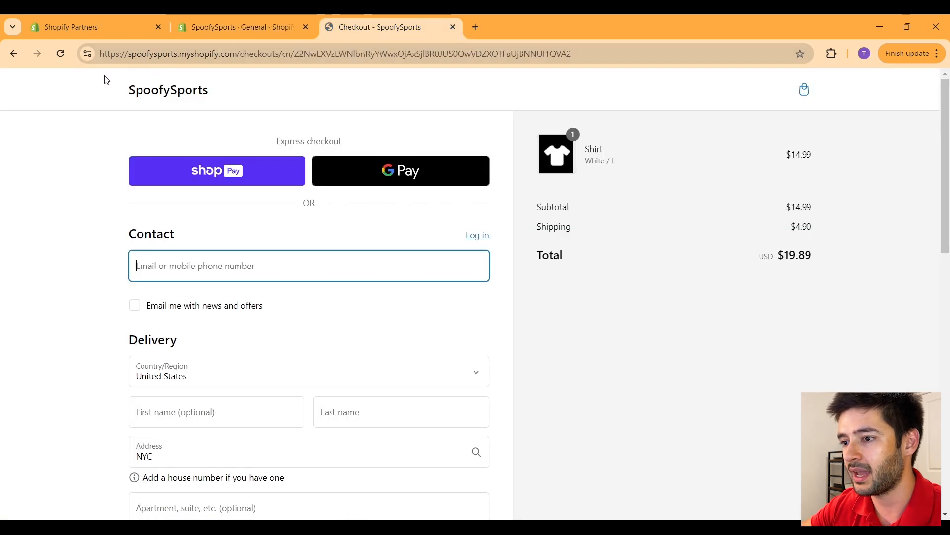
- Reload the checkout so the Payment section offers empty credit card fields at $19.89
left_click(61, 53)
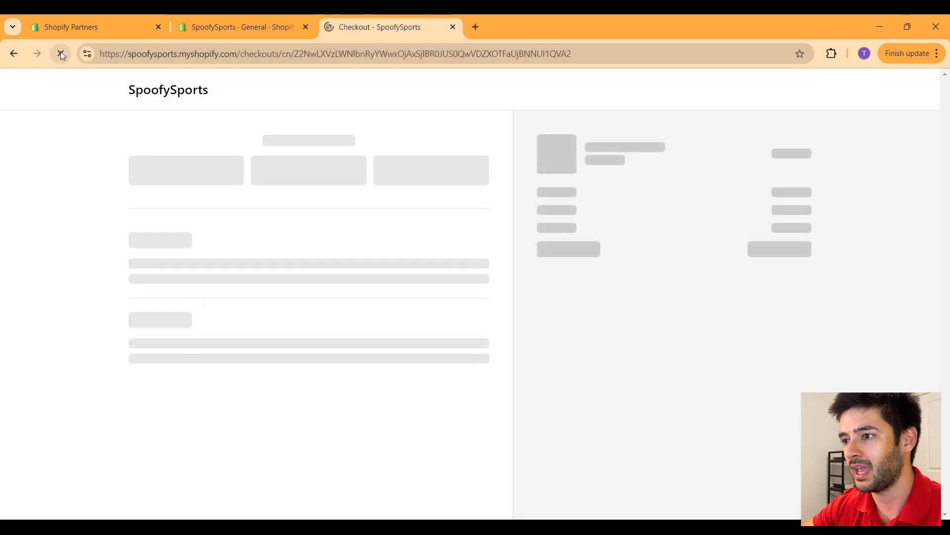
scroll(263, 198, "down", 10)
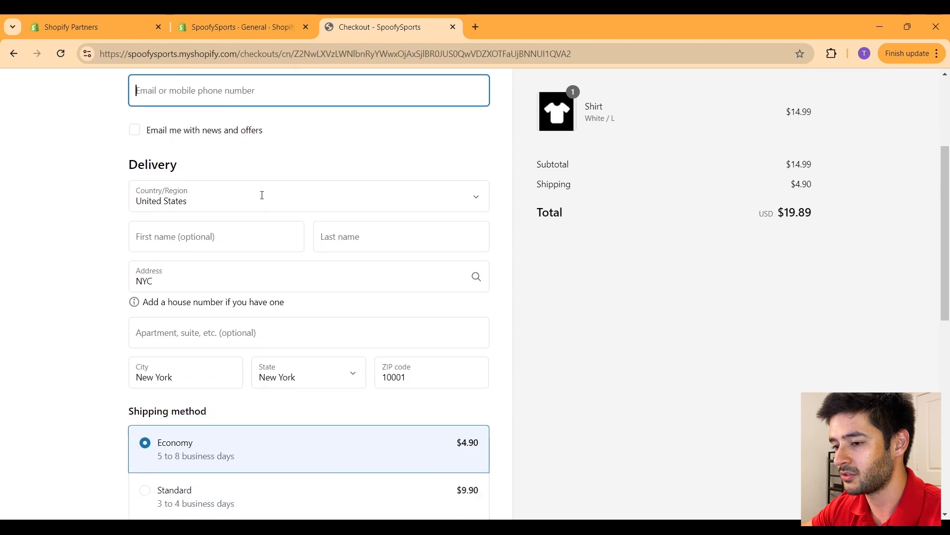
scroll(262, 195, "down", 2)
scroll(322, 325, "up", 1)
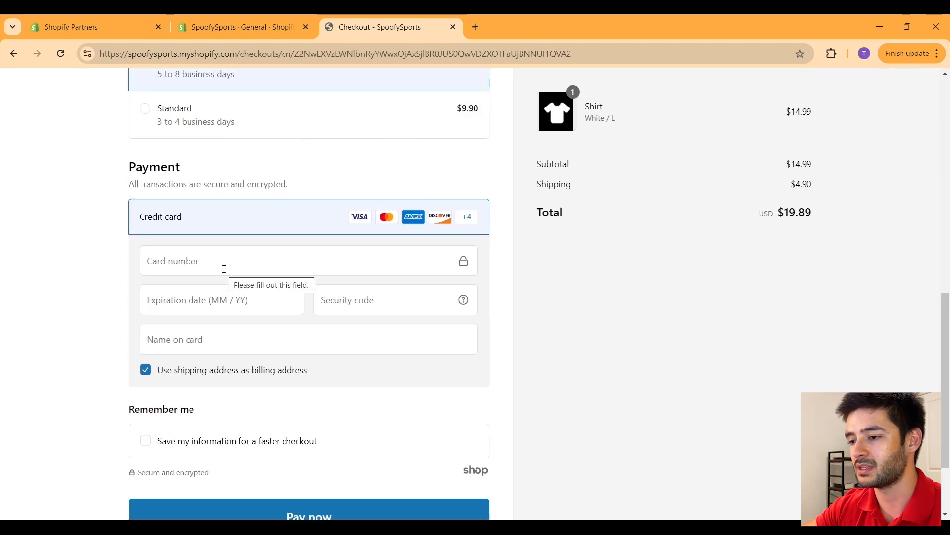
mouse_move(472, 219)
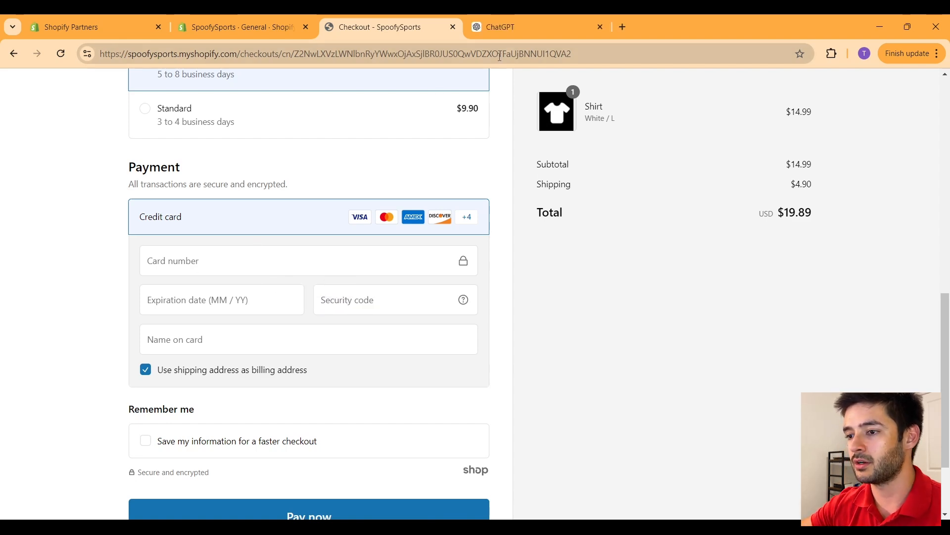
- Ask ChatGPT for 'stripe test card numbers'
left_click(534, 33)
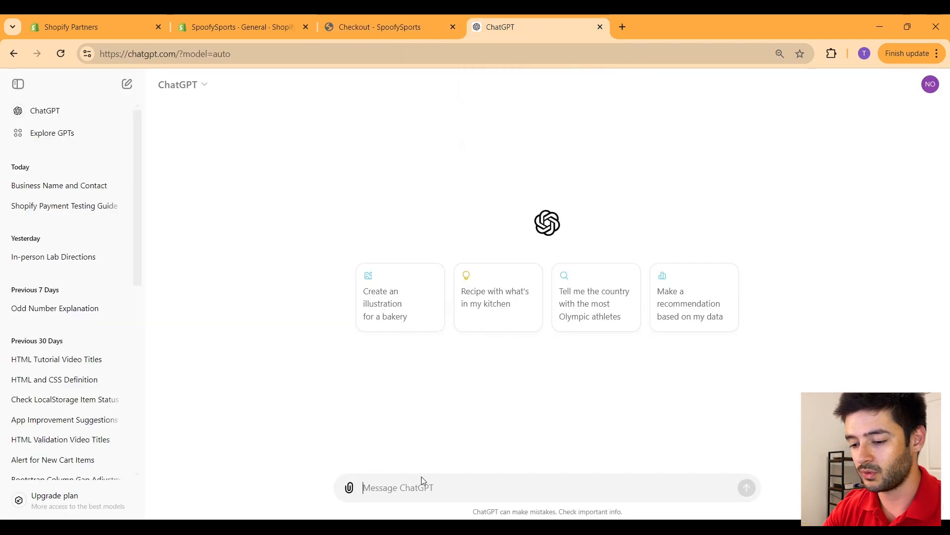
type("stripe test")
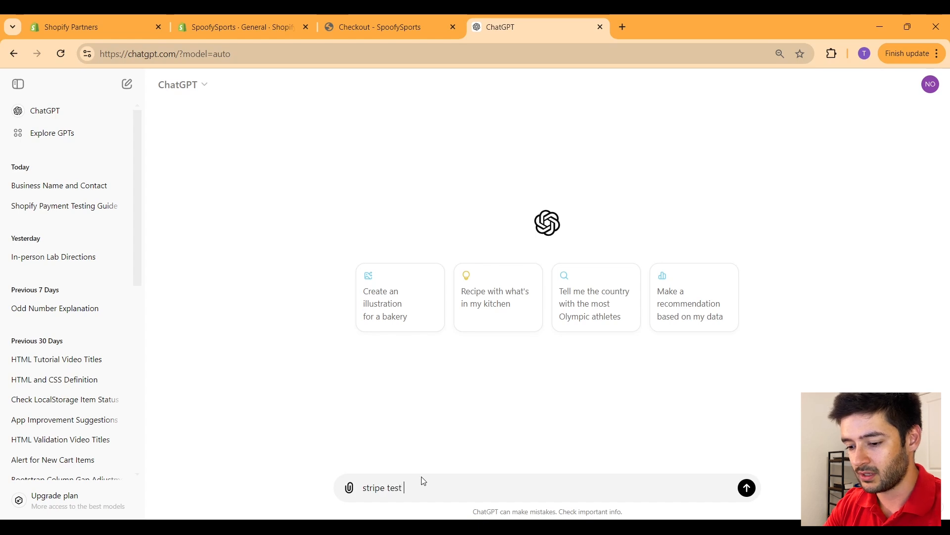
type(" card numbers")
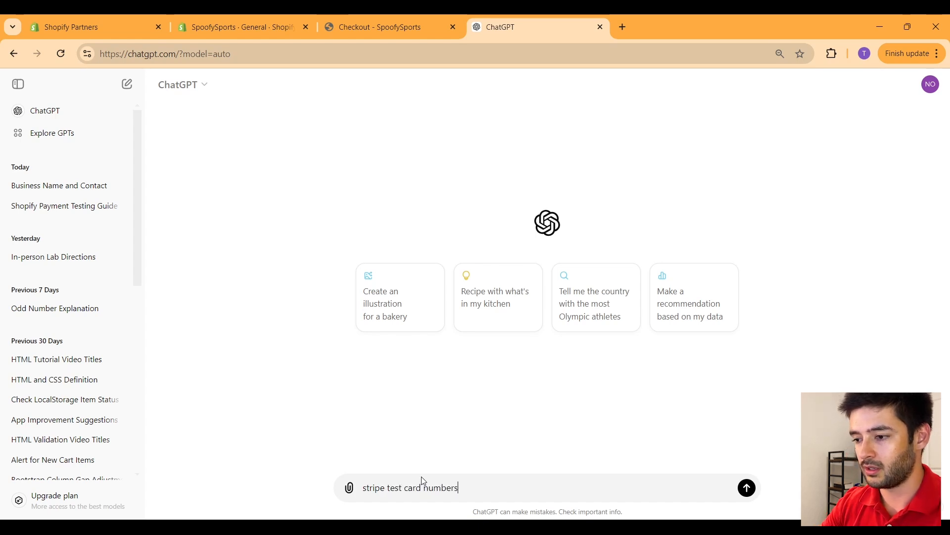
key("Return")
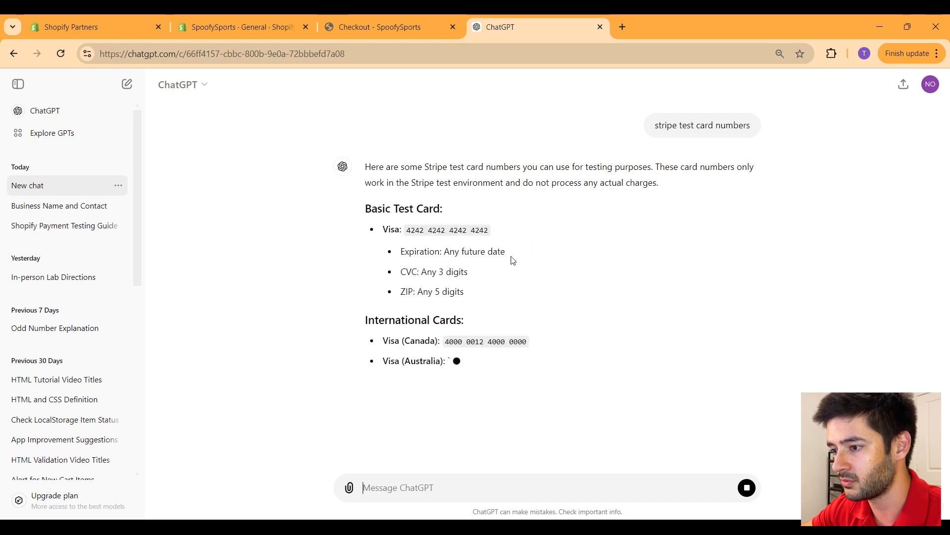
left_click_drag(503, 231, 476, 224)
left_click_drag(404, 236, 485, 231)
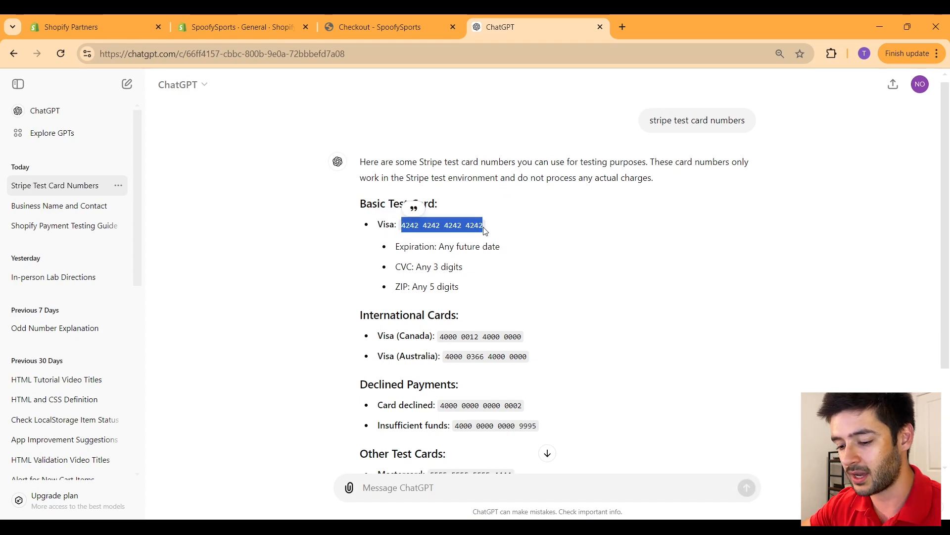
left_click(346, 15)
left_click(194, 265)
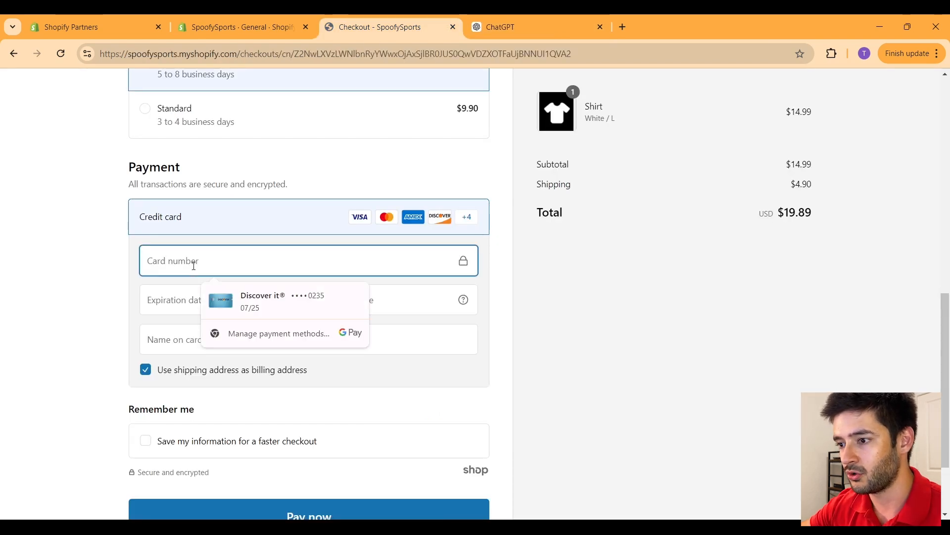
key("ctrl+v")
left_click(190, 293)
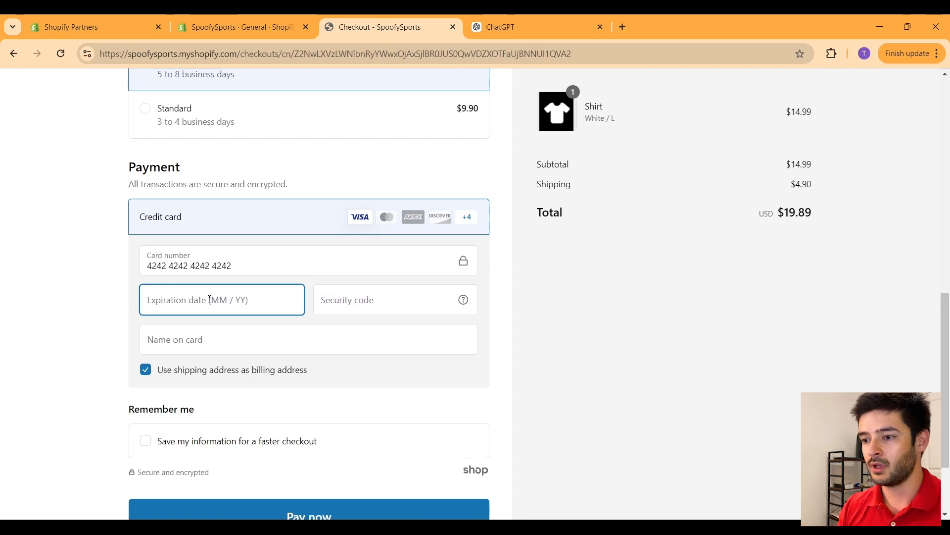
type("10 /")
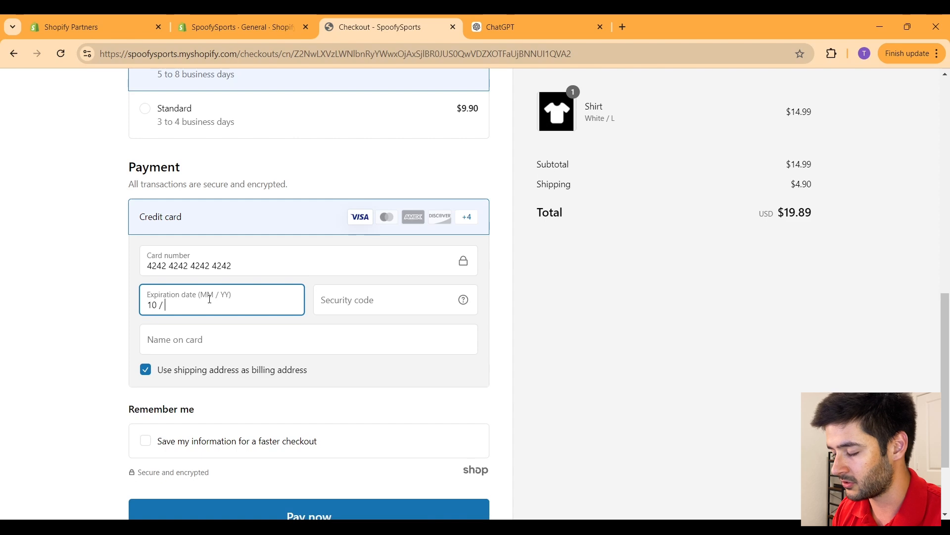
left_click(356, 294)
type("123")
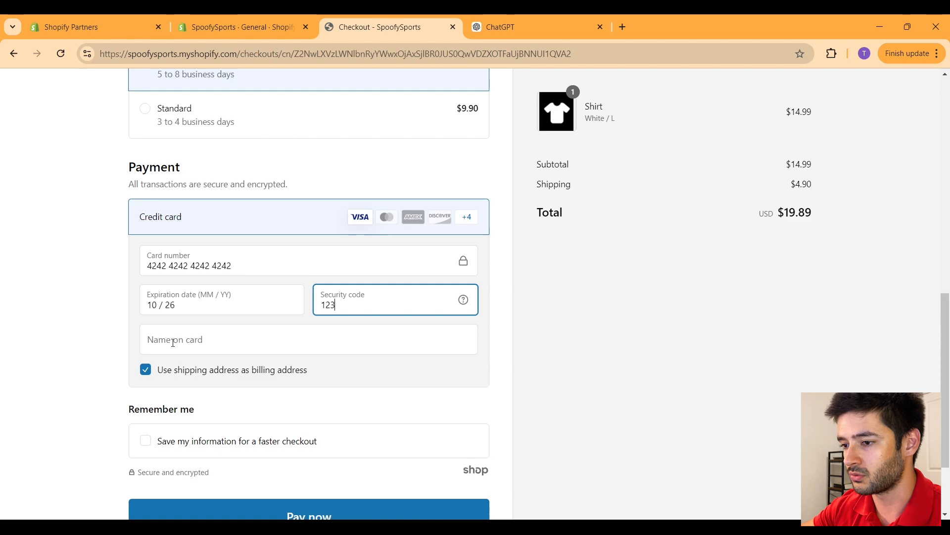
- Enter the cardholder's name and attempt payment, which flags missing email and last name
left_click(222, 340)
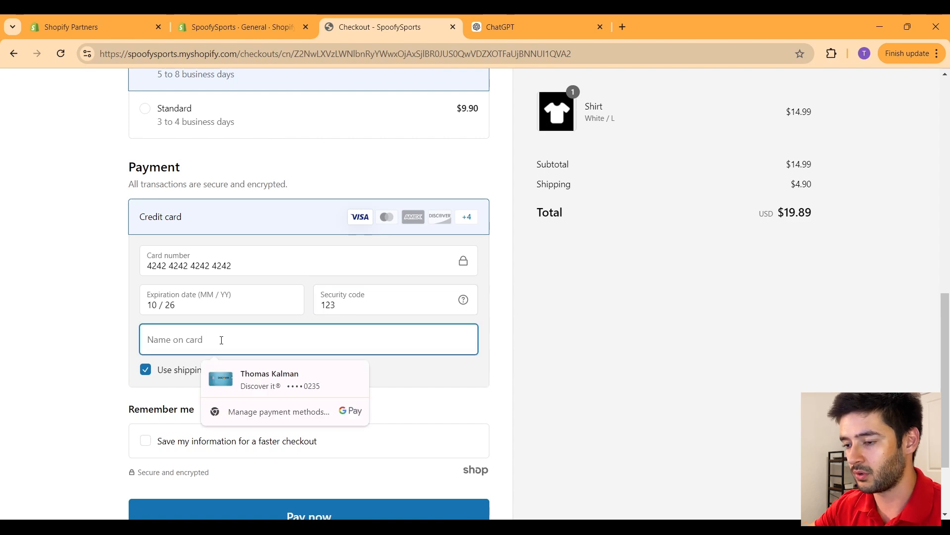
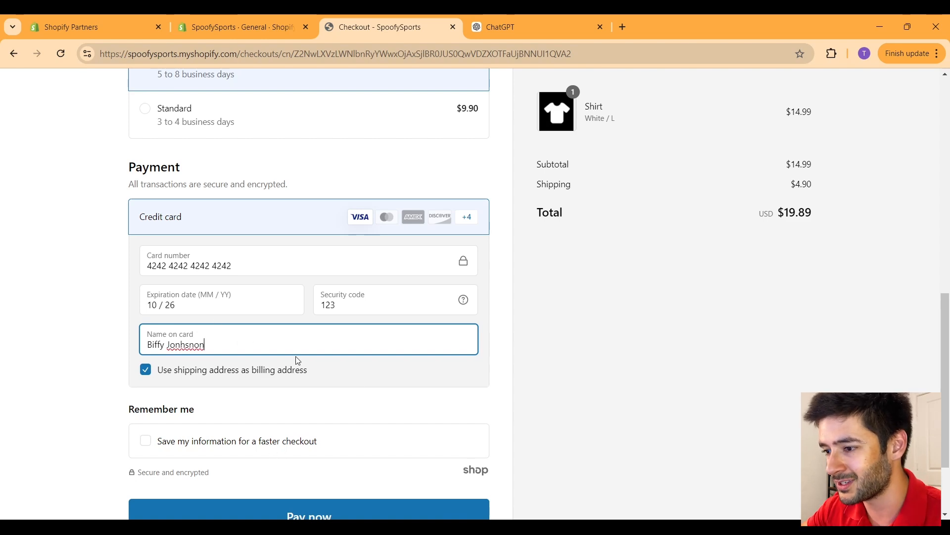
scroll(272, 348, "down", 1)
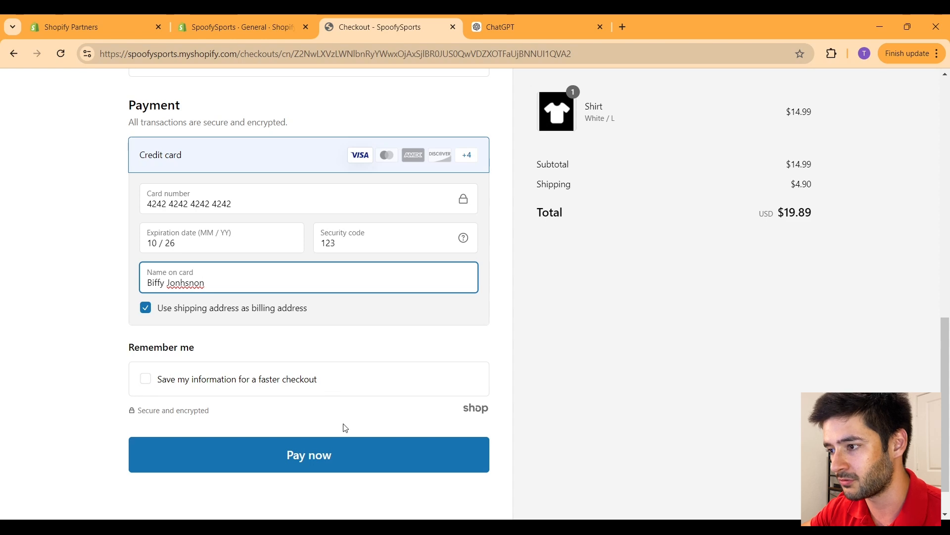
left_click(321, 458)
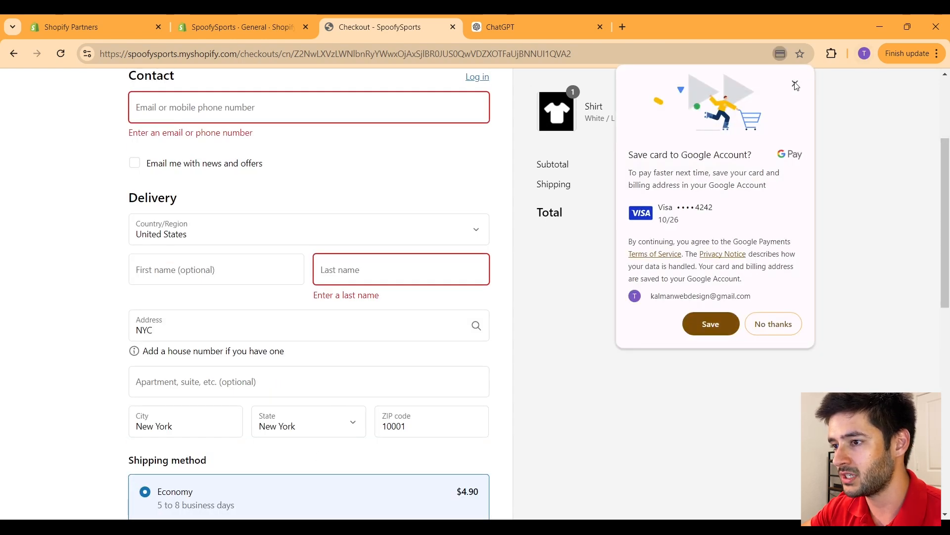
- Dismiss the Google Pay save-card prompt and autofill the contact email and delivery last name
left_click(795, 84)
scroll(384, 188, "up", 3)
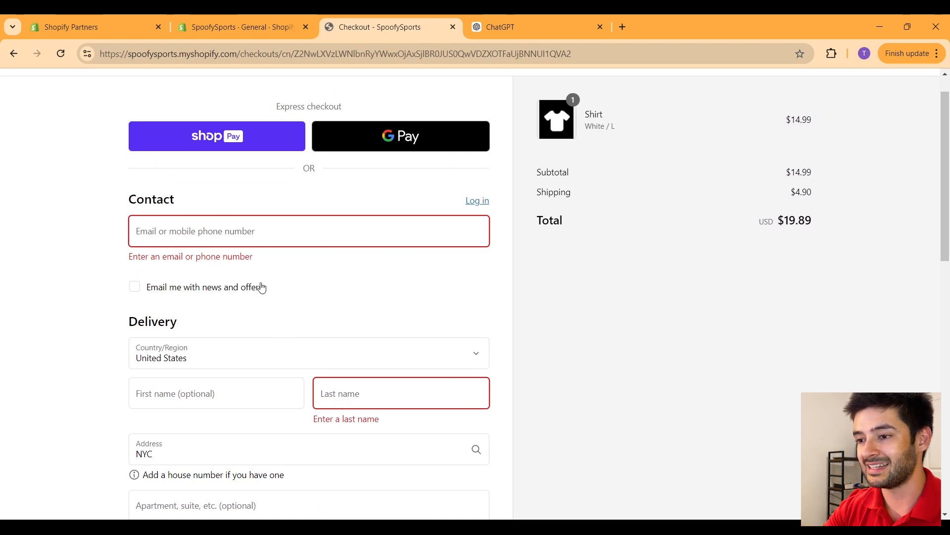
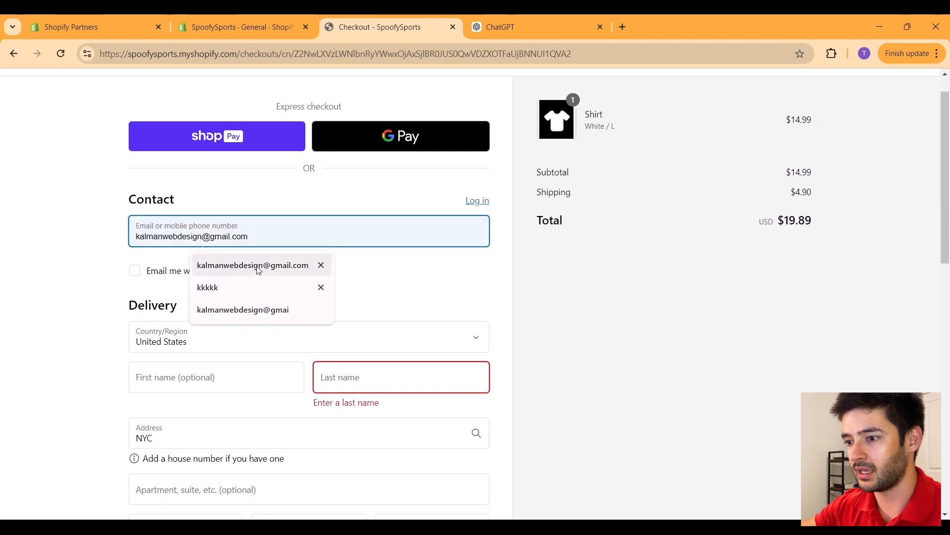
left_click(256, 266)
left_click(380, 383)
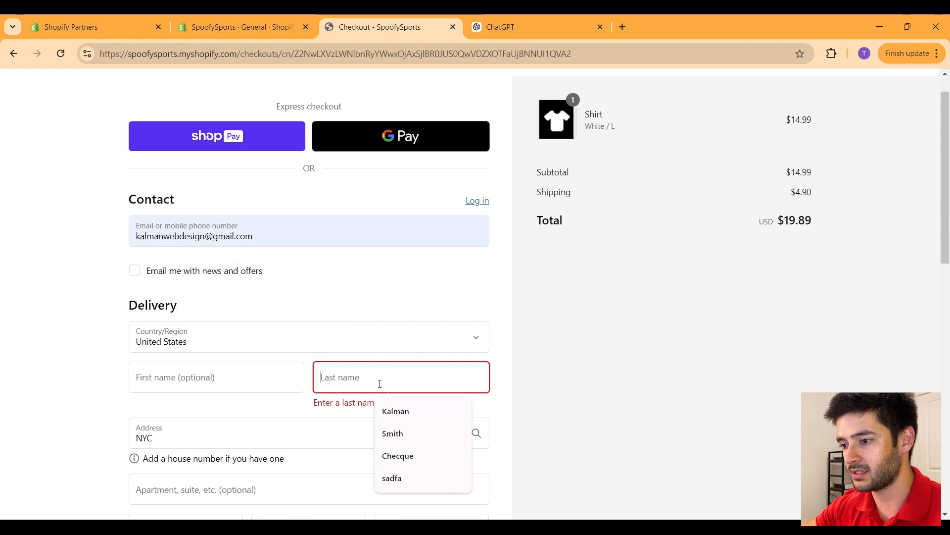
left_click(391, 411)
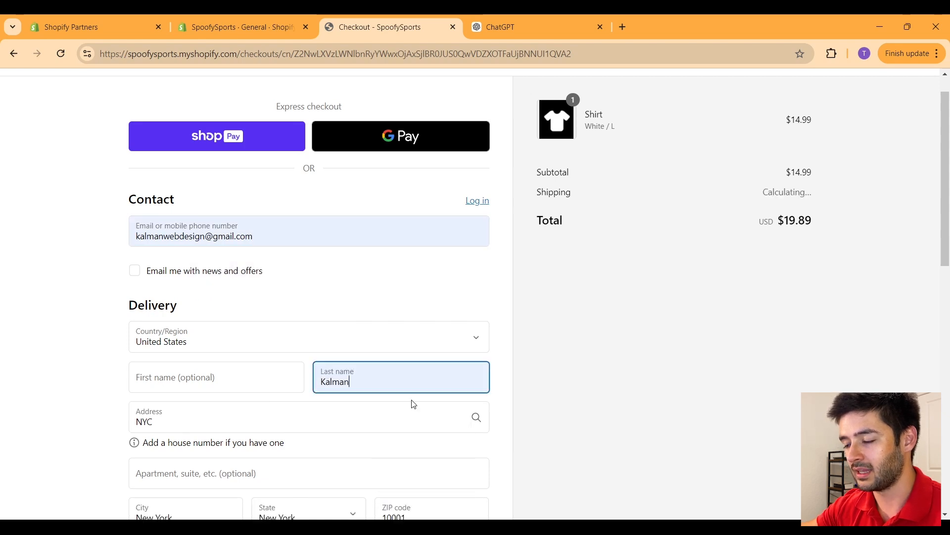
scroll(452, 344, "down", 1)
scroll(454, 333, "down", 10)
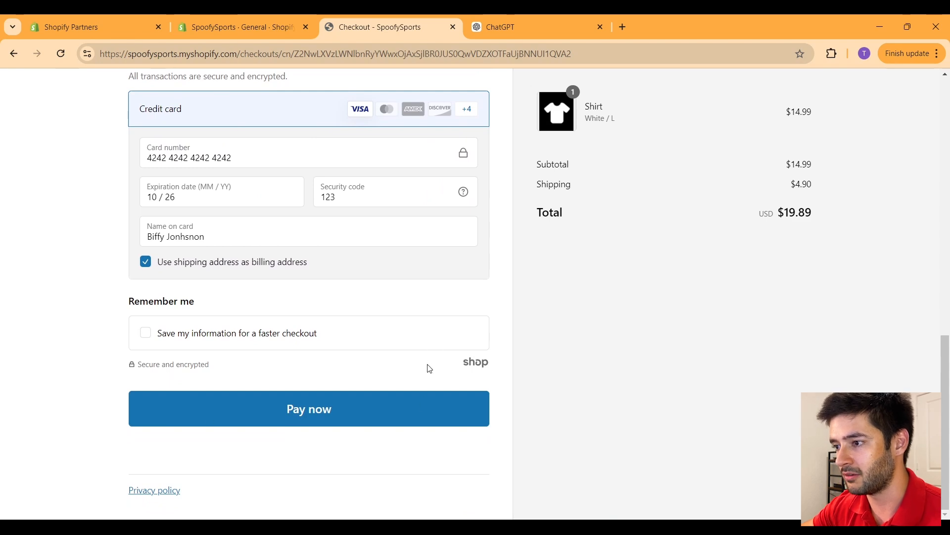
- Pay for the $19.89 Shirt order and review the Thank you confirmation page
left_click(314, 409)
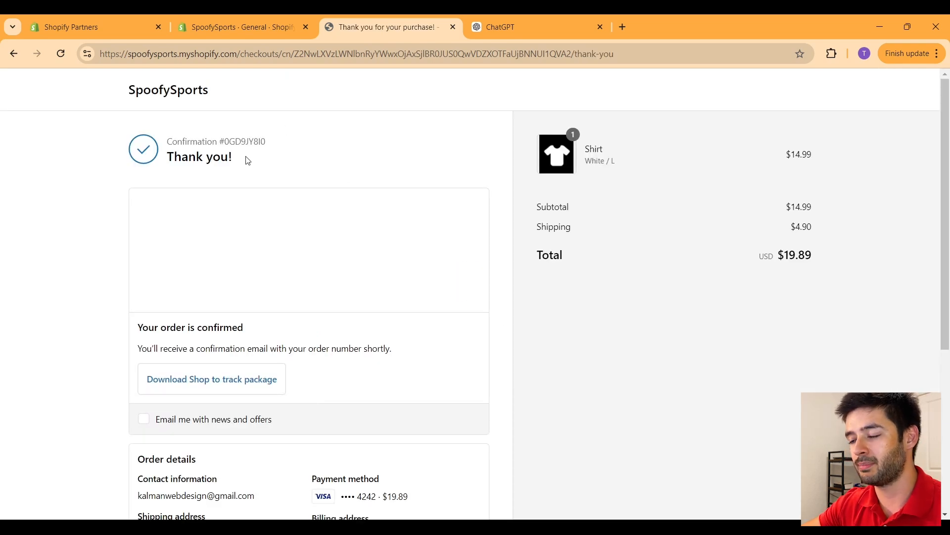
left_click_drag(267, 155, 155, 157)
scroll(295, 282, "down", 3)
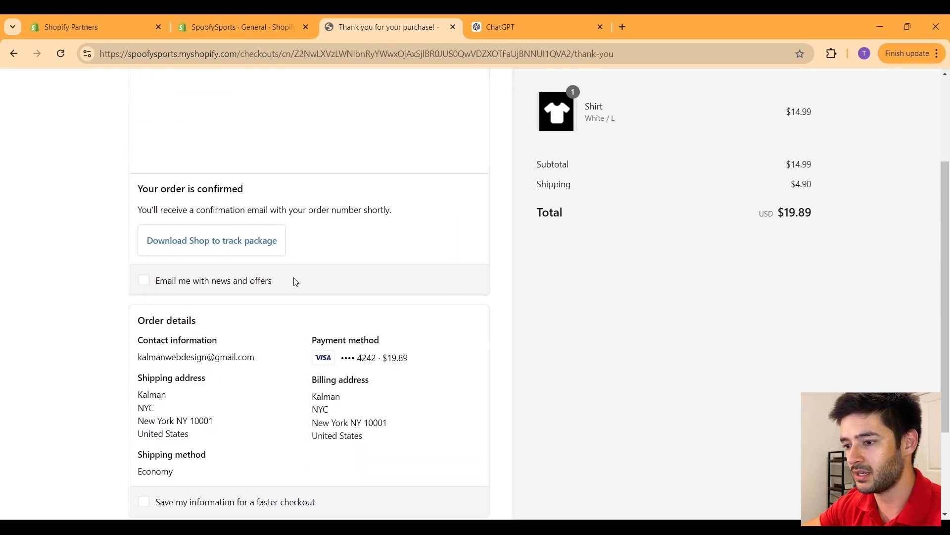
scroll(295, 281, "down", 3)
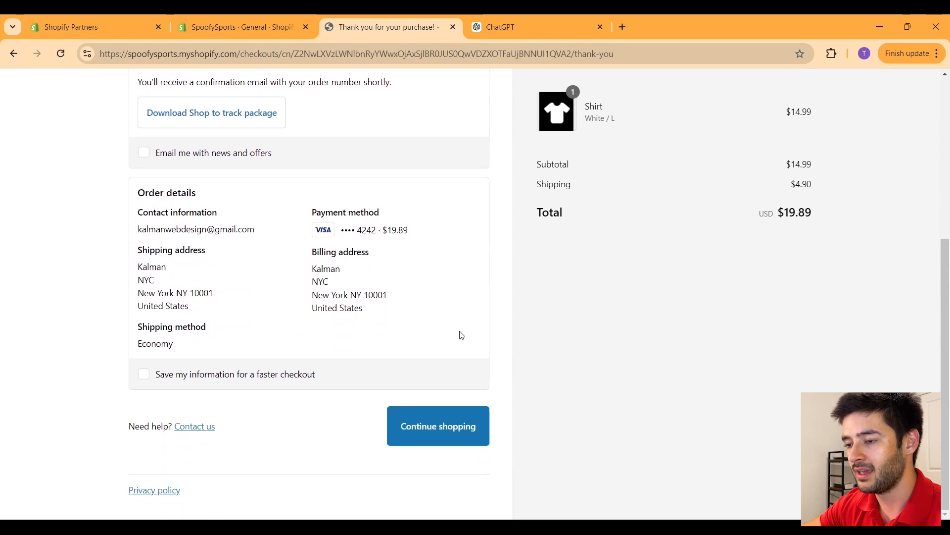
scroll(461, 335, "up", 6)
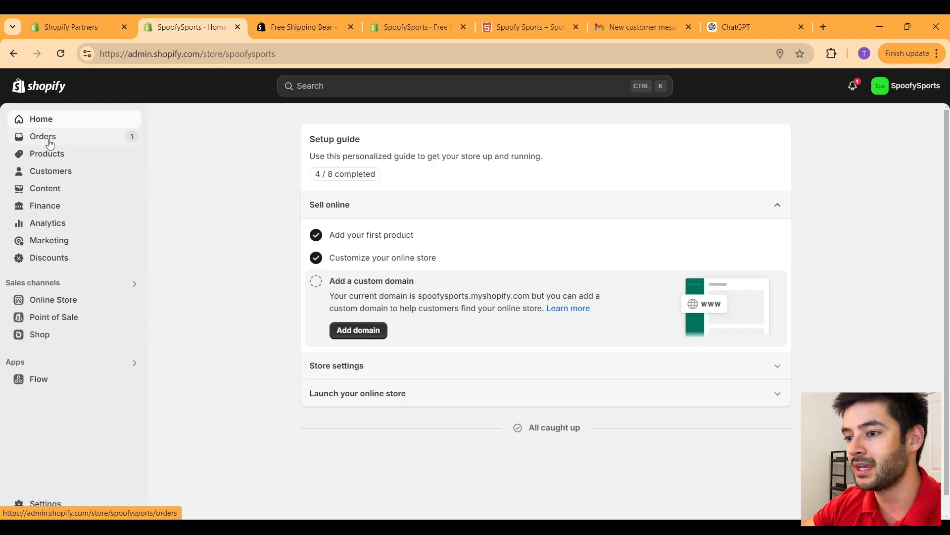
- Open the Orders list and locate the new paid test order
left_click(50, 142)
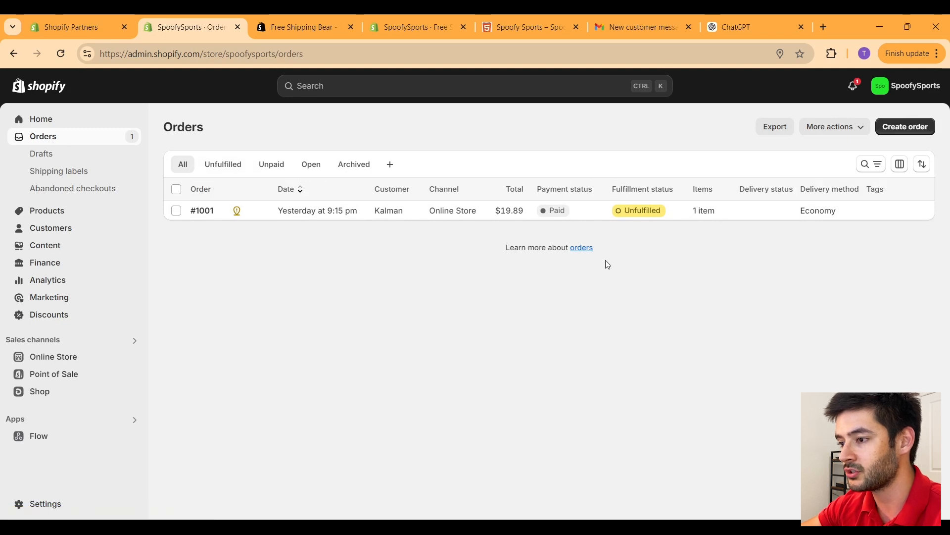
left_click_drag(875, 214, 186, 215)
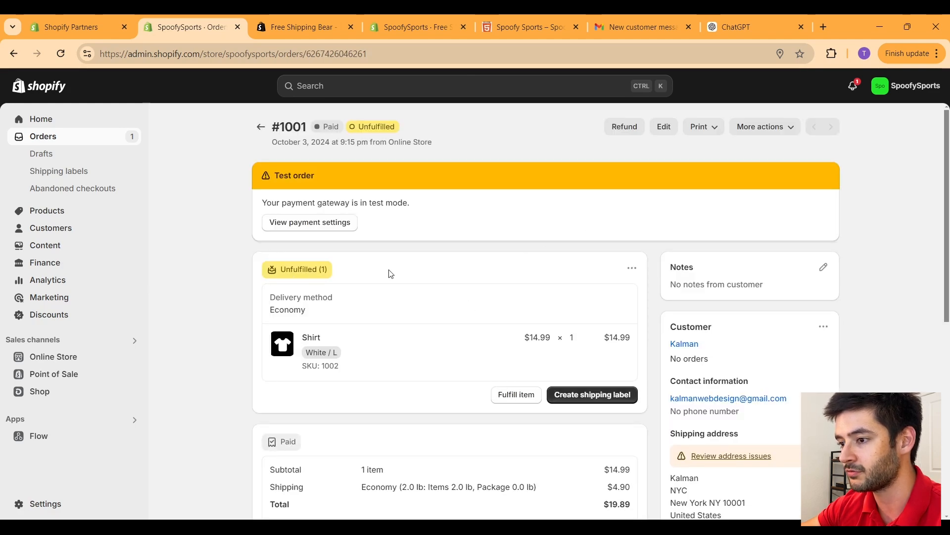
scroll(492, 308, "down", 4)
scroll(530, 316, "down", 4)
scroll(531, 316, "up", 4)
scroll(530, 316, "up", 4)
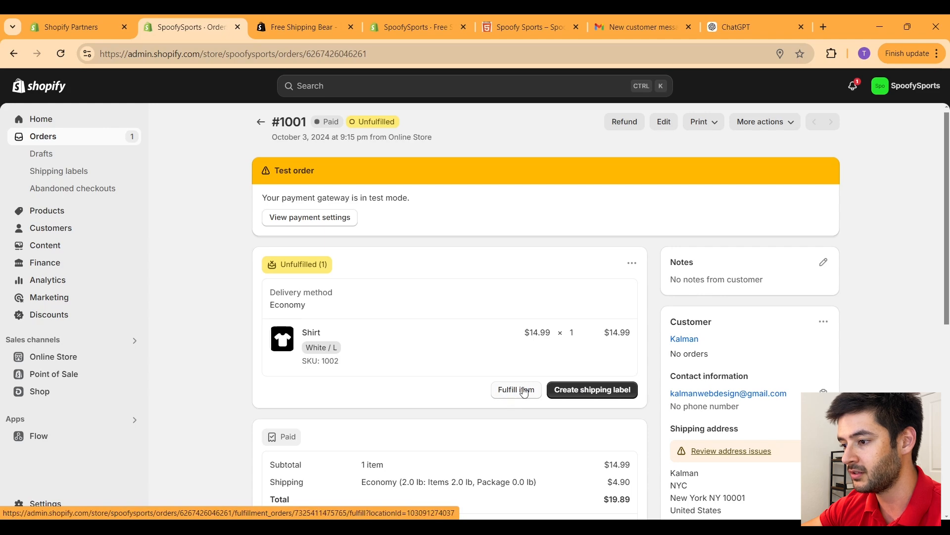
- Start fulfilling the Shirt with a shipping label, closing the Add package form
left_click(524, 392)
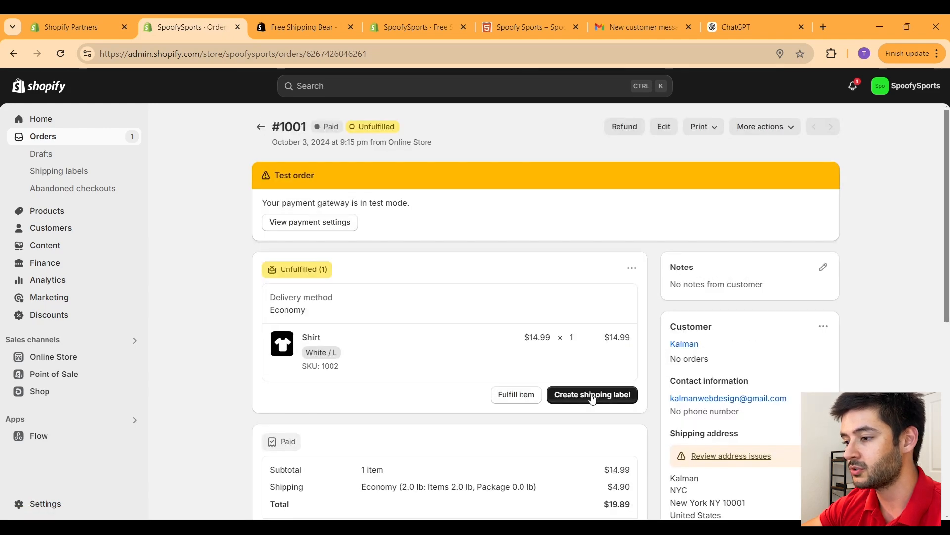
left_click(593, 395)
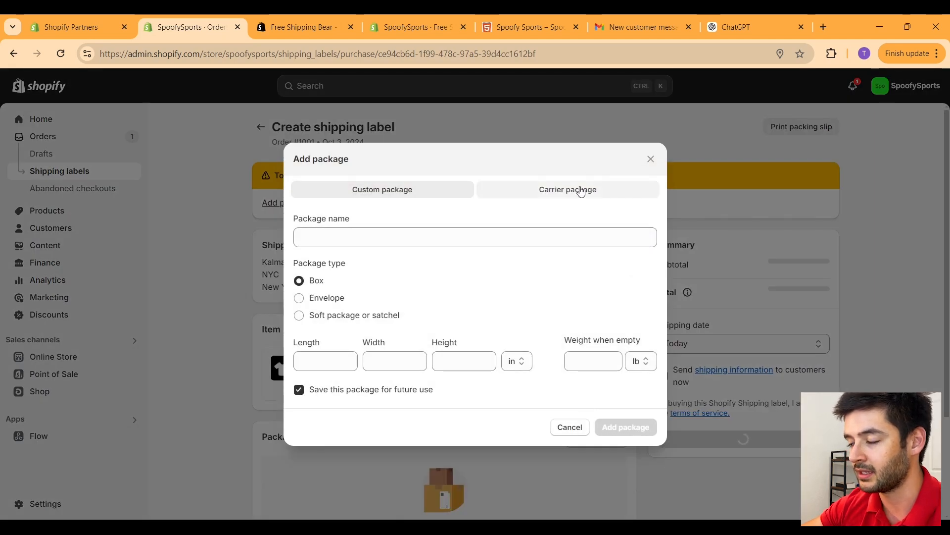
left_click(653, 159)
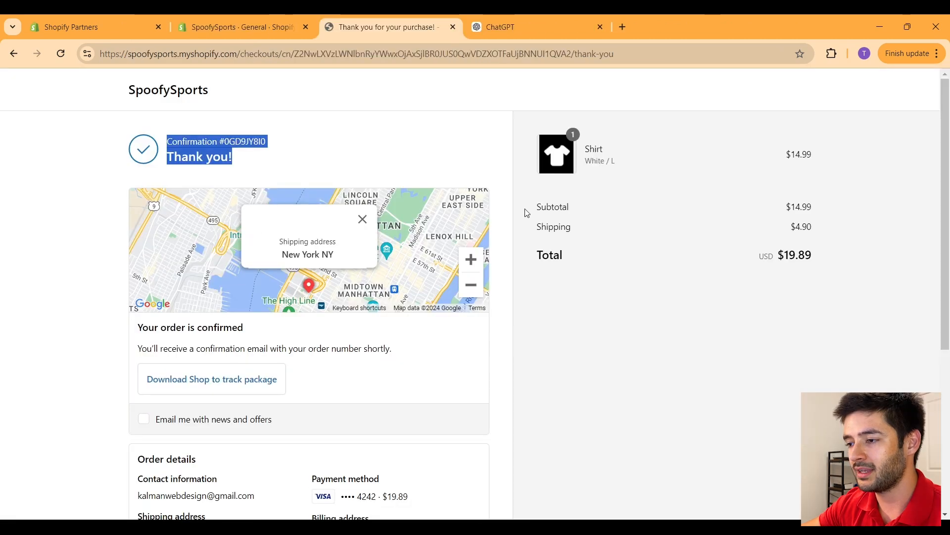
- Check the Subtotal, Shipping and Total lines on the Thank you page, then return to the admin
left_click_drag(536, 207, 574, 230)
left_click_drag(537, 258, 574, 265)
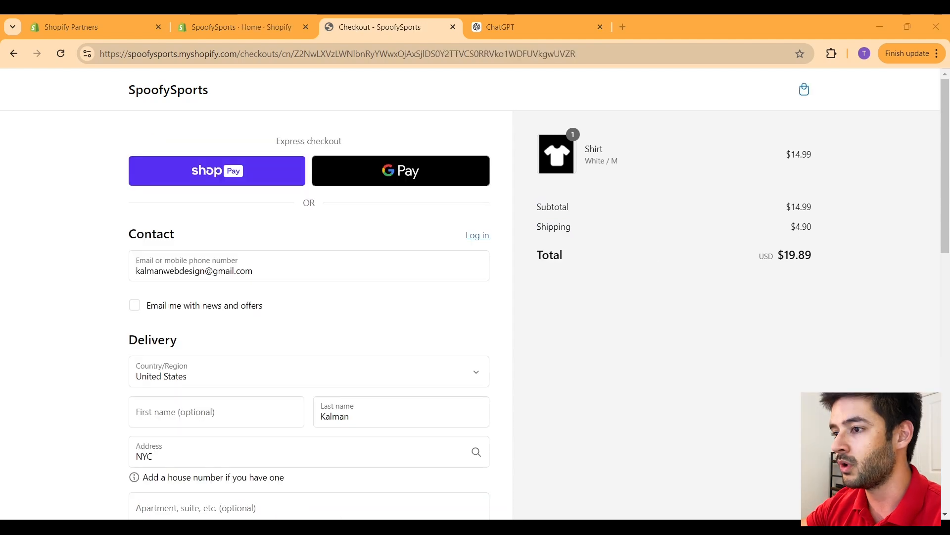
left_click(246, 33)
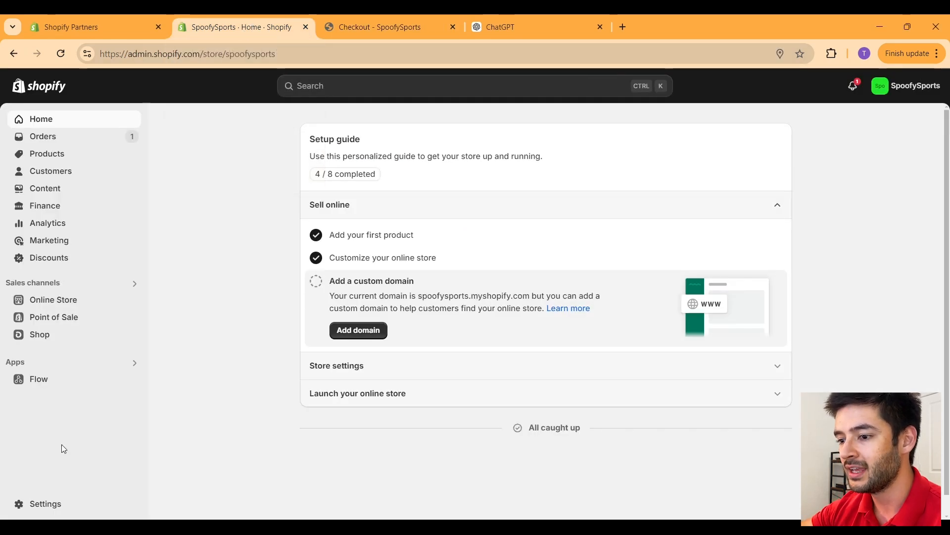
- Open Settings and go to Taxes and duties
left_click(58, 502)
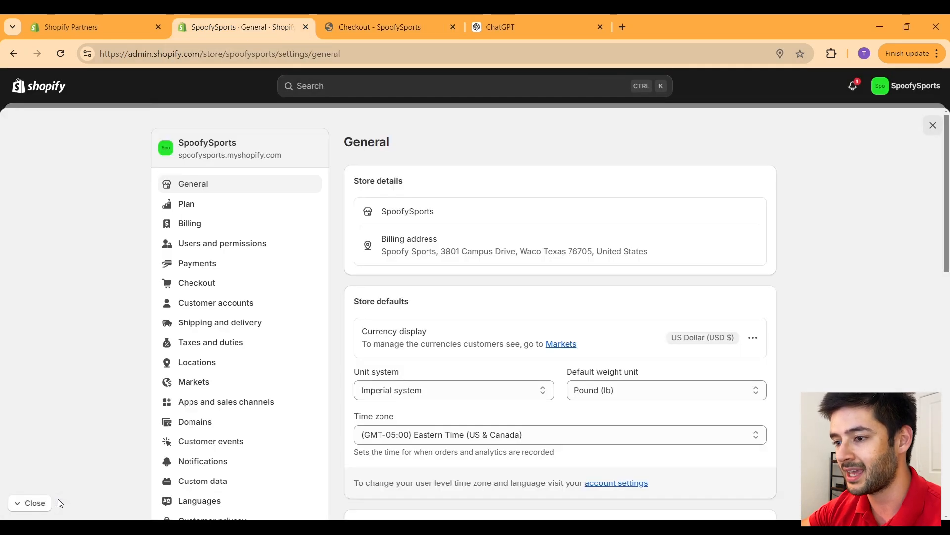
left_click(202, 344)
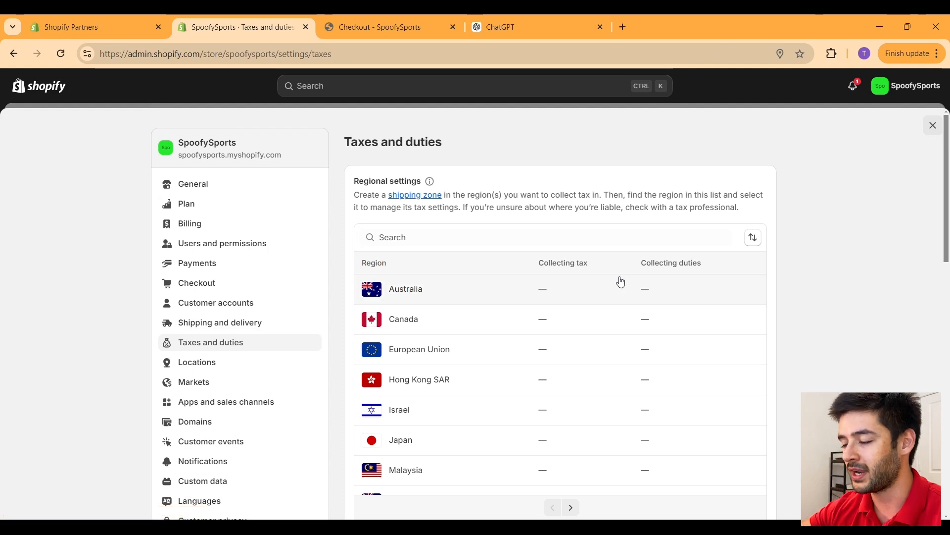
- Open the United States tax region and its tax service management page showing Shopify Tax
scroll(618, 282, "down", 1)
scroll(617, 283, "down", 3)
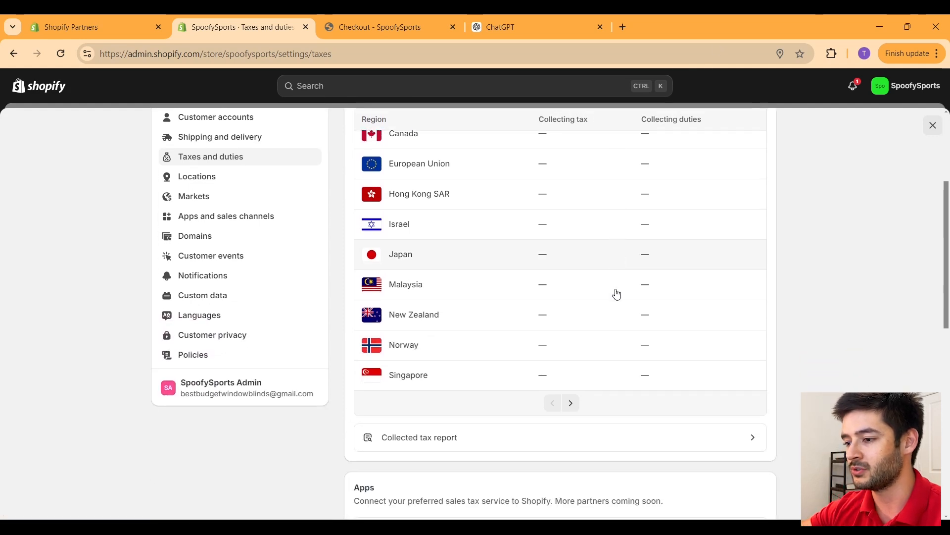
left_click(572, 404)
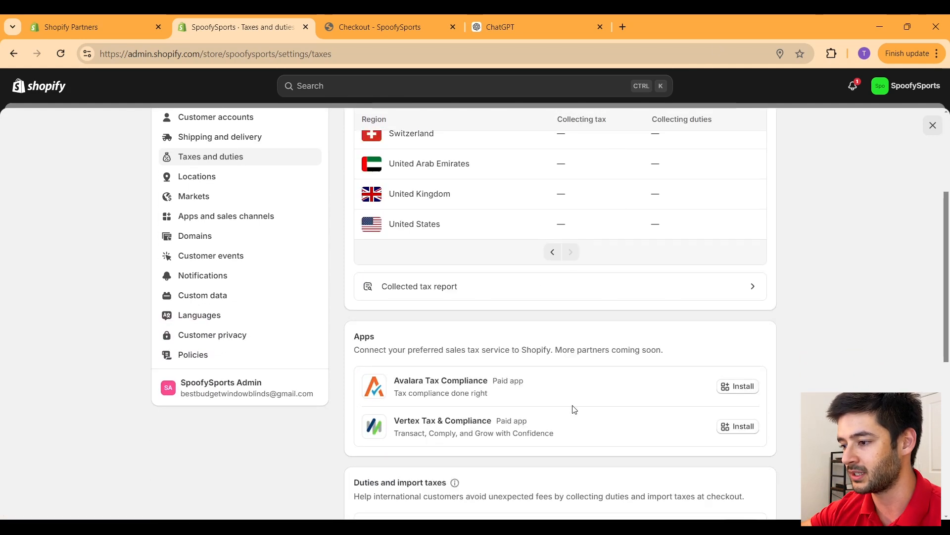
scroll(445, 347, "up", 4)
left_click(402, 410)
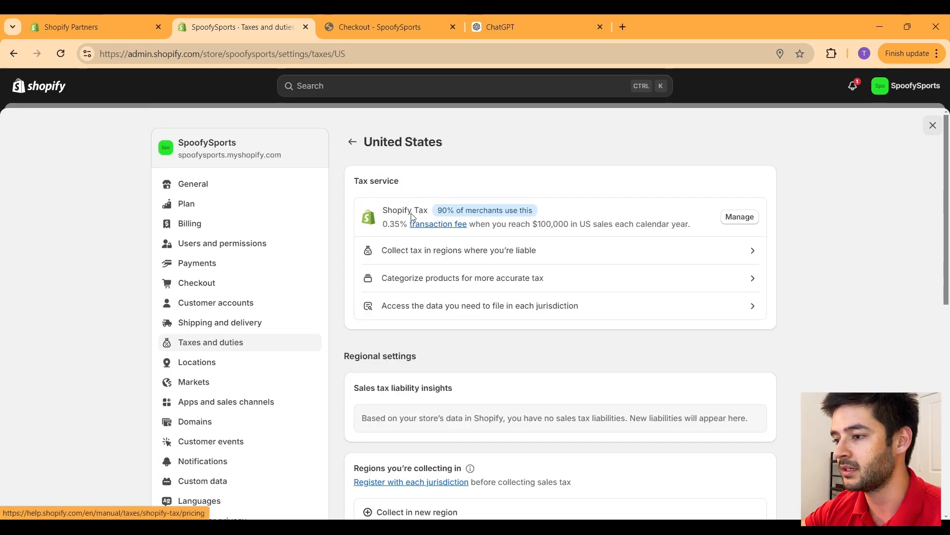
left_click(748, 221)
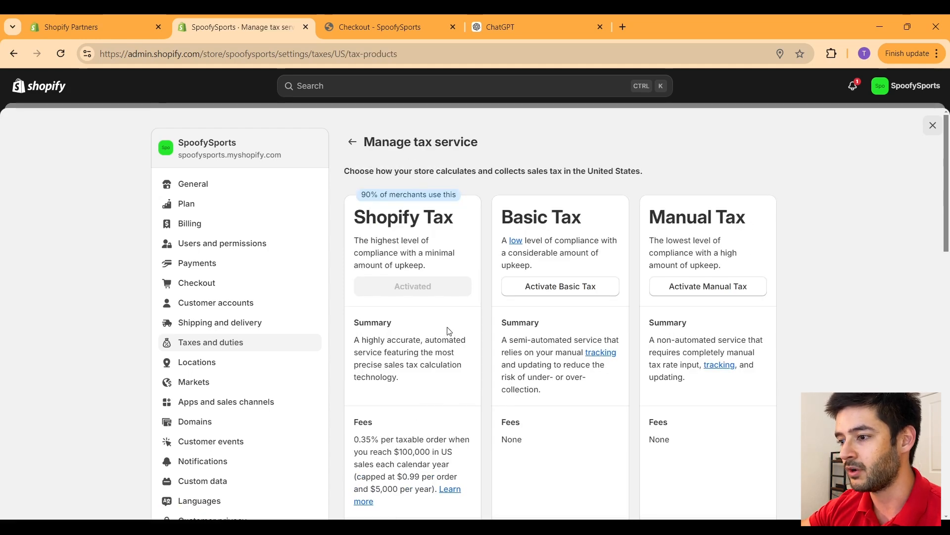
- Compare the Basic, Manual and Shopify Tax plan fees, then return to United States taxes
left_click_drag(499, 210, 775, 441)
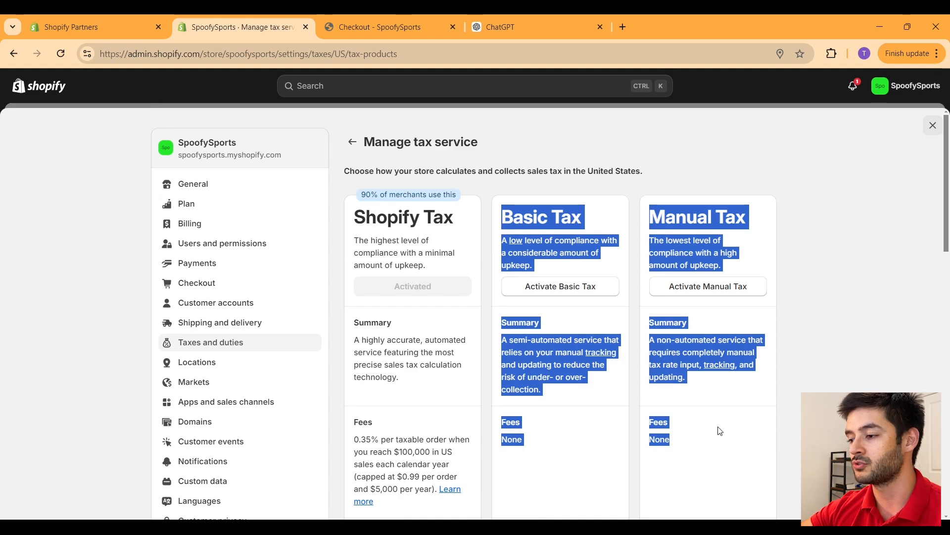
left_click(723, 441)
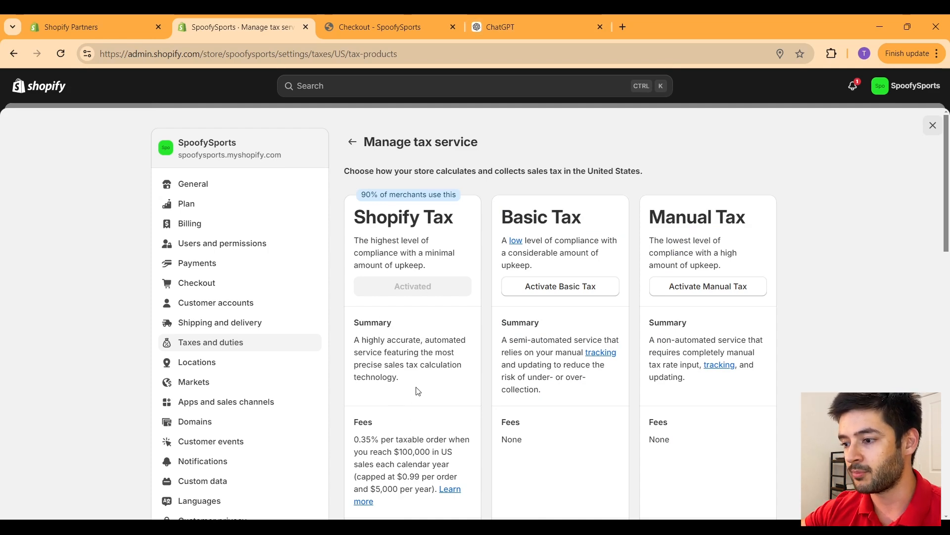
scroll(416, 388, "down", 2)
left_click_drag(396, 382, 356, 317)
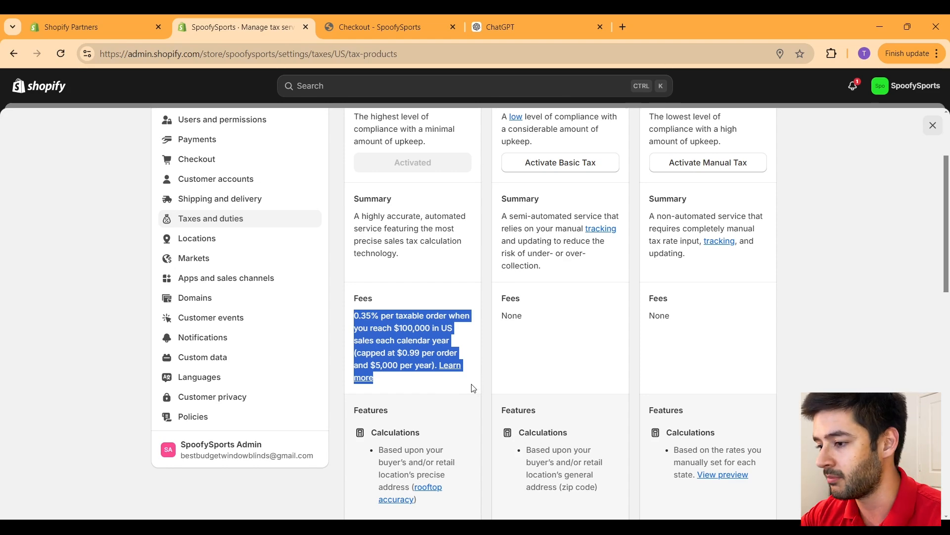
scroll(475, 391, "up", 3)
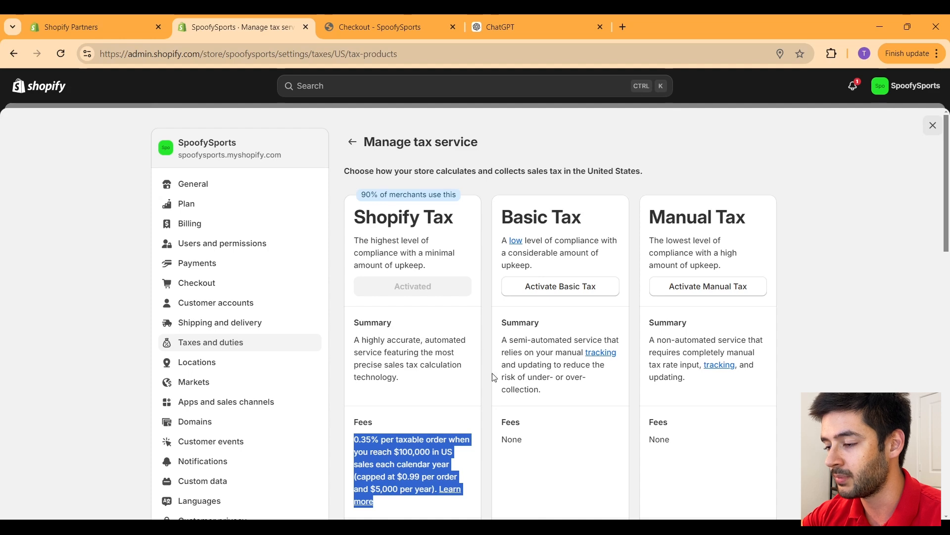
left_click(417, 323)
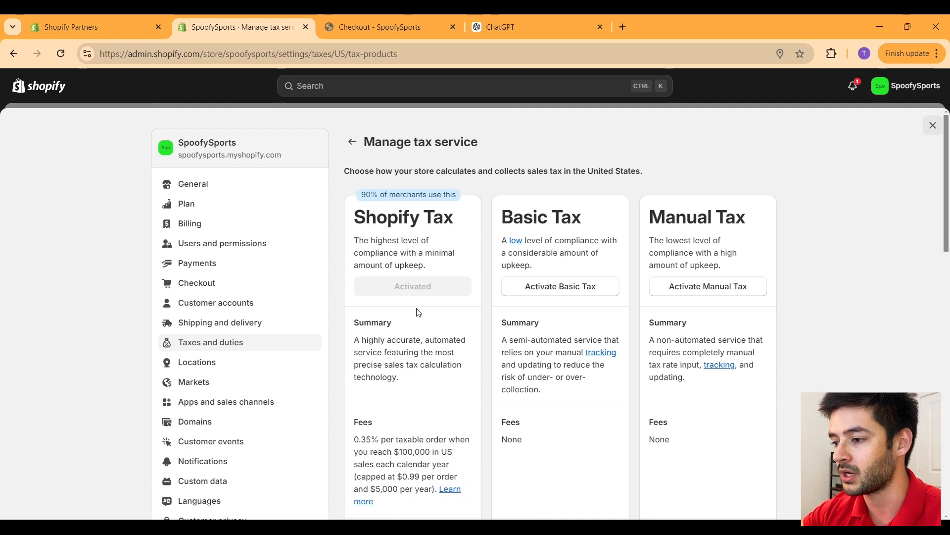
left_click(353, 142)
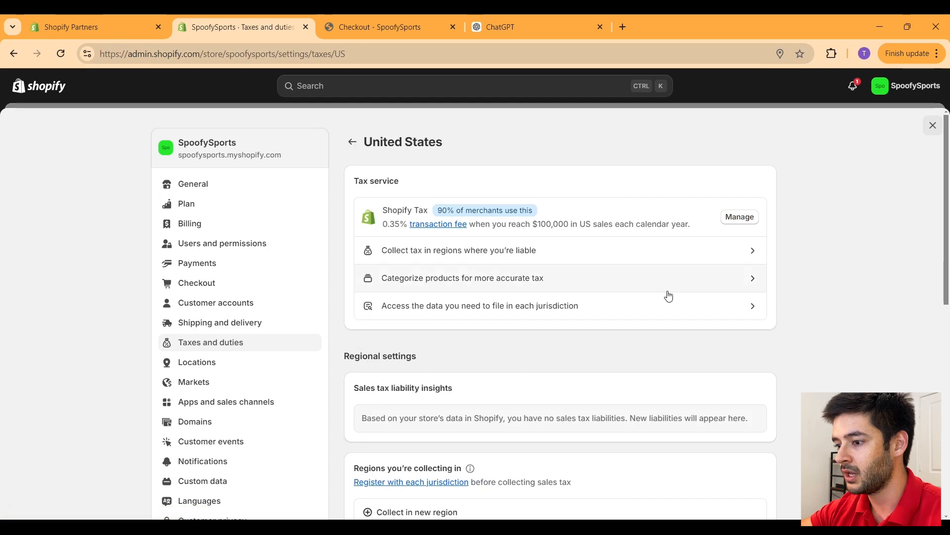
- Begin collecting sales tax in a new region from Regions you're collecting in
scroll(690, 299, "down", 3)
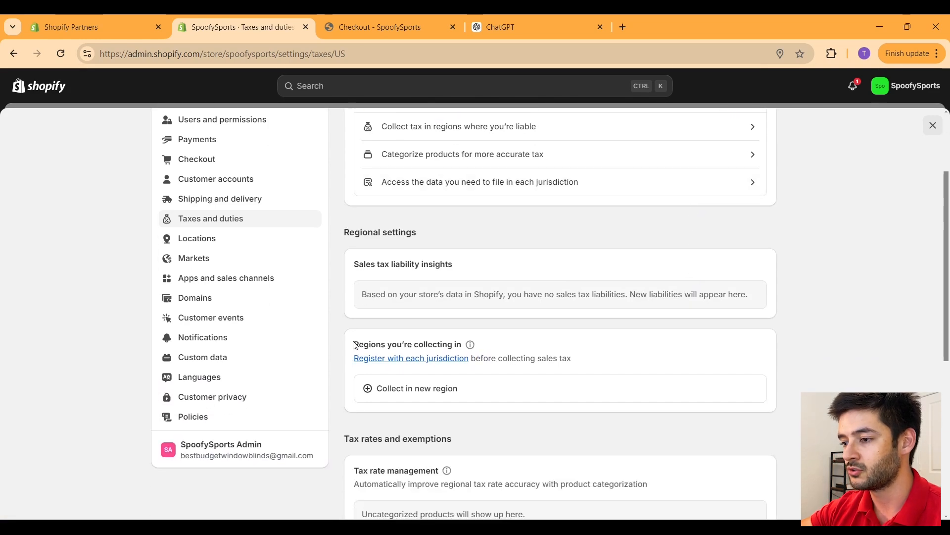
left_click(415, 395)
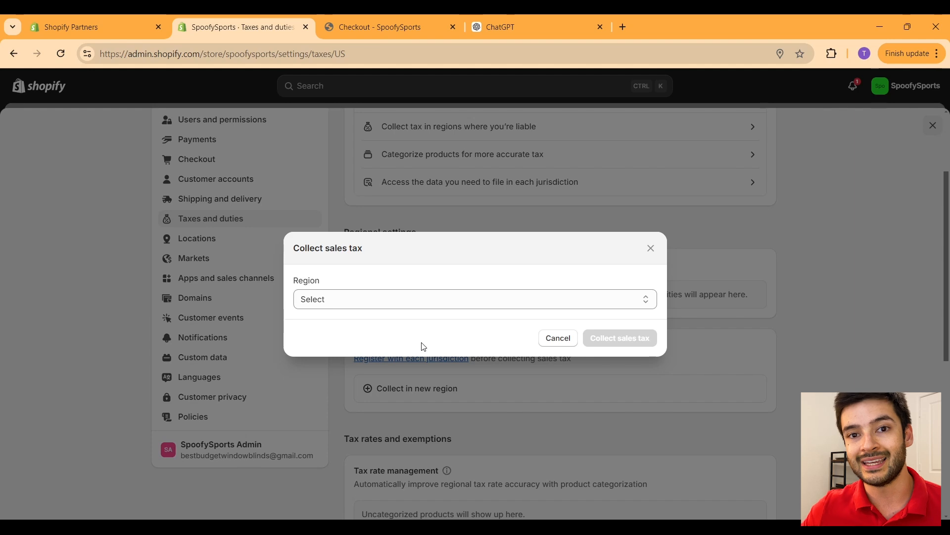
- Collect sales tax in Texas, leaving the Sales tax ID blank
left_click(401, 300)
scroll(428, 223, "down", 10)
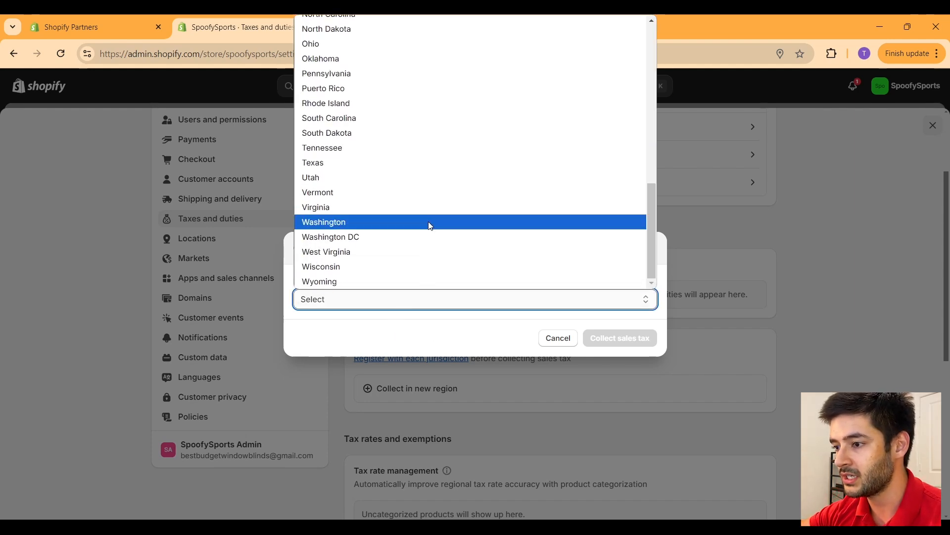
left_click(414, 163)
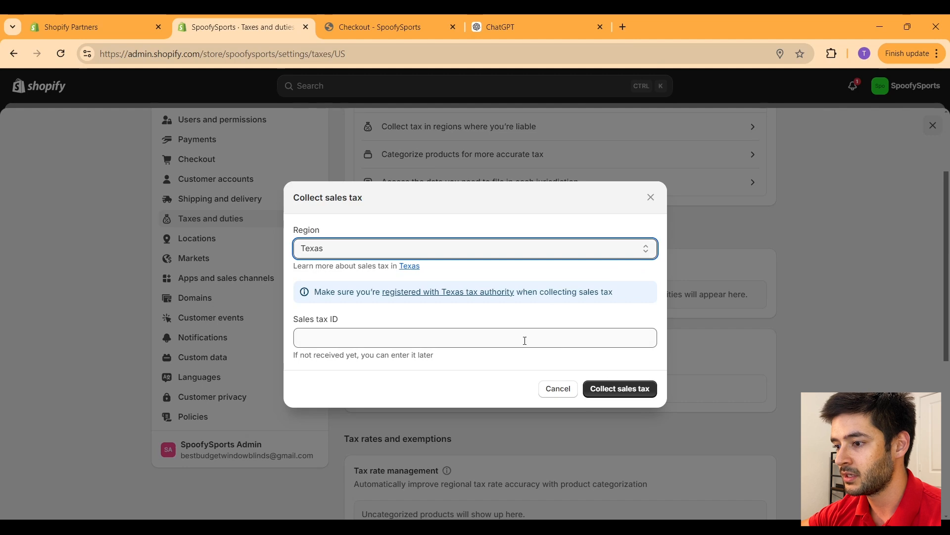
left_click(470, 337)
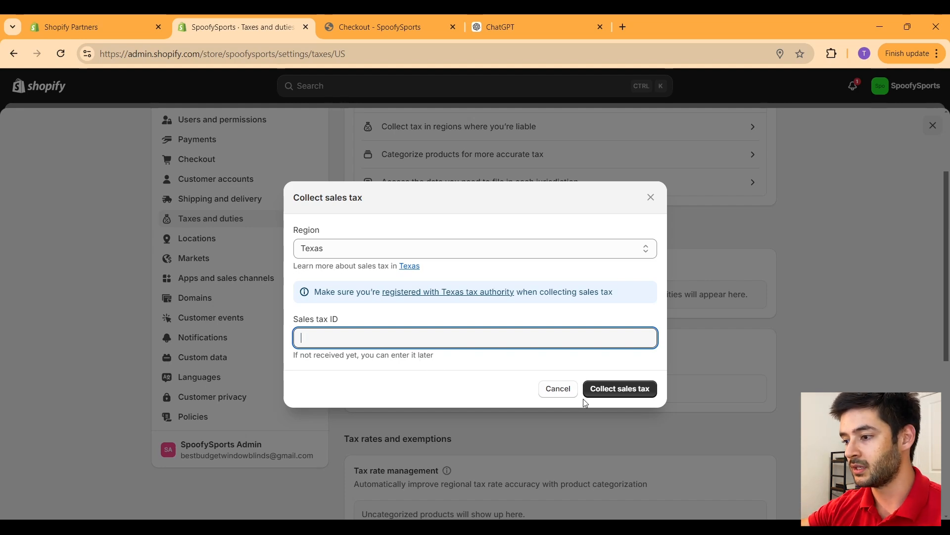
left_click(619, 397)
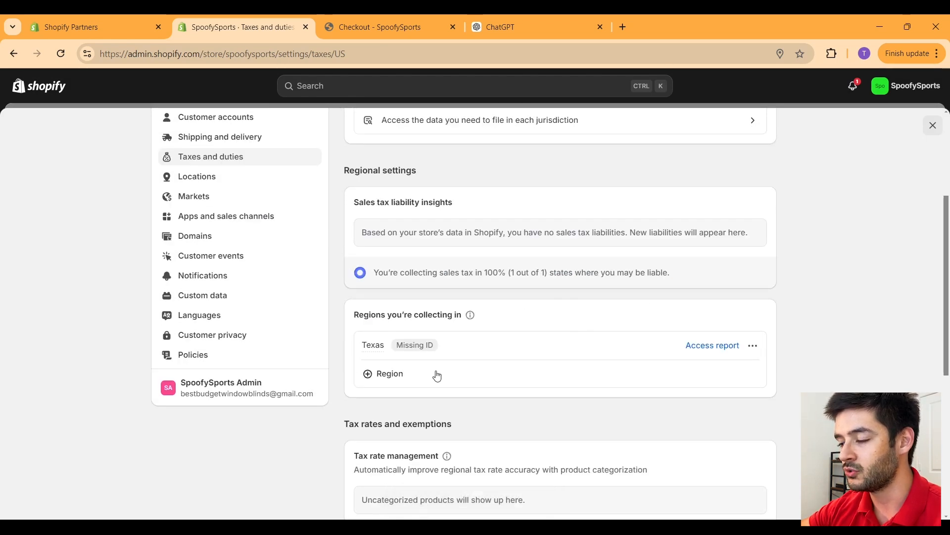
- Reload the SpoofySports checkout and check the New York address and $19.89 total
left_click(391, 20)
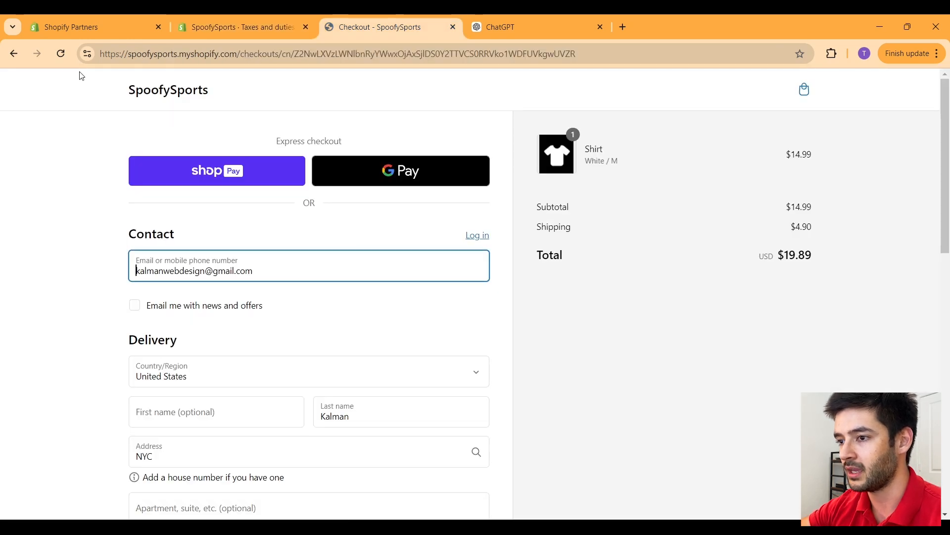
left_click(61, 53)
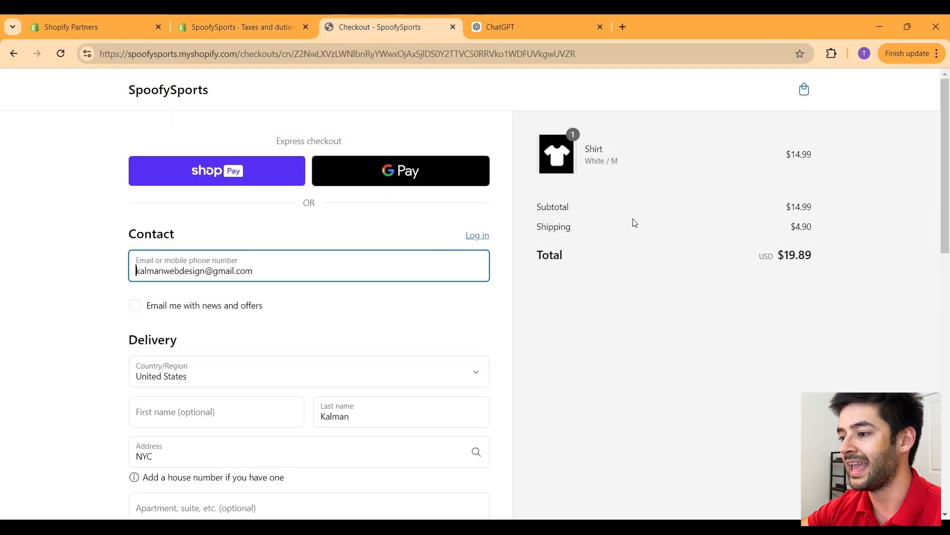
scroll(278, 389, "down", 1)
scroll(279, 388, "down", 2)
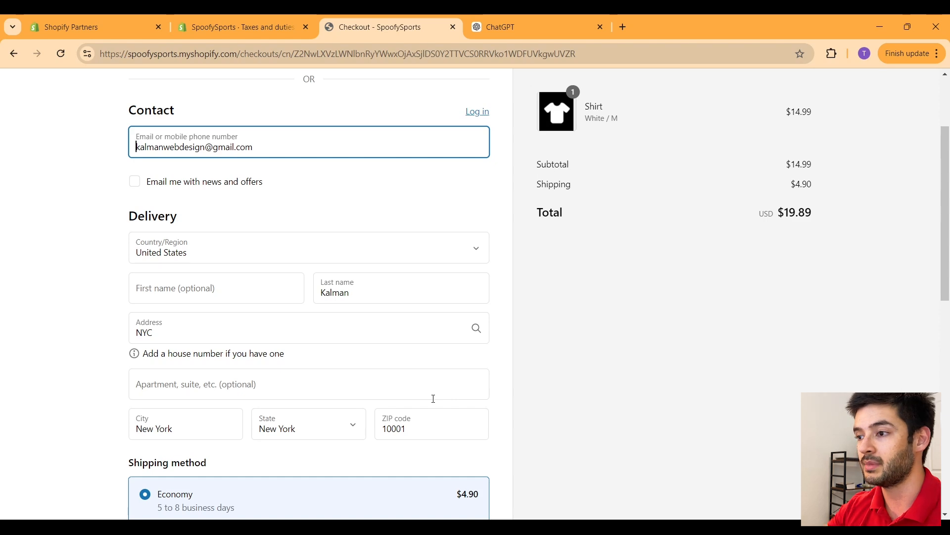
- Search Google for 'economic nexus by state' and open the Sales Tax Institute's state chart
left_click(622, 27)
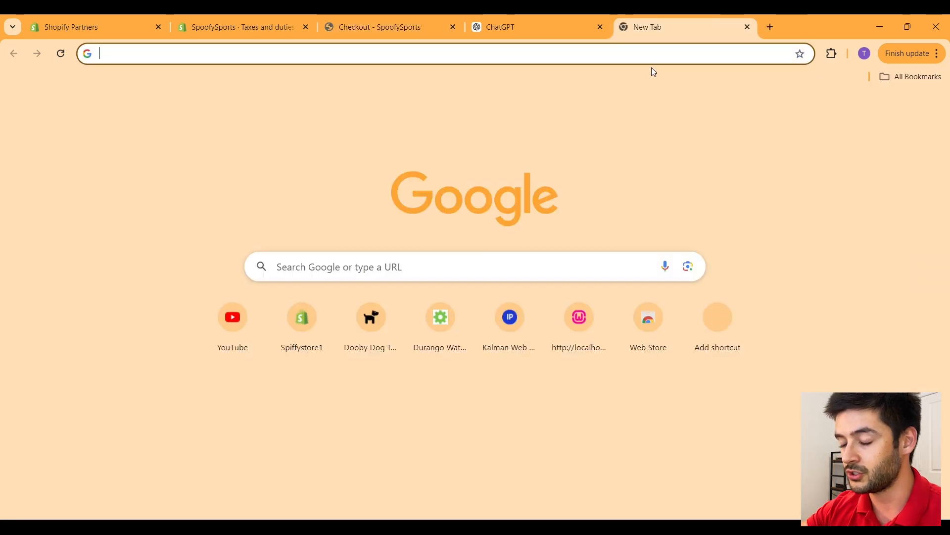
type("ecom")
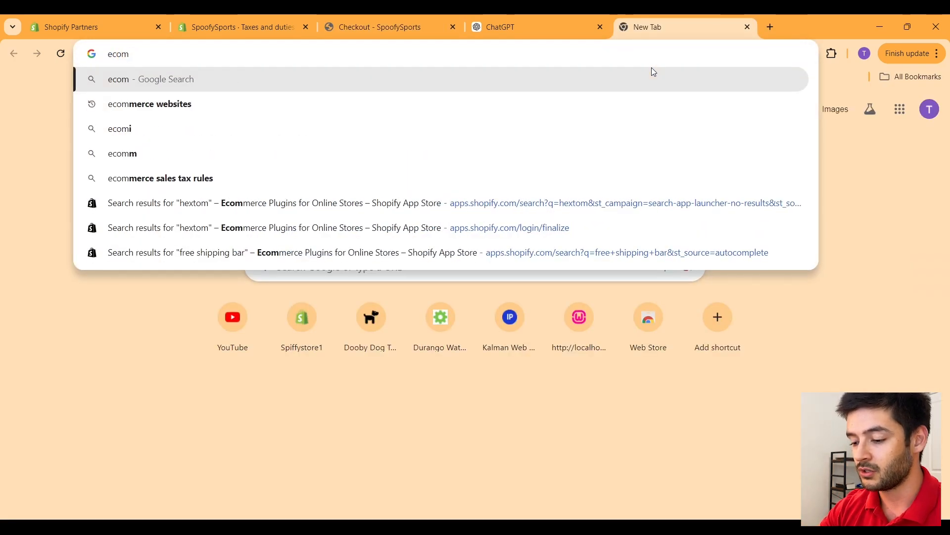
type("onic")
key("Down")
key("Down")
left_click(374, 131)
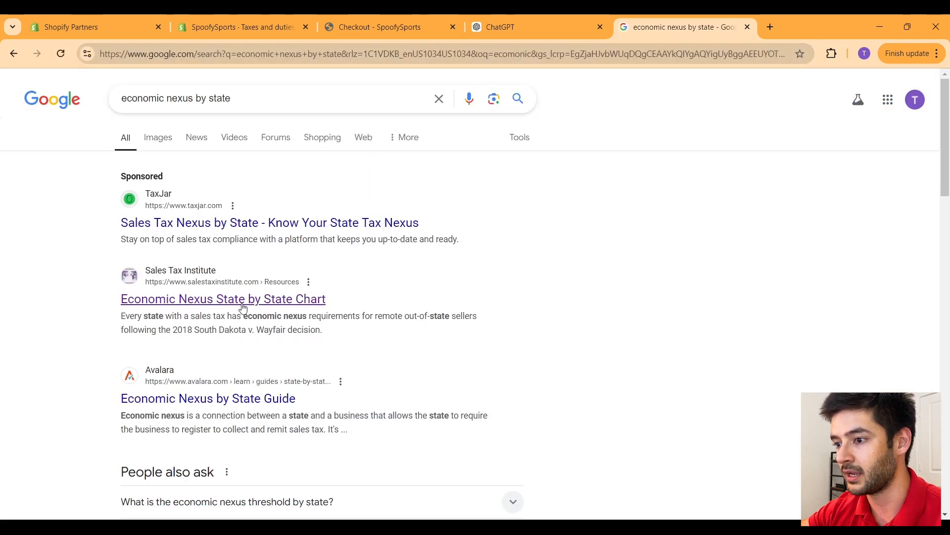
left_click(233, 301)
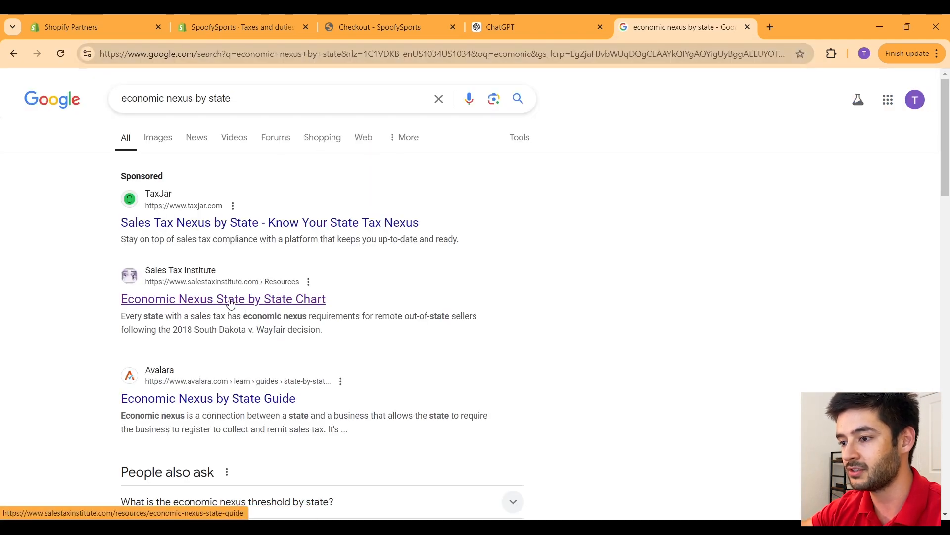
scroll(562, 293, "down", 8)
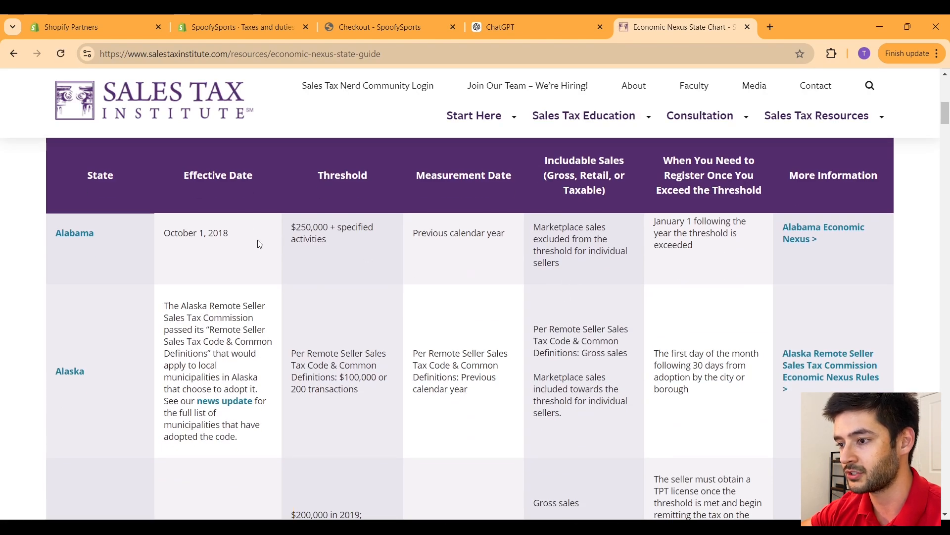
left_click_drag(51, 238, 128, 236)
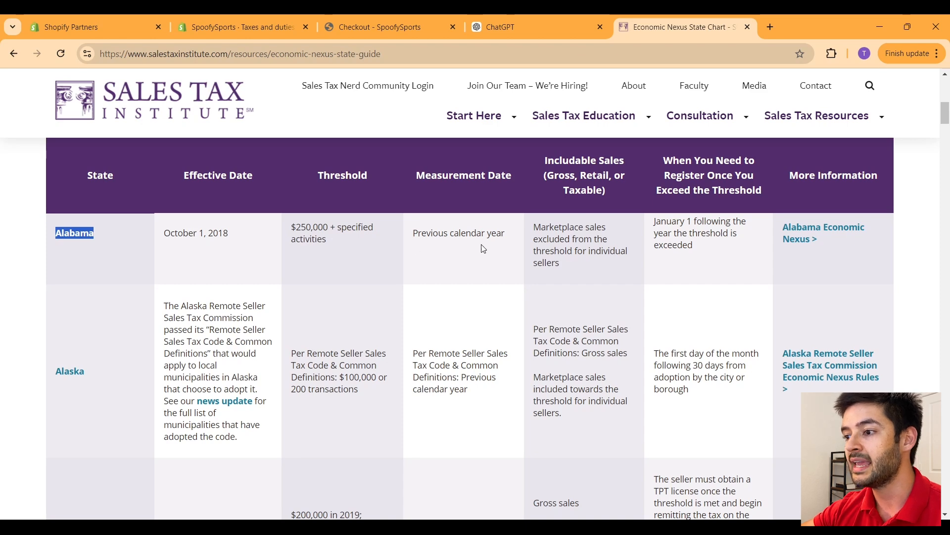
left_click_drag(421, 233, 509, 235)
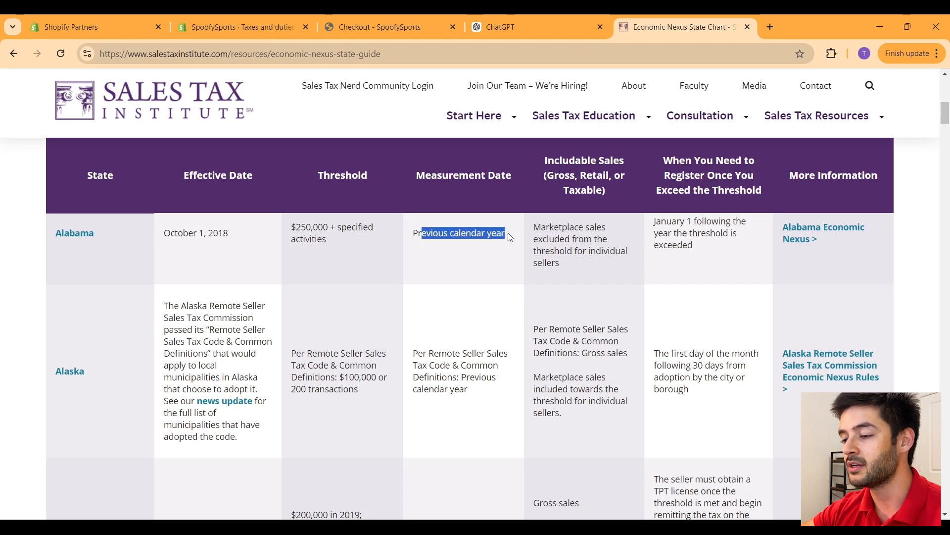
left_click_drag(327, 239, 291, 226)
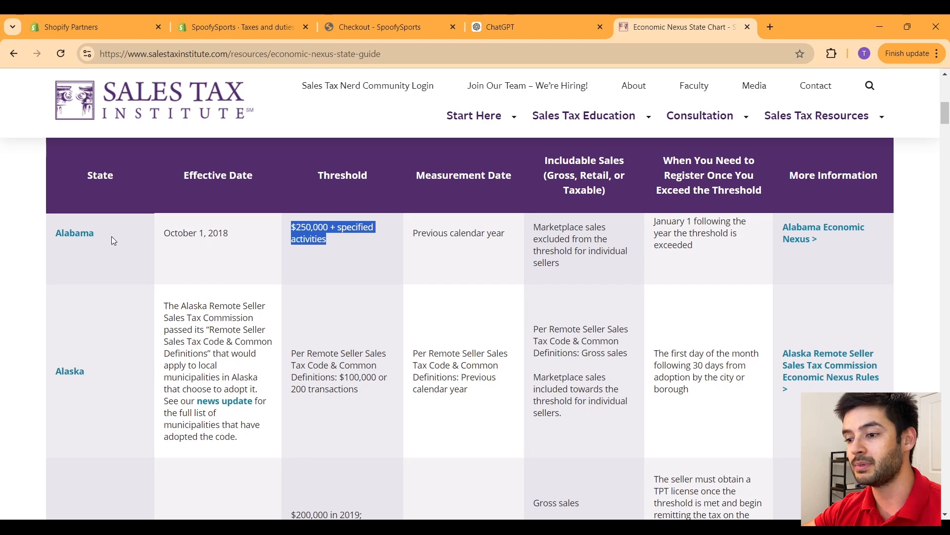
left_click(352, 246)
left_click_drag(342, 242, 293, 224)
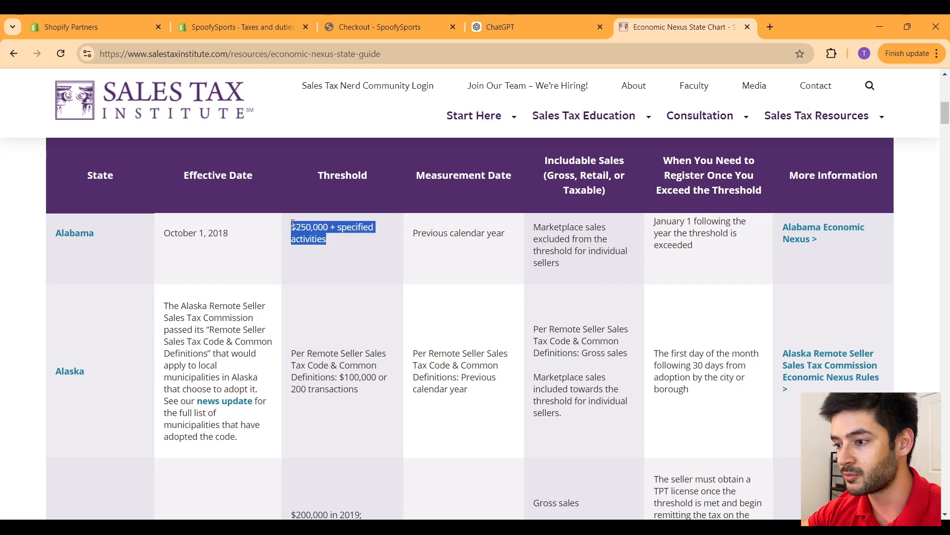
left_click(364, 242)
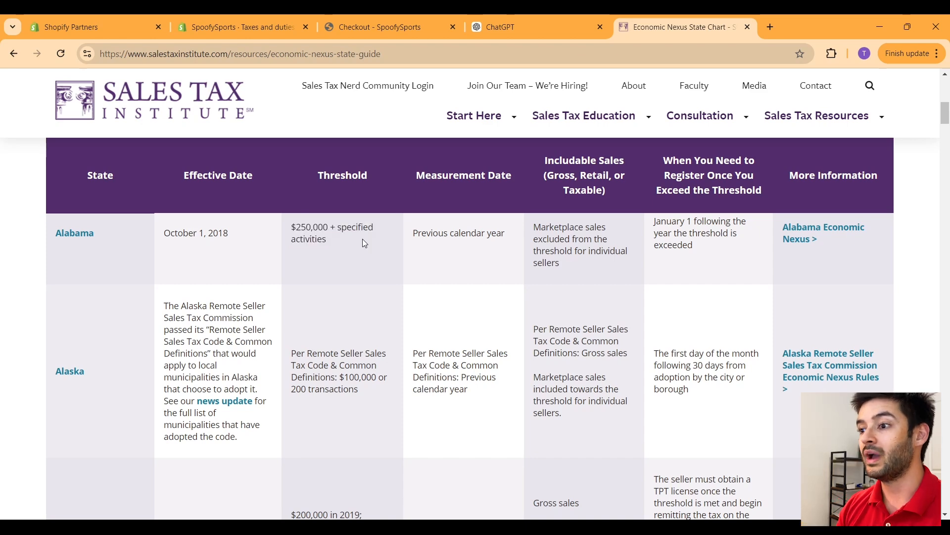
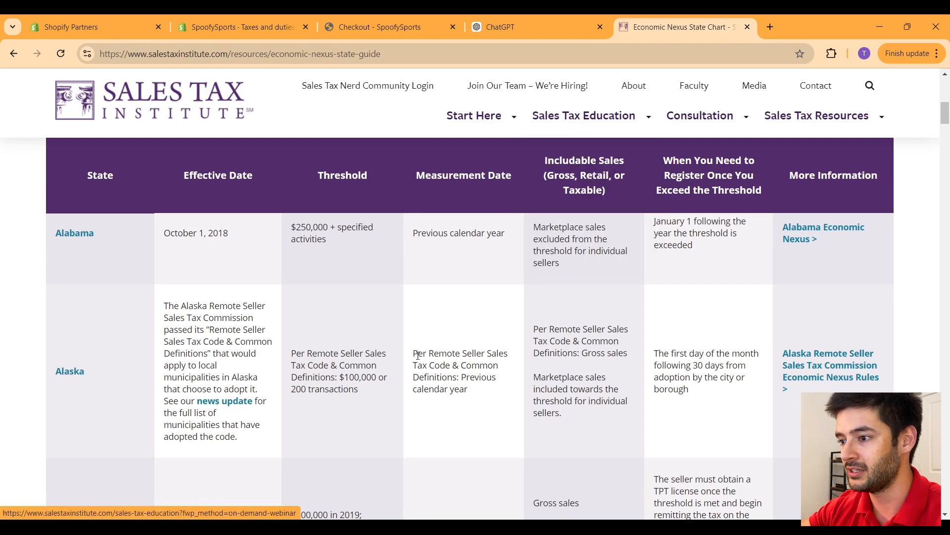
- Go back from the economic nexus chart to the SpoofySports checkout page
left_click(388, 27)
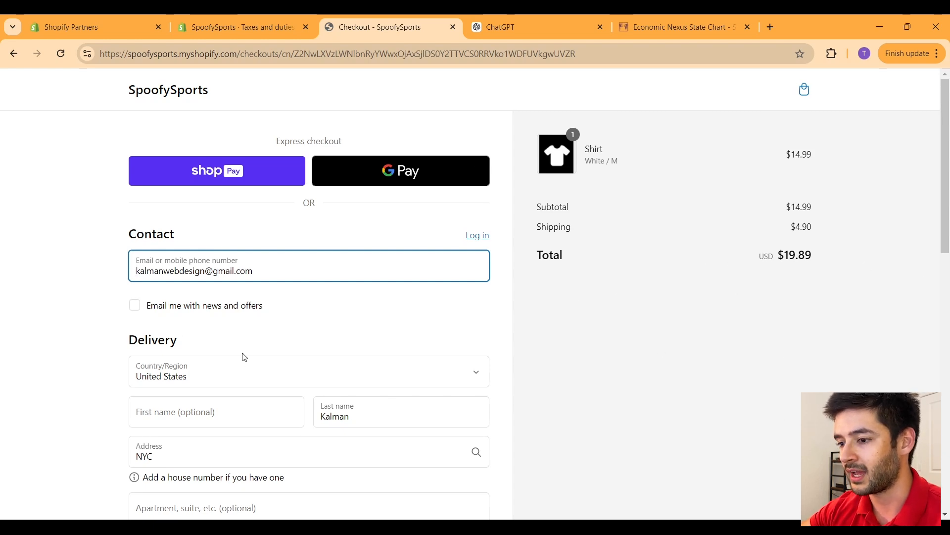
- Replace the delivery address with 1 UTSA Circle, San Antonio, Texas 78249
scroll(242, 356, "down", 1)
left_click(138, 393)
double_click(137, 394)
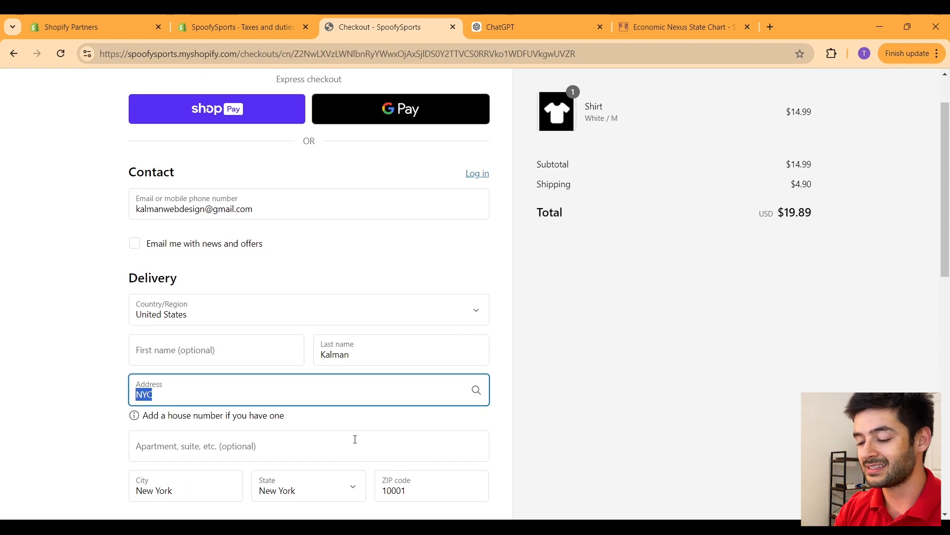
type("a utsa")
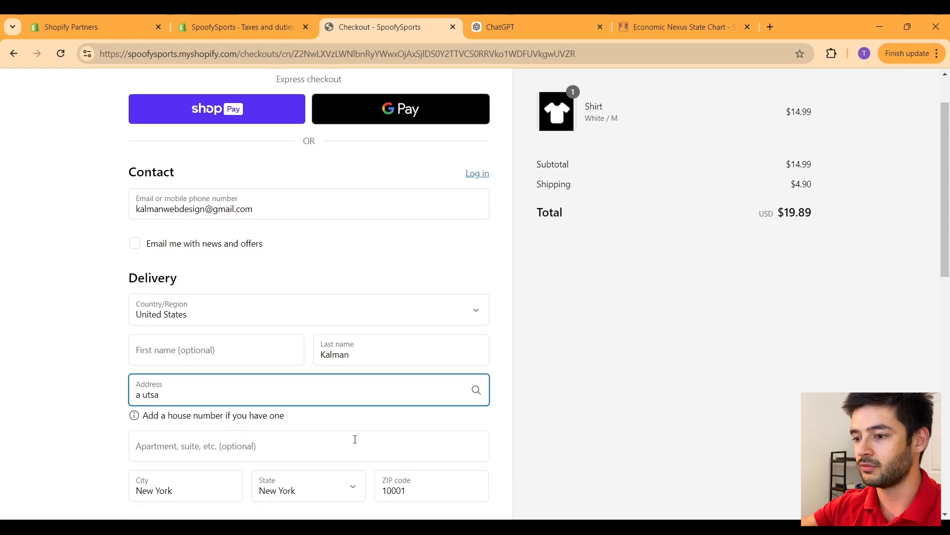
key("ctrl+a")
type("1")
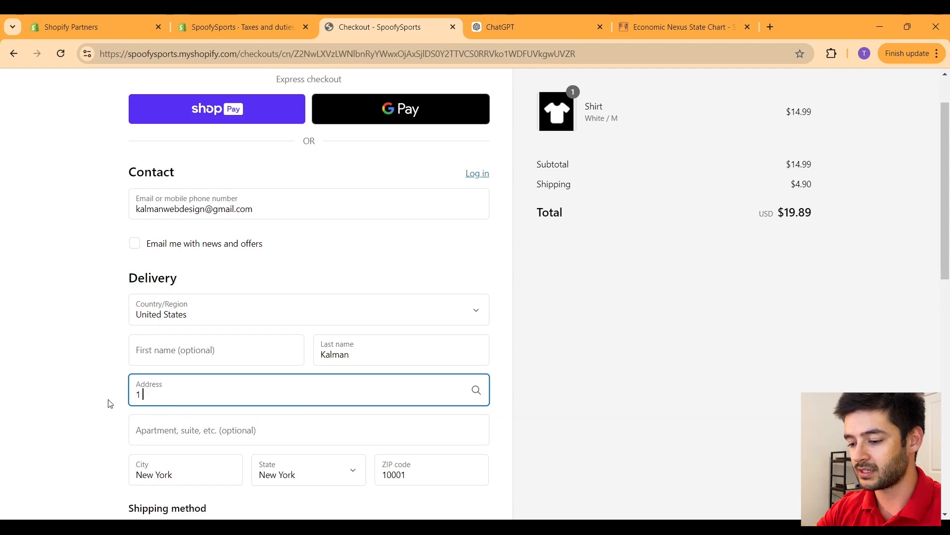
type(" utsa")
left_click(308, 447)
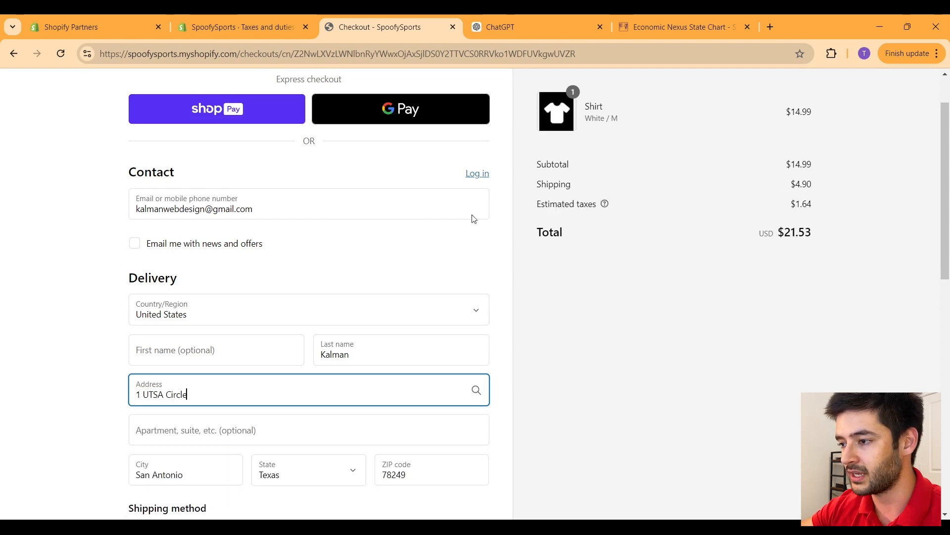
- Highlight the new $1.64 estimated taxes and $21.53 order total
left_click_drag(536, 205, 832, 210)
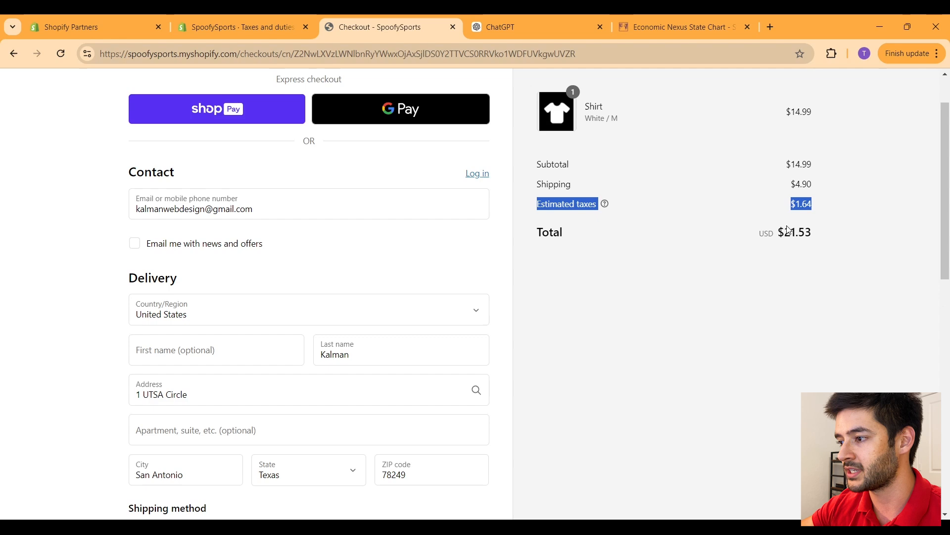
left_click_drag(815, 239, 776, 235)
scroll(549, 323, "down", 2)
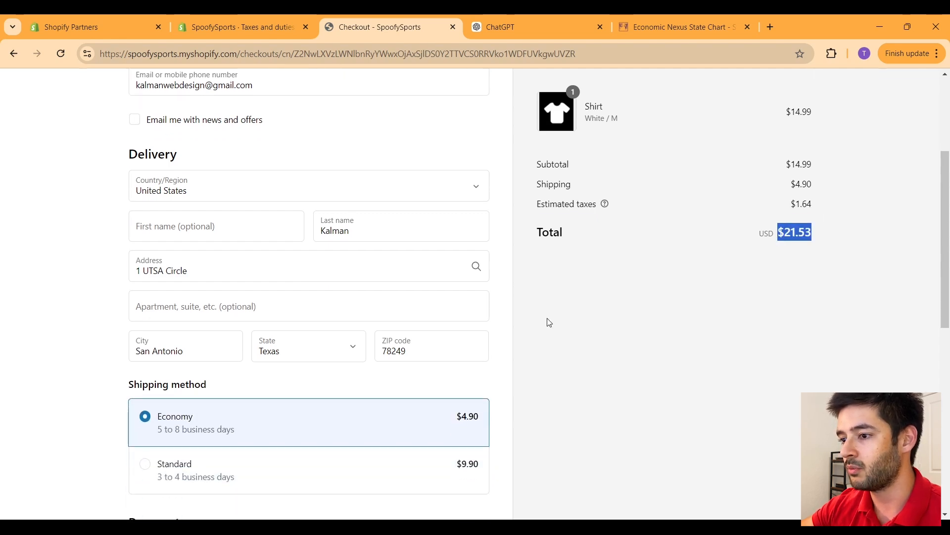
- Add New York as a second sales tax region alongside Texas, collecting sales tax
left_click(242, 28)
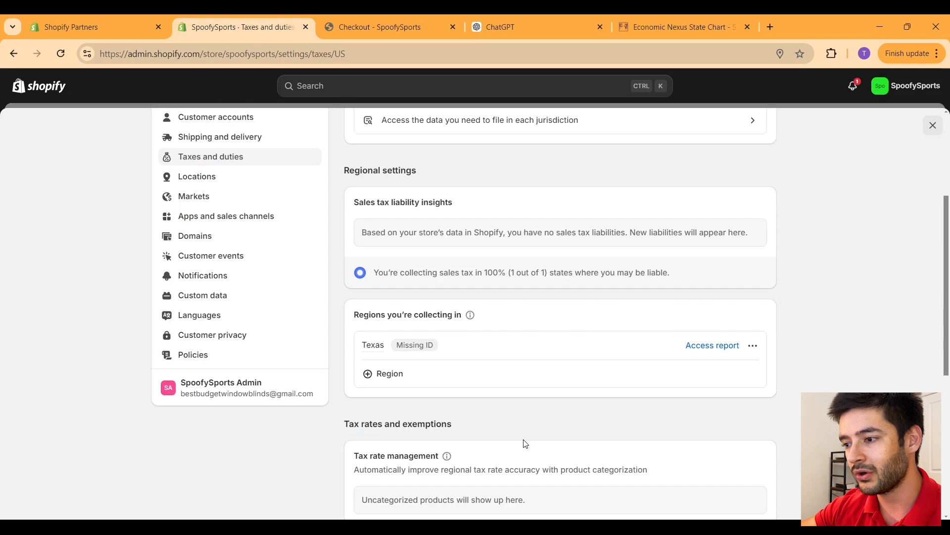
left_click(421, 382)
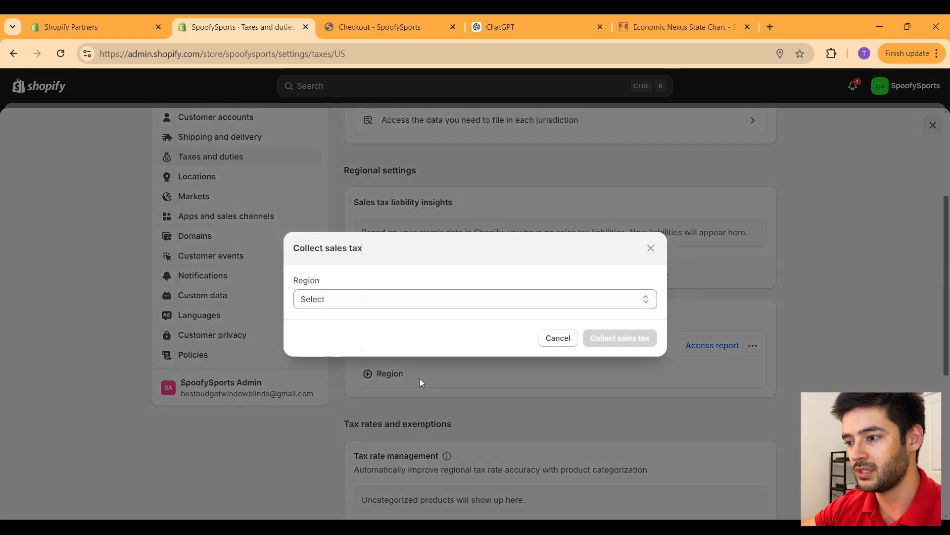
left_click(357, 302)
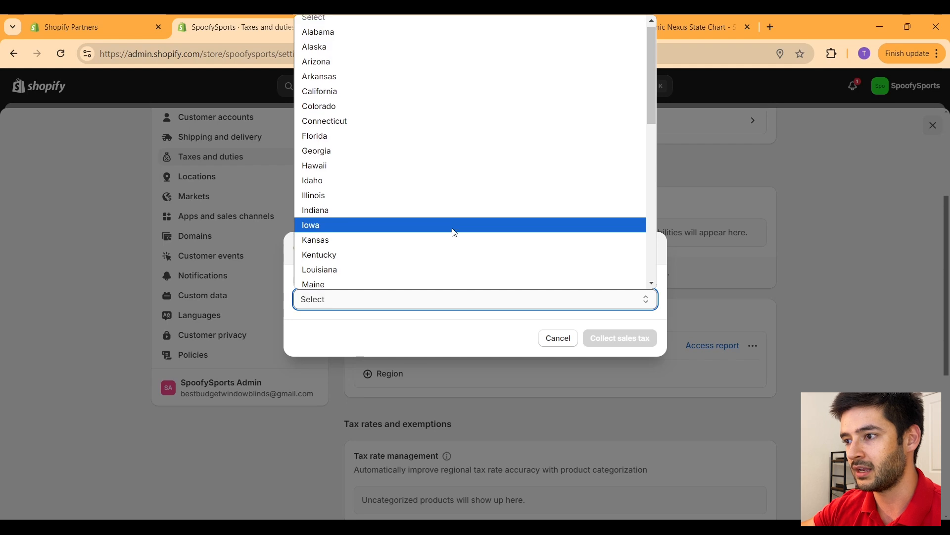
scroll(452, 77, "down", 3)
scroll(453, 86, "down", 6)
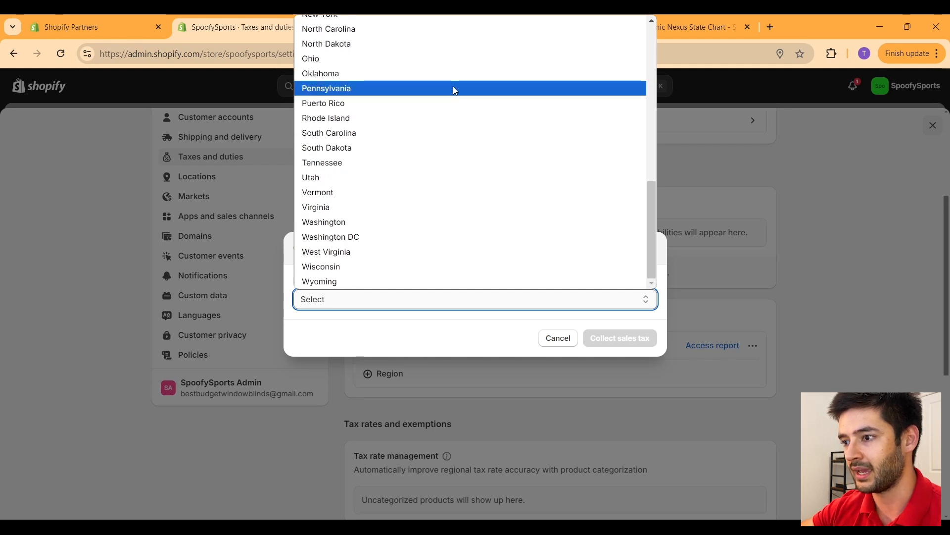
scroll(396, 143, "up", 3)
left_click(396, 143)
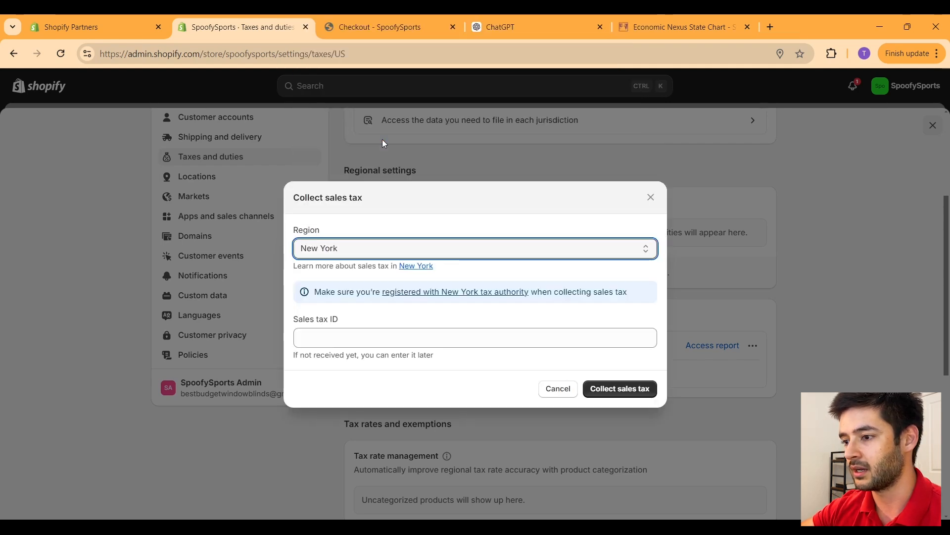
left_click(613, 390)
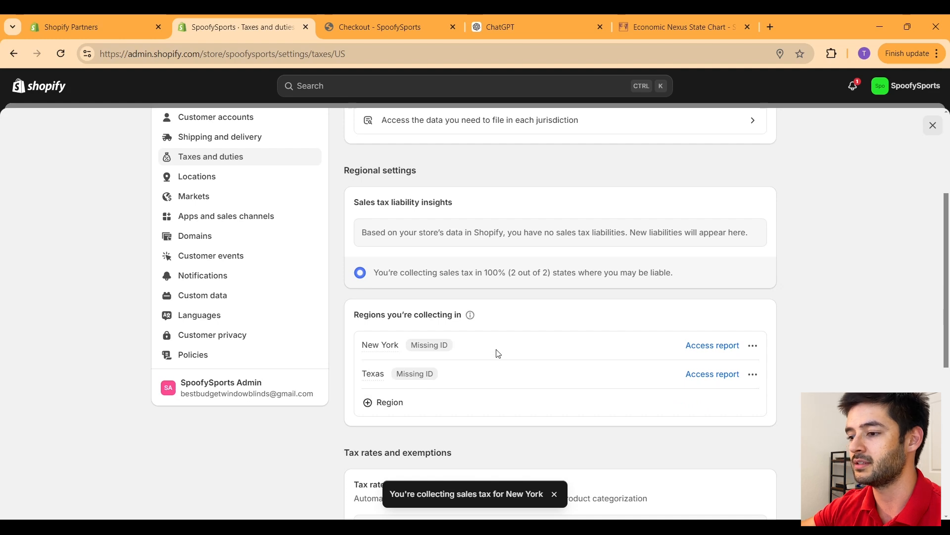
left_click(369, 22)
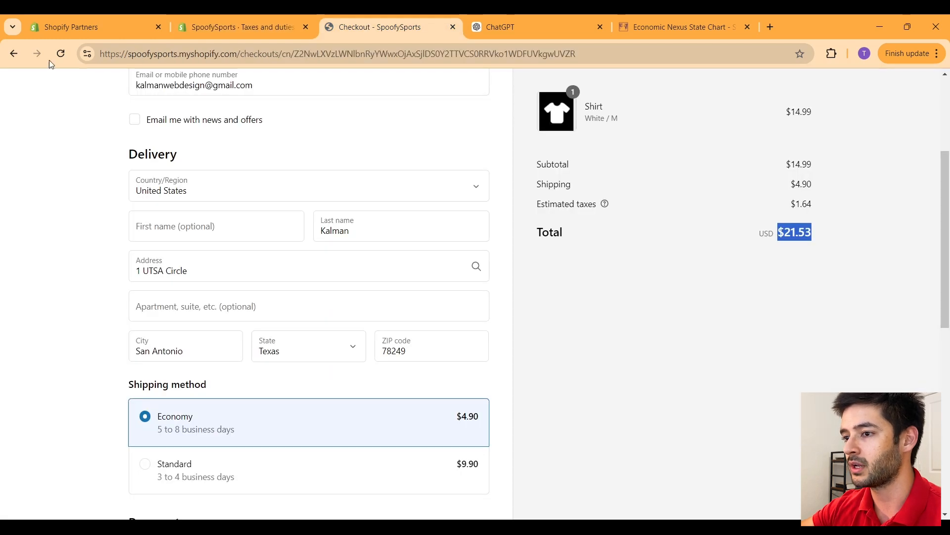
- Reload checkout and change the delivery address to NYC, New York, ZIP 10001
left_click(61, 54)
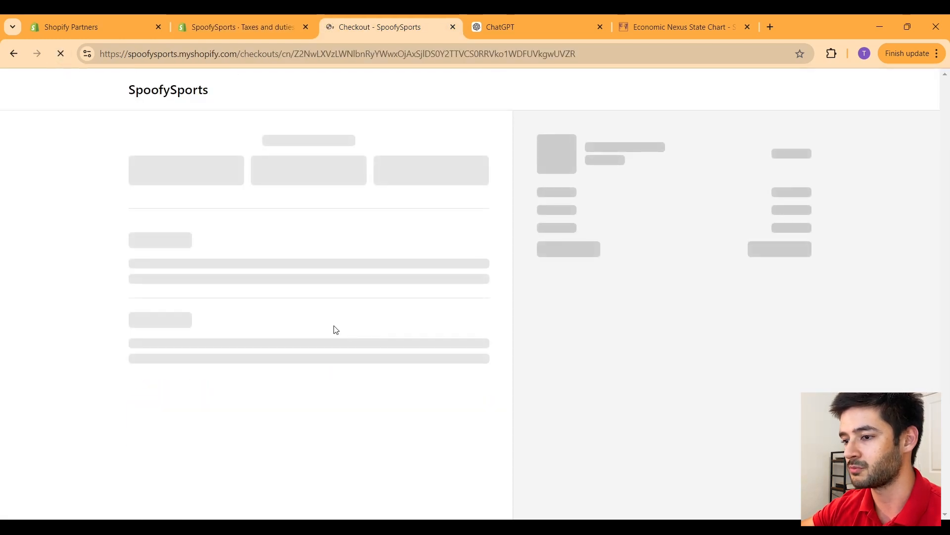
left_click_drag(198, 456, 135, 455)
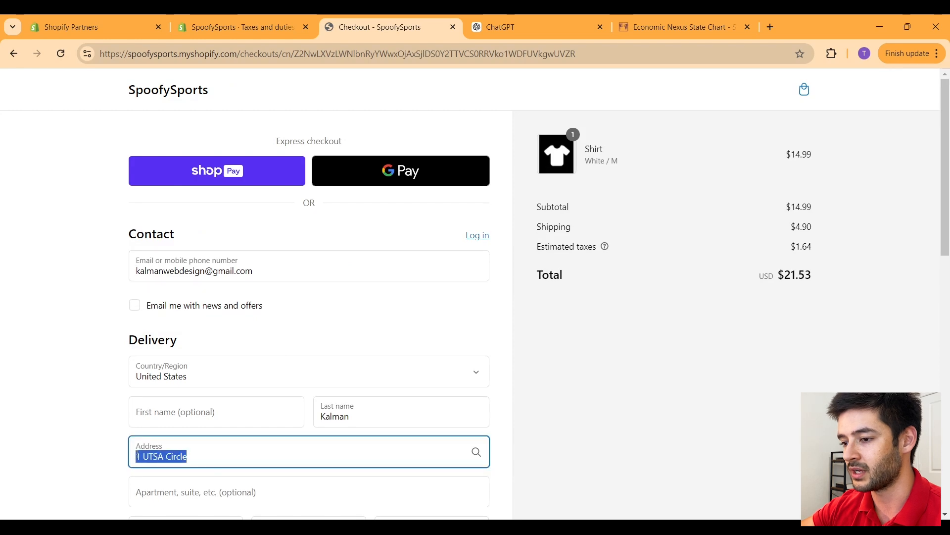
key("BackSpace")
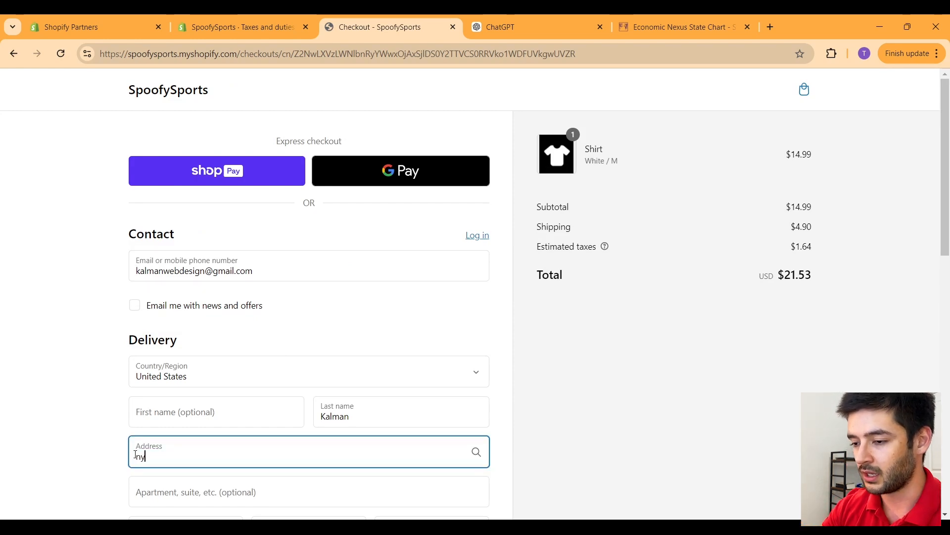
type("nyc")
scroll(318, 325, "down", 2)
left_click(218, 387)
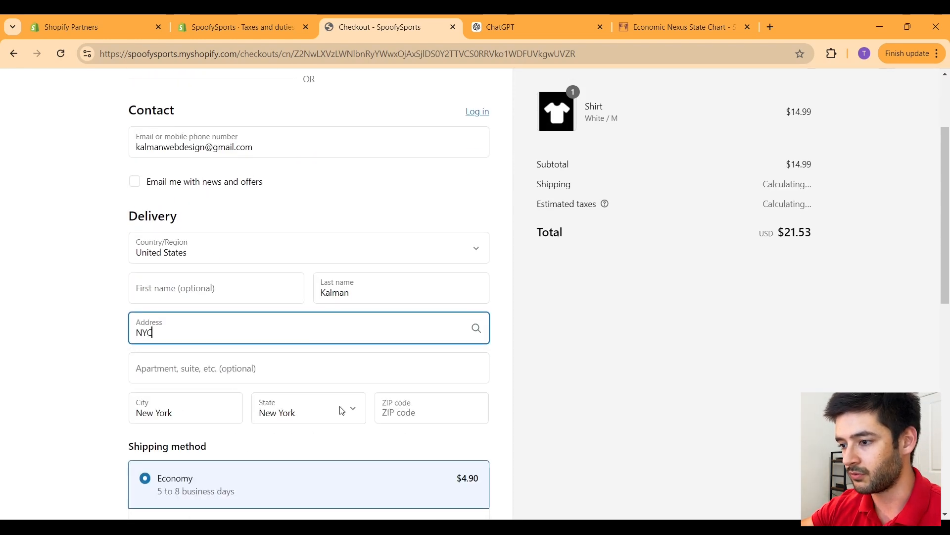
left_click(431, 407)
left_click(420, 415)
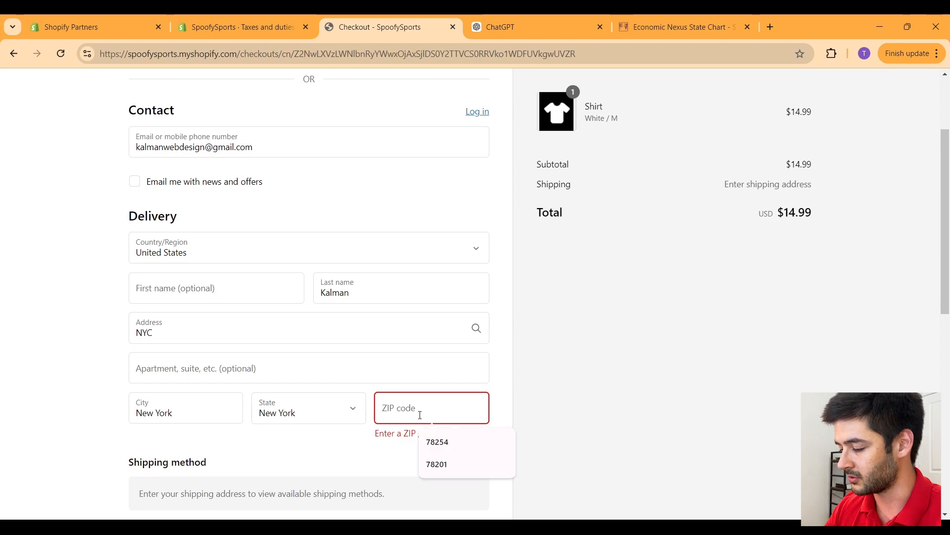
type("10001")
- Highlight the $1.77 estimated taxes and $21.66 total
left_click_drag(536, 213, 822, 207)
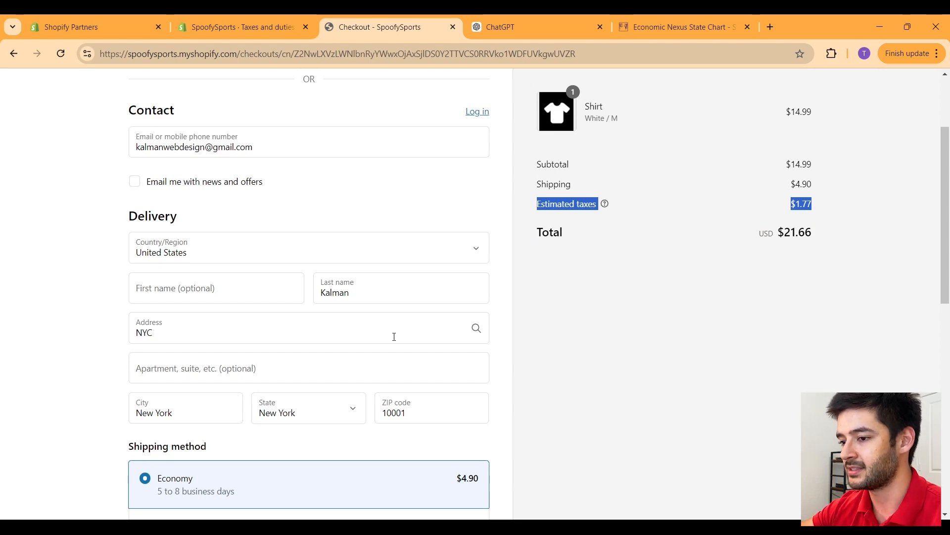
scroll(429, 345, "up", 3)
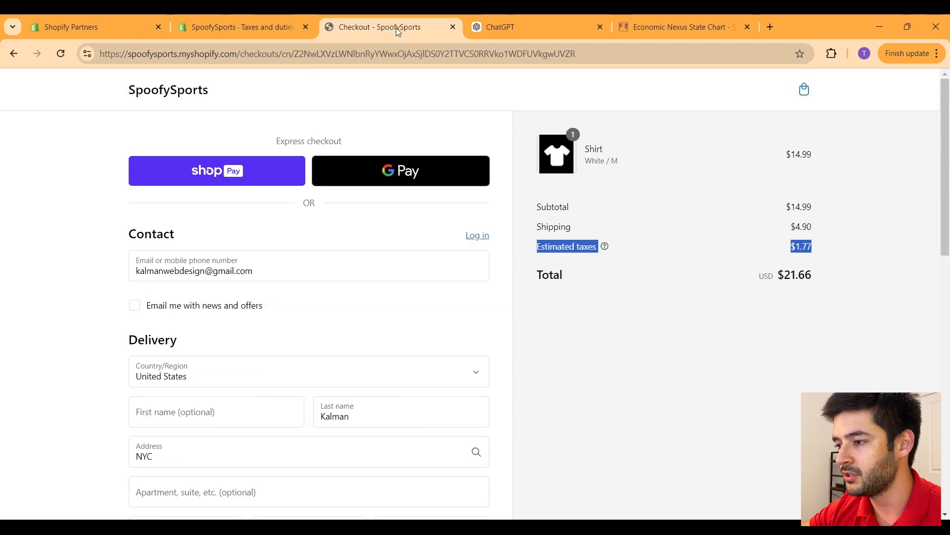
left_click(240, 22)
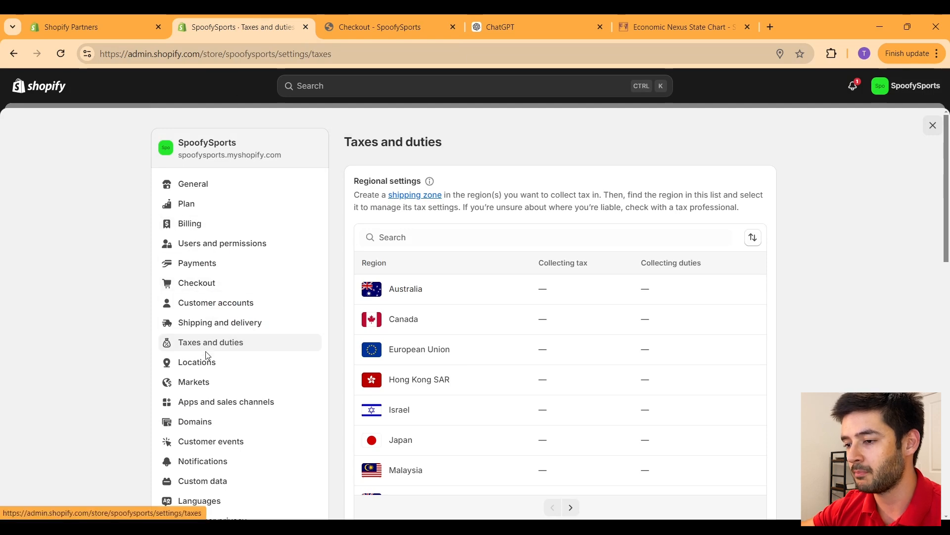
- Open the Shop location's address form in Locations settings and close it without saving
left_click(213, 367)
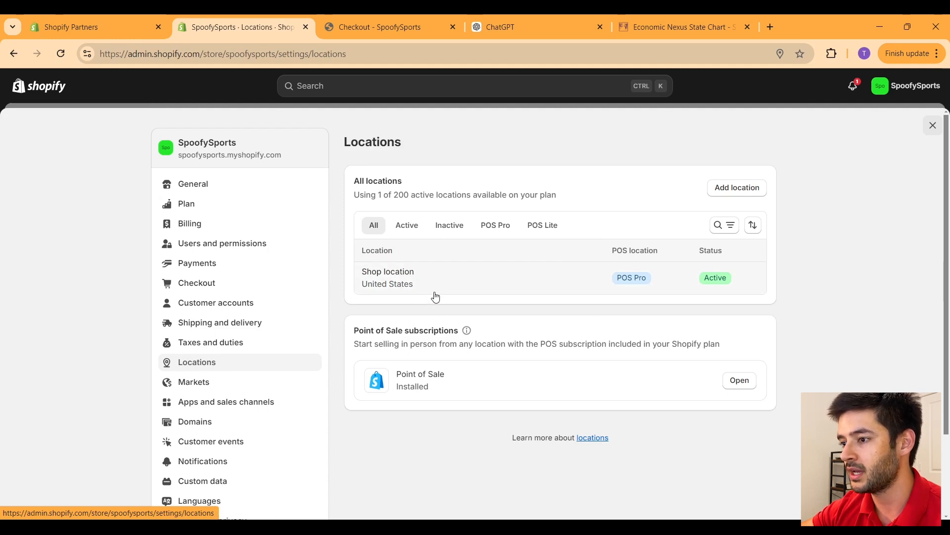
left_click(414, 275)
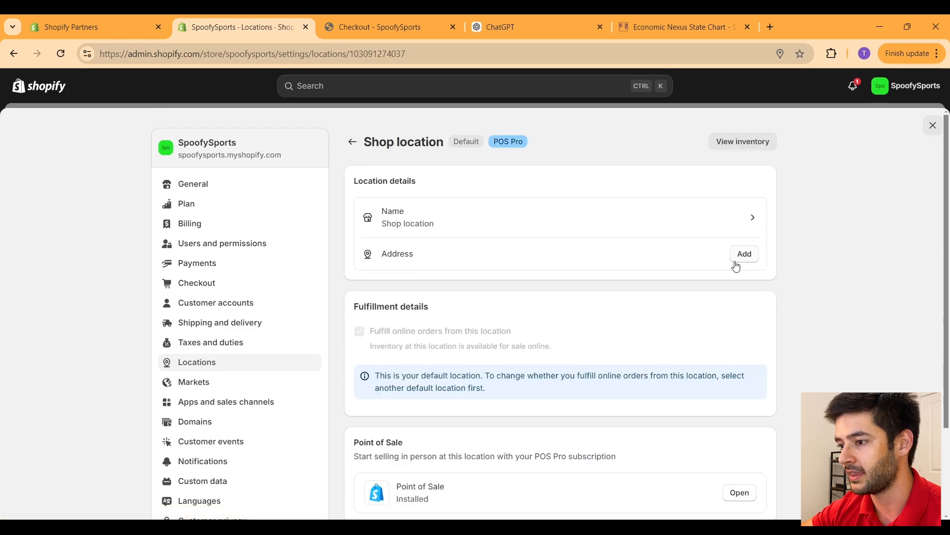
left_click(744, 255)
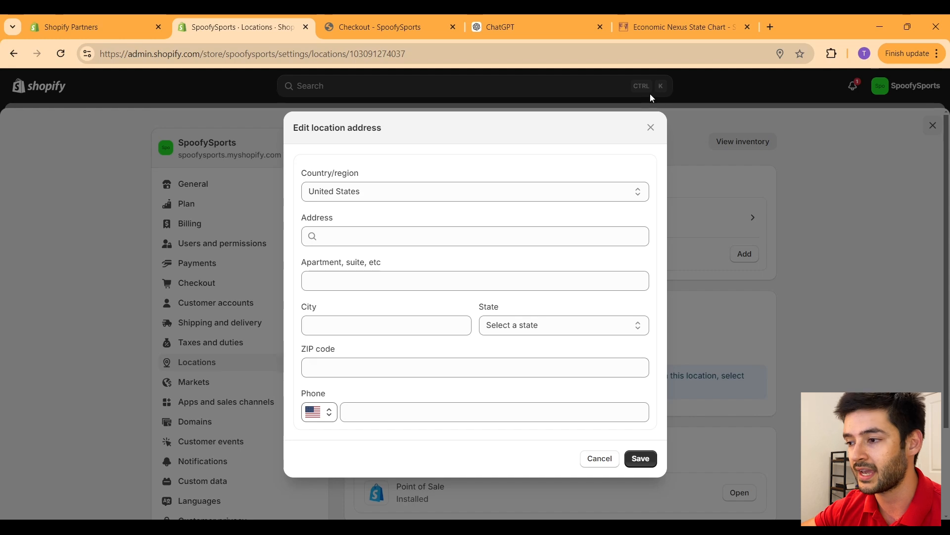
left_click(651, 127)
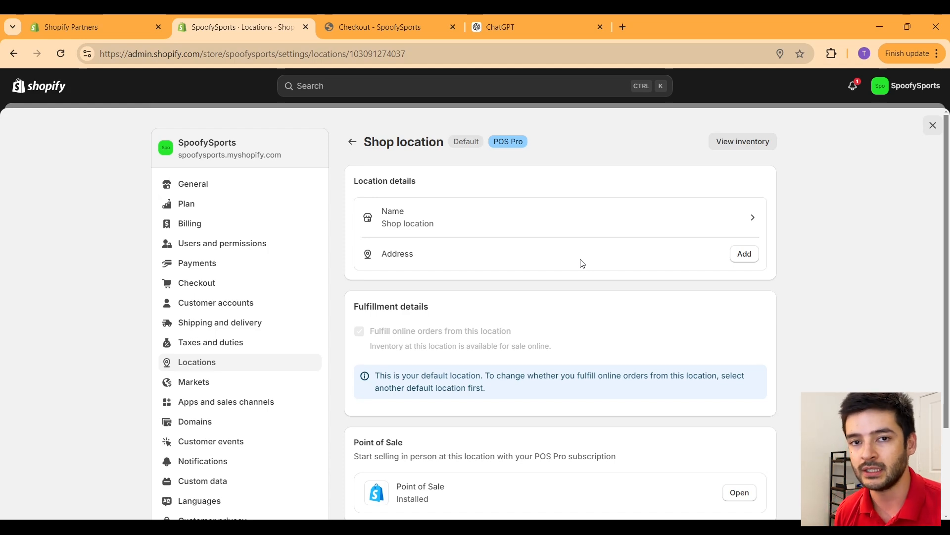
- Glance at the checkout, then return to settings and close them
left_click(368, 32)
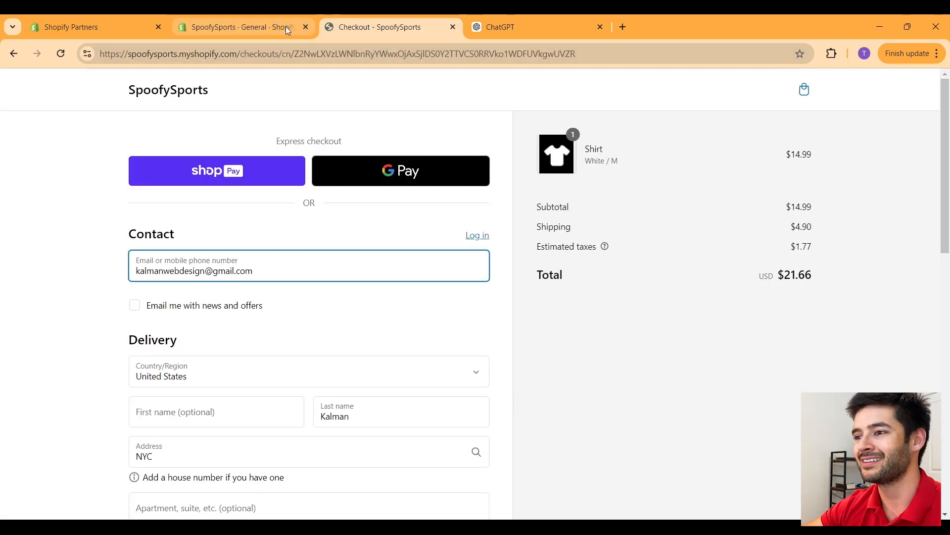
left_click(250, 28)
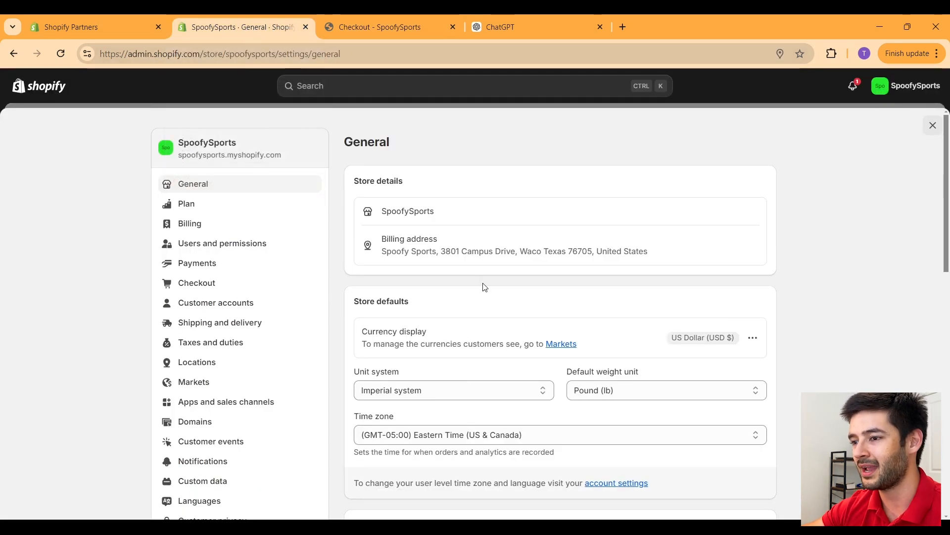
left_click(932, 133)
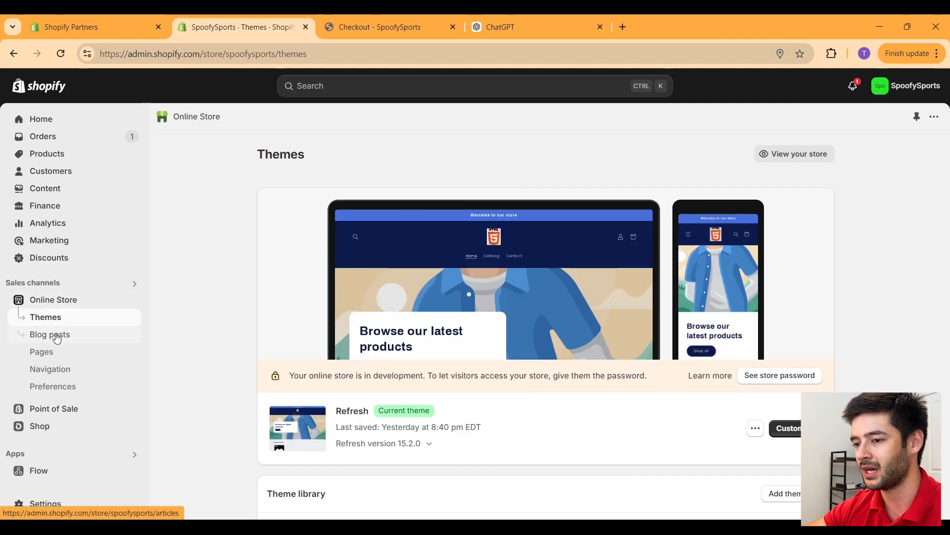
- Start a new blog post titled 'Sports Shirt Blog'
left_click(56, 336)
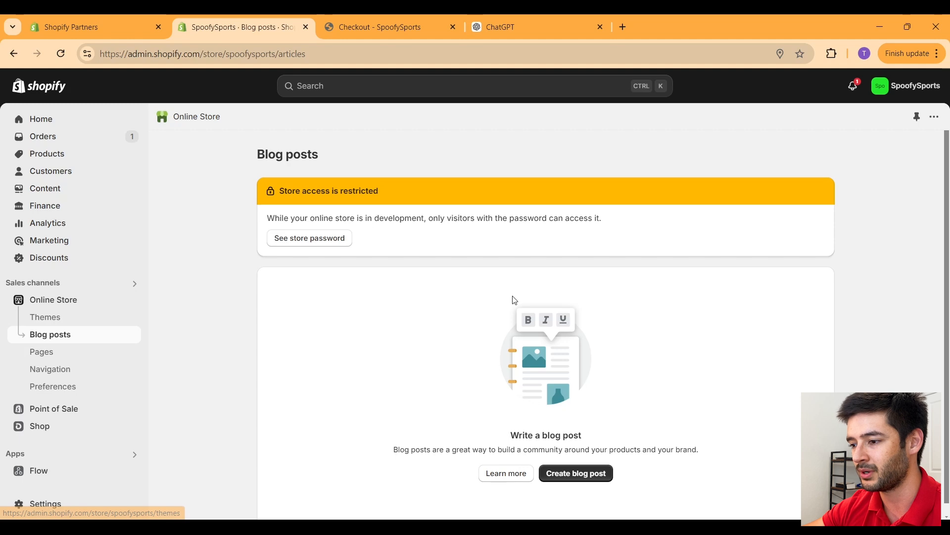
scroll(478, 292, "down", 1)
left_click(590, 463)
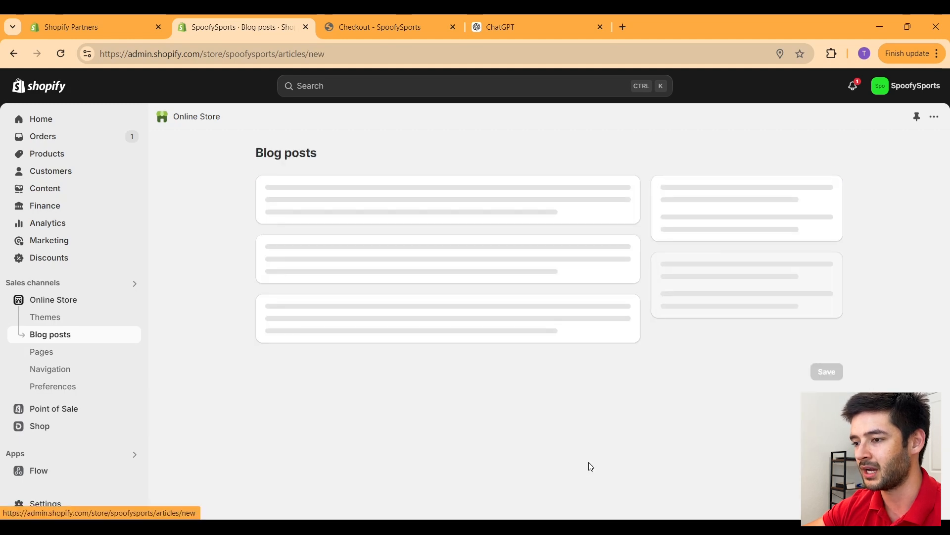
left_click(353, 228)
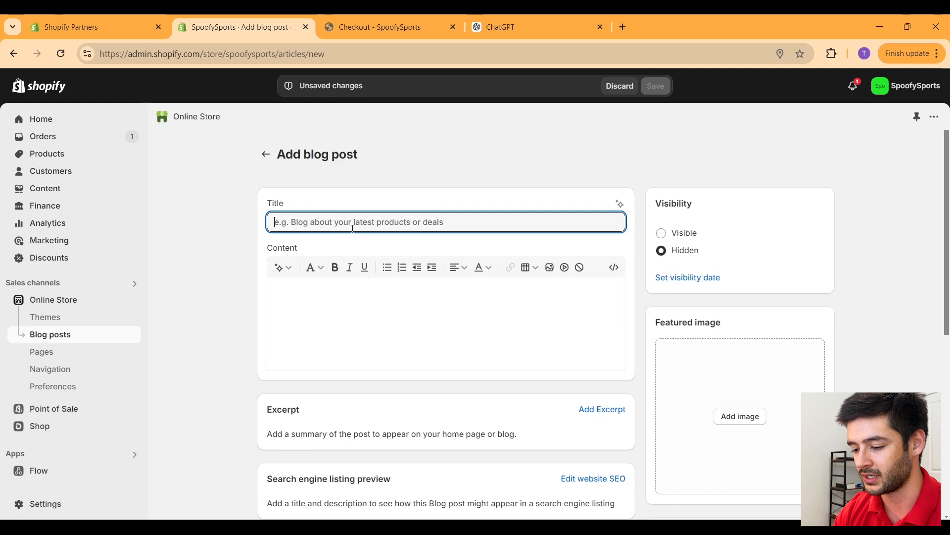
type("Sports Shirt Blog")
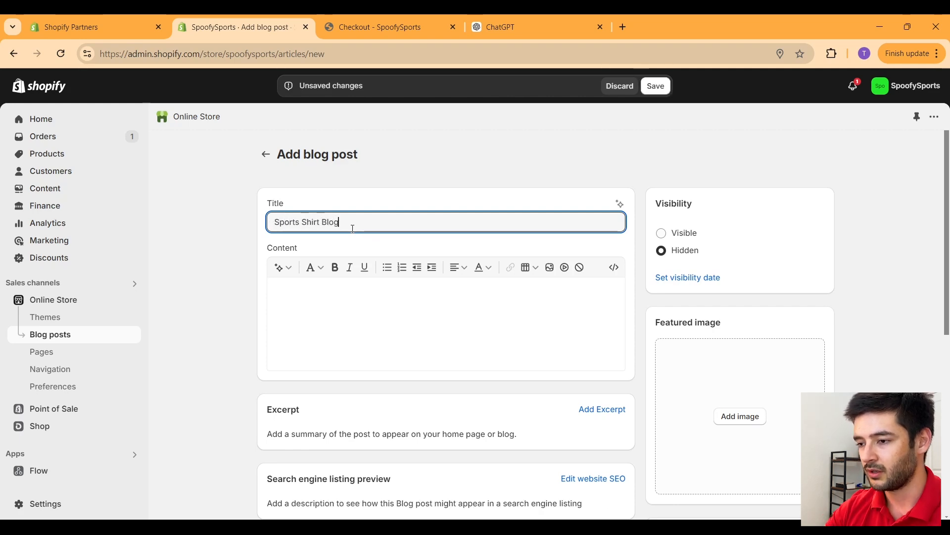
- Generate AI body text about 'sports shirts' and keep it in the post
left_click(281, 268)
type("s")
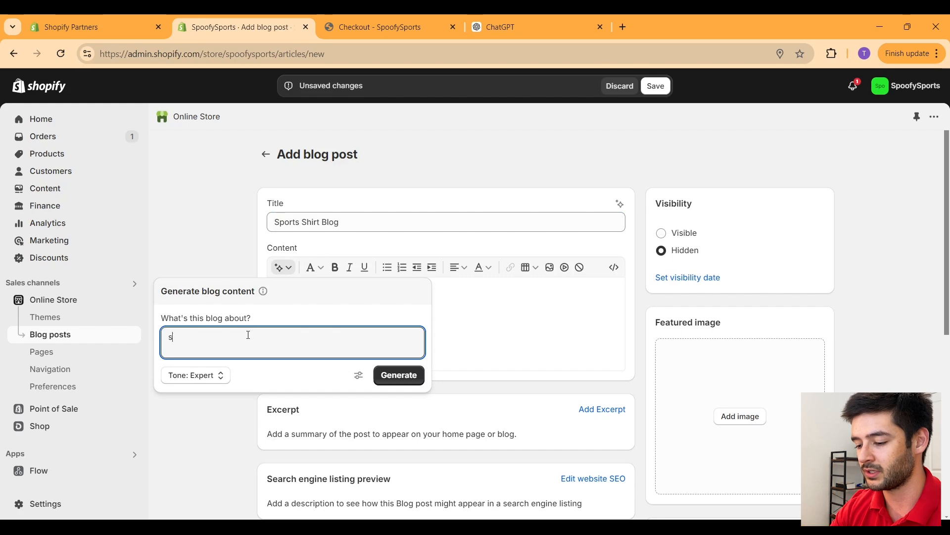
type("ports shirts")
left_click(402, 375)
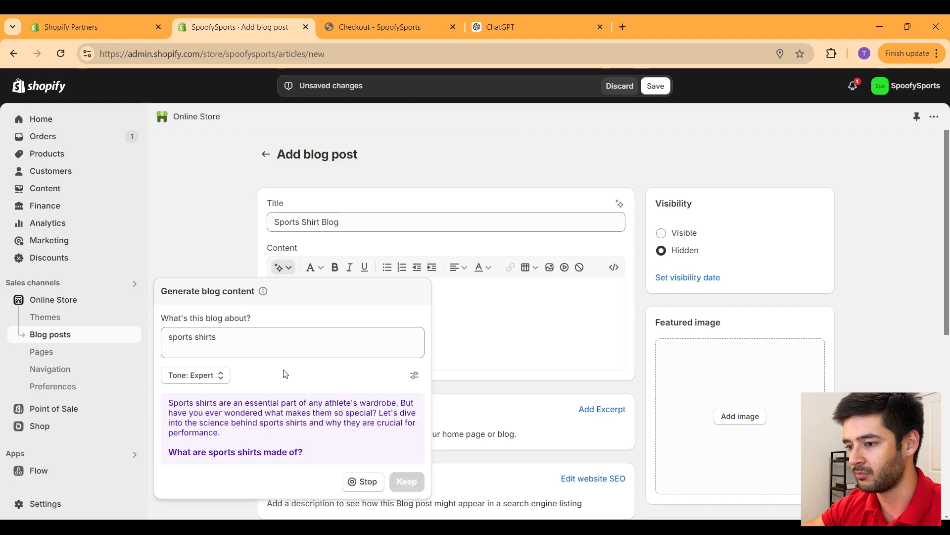
scroll(316, 391, "down", 6)
scroll(317, 347, "up", 2)
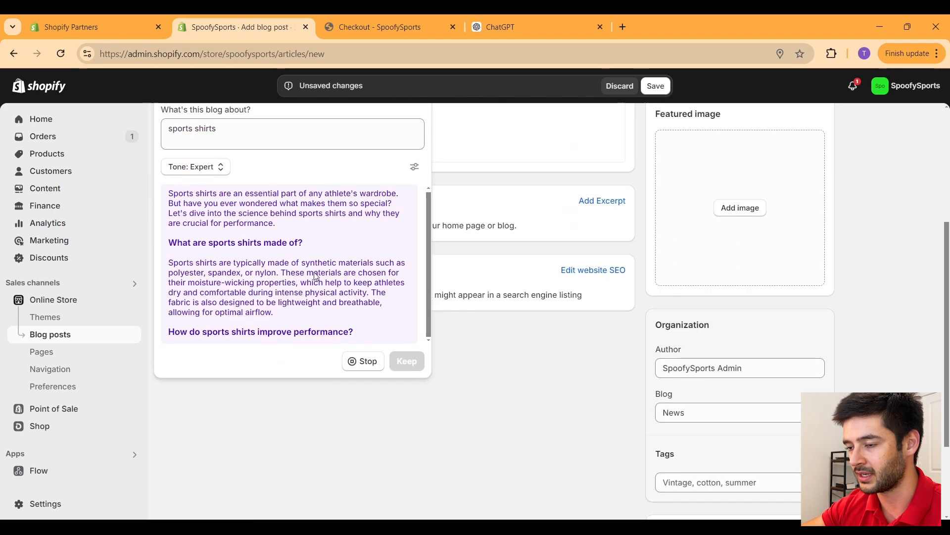
scroll(316, 276, "up", 4)
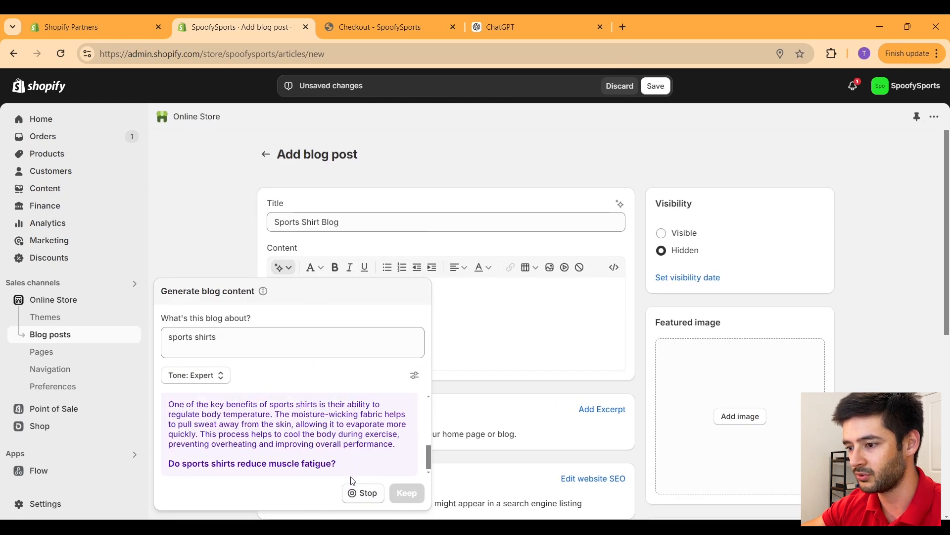
scroll(361, 496, "down", 1)
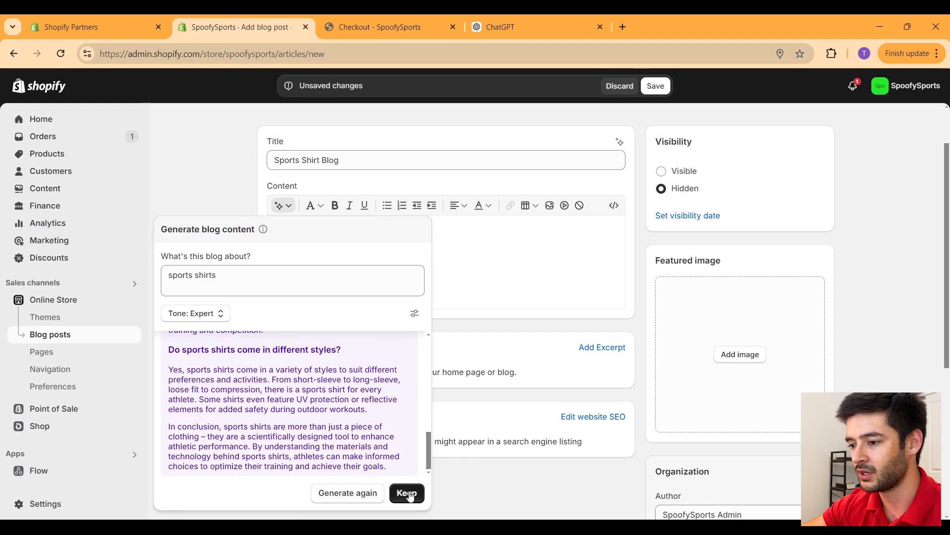
left_click(404, 493)
scroll(387, 335, "up", 1)
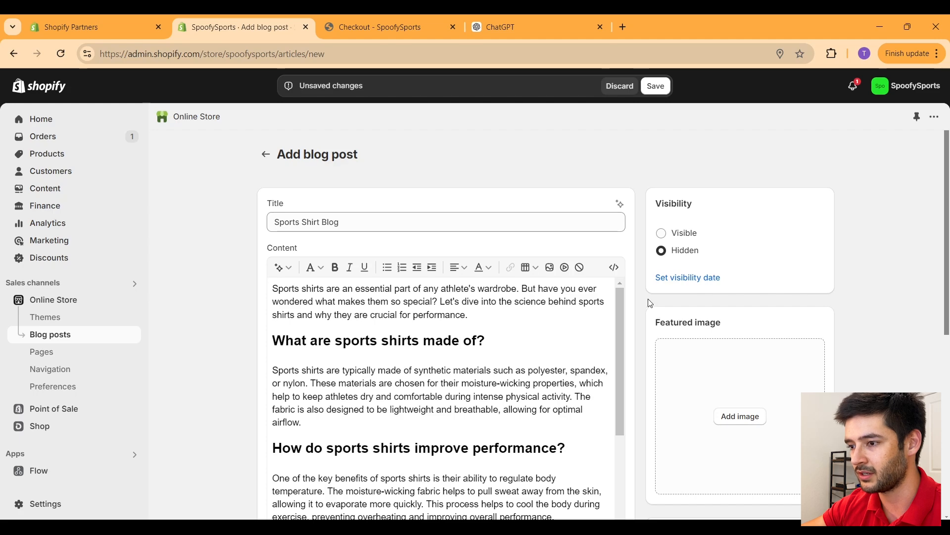
scroll(651, 303, "down", 2)
scroll(656, 310, "up", 1)
- Set the T-shirt screenshot as the post's featured image
left_click(751, 355)
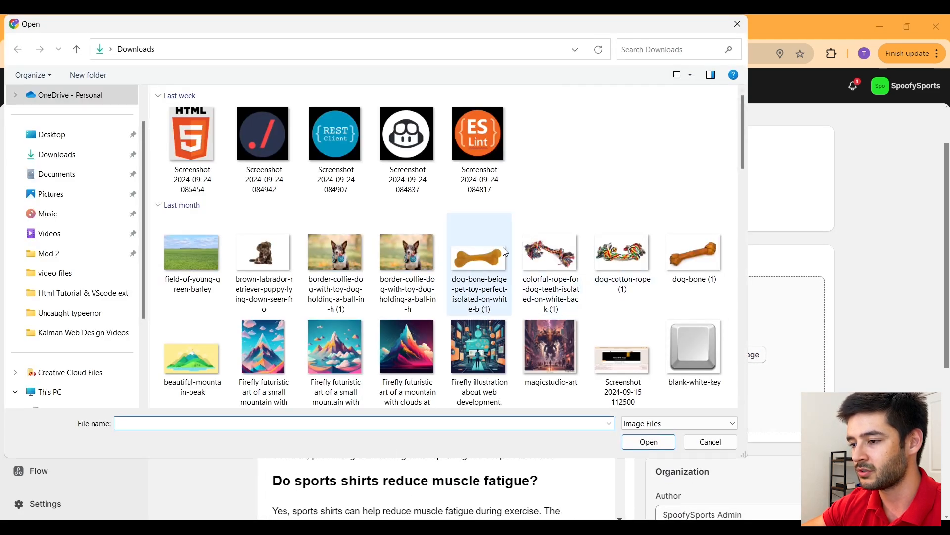
scroll(509, 247, "down", 5)
scroll(507, 242, "up", 5)
scroll(507, 242, "down", 8)
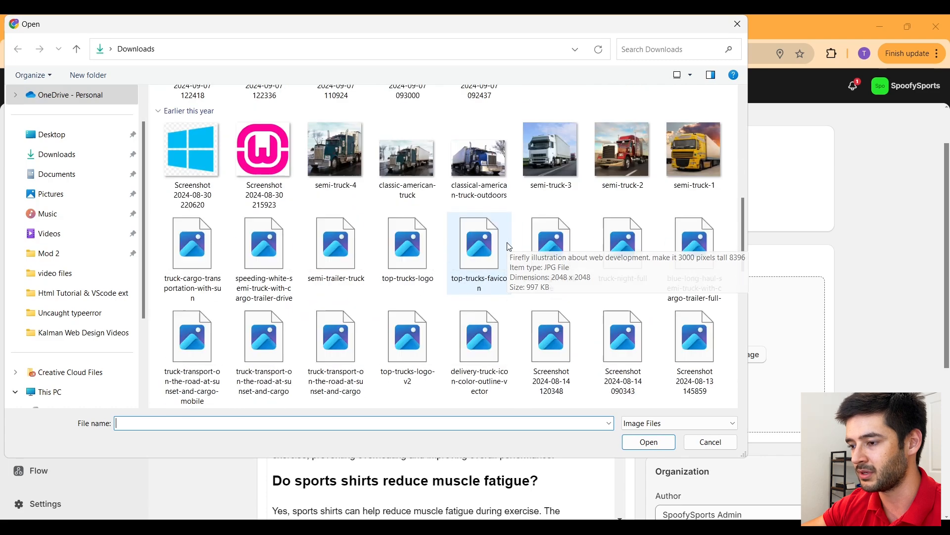
left_click(608, 350)
left_click(657, 444)
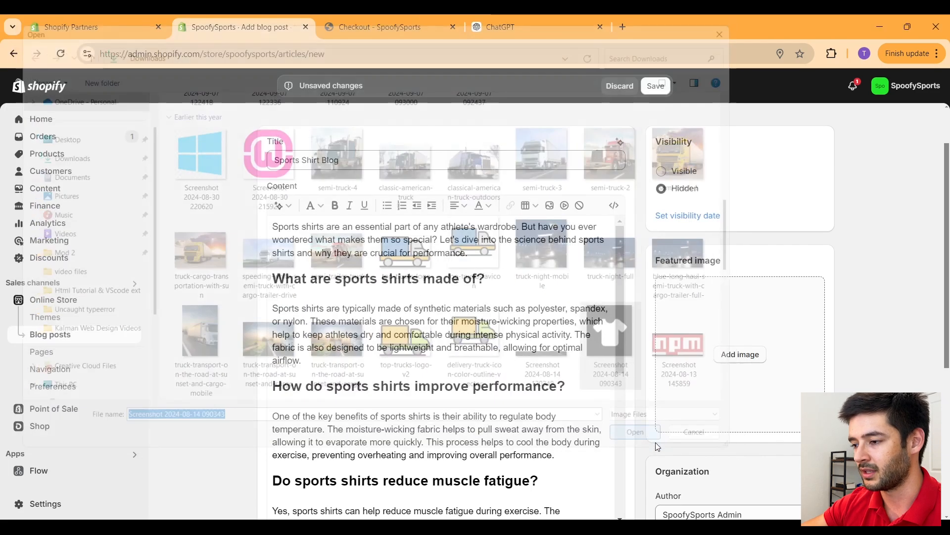
- Set the blog post's visibility to Visible
scroll(637, 303, "down", 3)
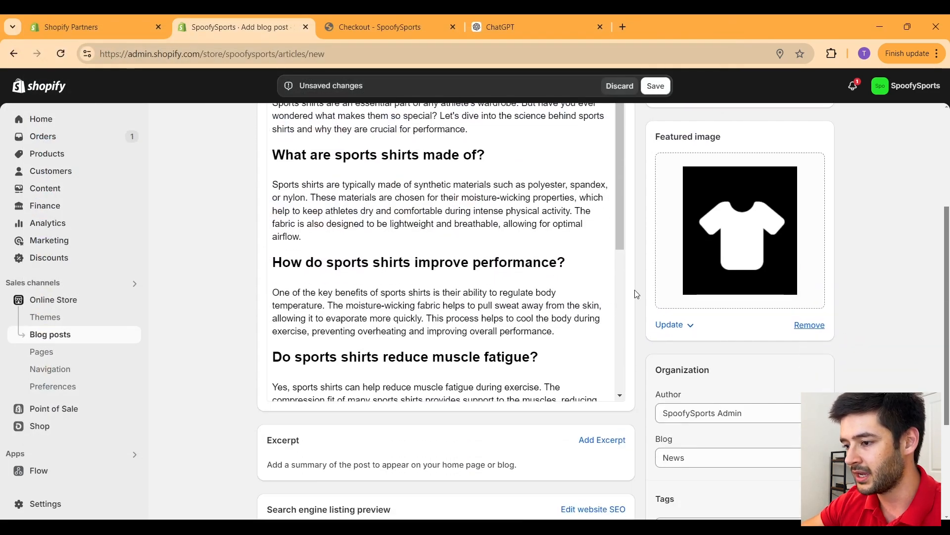
scroll(484, 278, "up", 4)
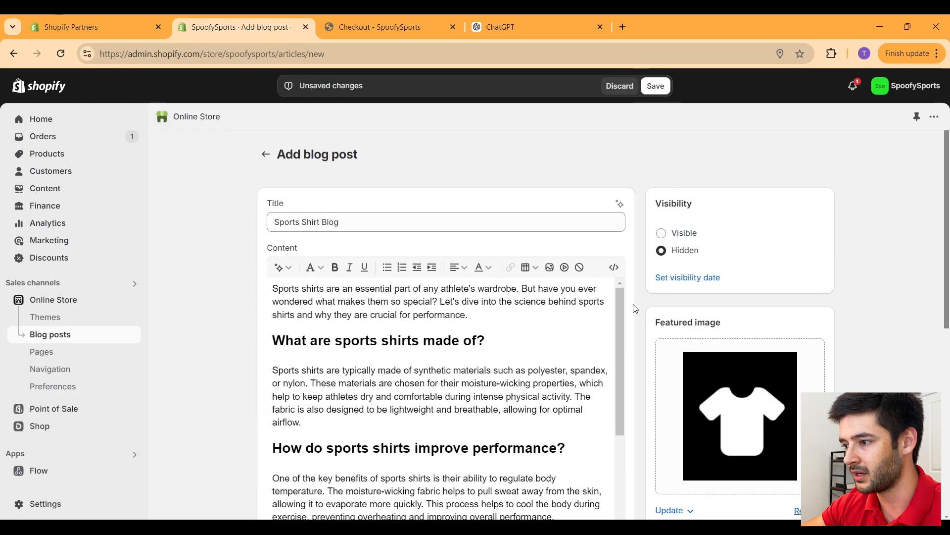
scroll(636, 308, "down", 1)
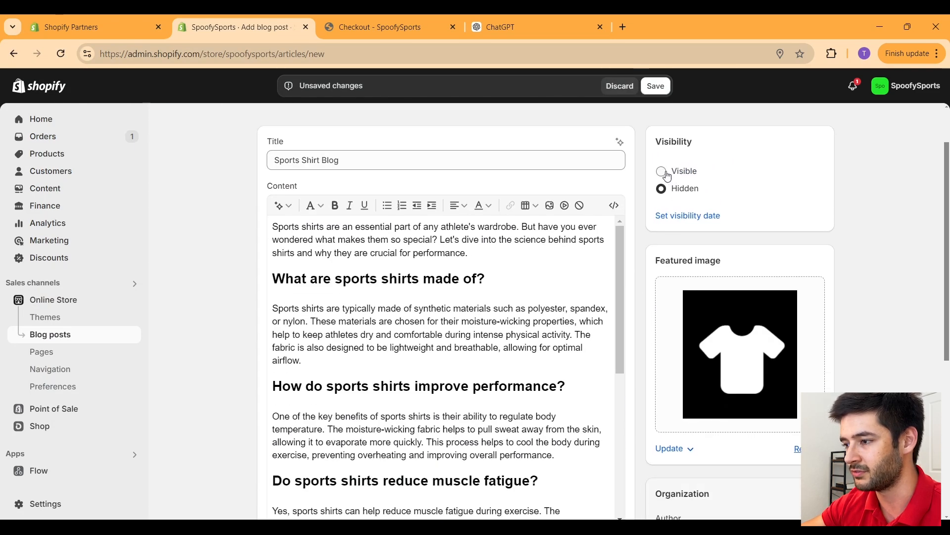
left_click(662, 172)
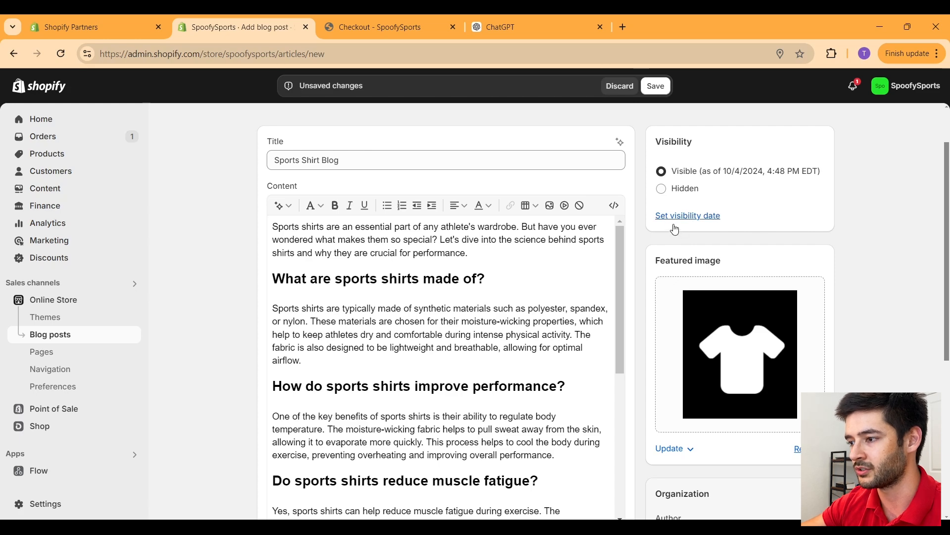
scroll(636, 330, "down", 4)
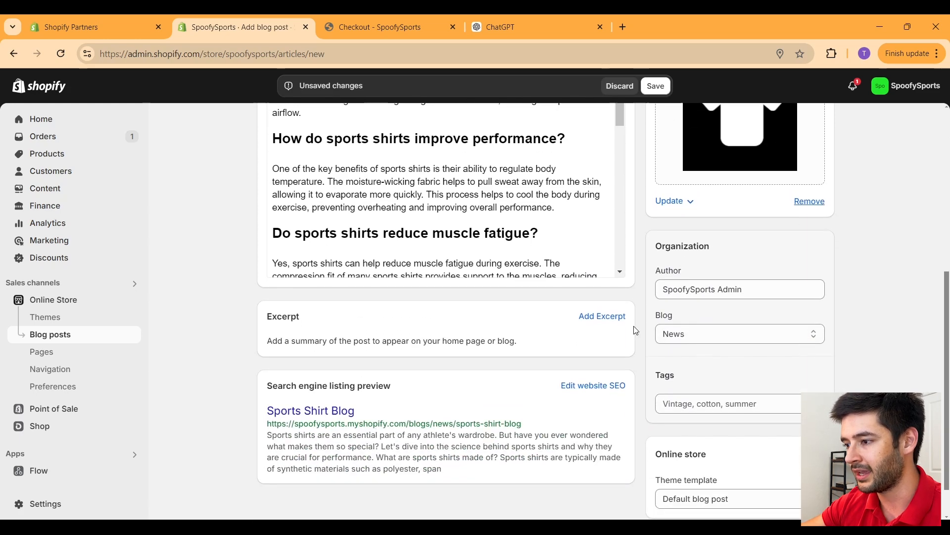
left_click(753, 290)
- Keep SpoofySports Admin as the post's author
left_click_drag(743, 290, 660, 292)
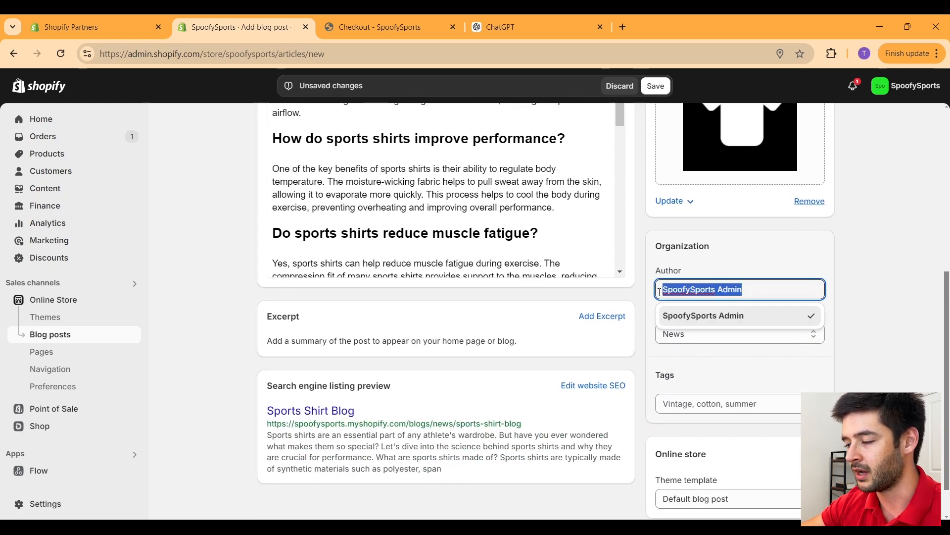
left_click(757, 291)
key("shift+Left")
key("shift+Left")
key("shift+Left")
key("shift+Left")
key("shift+Left")
key("shift+Left")
key("BackSpace")
key("ctrl+z")
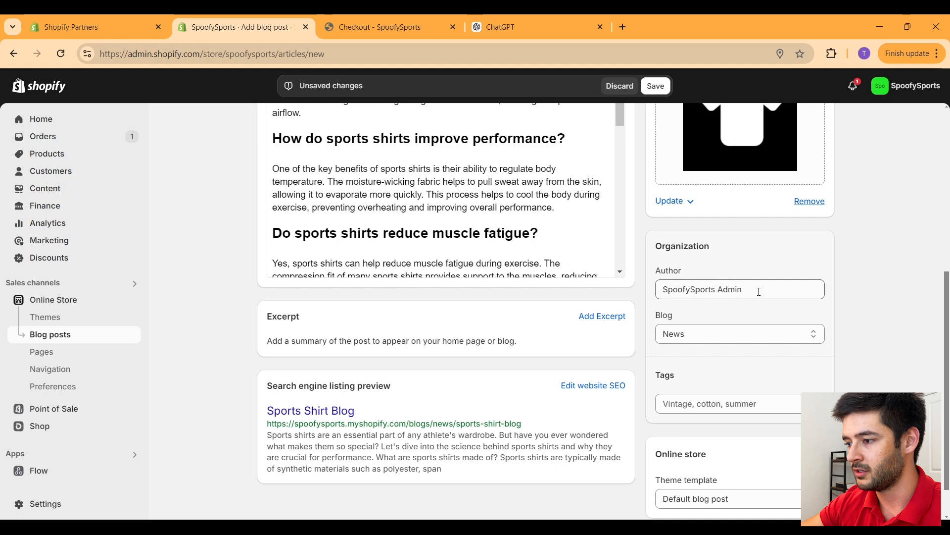
left_click(759, 292)
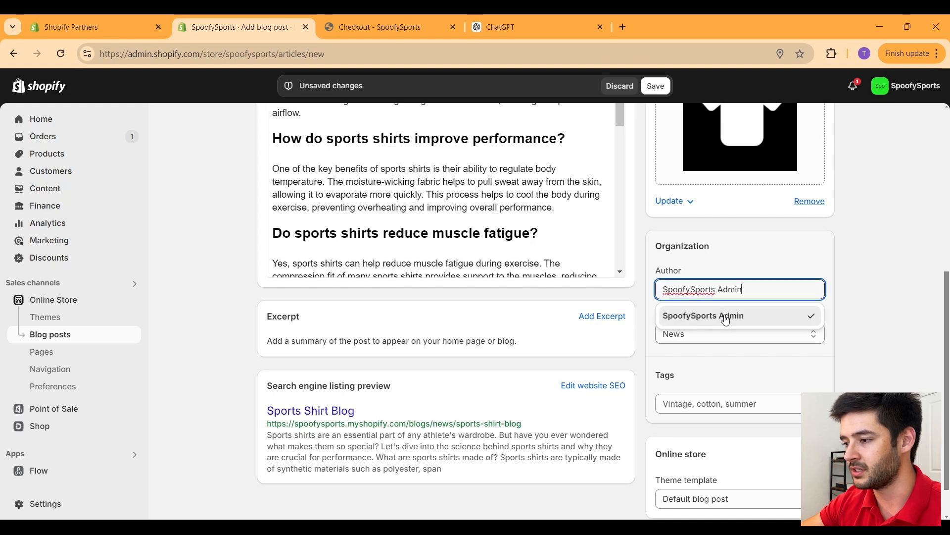
left_click(735, 317)
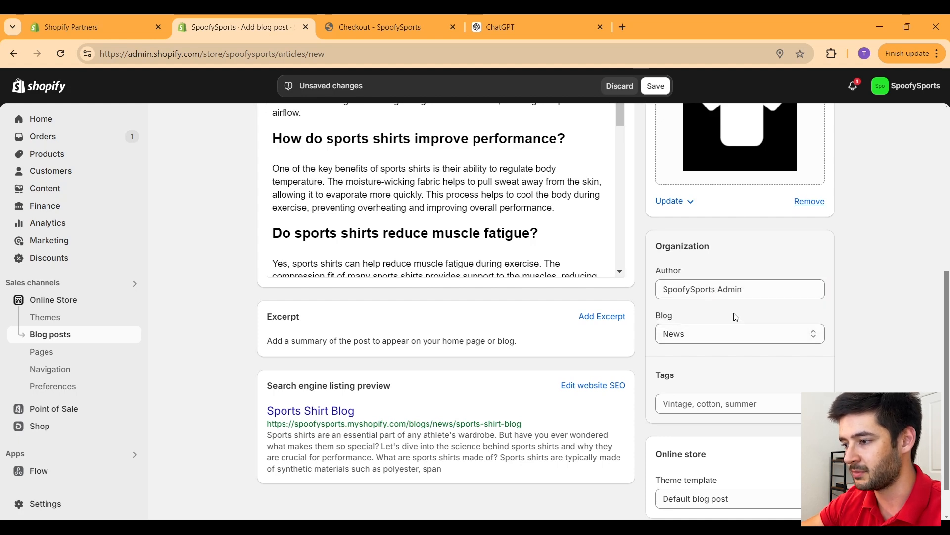
- Create a new blog named 'Sports Apparel' for the post
left_click(695, 341)
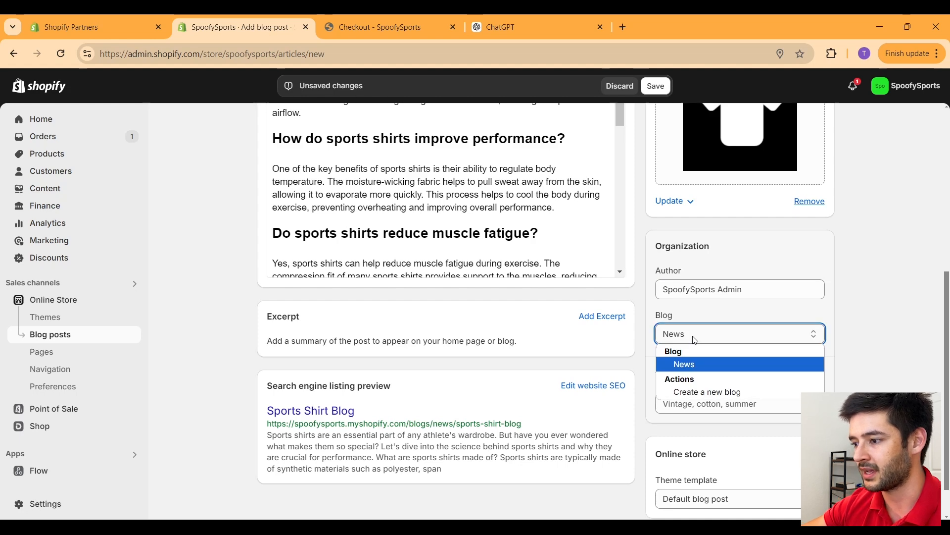
left_click(698, 391)
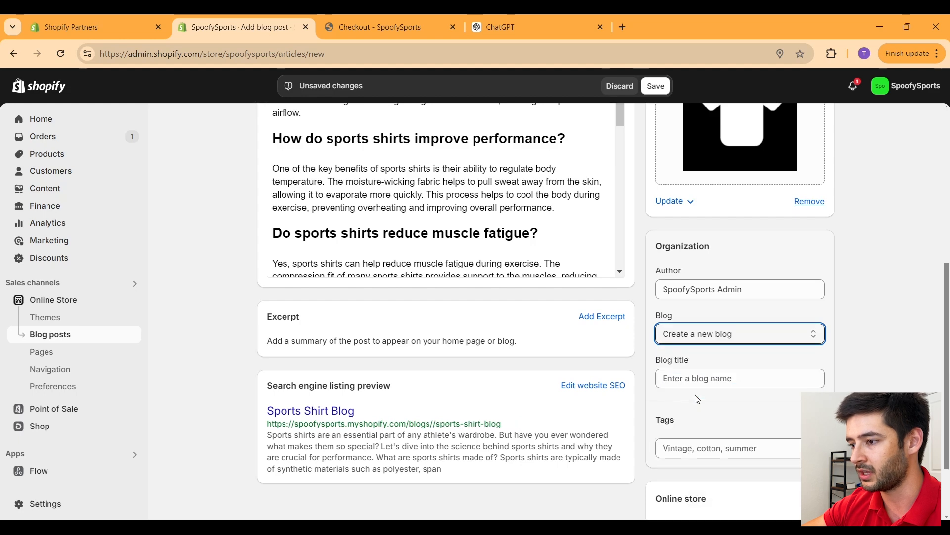
left_click(690, 378)
type("Sports Appa")
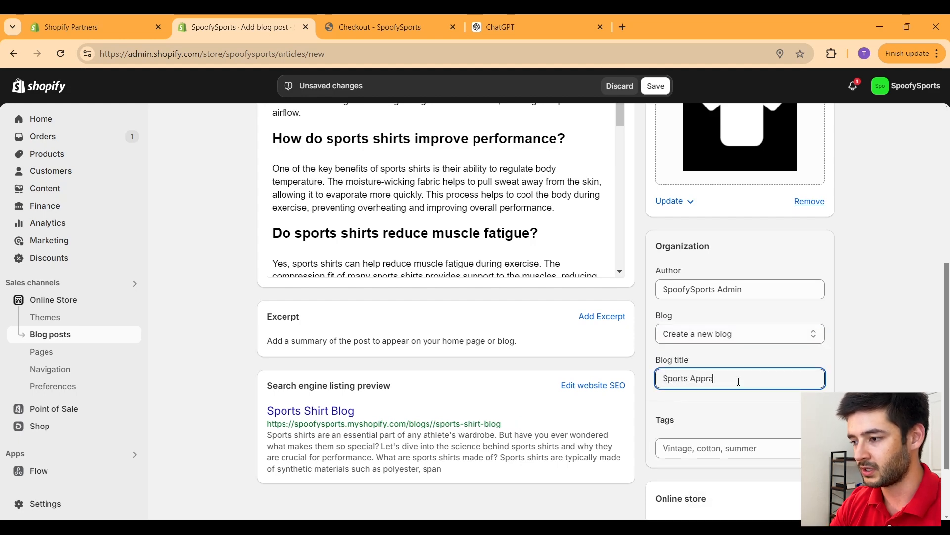
type("rel")
scroll(739, 381, "down", 1)
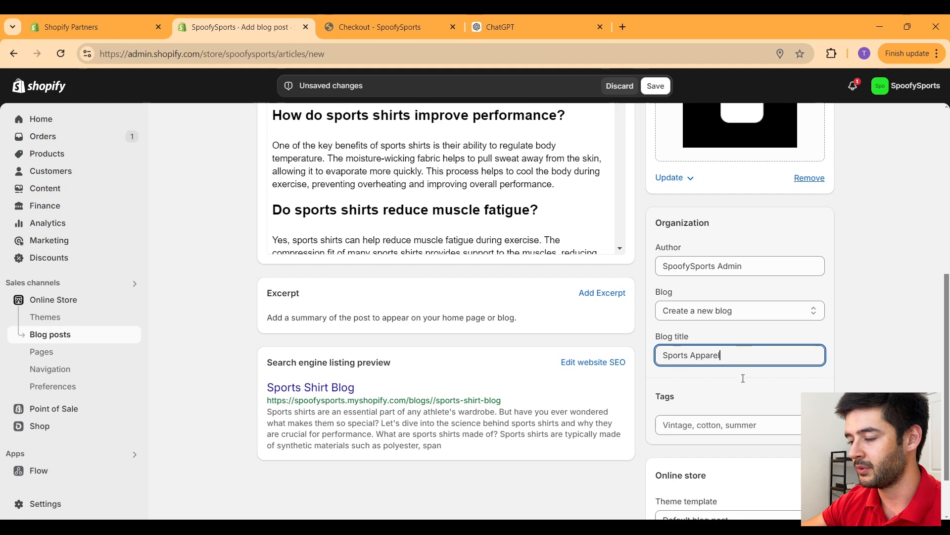
- Tag the post with 'Sports' and 'sports wear'
left_click(774, 398)
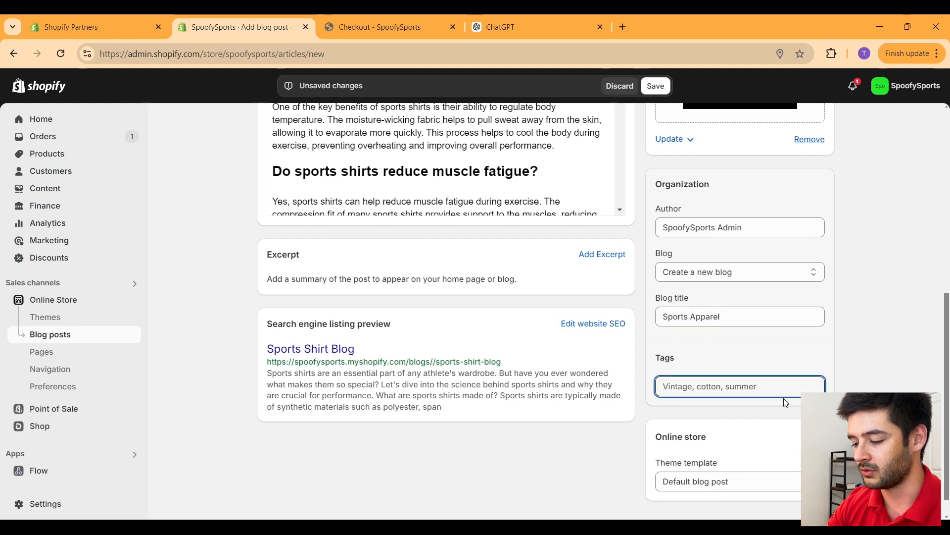
type("Sports")
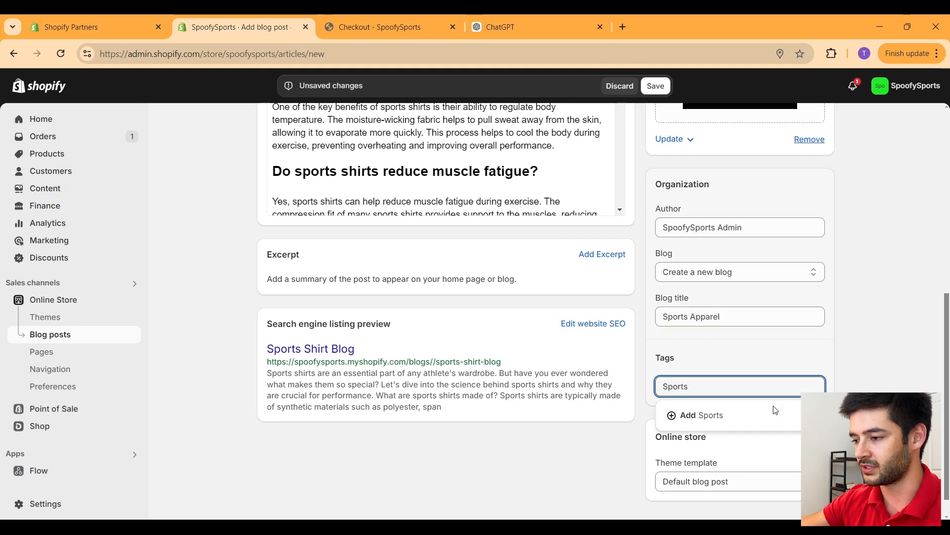
key("Return")
type("sports wear")
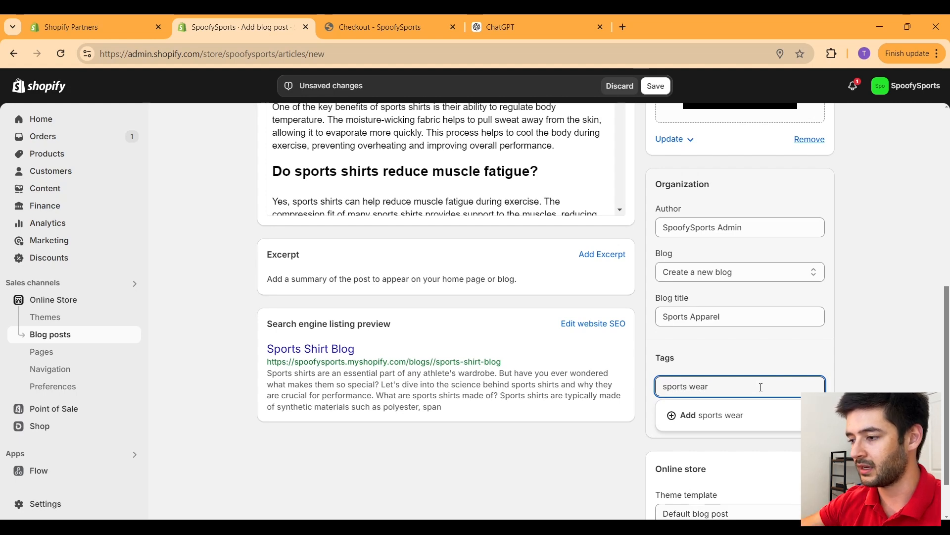
left_click(727, 416)
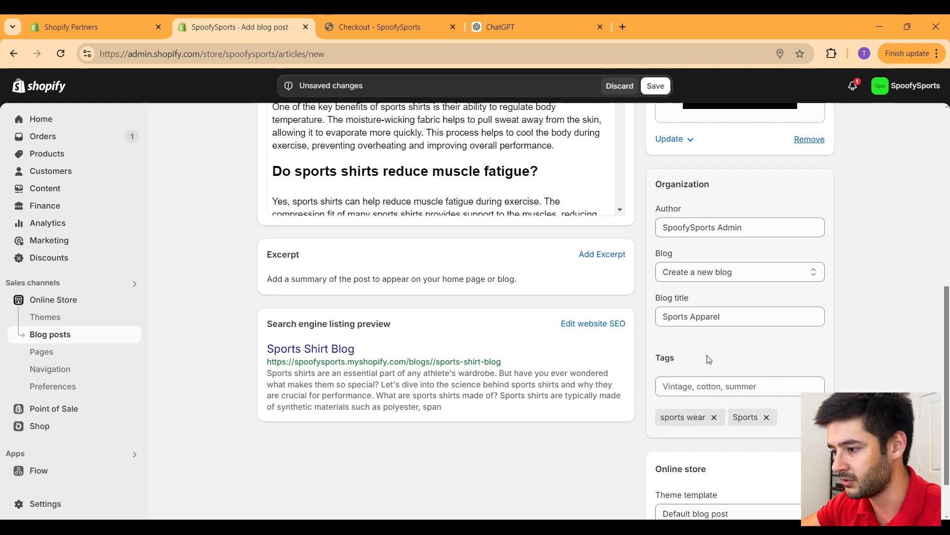
scroll(791, 412, "down", 1)
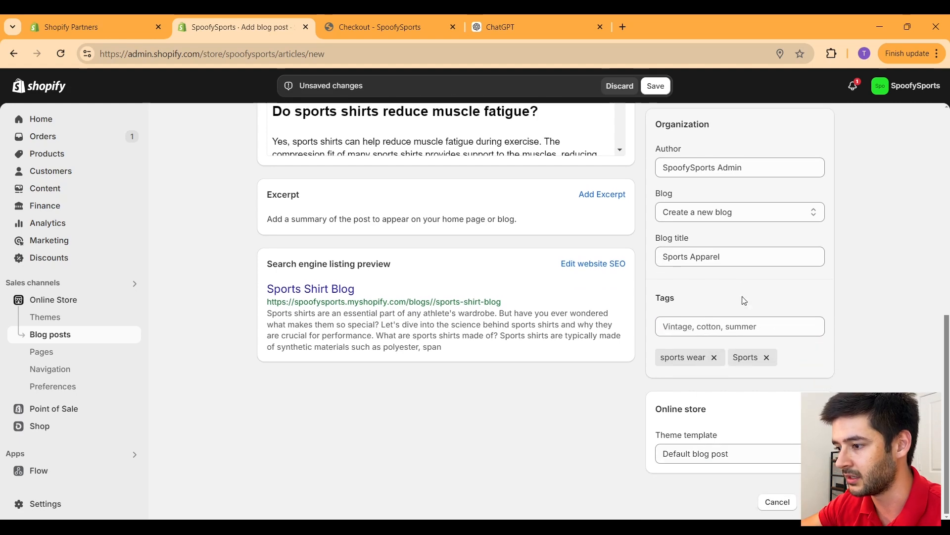
- Review the theme template and SEO preview, then save the blog post
left_click(715, 458)
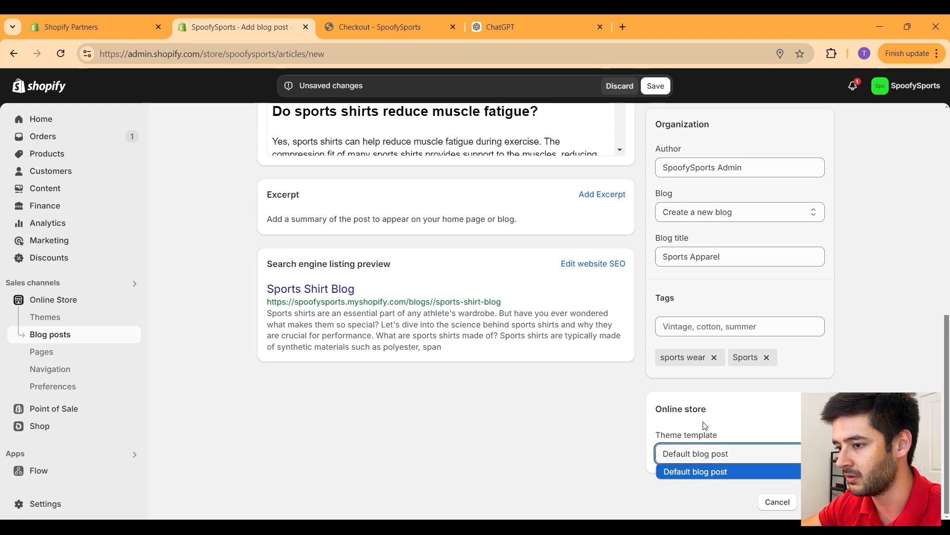
scroll(644, 446, "up", 5)
scroll(607, 424, "down", 2)
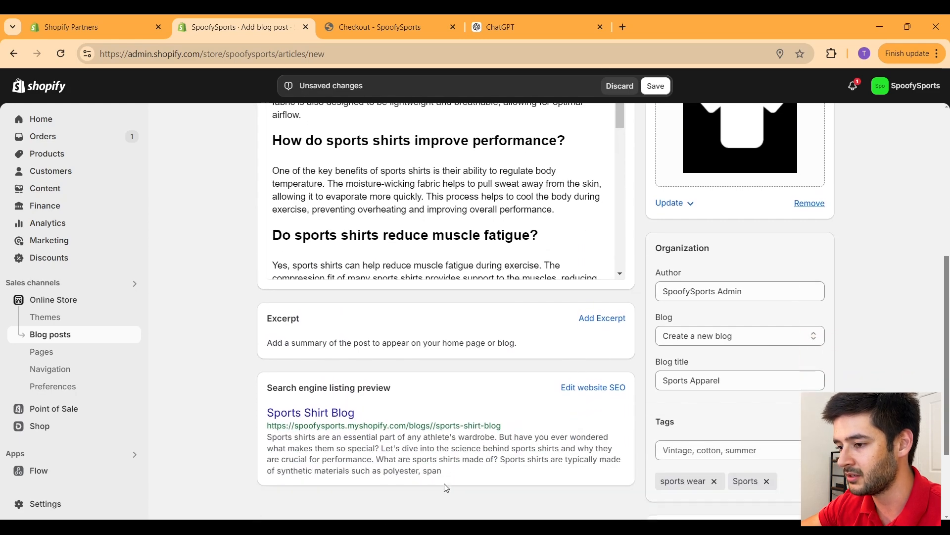
left_click_drag(477, 468, 255, 408)
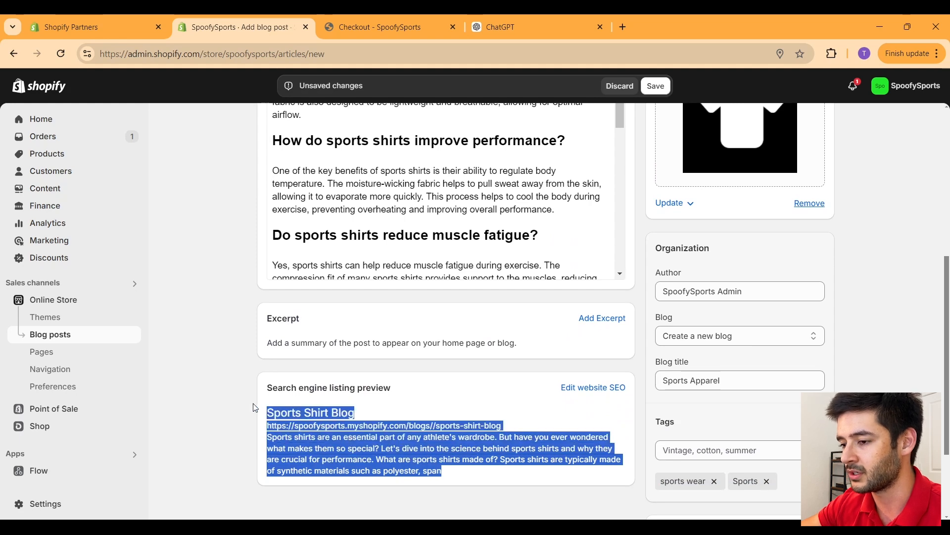
scroll(778, 318, "down", 3)
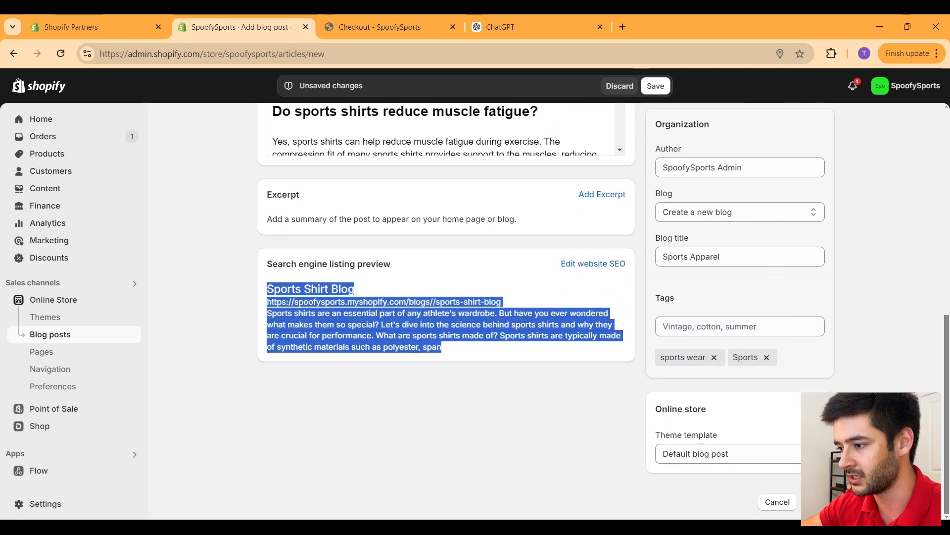
left_click(818, 502)
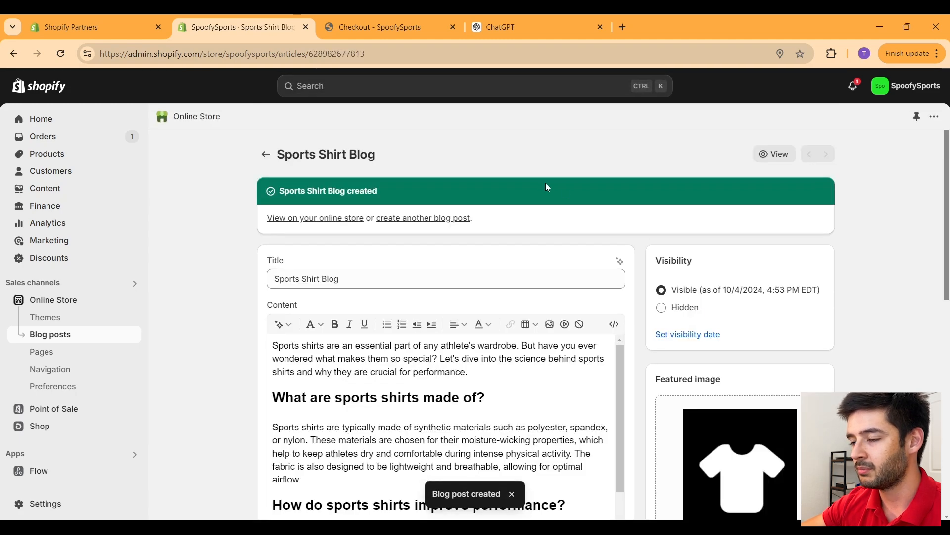
- Leave checkout for the SpoofySports storefront and close the cart drawer
left_click(403, 29)
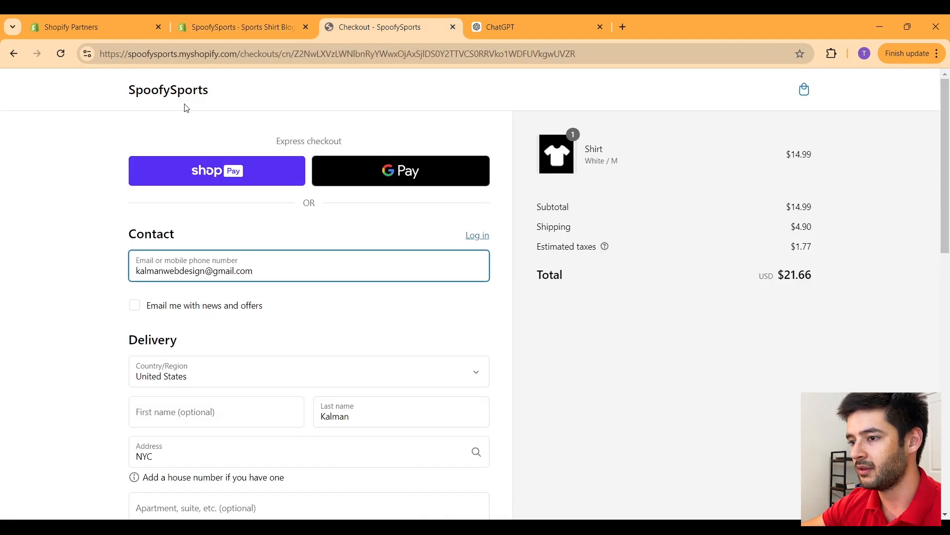
left_click(14, 54)
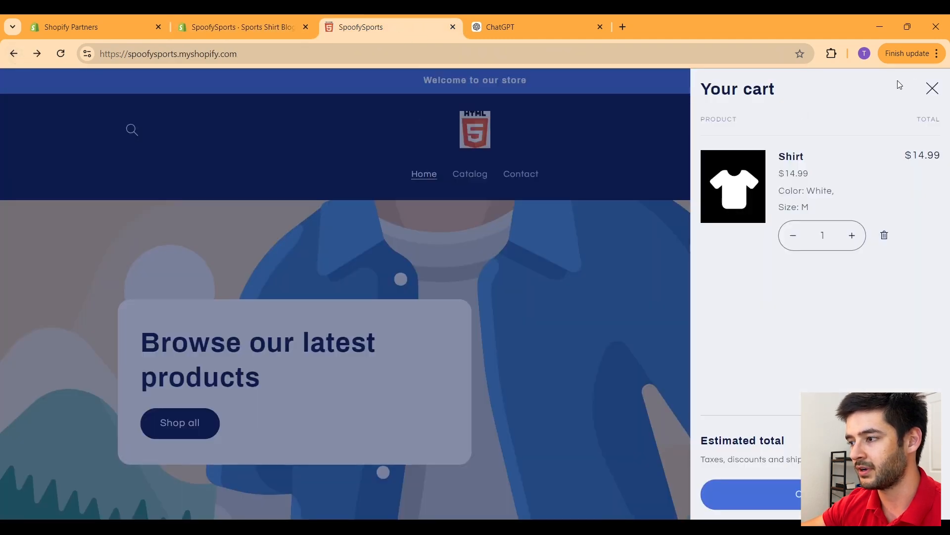
left_click(931, 91)
scroll(516, 250, "down", 12)
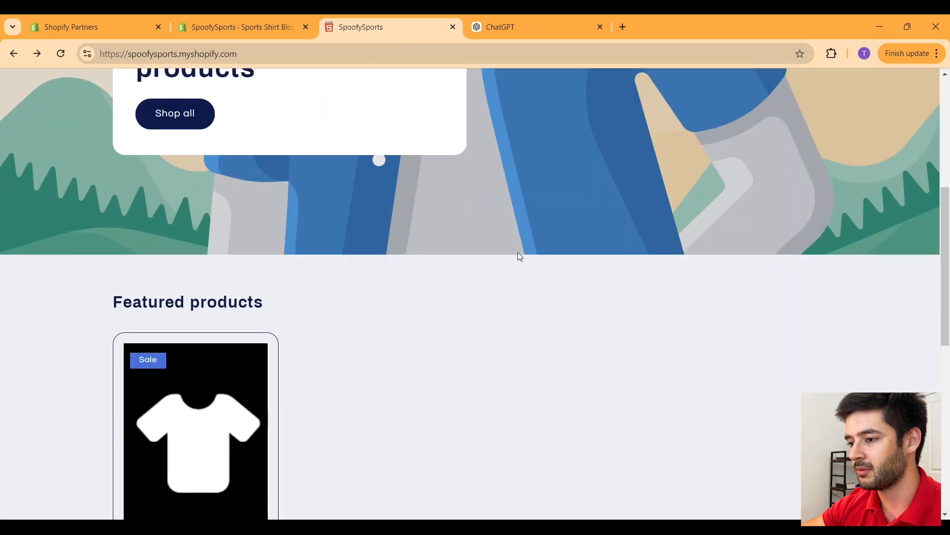
scroll(518, 253, "up", 10)
scroll(519, 253, "up", 2)
- Browse the Catalog and Contact pages, then return to Home
left_click(471, 180)
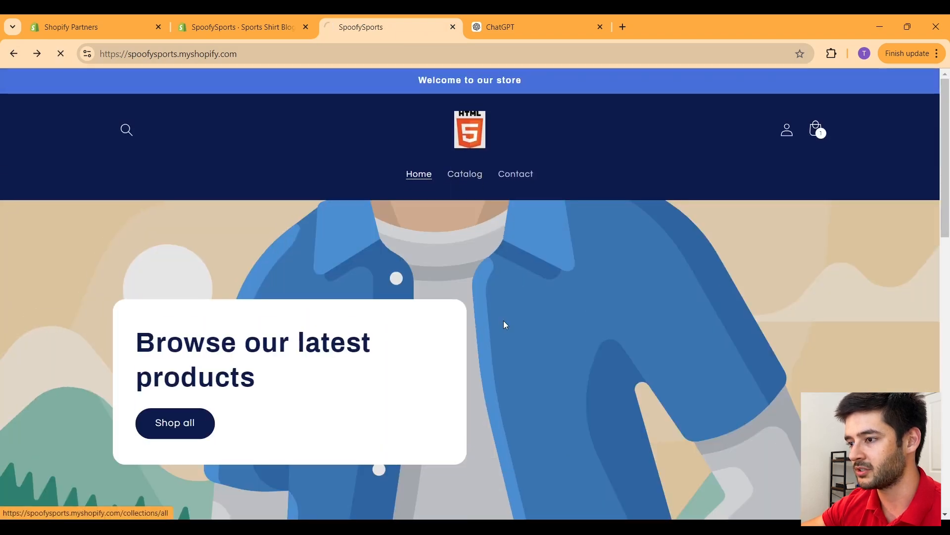
scroll(503, 319, "down", 6)
scroll(503, 320, "up", 6)
left_click(525, 174)
scroll(617, 425, "down", 6)
scroll(617, 422, "up", 6)
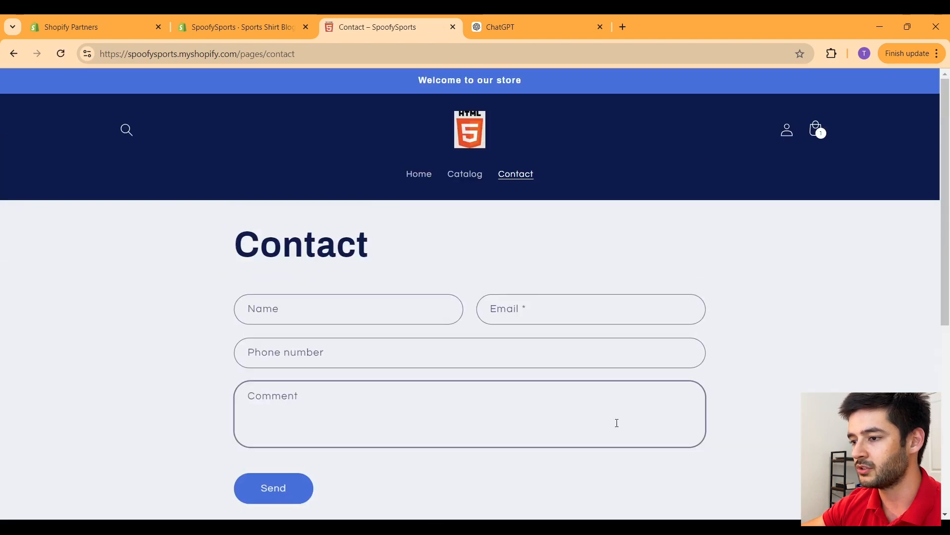
left_click(415, 176)
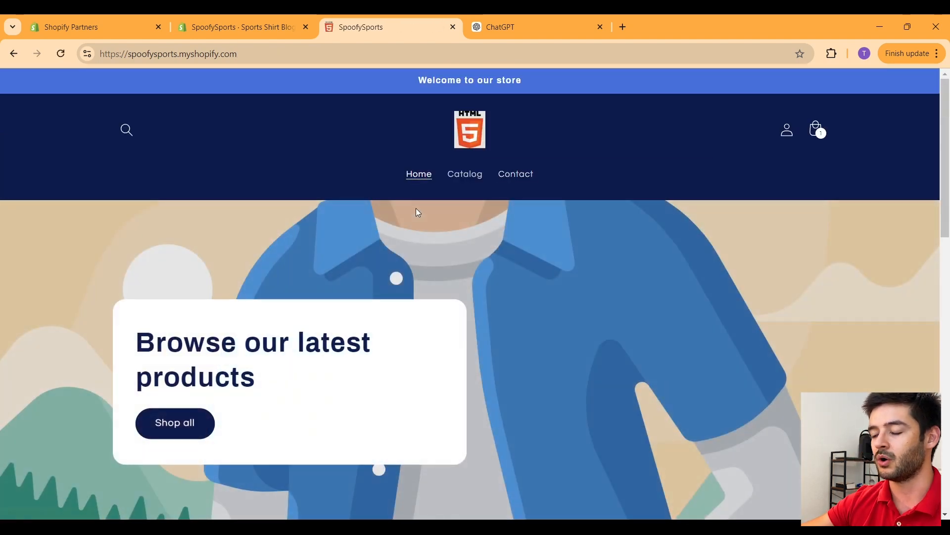
- Open the Refresh theme in the theme editor from Online Store > Themes
left_click(229, 27)
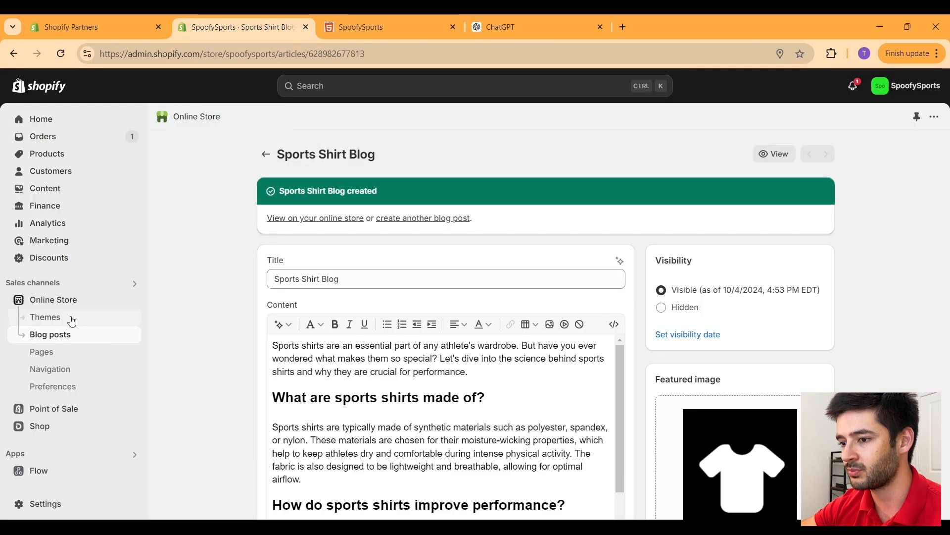
left_click(66, 303)
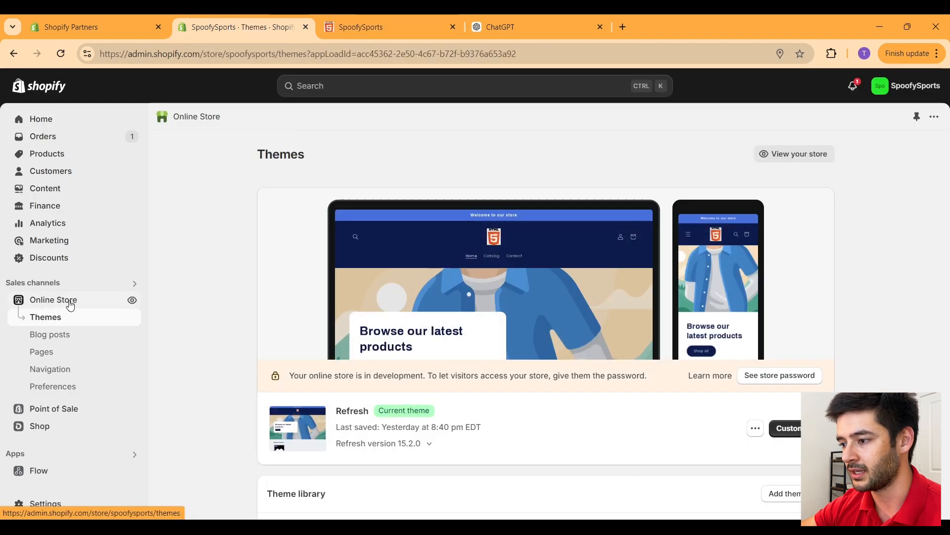
left_click(782, 429)
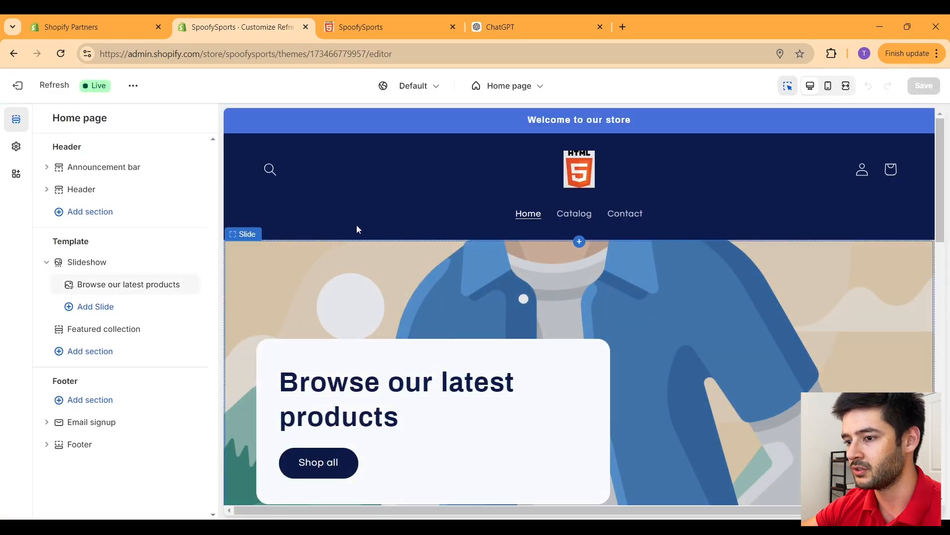
- Add a Blog posts section to the home page template
scroll(357, 226, "down", 2)
scroll(434, 302, "up", 2)
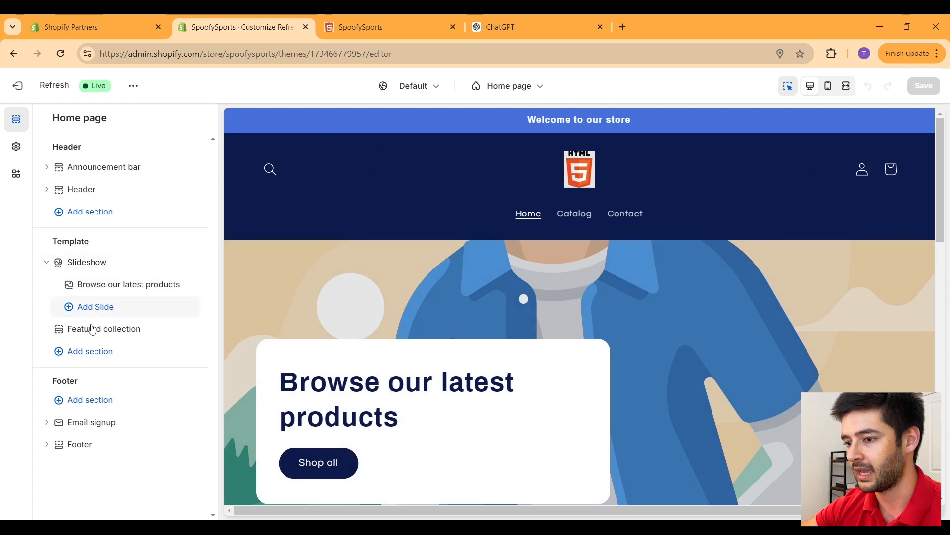
left_click(88, 352)
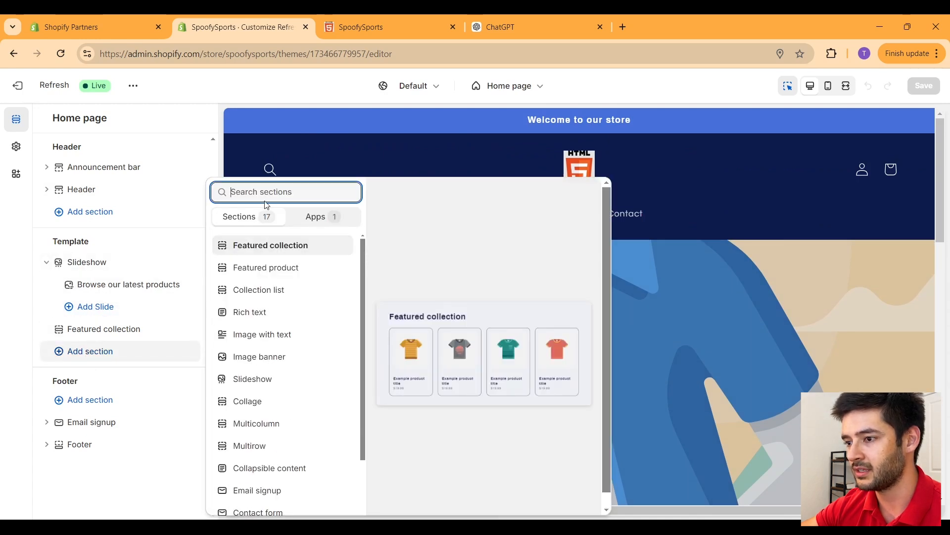
type("blog")
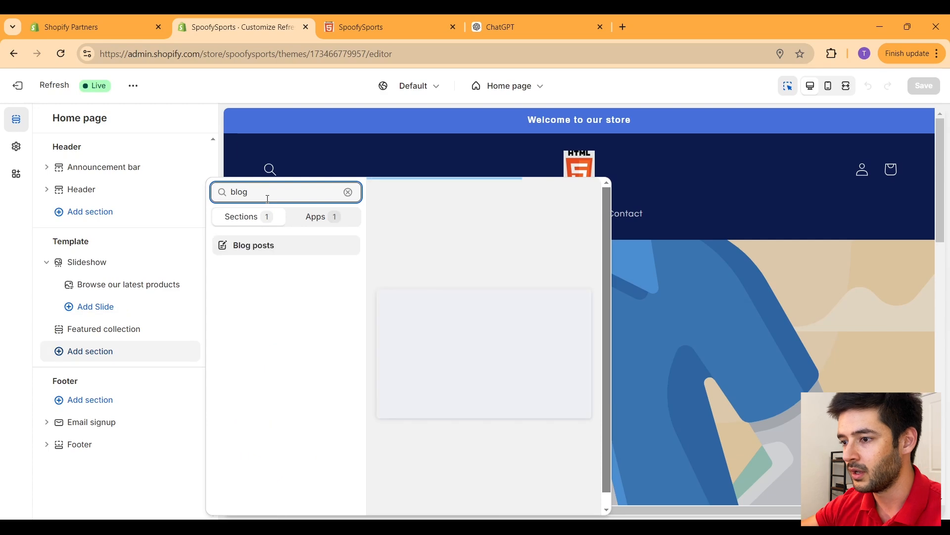
left_click(253, 246)
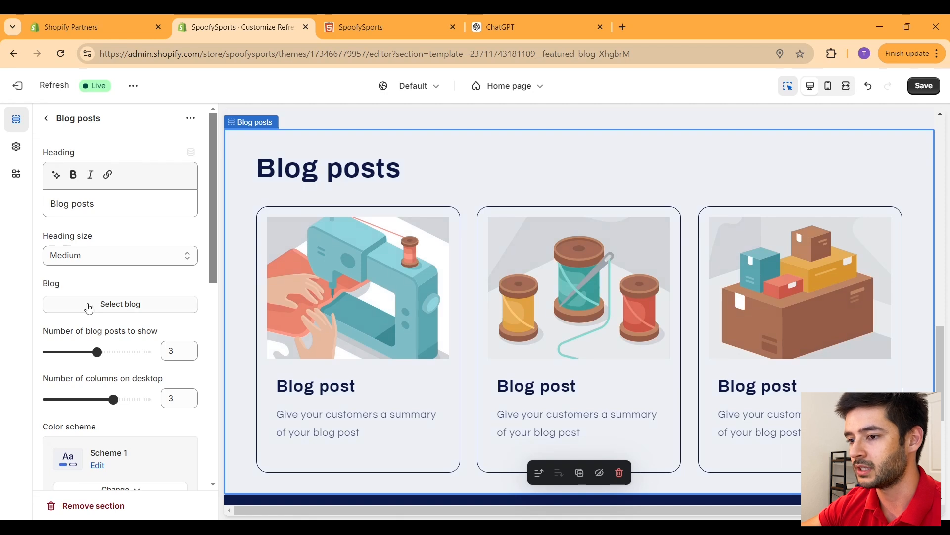
- Point the home page Blog posts section at the Sports Apparel blog and save the theme
left_click(111, 308)
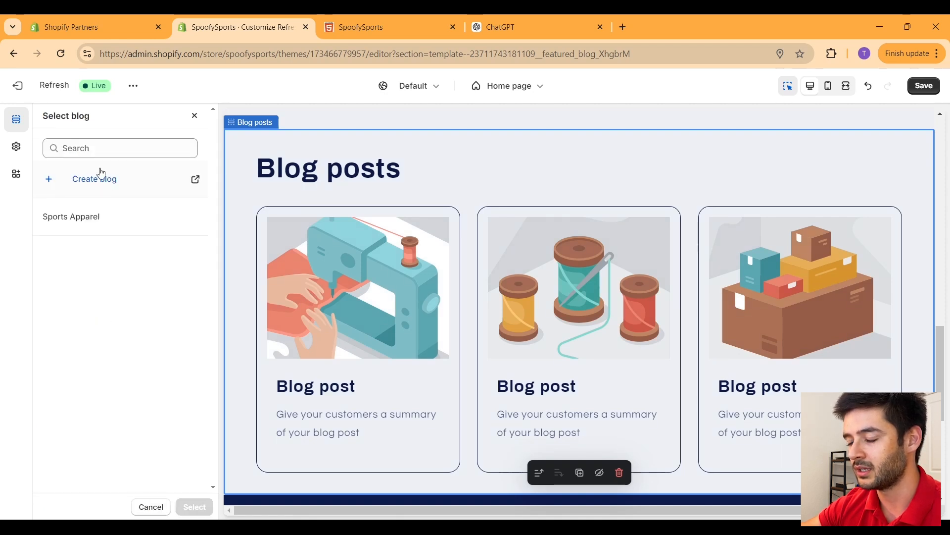
left_click(102, 222)
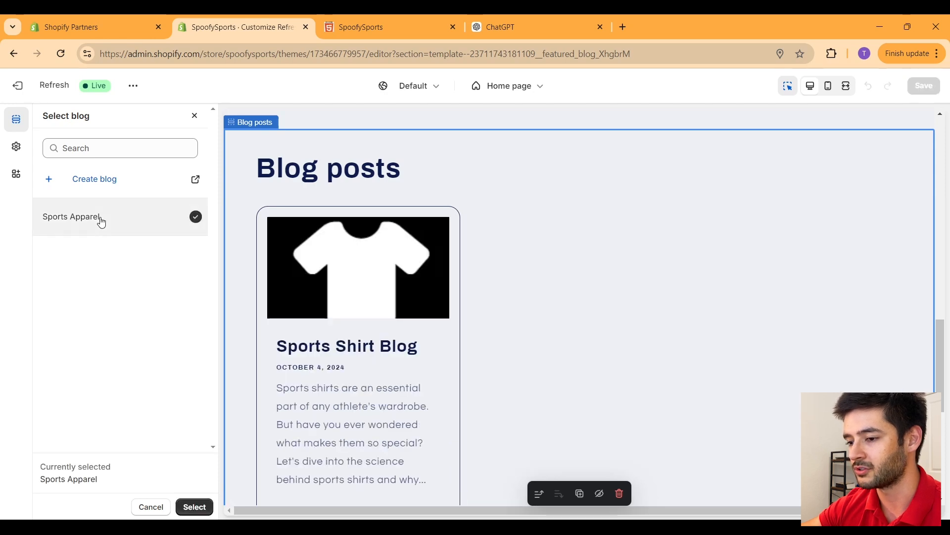
scroll(489, 347, "down", 1)
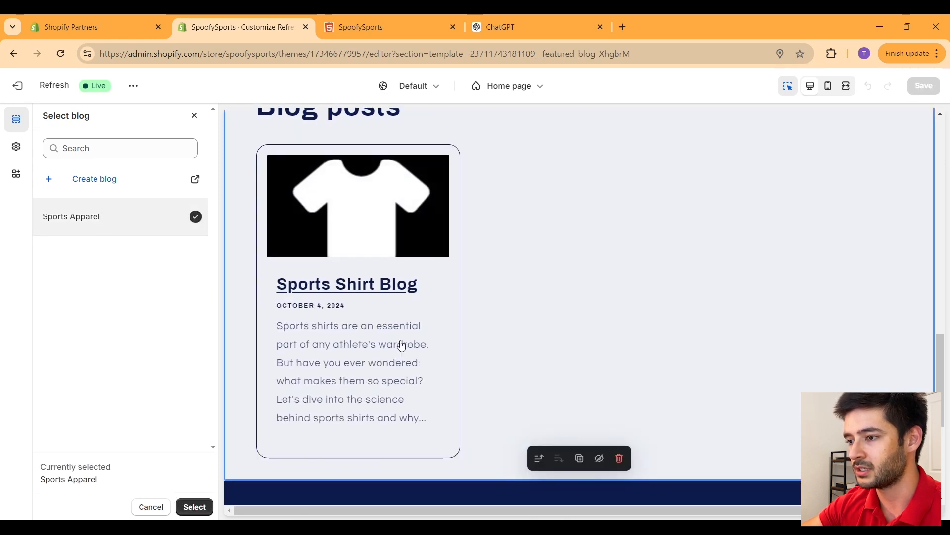
scroll(485, 433, "up", 1)
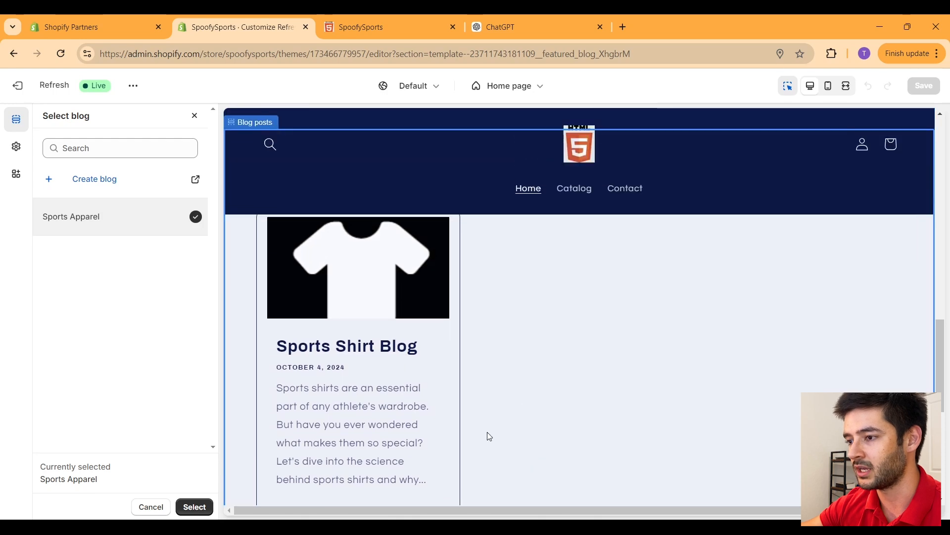
scroll(517, 344, "down", 2)
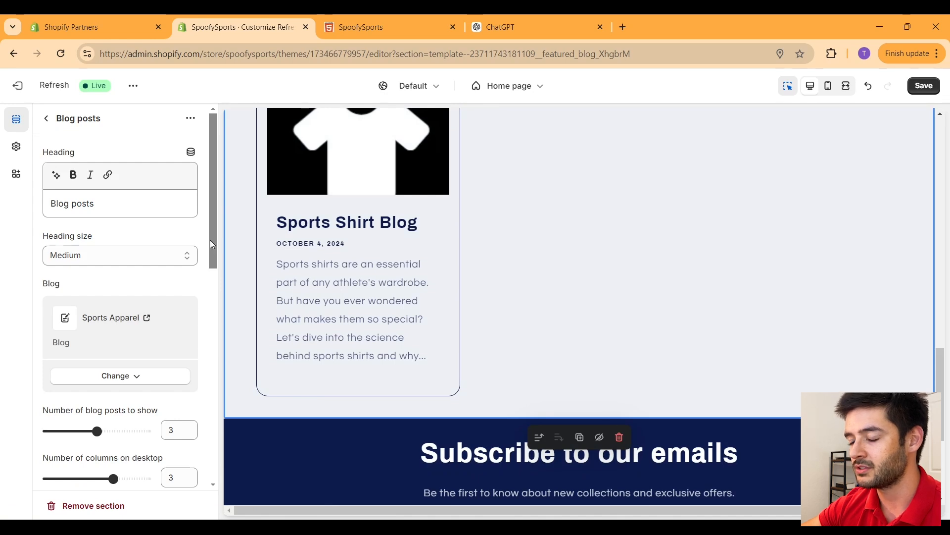
left_click_drag(211, 241, 230, 302)
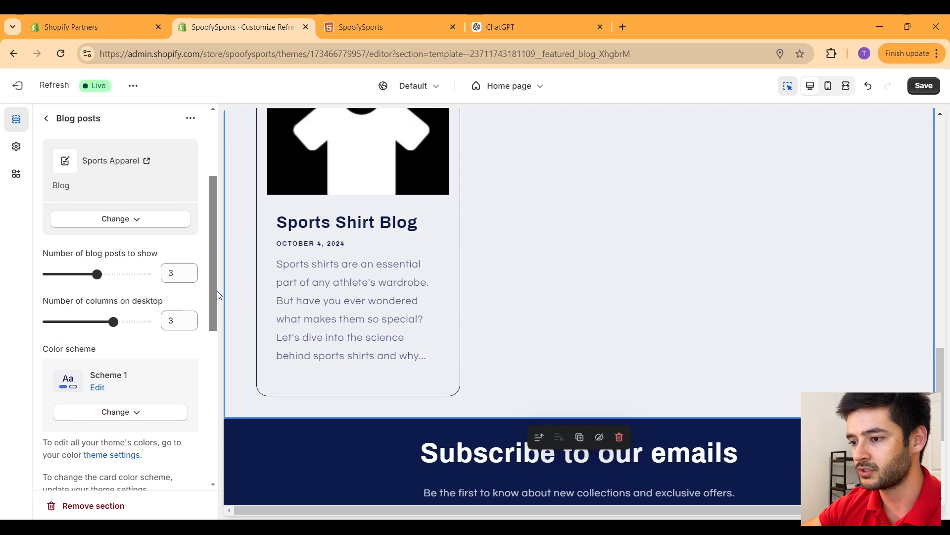
left_click_drag(216, 292, 221, 461)
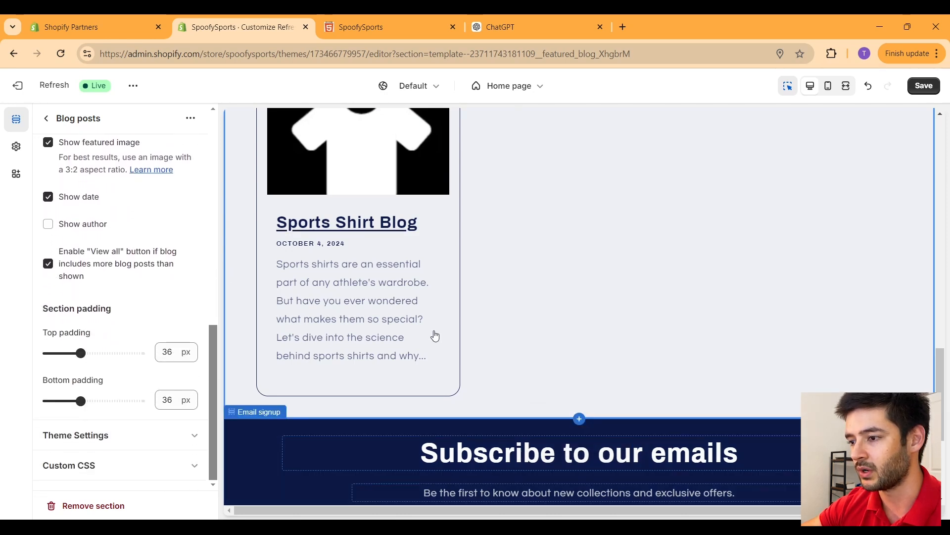
scroll(468, 339, "up", 3)
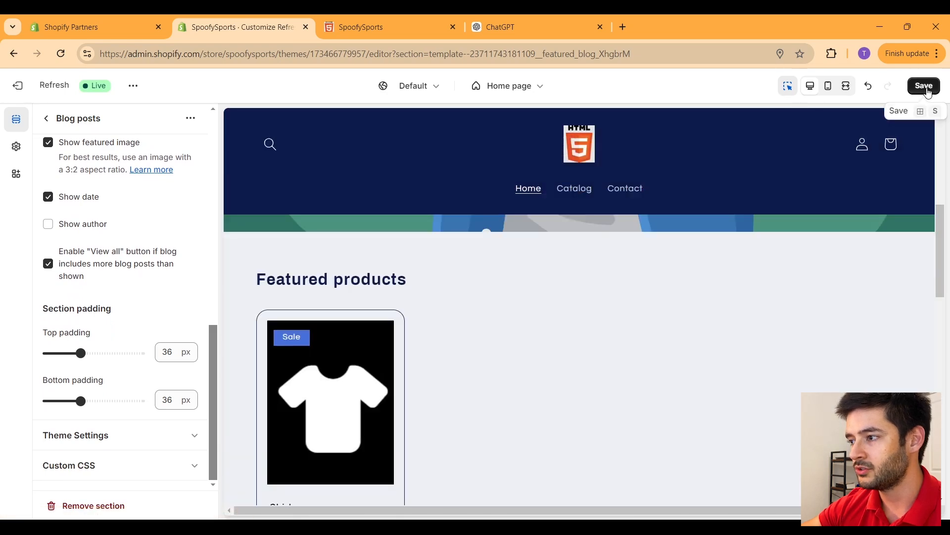
left_click(924, 87)
- Reload the live home page to check the Sports Shirt Blog card, then return to the theme editor
left_click(361, 27)
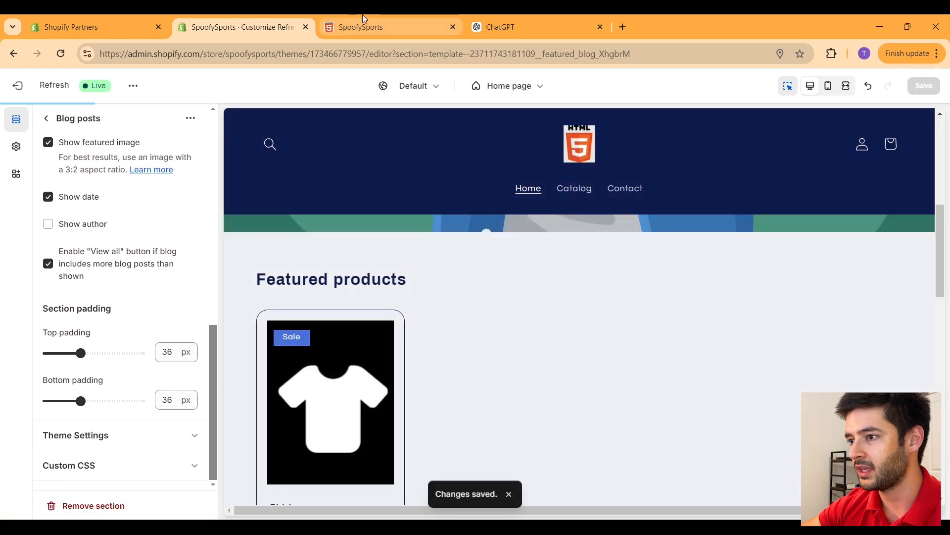
left_click(60, 53)
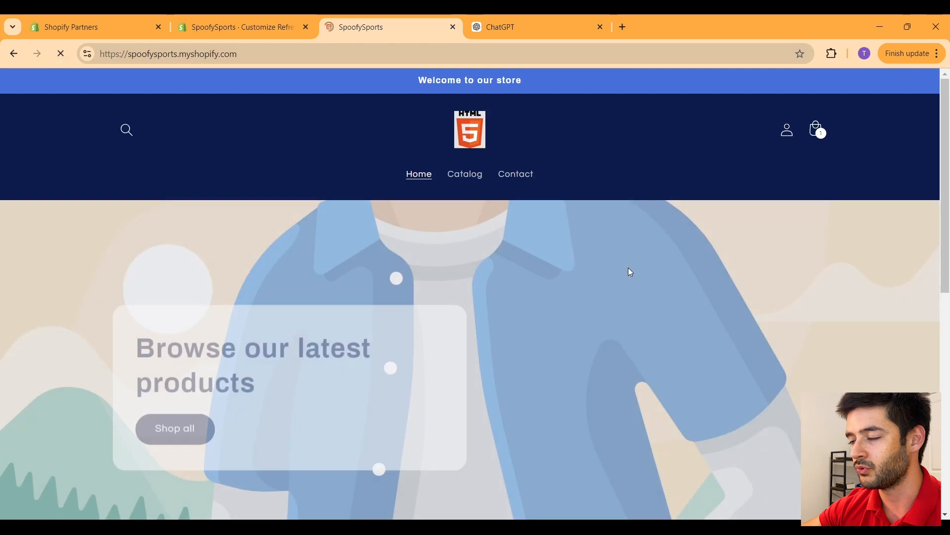
scroll(537, 286, "down", 6)
scroll(537, 290, "down", 12)
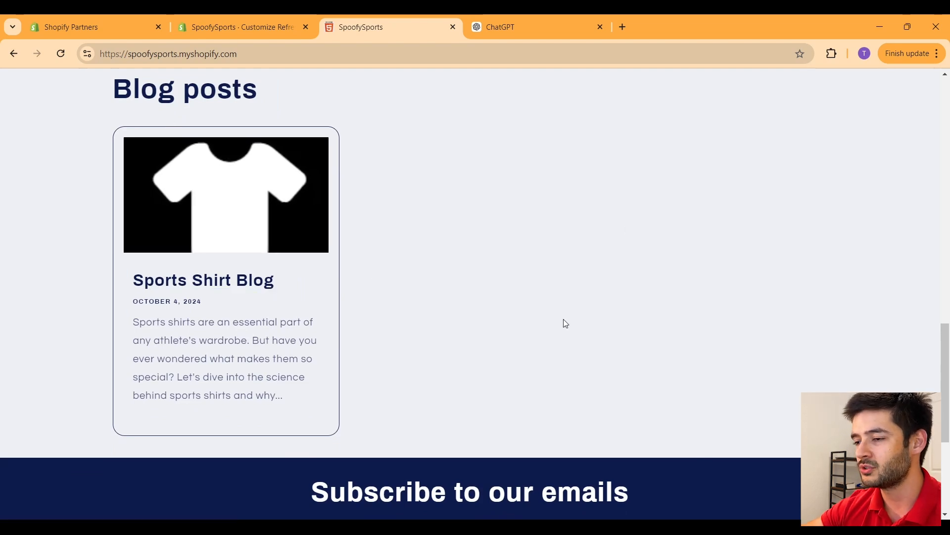
scroll(564, 319, "up", 10)
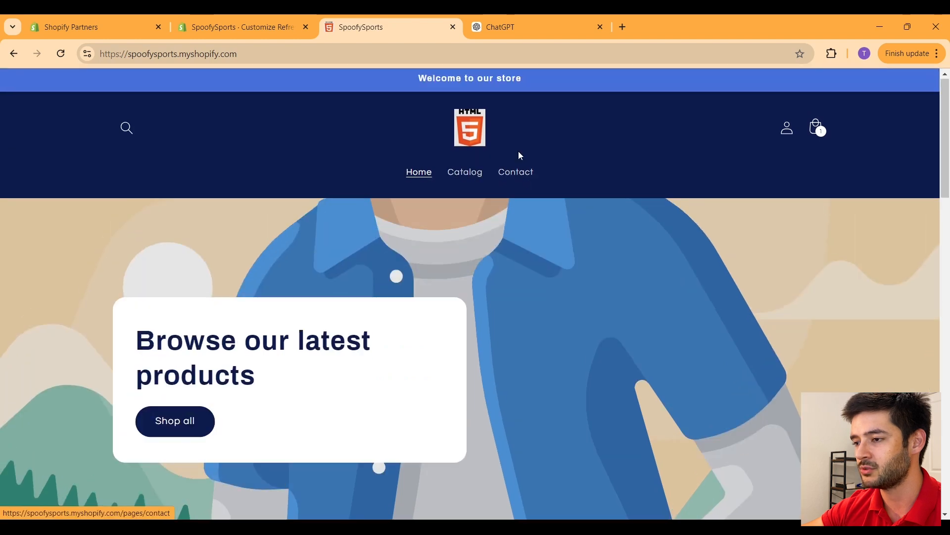
scroll(520, 150, "up", 3)
left_click(208, 32)
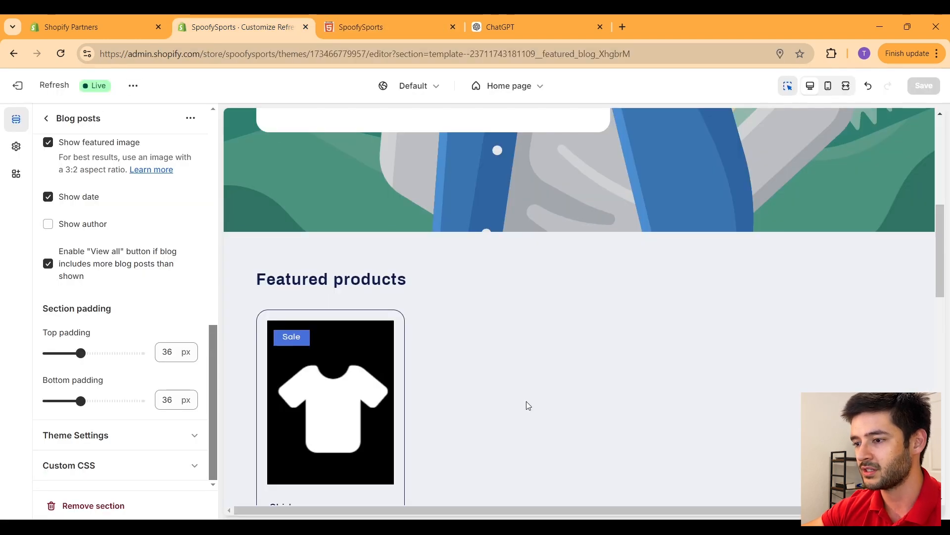
- Leave the theme editor and go to the online store's Pages list
left_click(46, 118)
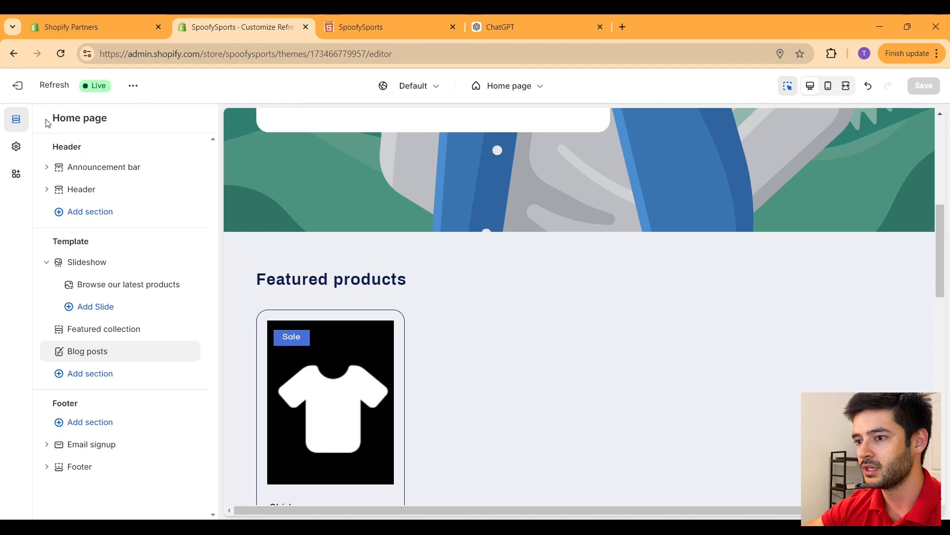
left_click(15, 93)
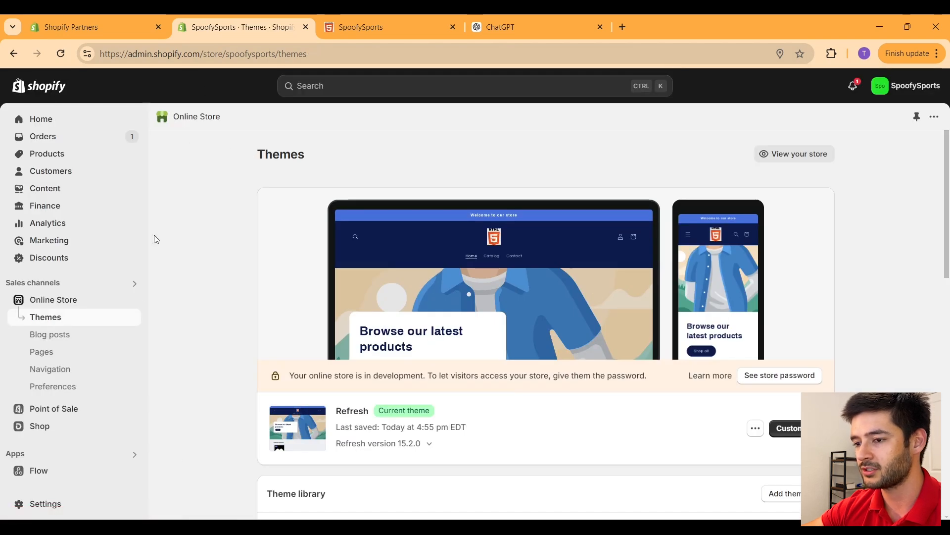
left_click(69, 357)
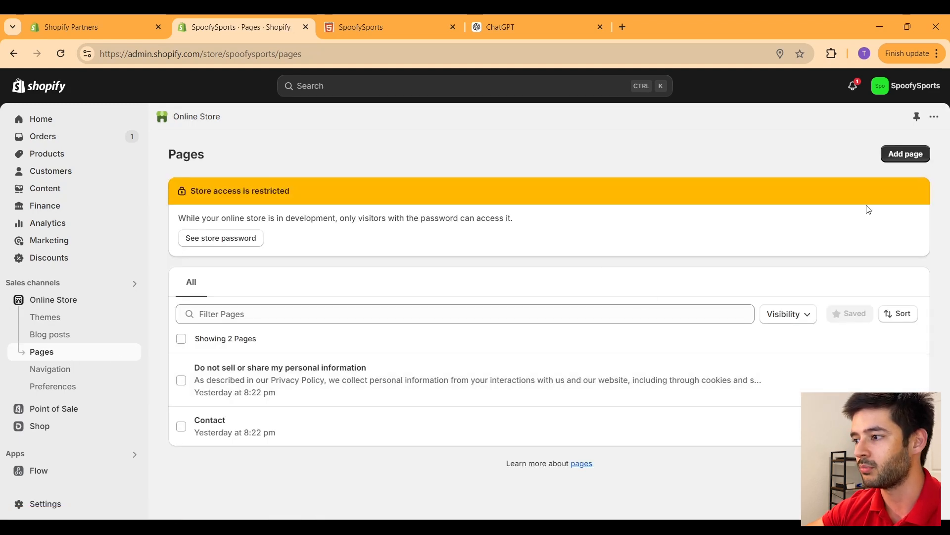
- Create and save a new page titled Blog with the content 'This is about blogs'
left_click(914, 154)
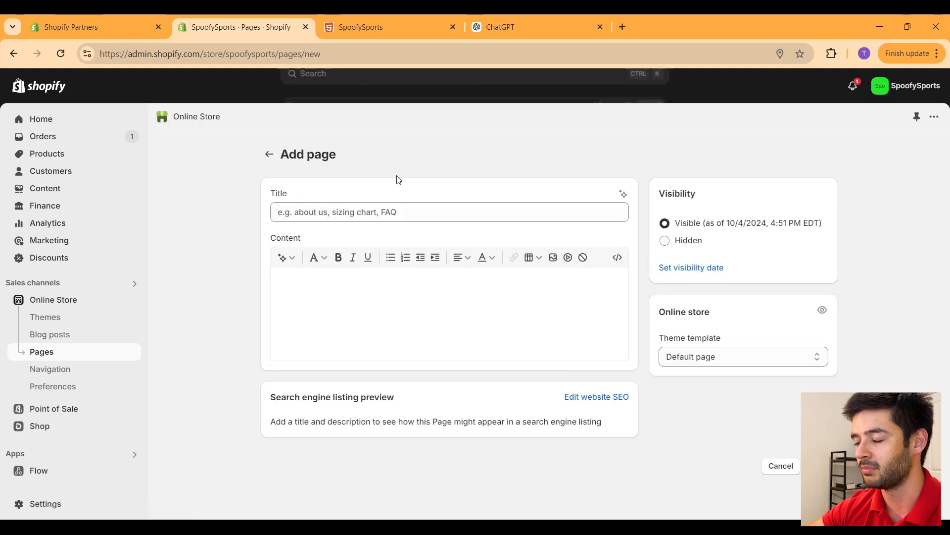
left_click(322, 217)
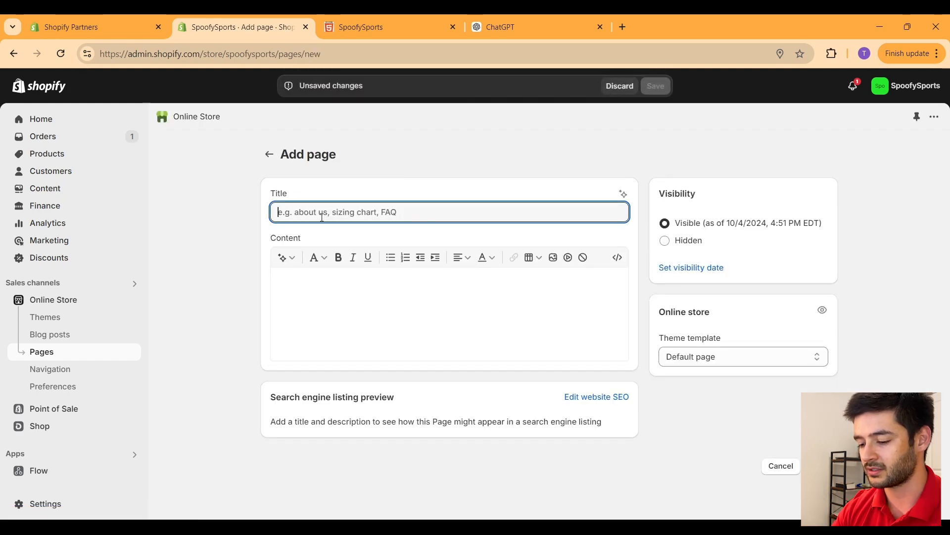
type("Blog")
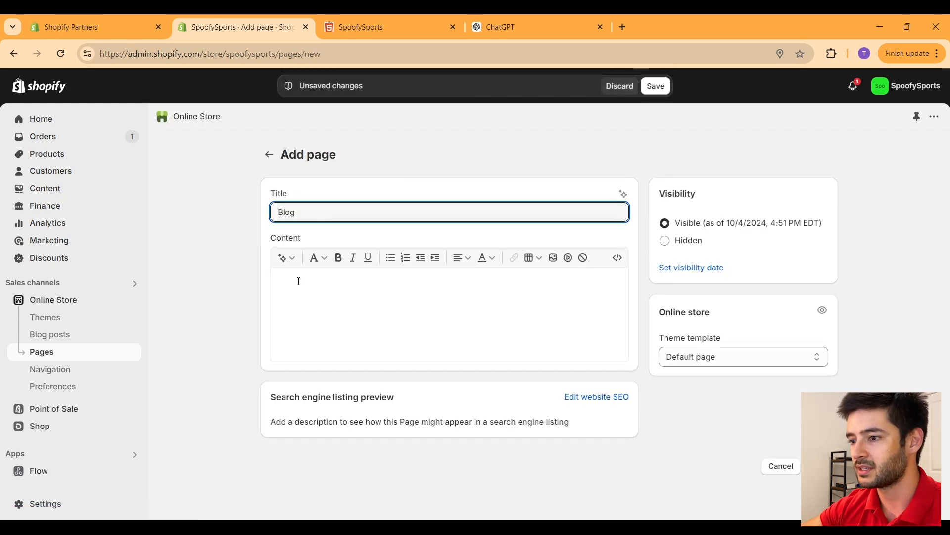
left_click(319, 297)
type("This ")
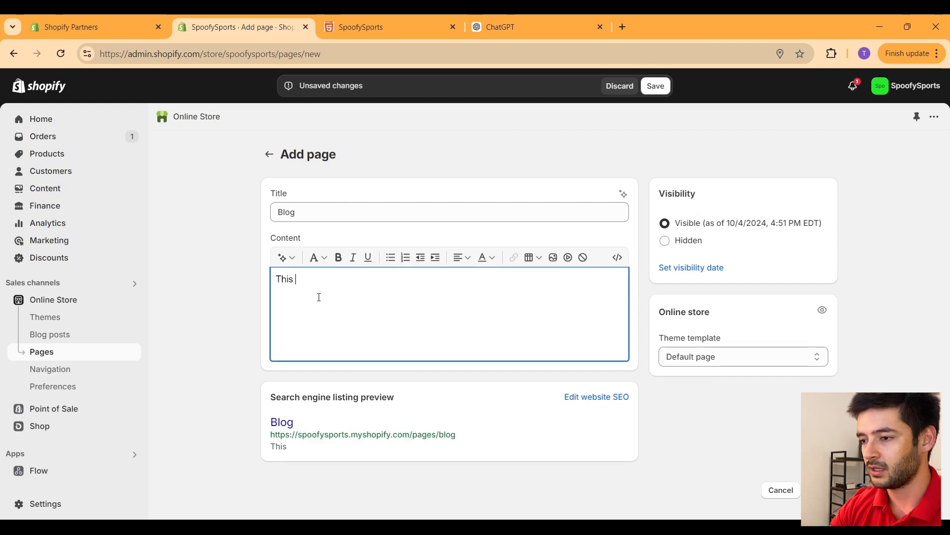
type("is about blogs")
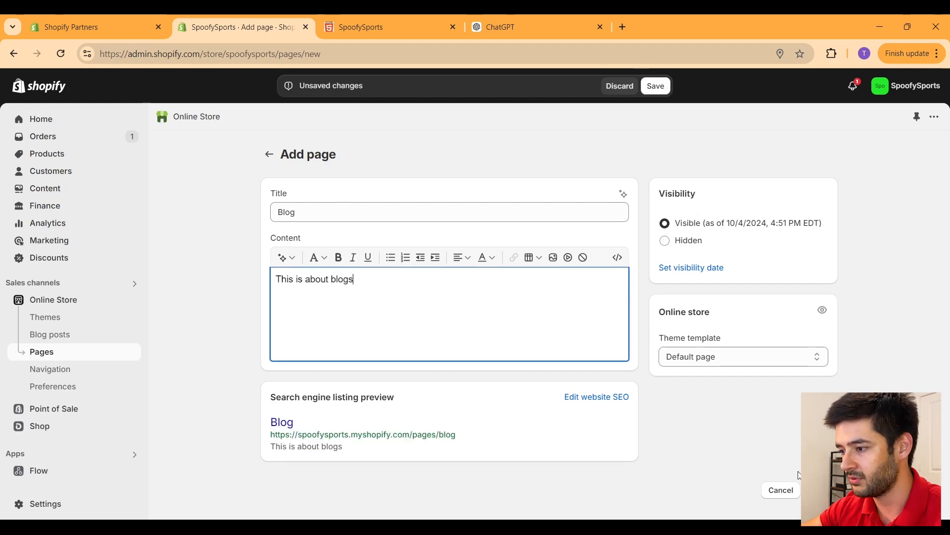
left_click(822, 490)
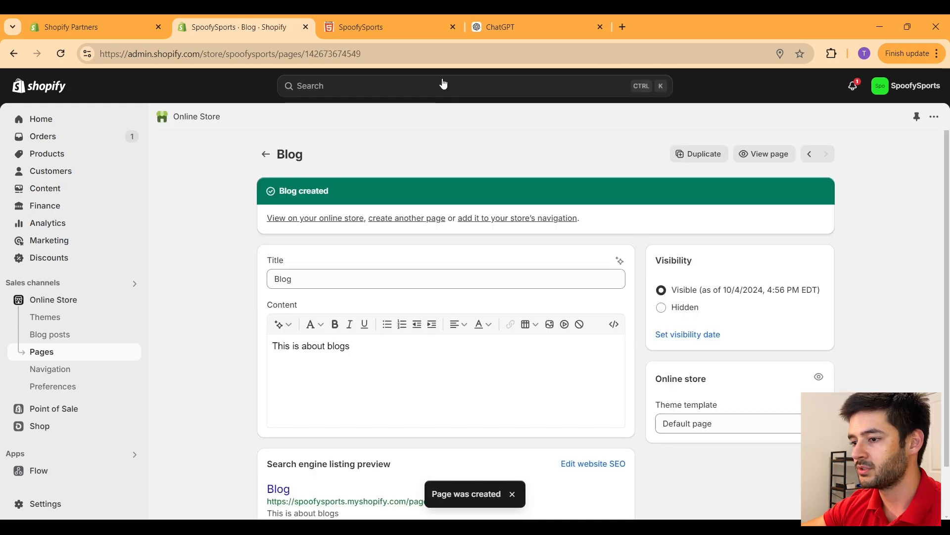
- Reload the live storefront to check it, then return to the admin
left_click(392, 24)
left_click(67, 59)
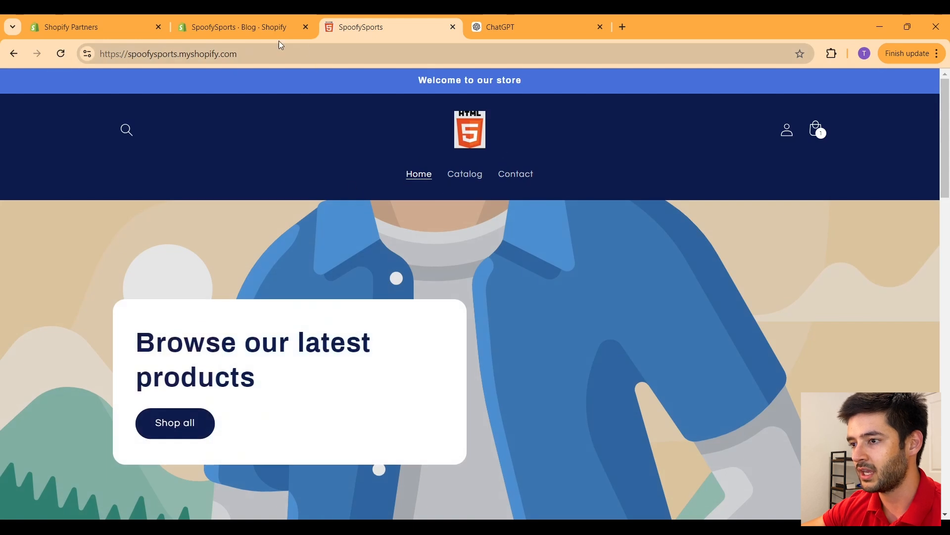
left_click(231, 27)
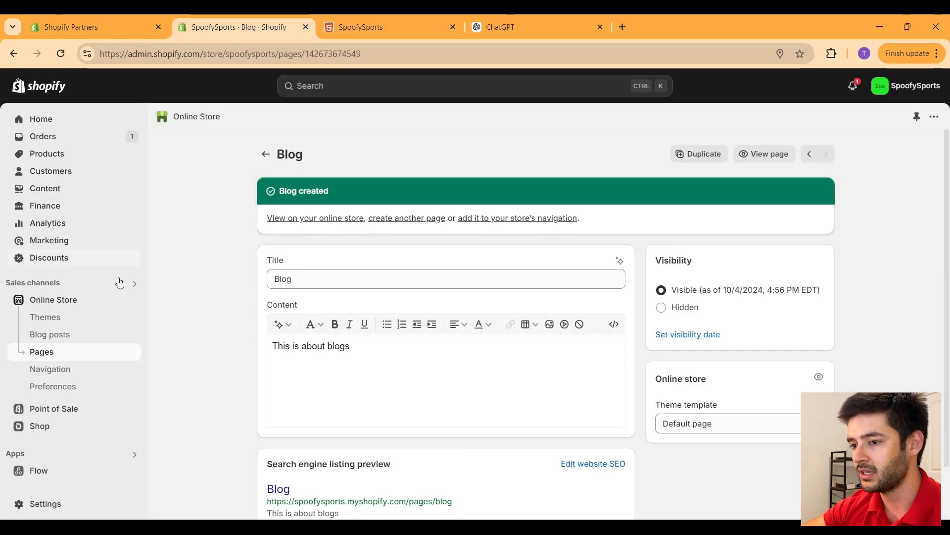
- Open the Main menu from the store's Navigation settings
left_click(50, 369)
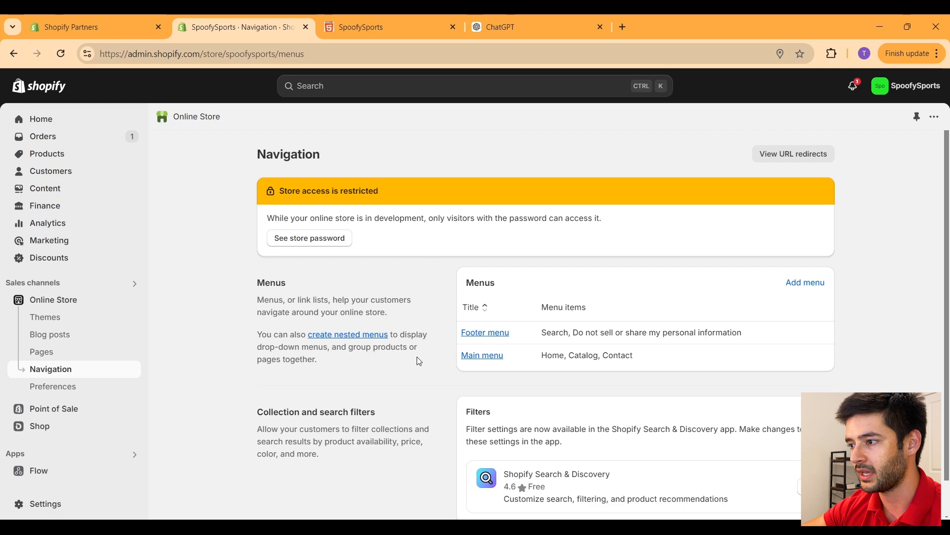
scroll(417, 357, "down", 1)
scroll(419, 361, "up", 1)
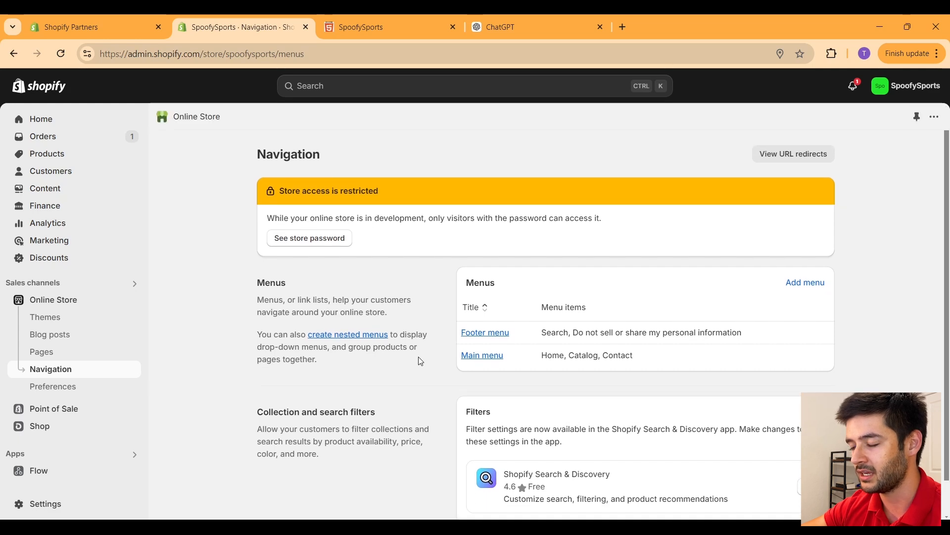
left_click(482, 356)
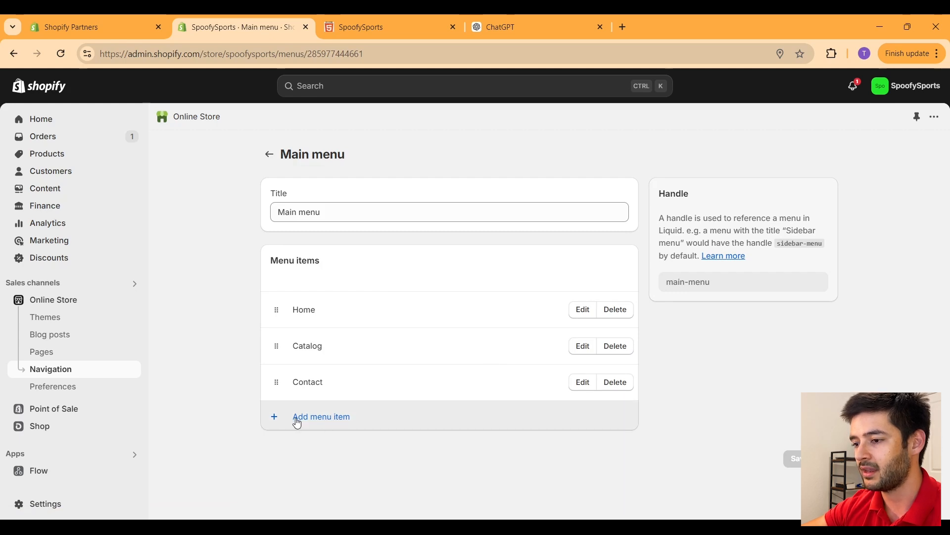
- Add a Blog menu item linked to the Sports Apparel blog and save the menu
left_click(332, 420)
type("Blog")
left_click(774, 201)
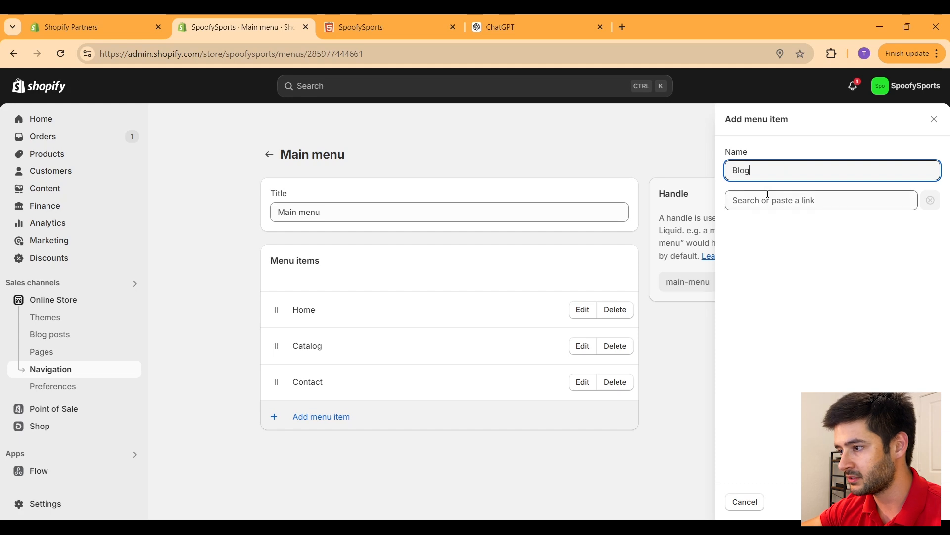
left_click(788, 201)
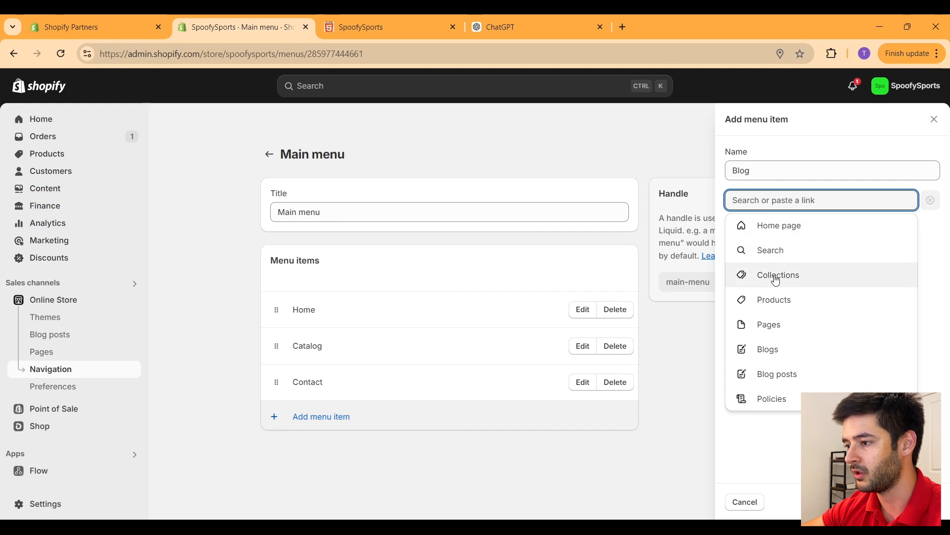
left_click(777, 355)
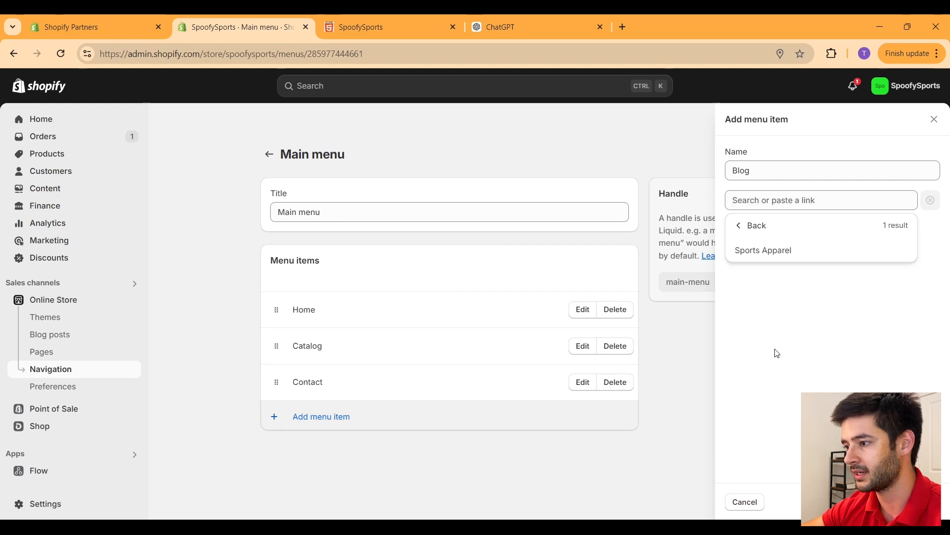
left_click(792, 253)
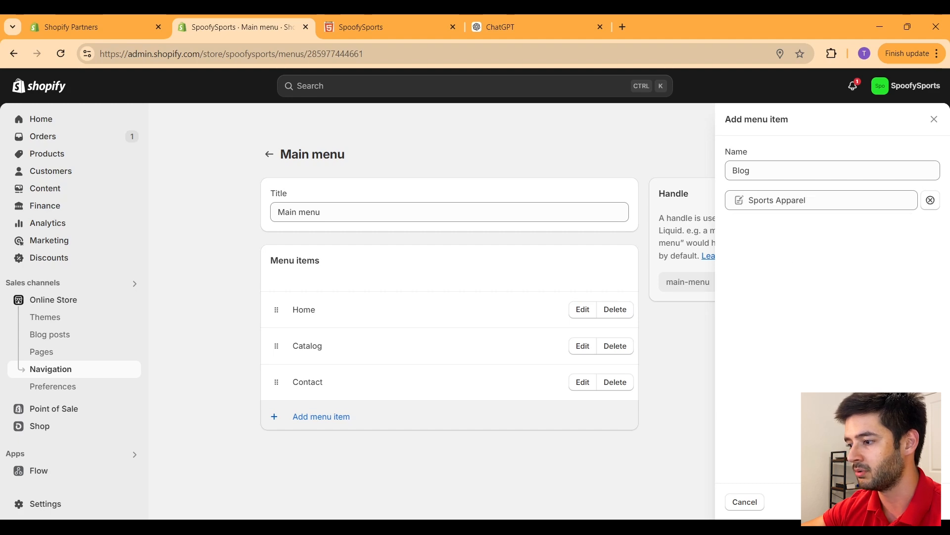
left_click(926, 502)
left_click(797, 493)
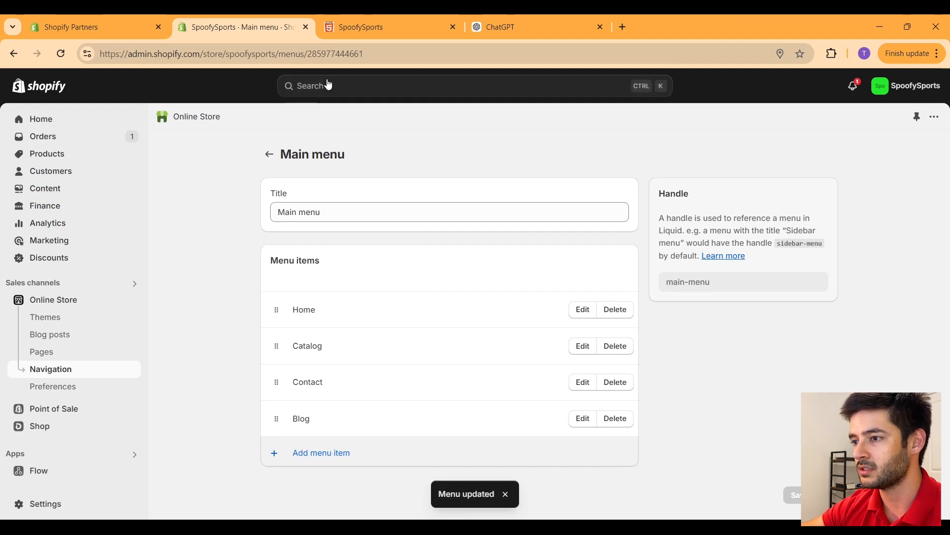
- Reload the storefront, open the new Blog link to verify it, then return to the admin
left_click(356, 21)
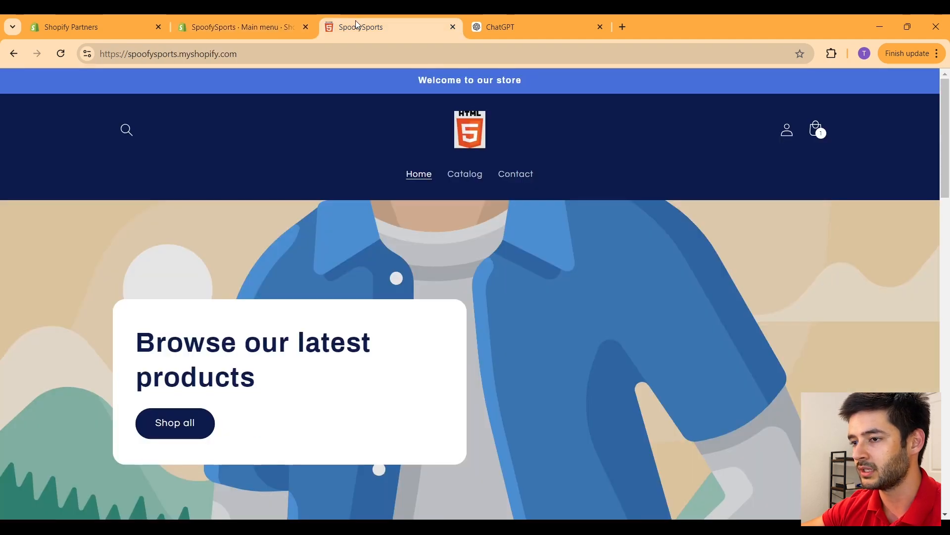
left_click(66, 53)
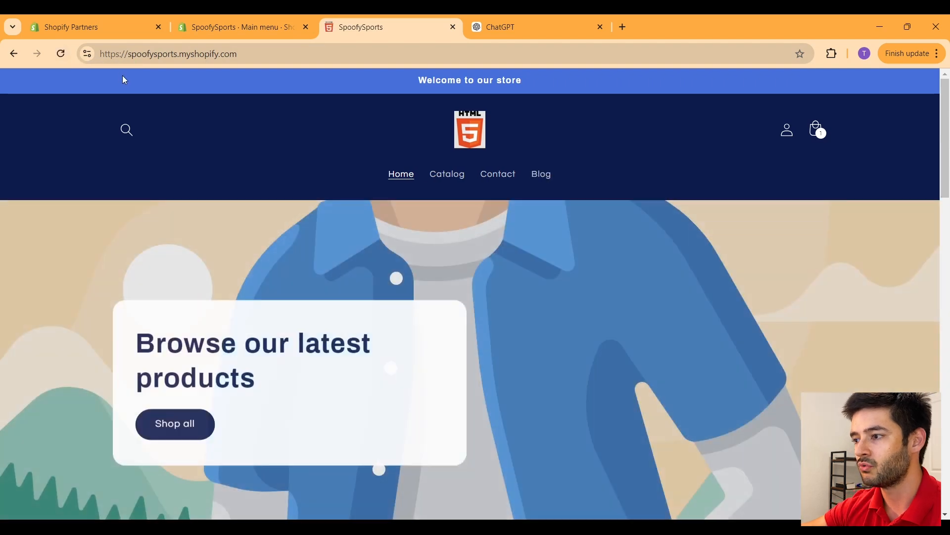
left_click(545, 176)
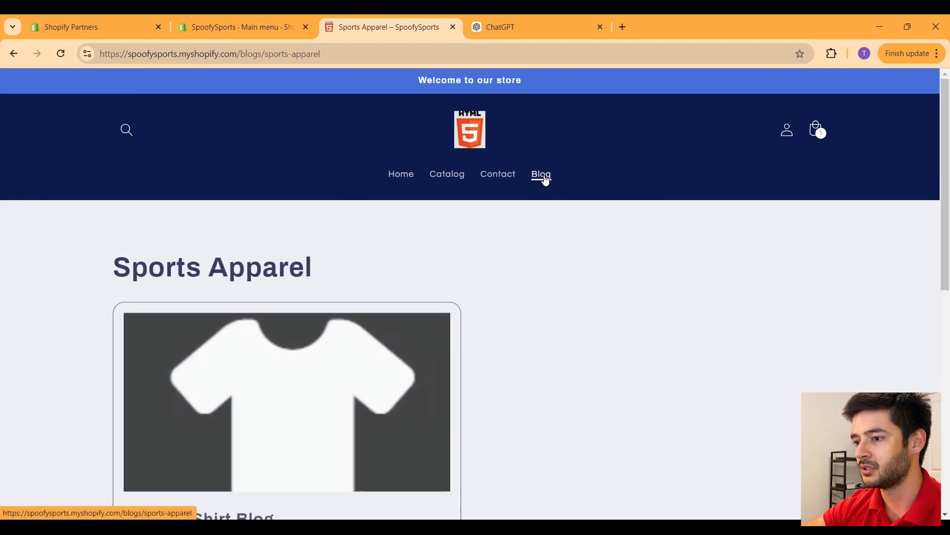
scroll(342, 291, "down", 5)
scroll(341, 290, "up", 4)
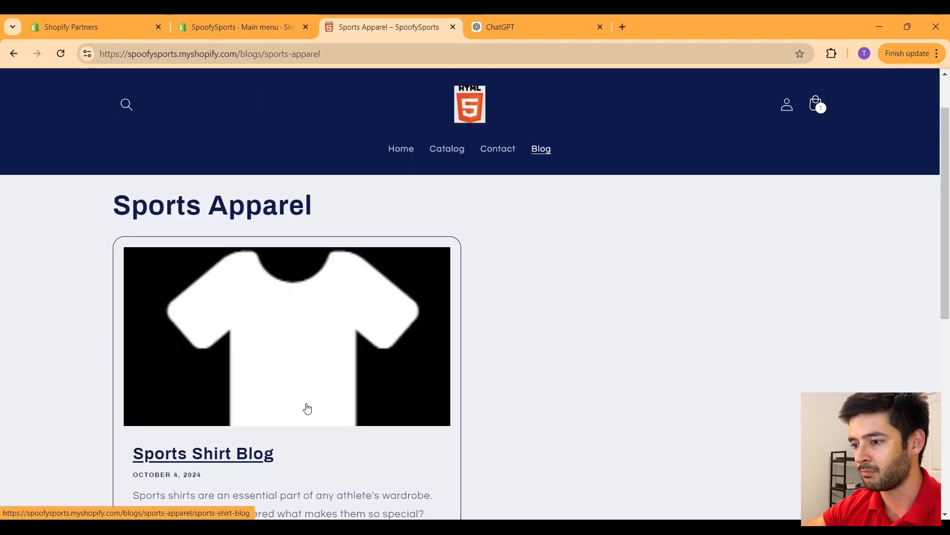
scroll(308, 408, "up", 2)
left_click(255, 27)
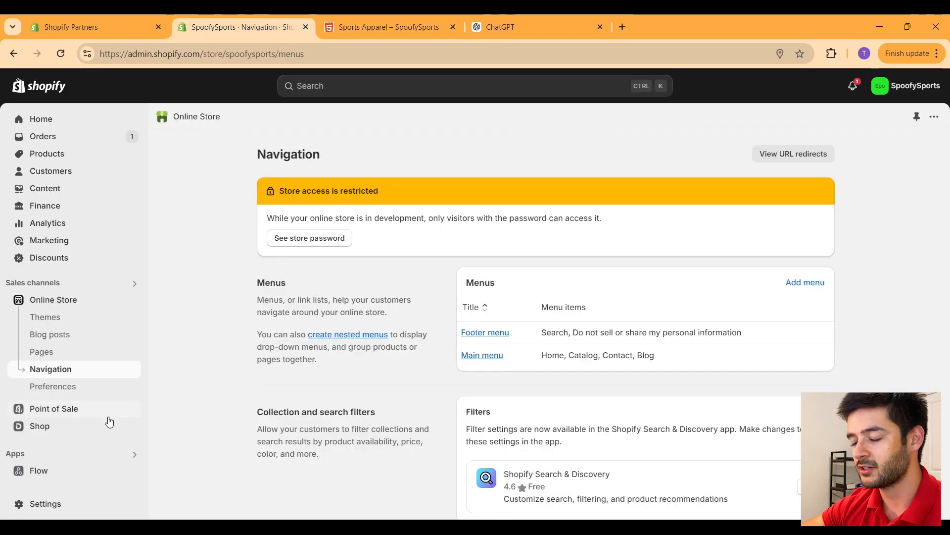
- Enter 'Spoofy Sport' as the homepage title in Online Store Preferences
left_click(63, 393)
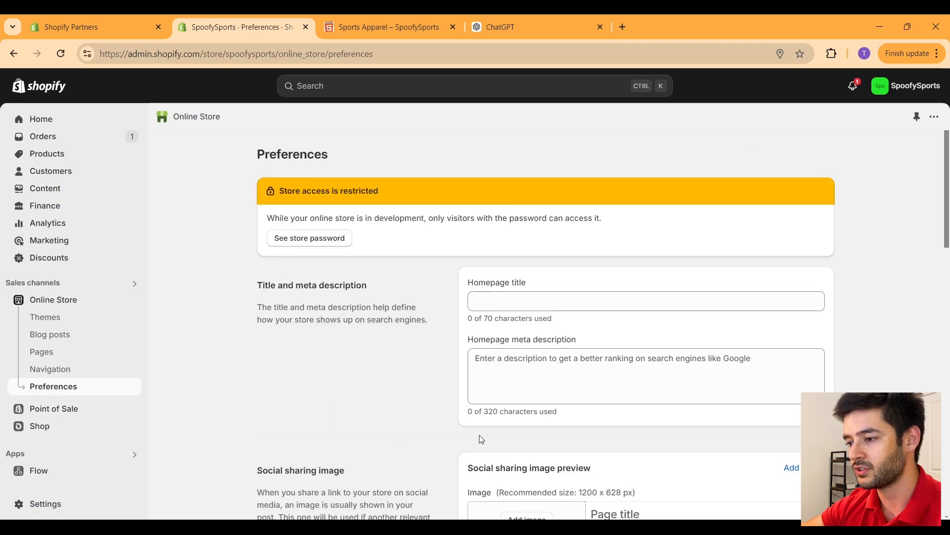
scroll(584, 341, "down", 3)
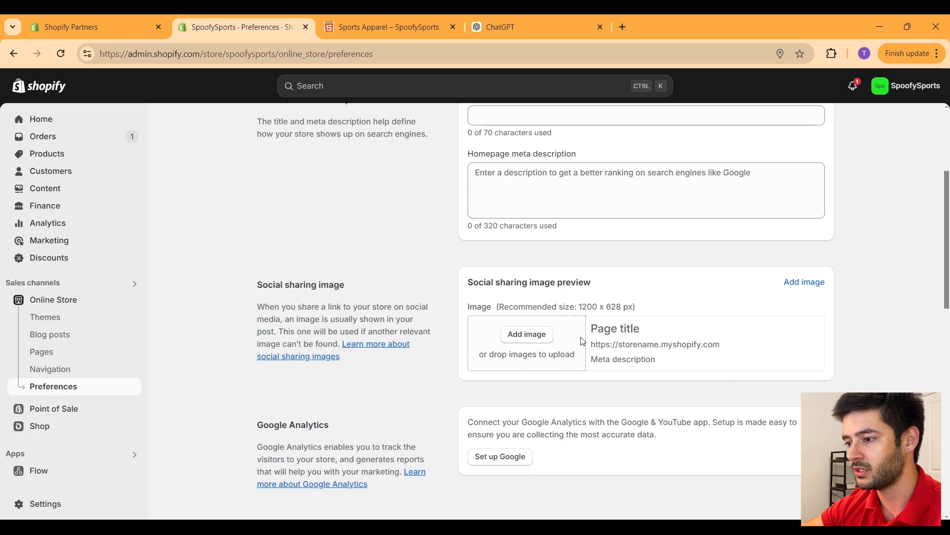
scroll(583, 342, "up", 3)
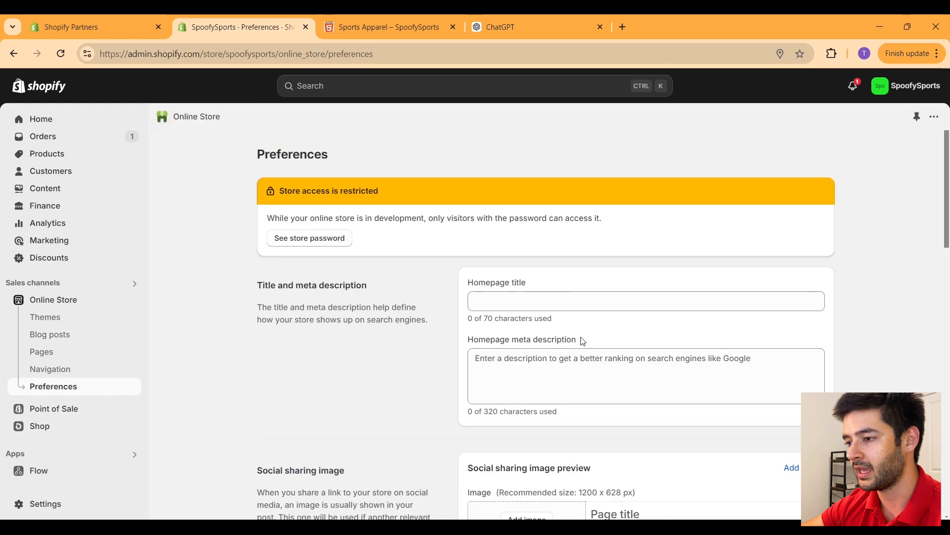
left_click(581, 297)
type("Spoofy Sports")
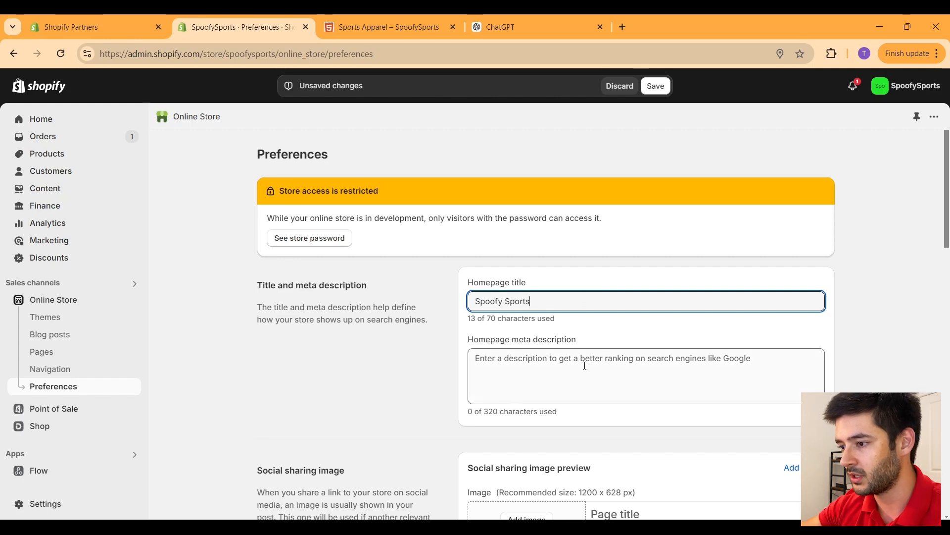
- Set the homepage meta description to 'Sports apparel'
left_click(769, 352)
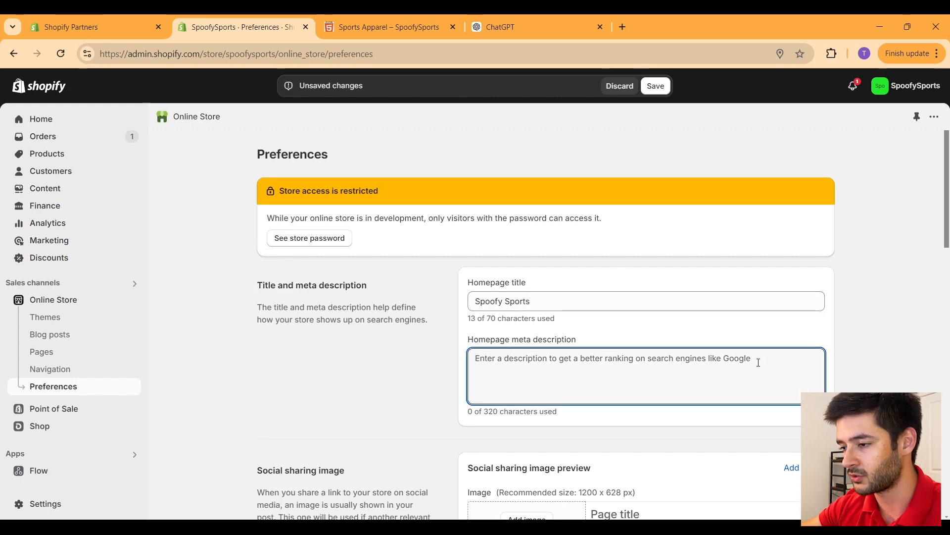
type("Sports appre")
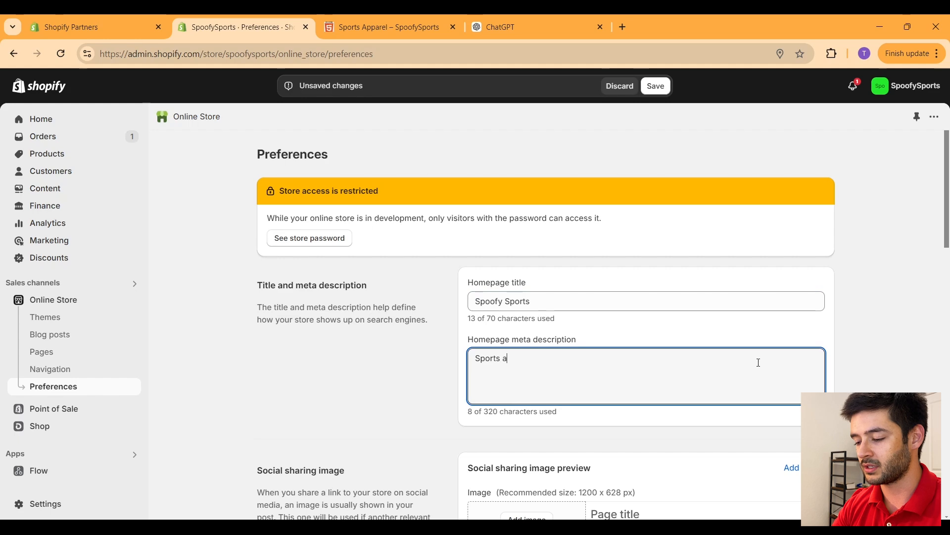
key("BackSpace")
key("BackSpace")
type("arell")
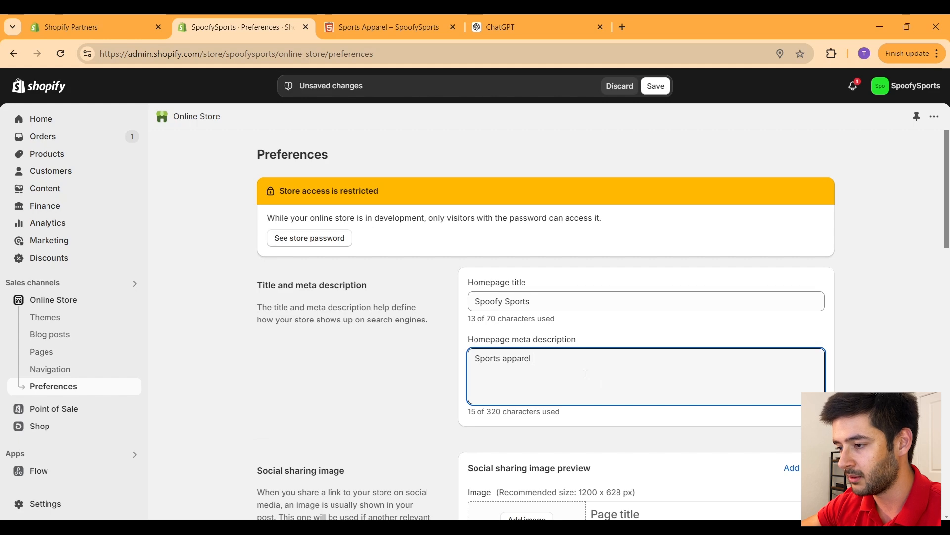
- Scroll down the Preferences page and highlight the Google Analytics explanation text
scroll(650, 392, "down", 3)
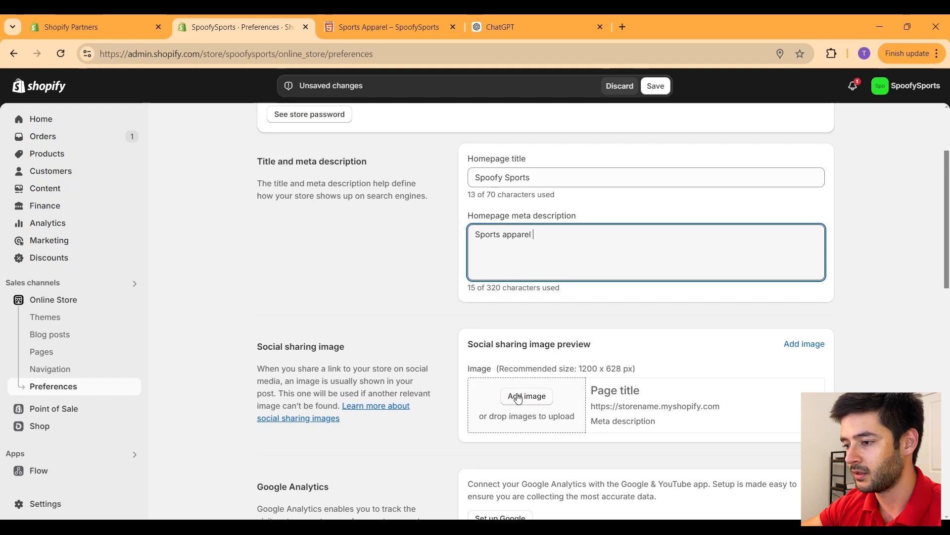
scroll(570, 386, "down", 3)
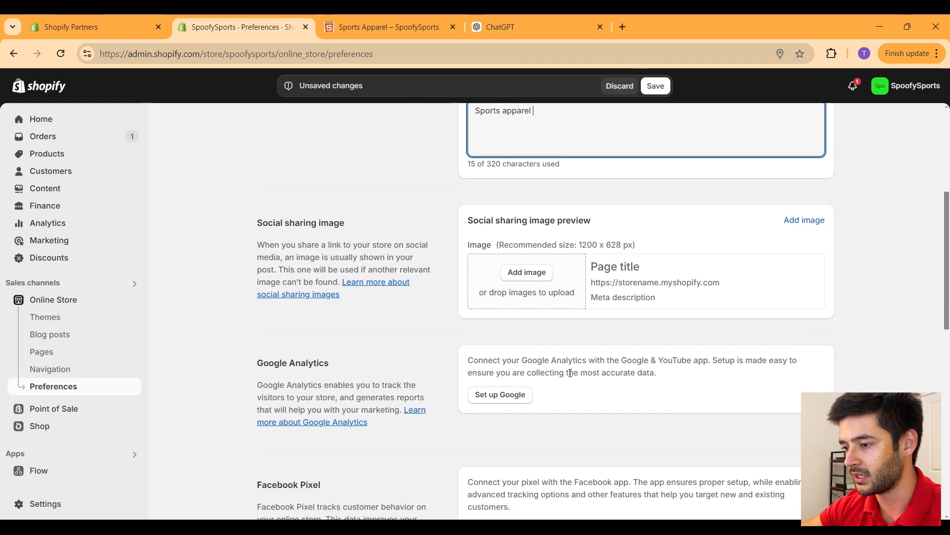
left_click_drag(261, 358, 429, 435)
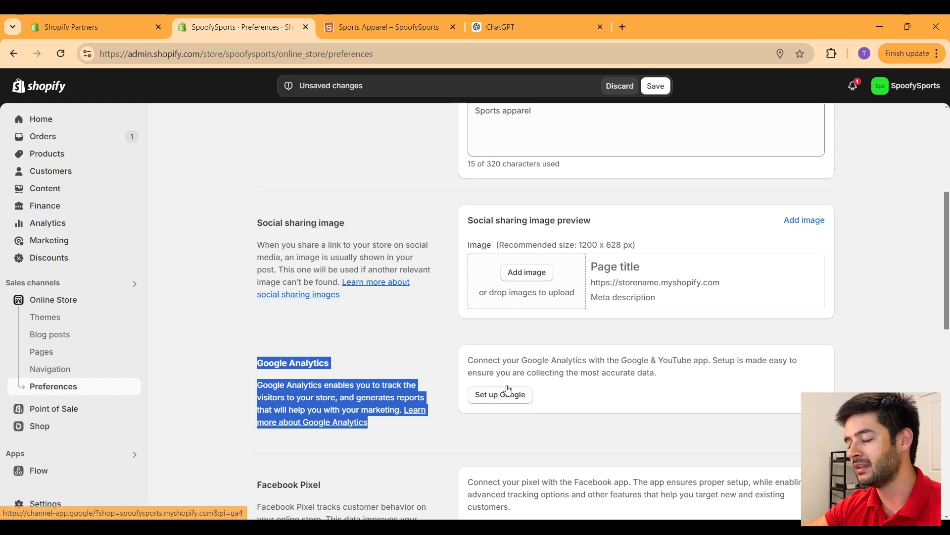
scroll(503, 402, "down", 6)
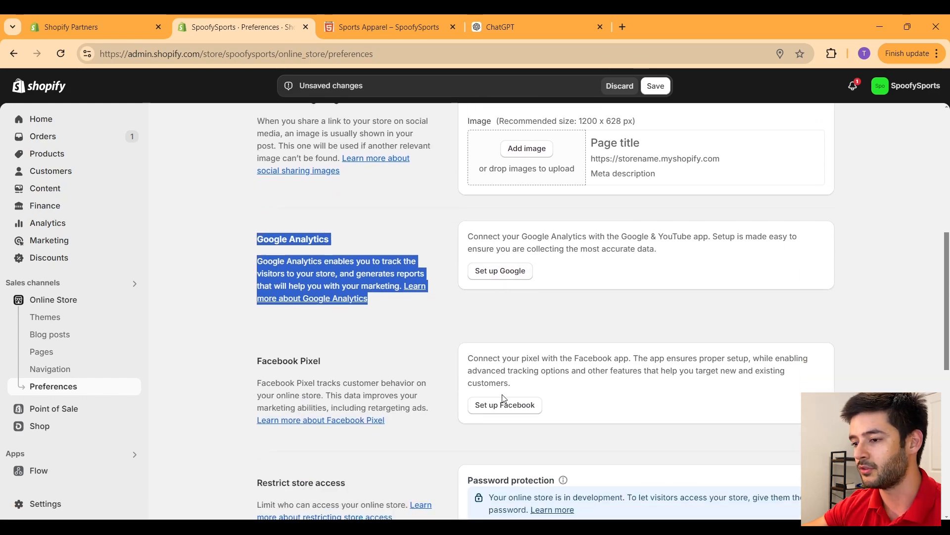
scroll(503, 397, "down", 3)
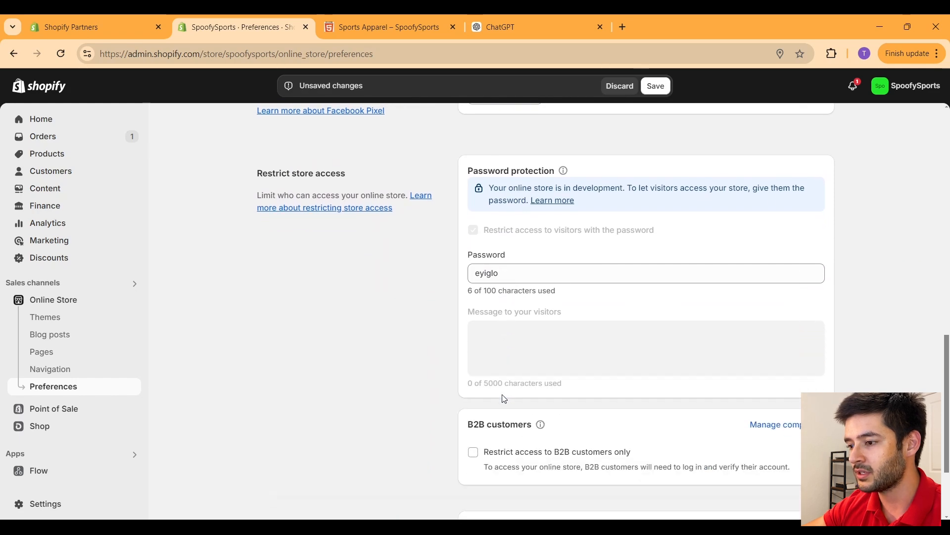
scroll(502, 396, "up", 1)
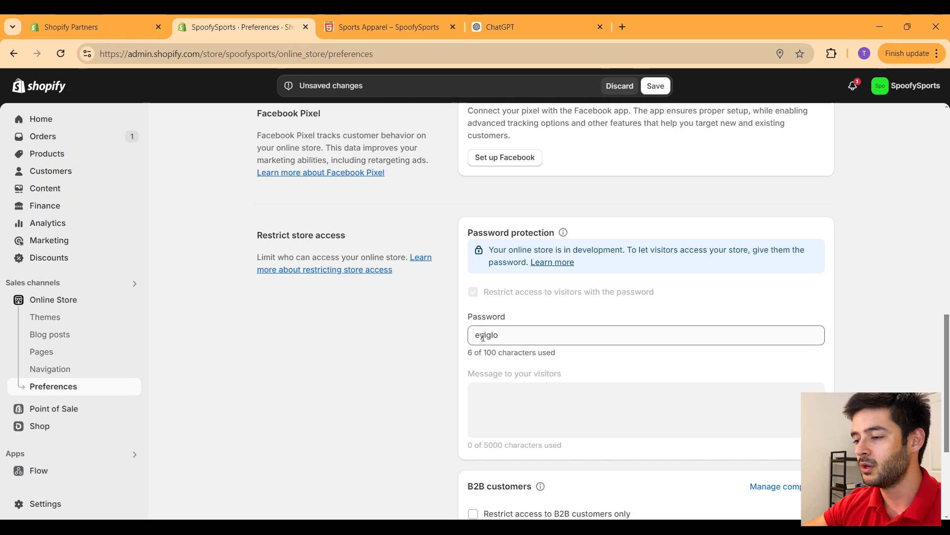
- Replace the store access password with a new six-character password
left_click(573, 332)
left_click_drag(574, 332, 440, 345)
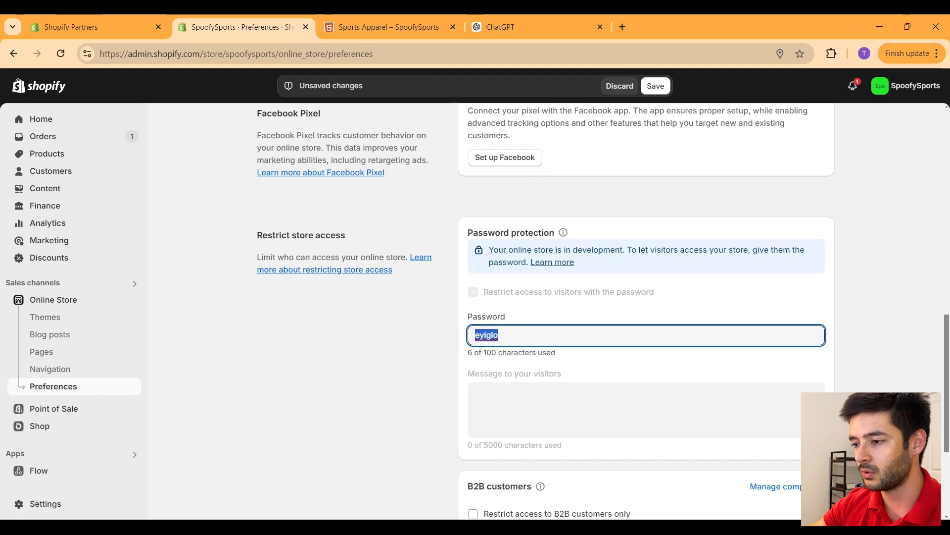
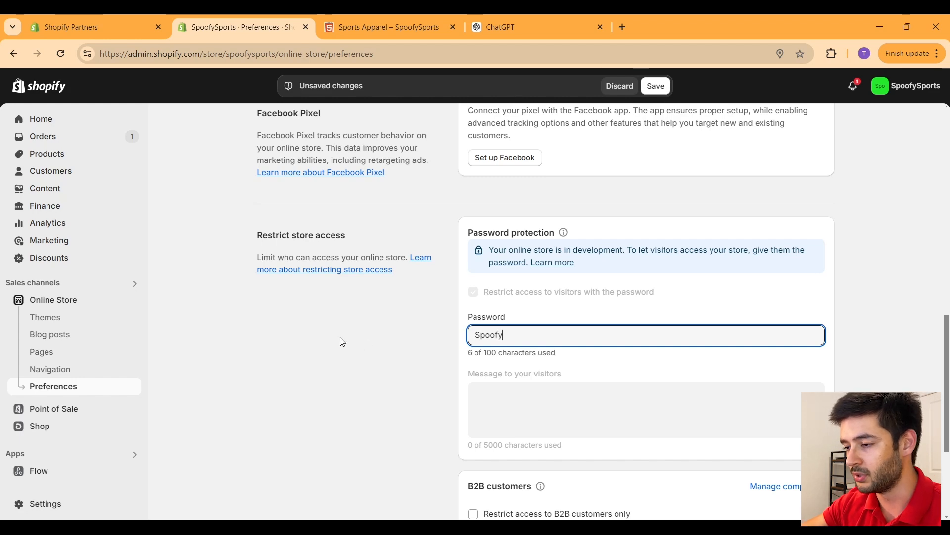
left_click(721, 285)
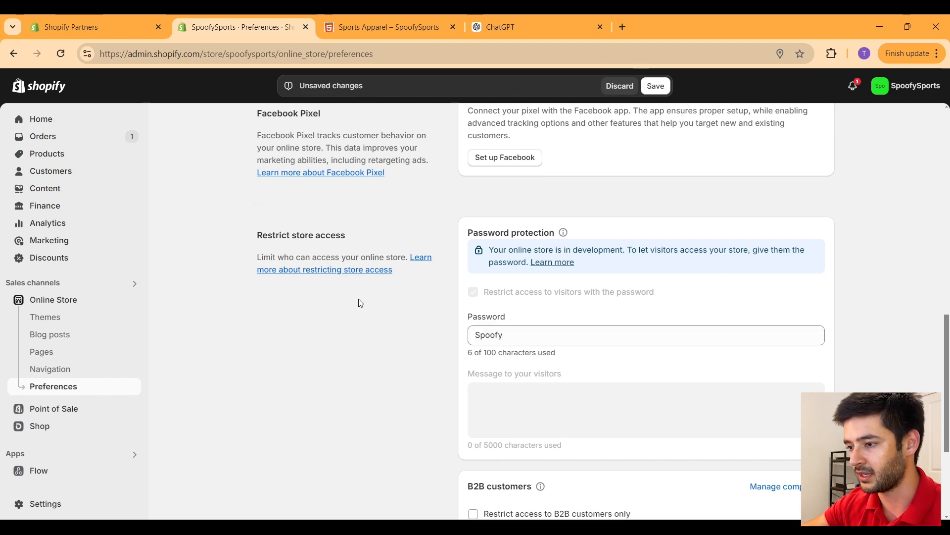
left_click_drag(521, 344, 431, 347)
scroll(774, 325, "down", 4)
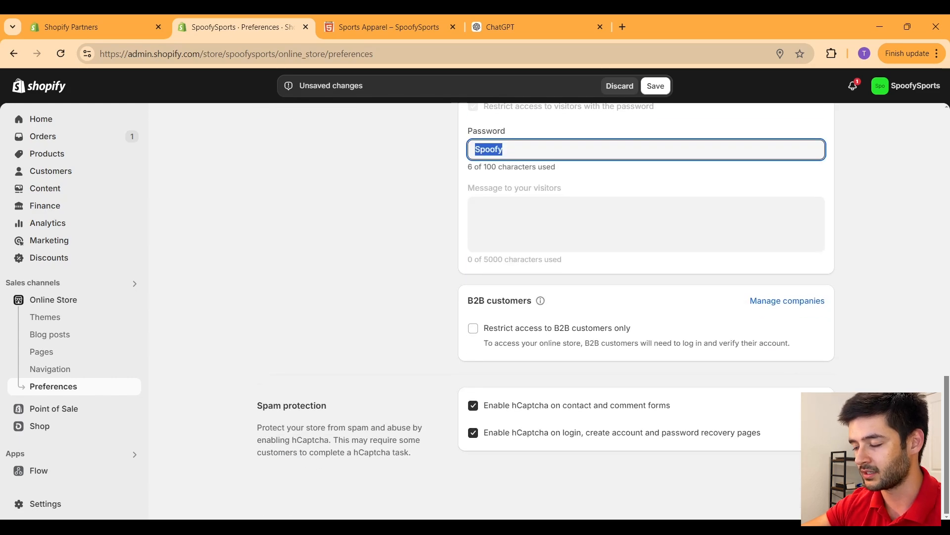
- Save the preferences and try the storefront Contact form's Email field before returning to the admin
key("ctrl+s")
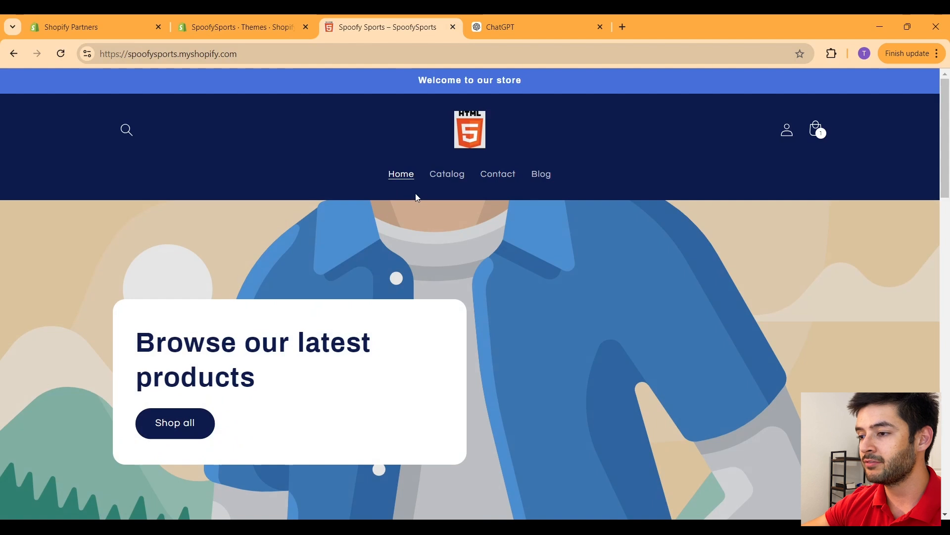
left_click(503, 179)
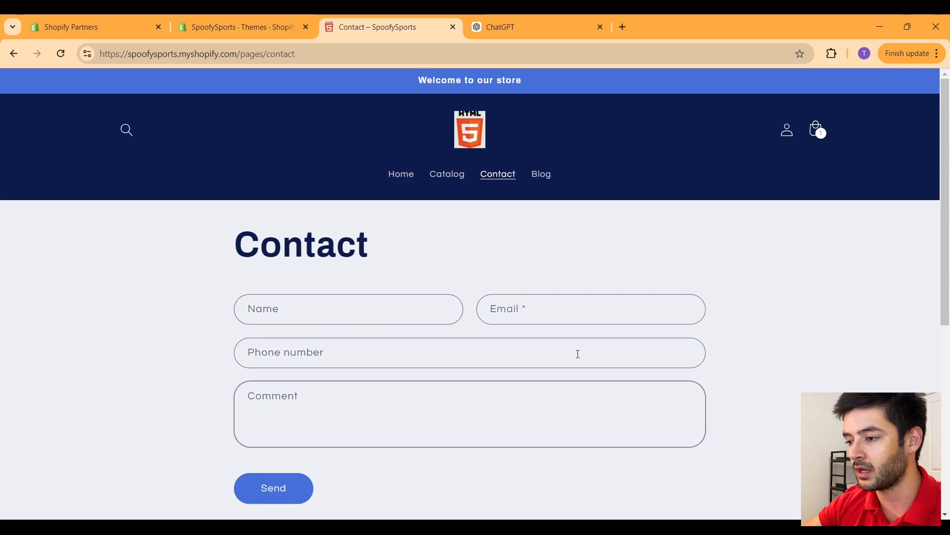
left_click(558, 309)
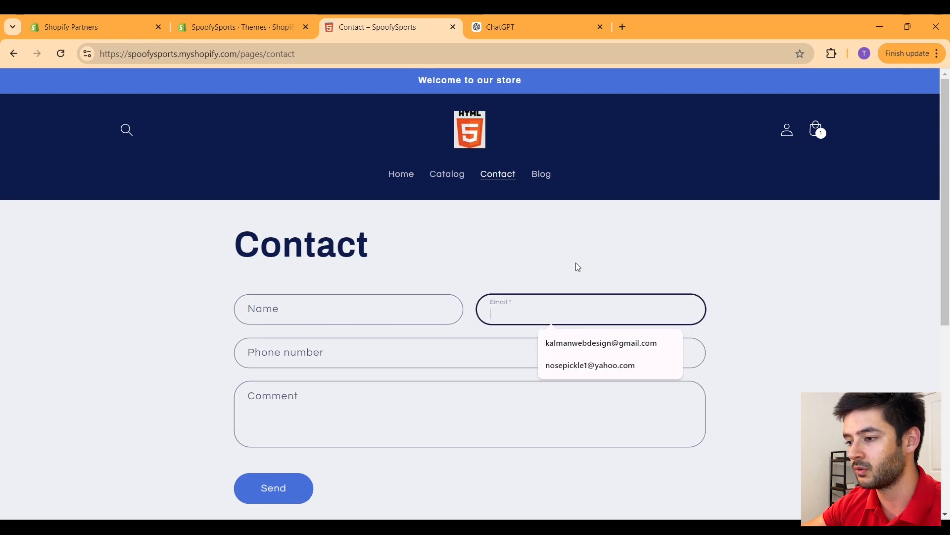
left_click(550, 252)
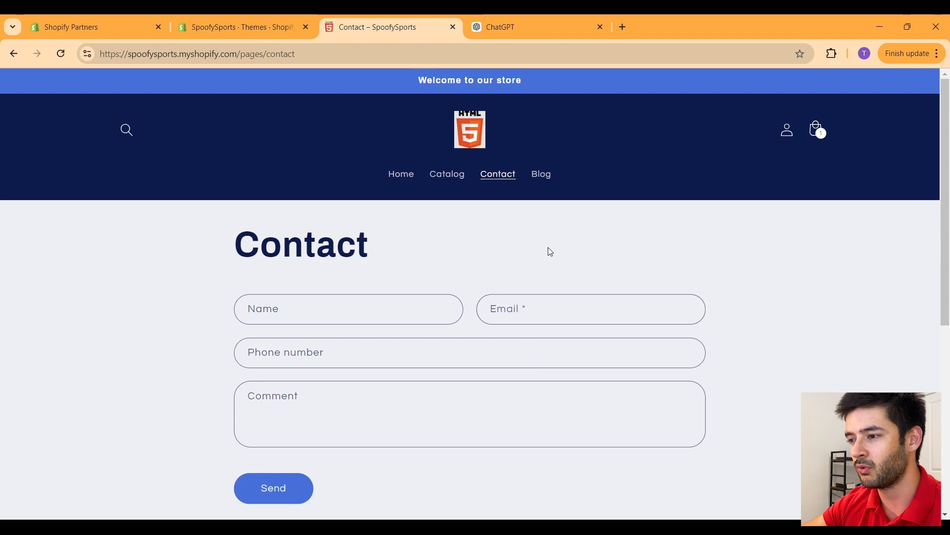
left_click(236, 31)
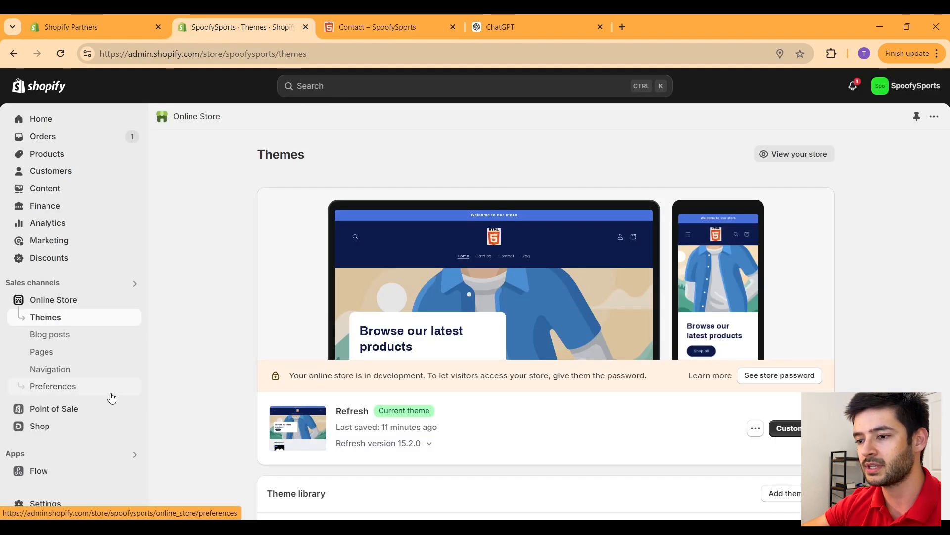
- Replace the sender email in Notifications settings with a new address and save
left_click(62, 508)
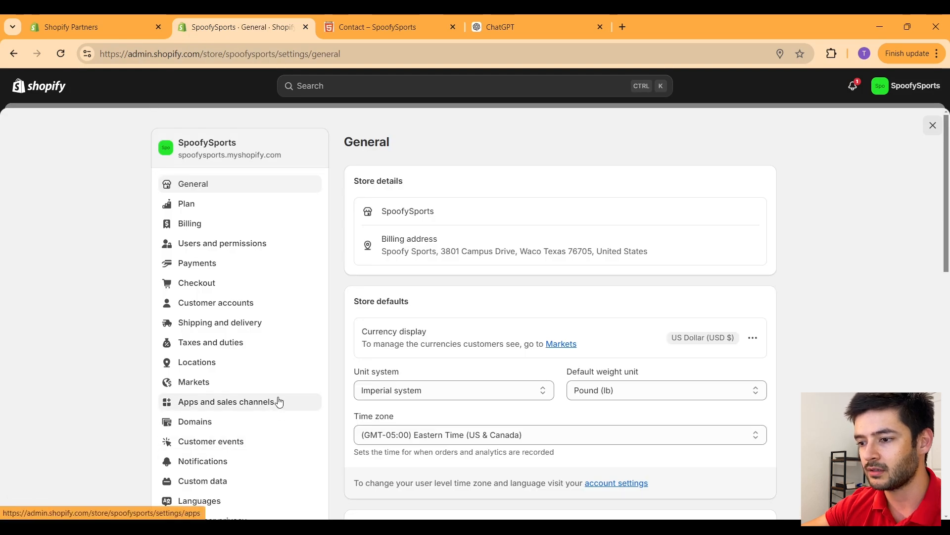
scroll(279, 402, "down", 3)
left_click(212, 347)
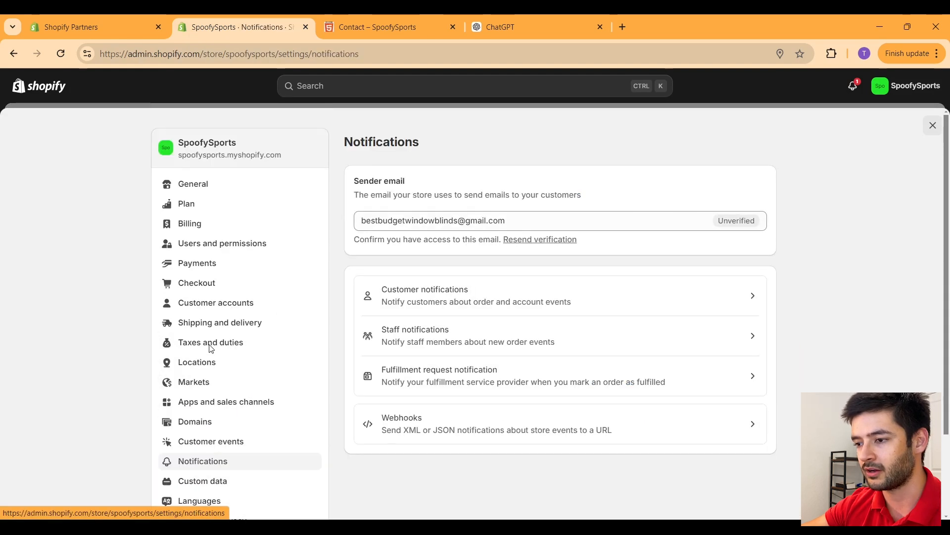
left_click(556, 219)
left_click_drag(505, 220, 358, 227)
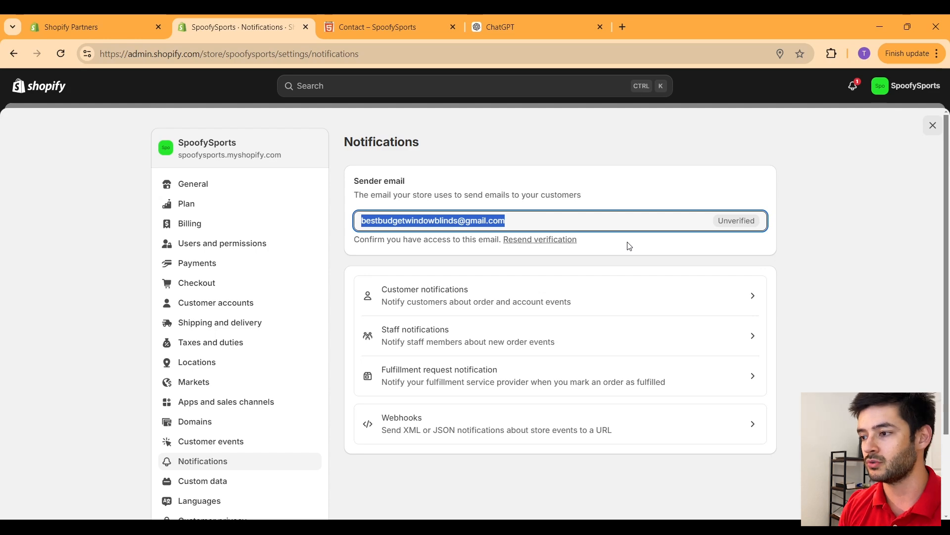
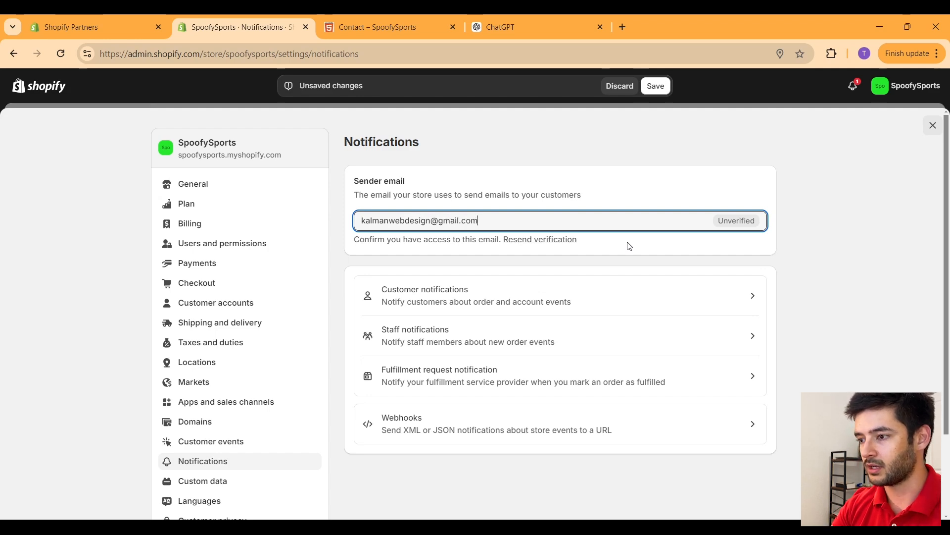
left_click(658, 87)
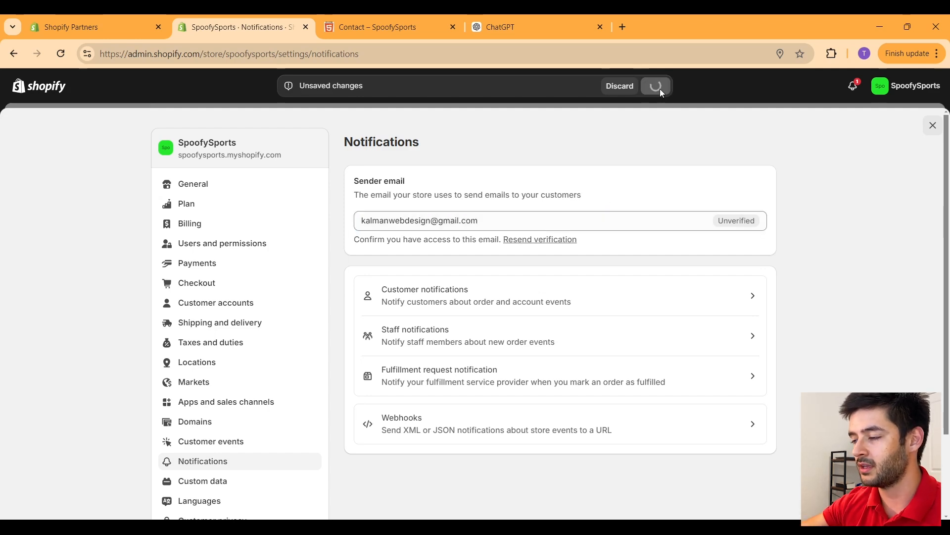
- Submit the storefront contact form using the suggested email and name, then bring Gmail into view
left_click(376, 27)
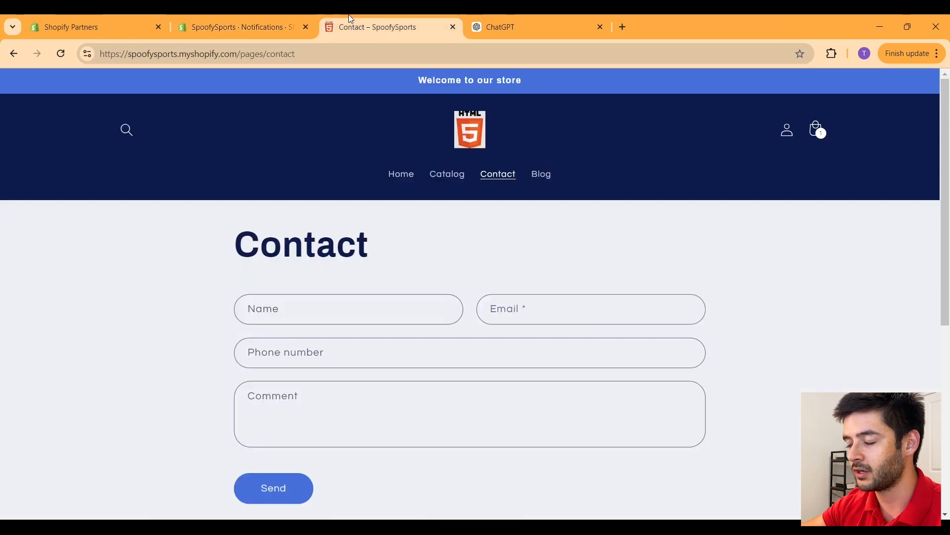
left_click(554, 317)
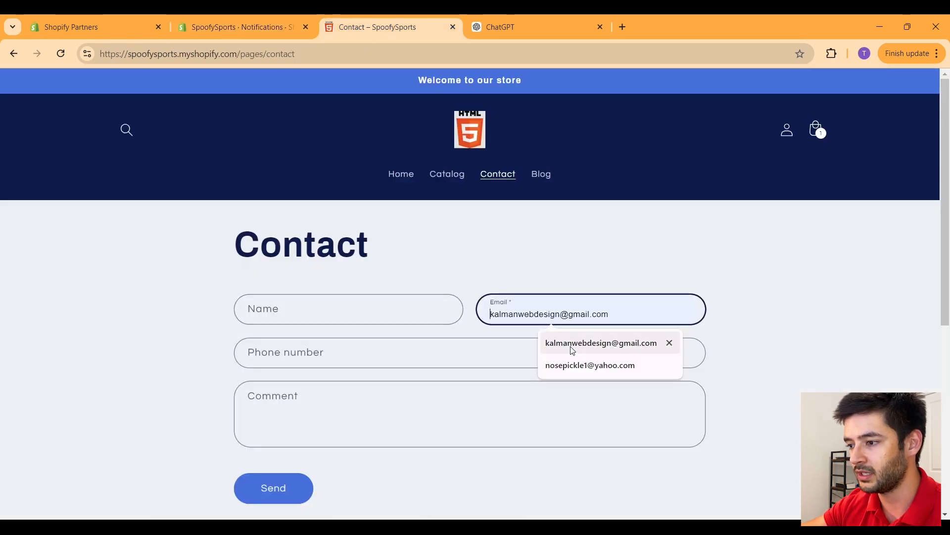
left_click(574, 351)
left_click(339, 315)
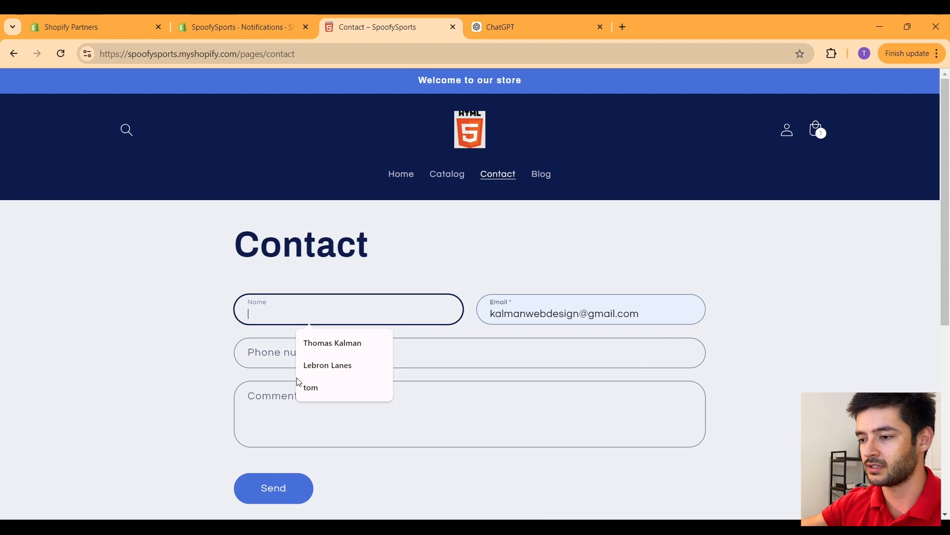
left_click(324, 366)
left_click(287, 487)
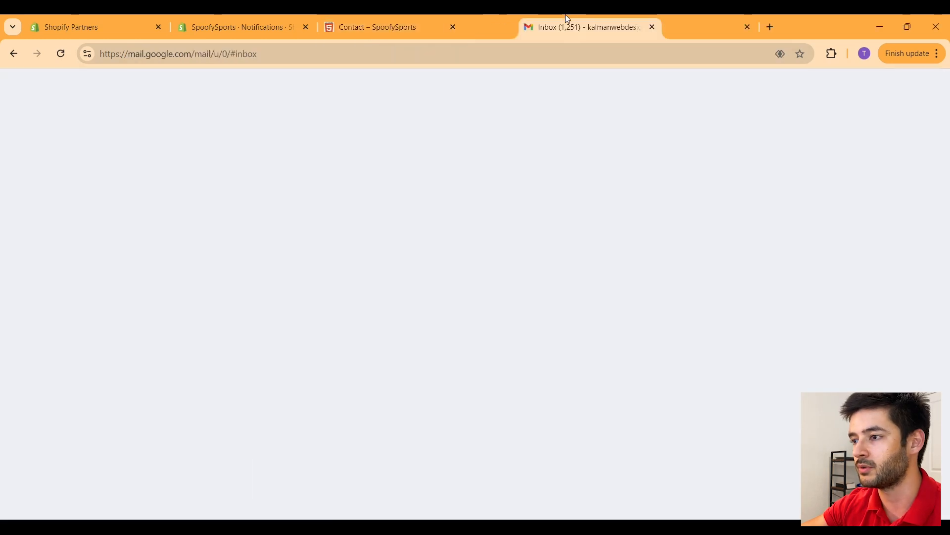
left_click_drag(565, 14, 534, 14)
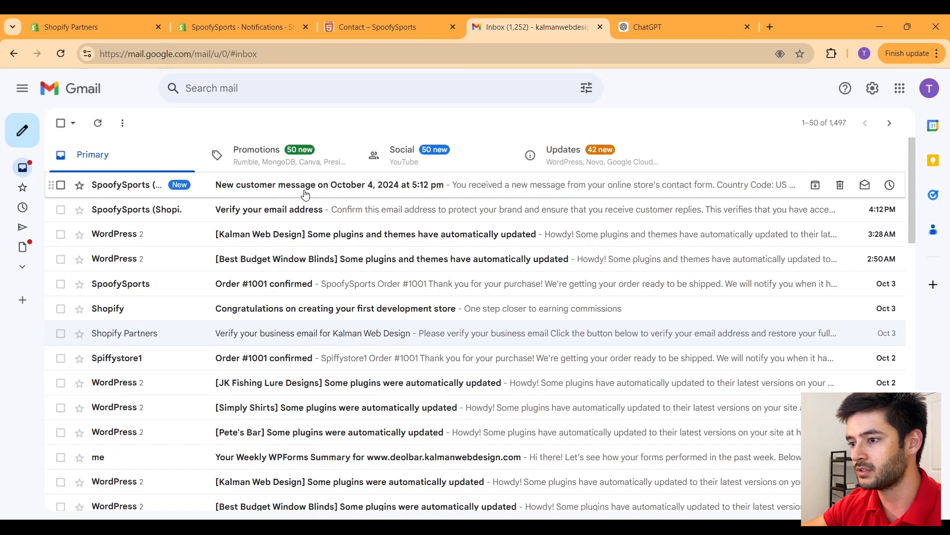
- Open the 'New customer message' email in Gmail and review its country code, name and email
left_click(243, 191)
left_click_drag(437, 394, 338, 273)
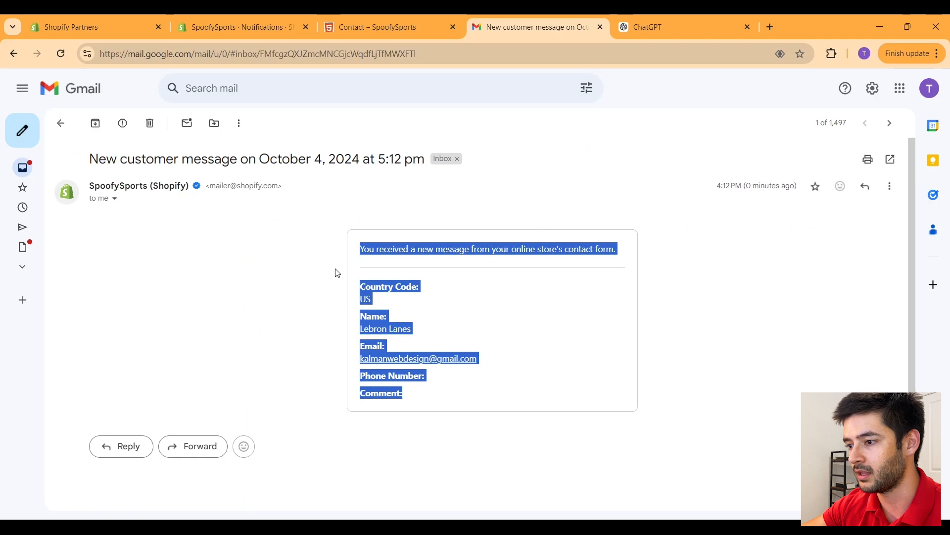
left_click(590, 403)
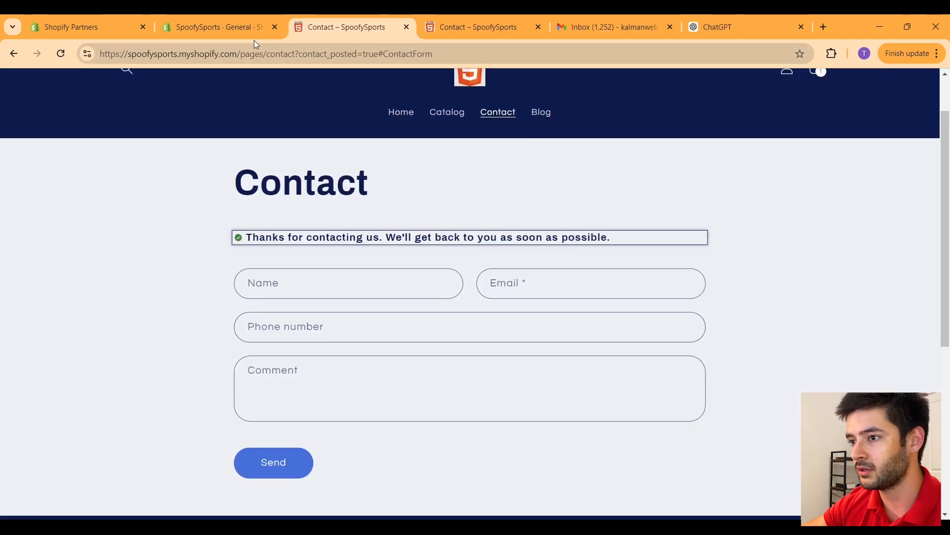
- Open the current theme's contact-form.liquid file in the code editor
left_click(223, 28)
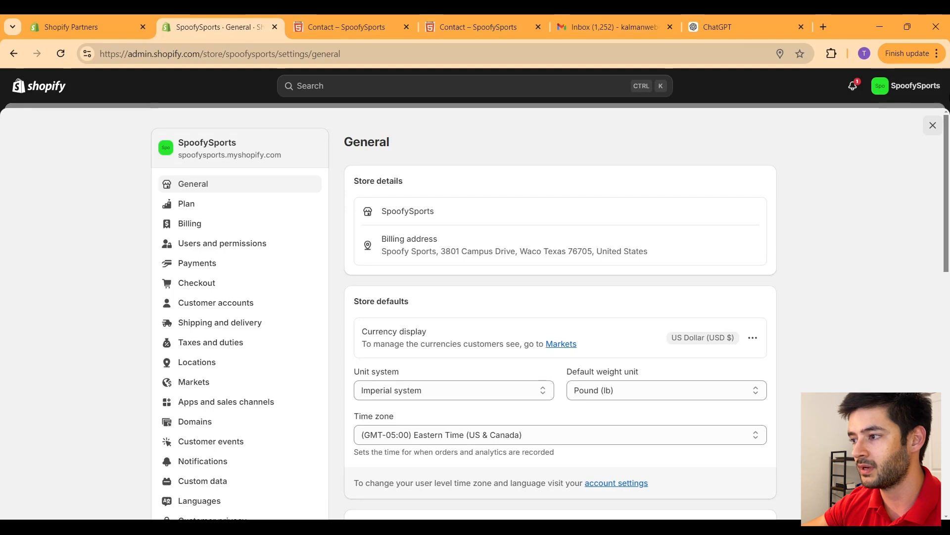
left_click(933, 125)
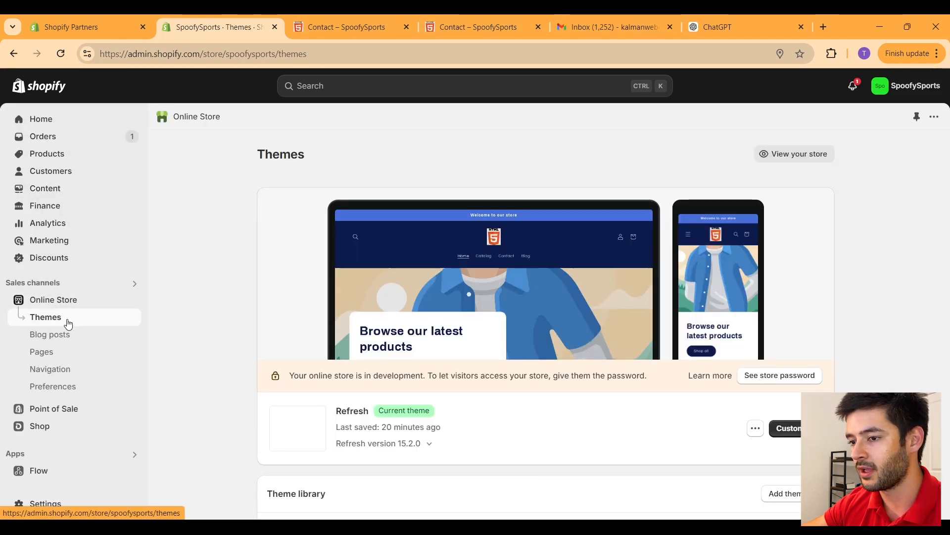
left_click(755, 430)
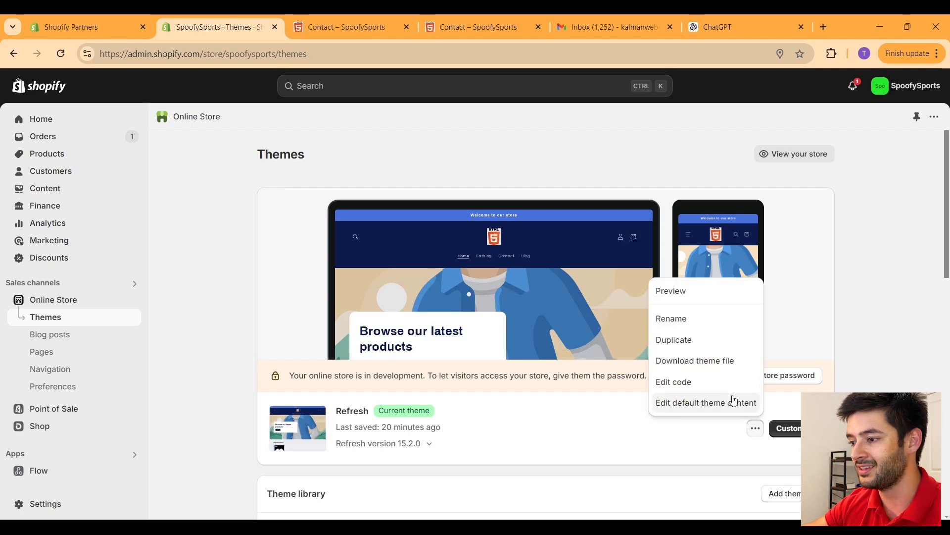
left_click(714, 386)
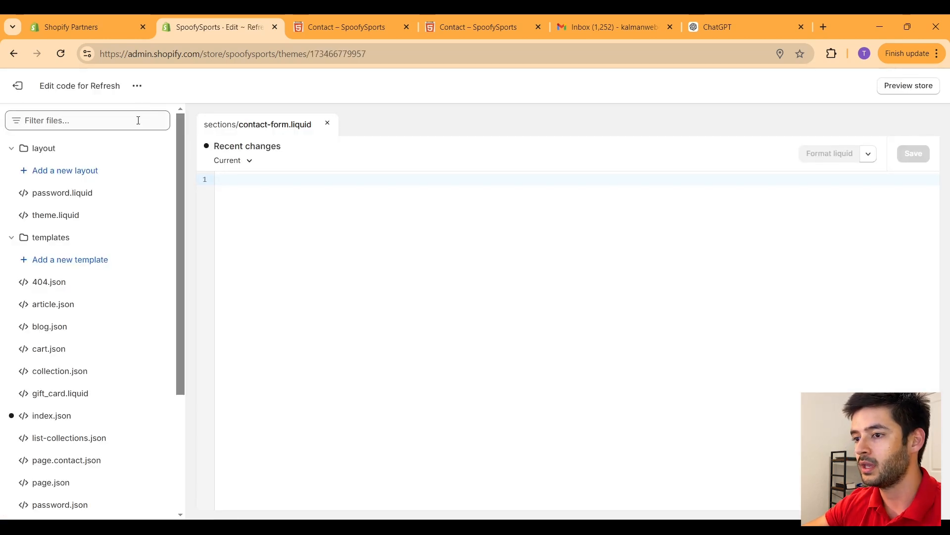
left_click(89, 123)
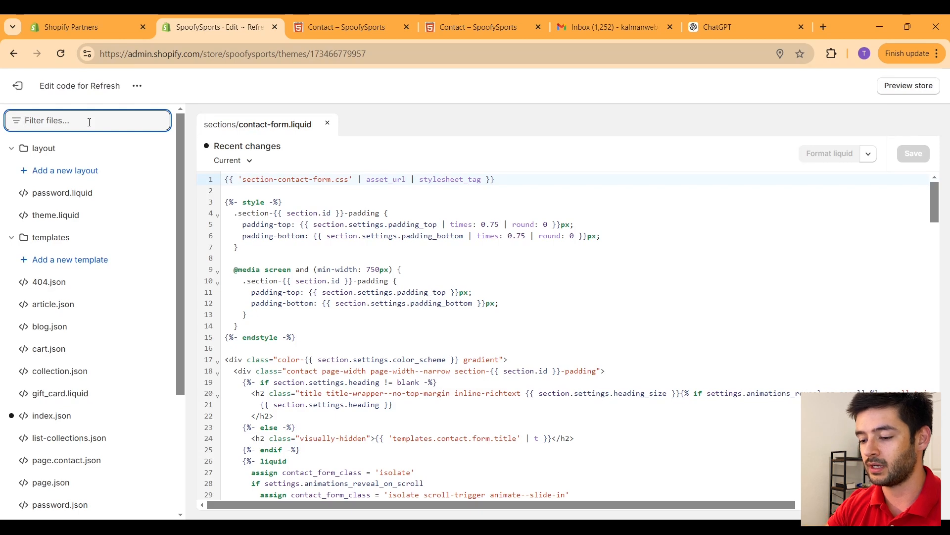
type("contact")
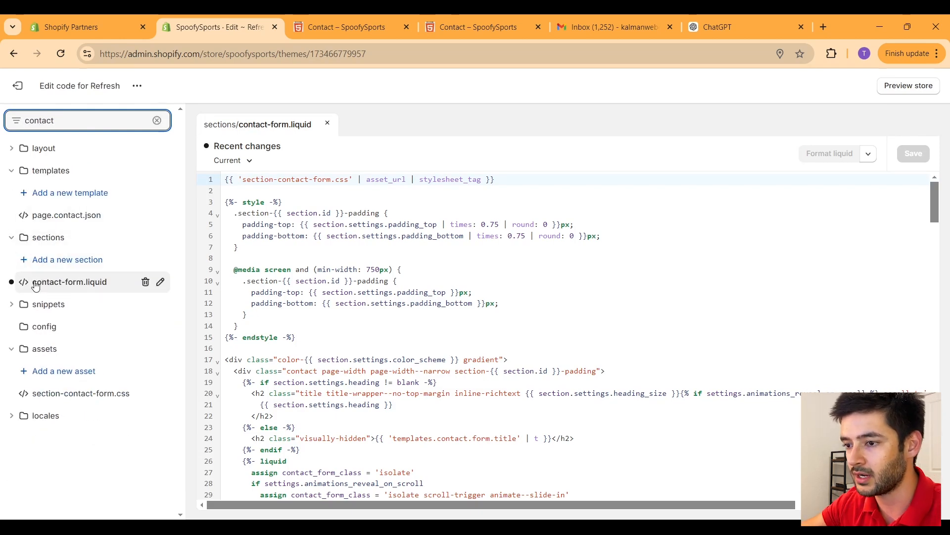
left_click(105, 287)
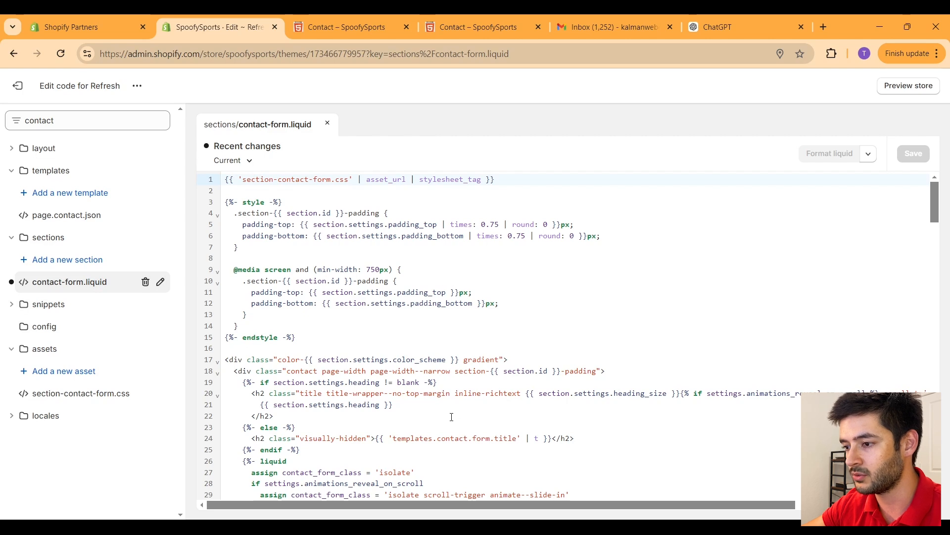
- Find the Comment textarea, delete it with its label, and save the file
left_click(434, 420)
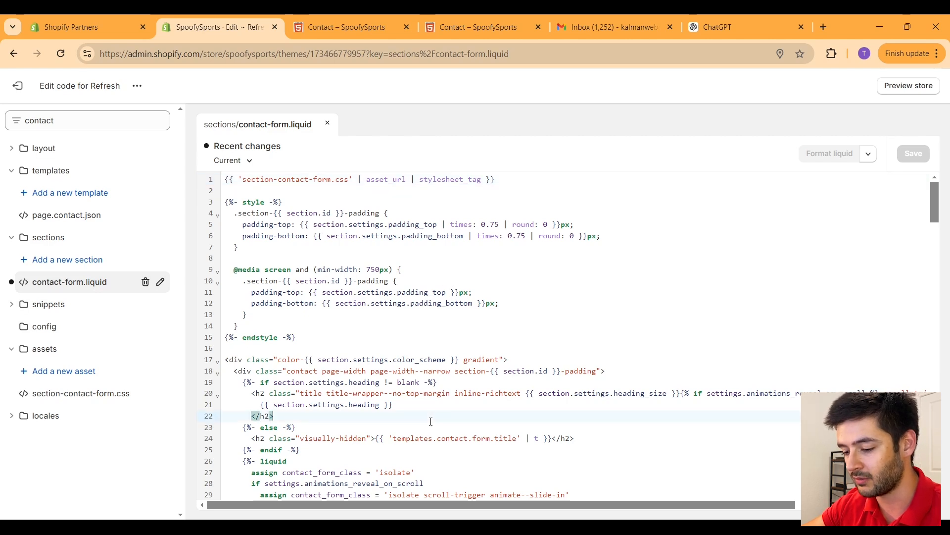
key("ctrl+f")
type("tex")
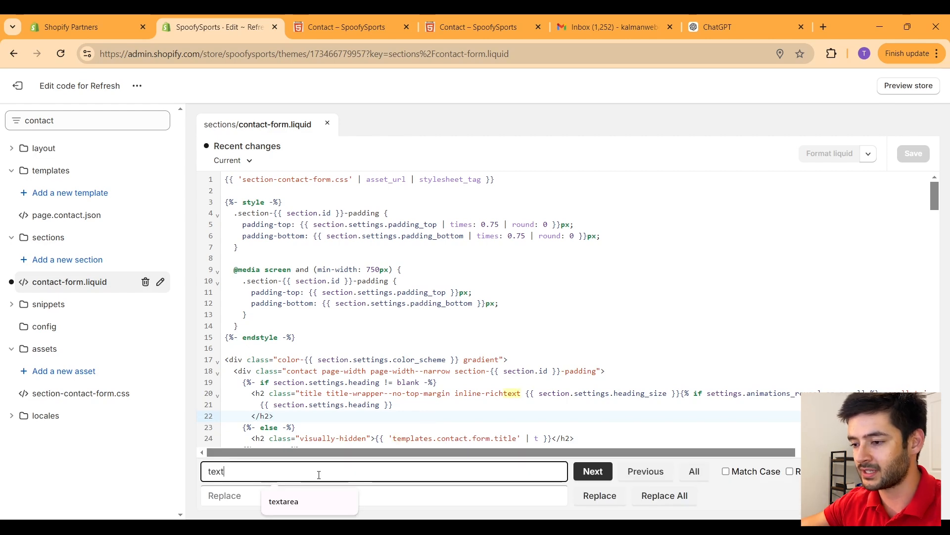
type("t")
left_click(283, 501)
left_click(592, 474)
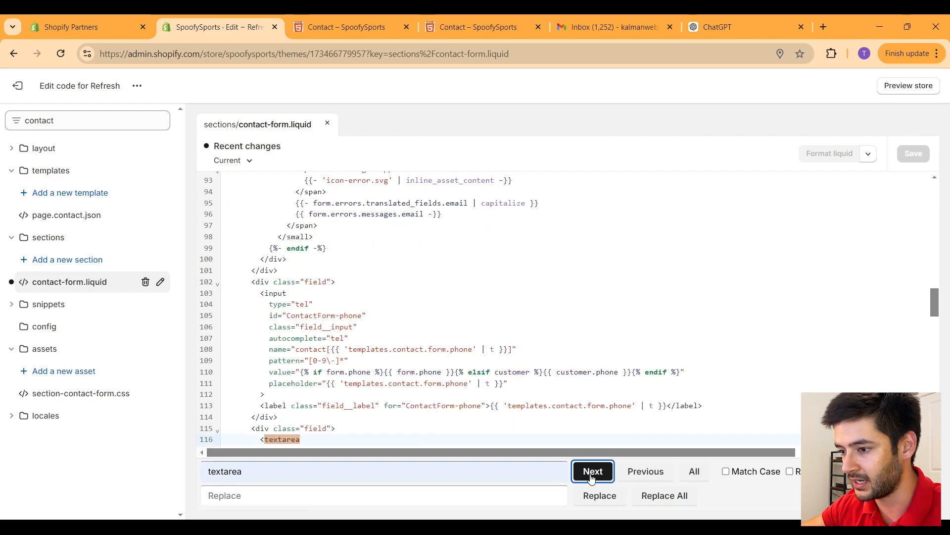
scroll(357, 337, "down", 5)
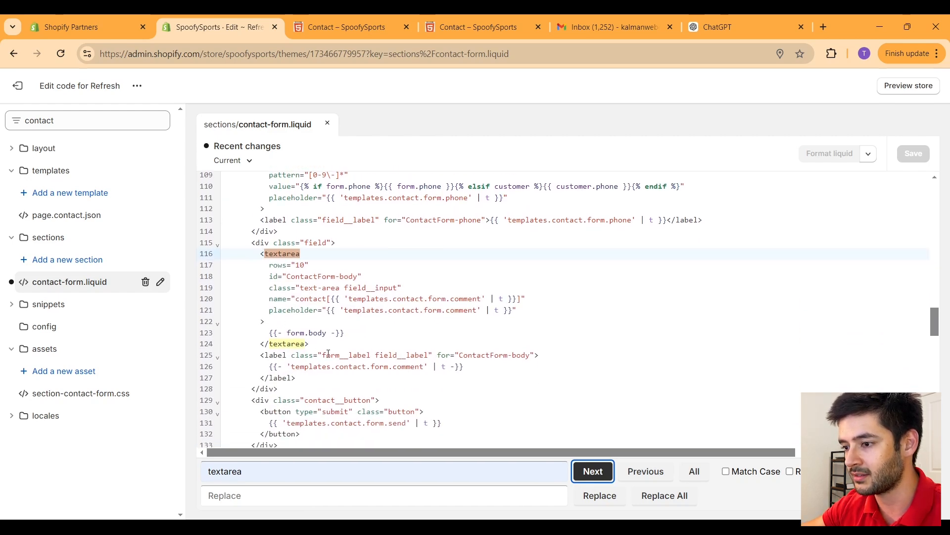
left_click_drag(312, 377, 263, 255)
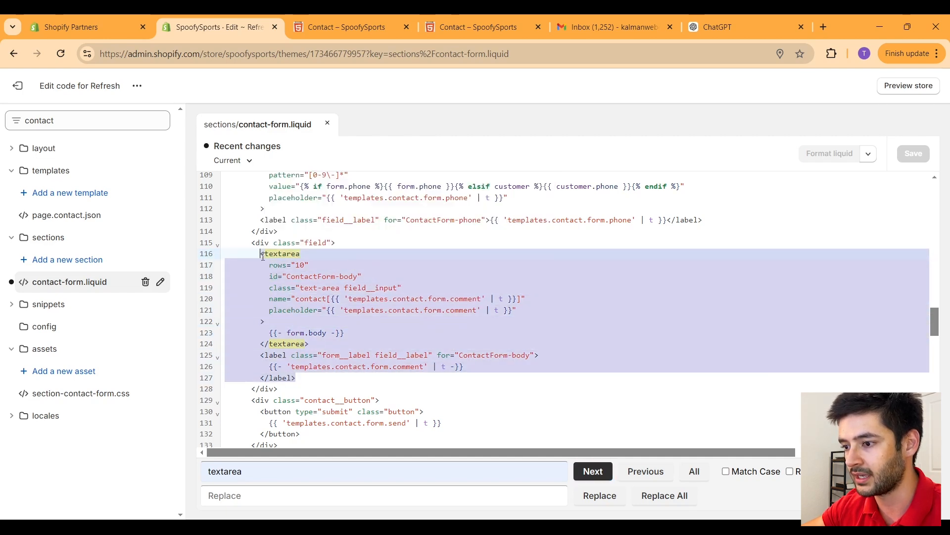
key("BackSpace")
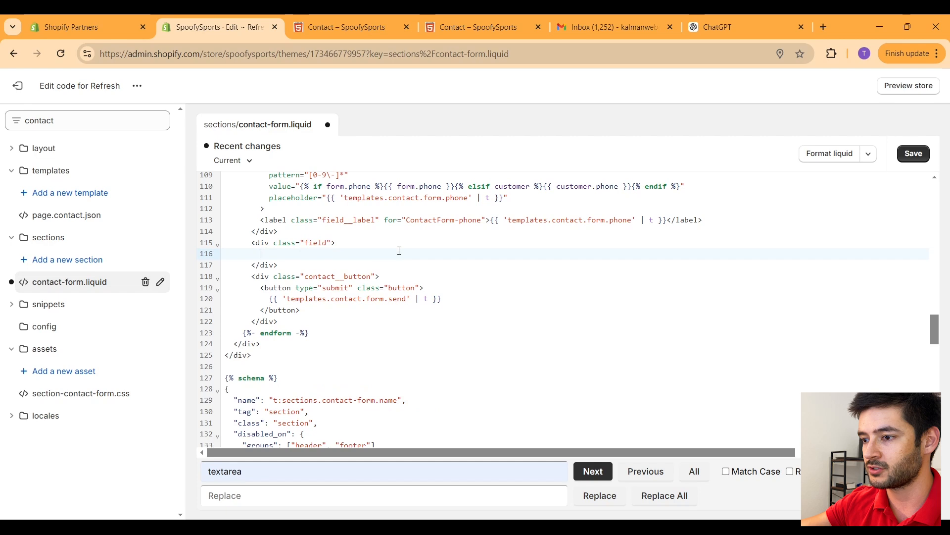
left_click(913, 153)
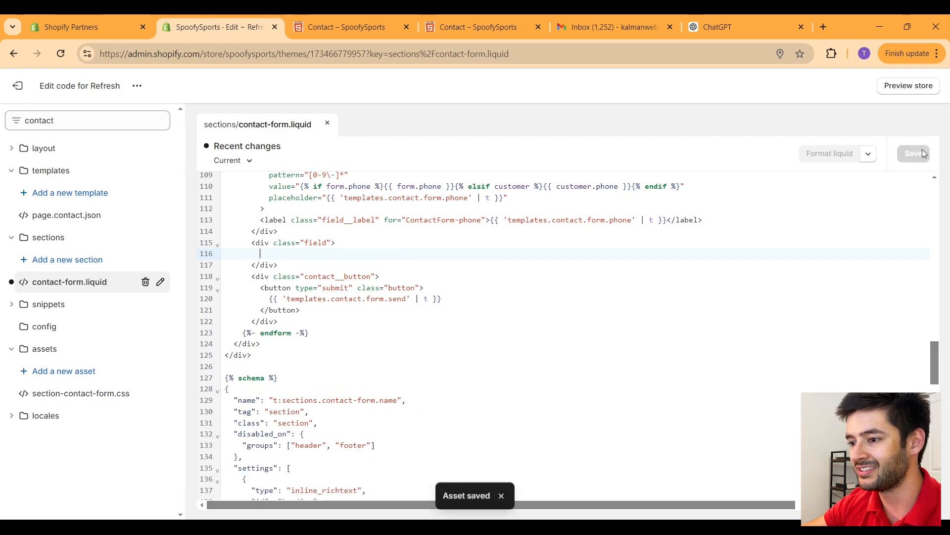
- Reload the storefront Contact page and autofill Name and Email with saved entries
left_click(349, 22)
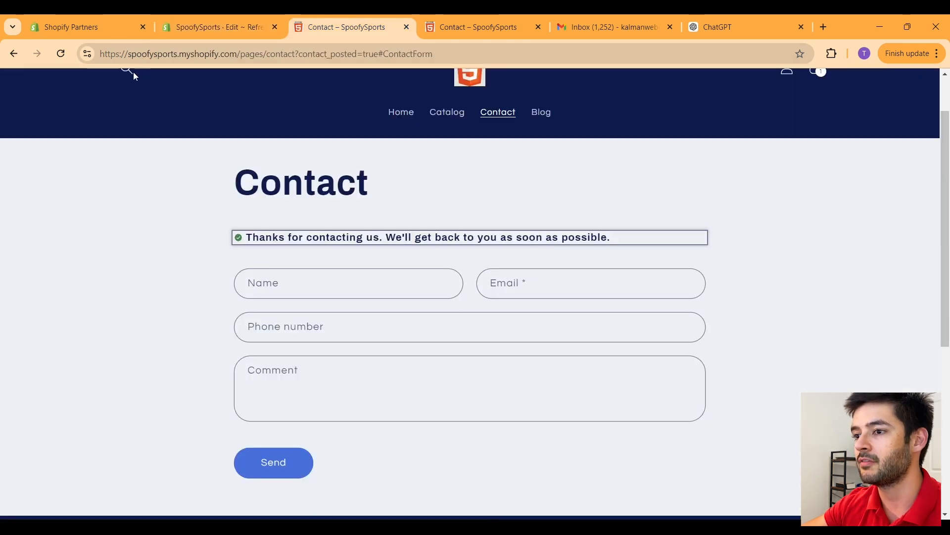
left_click(68, 59)
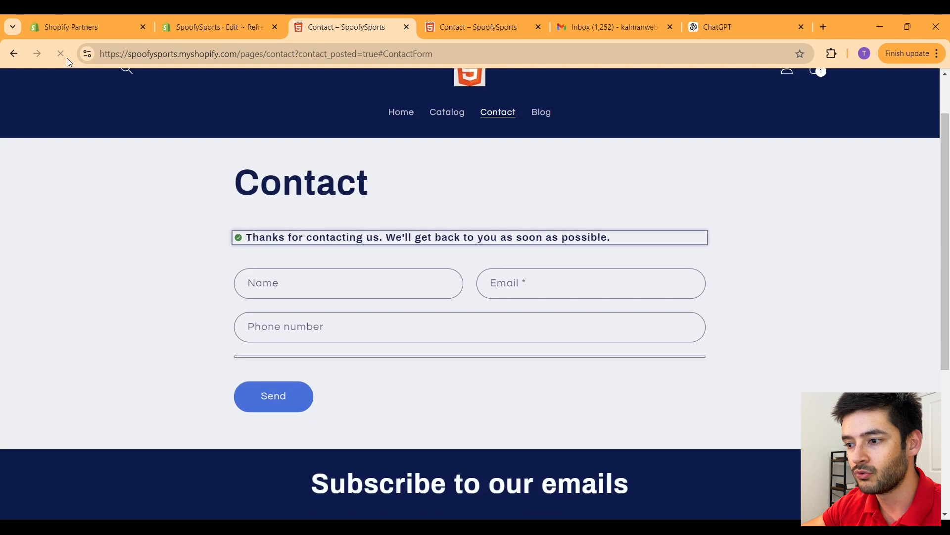
left_click(403, 359)
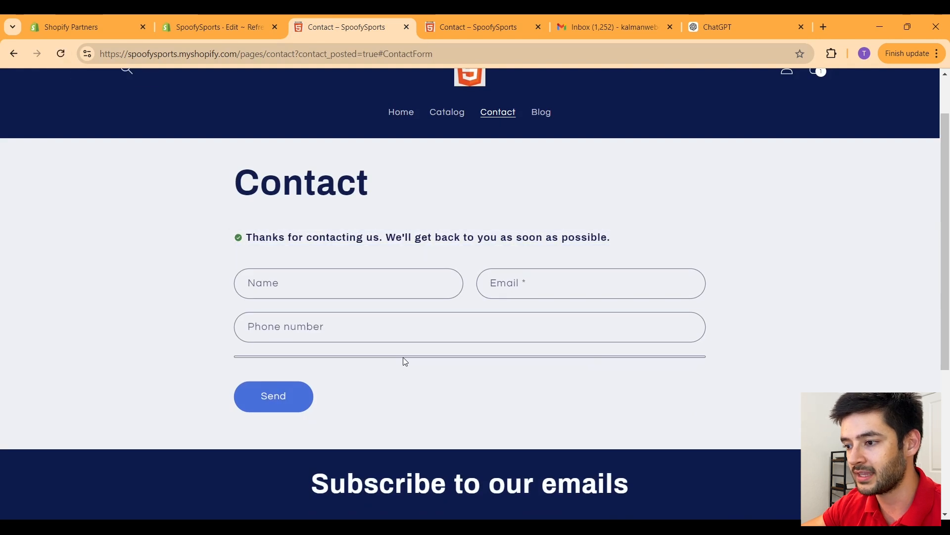
scroll(610, 370, "up", 2)
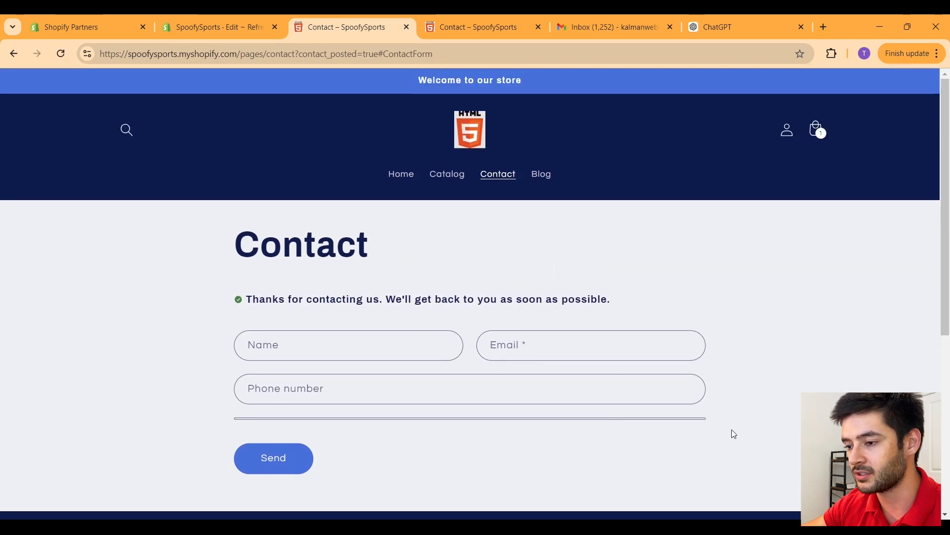
left_click(345, 345)
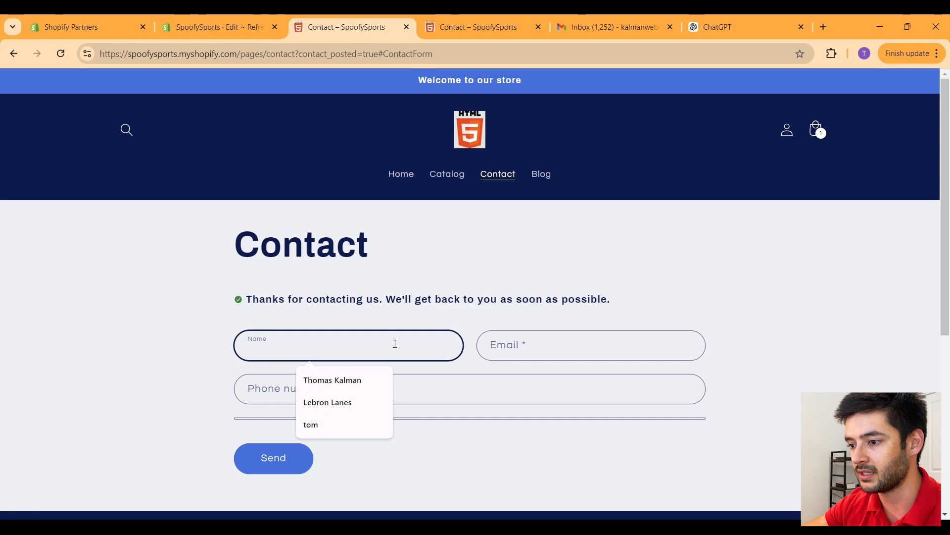
left_click(337, 412)
left_click(522, 345)
left_click(580, 377)
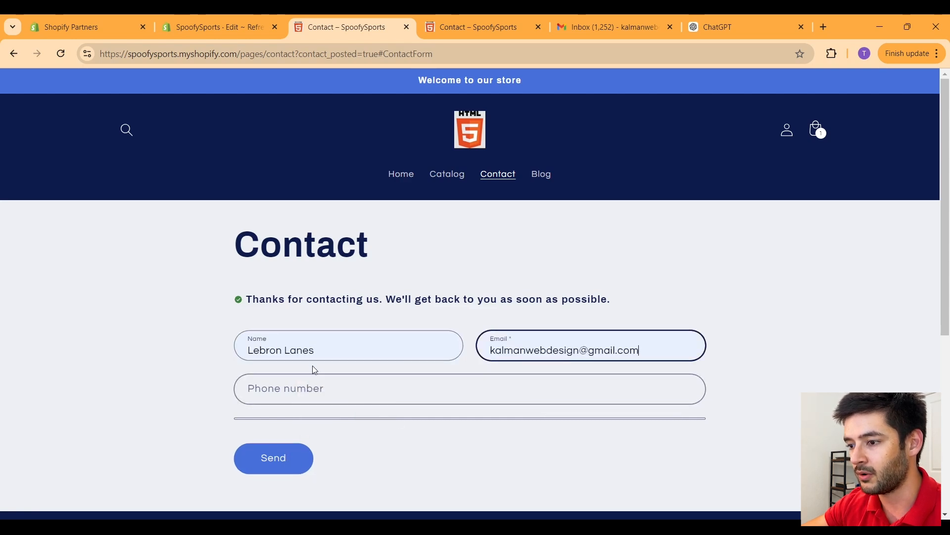
- Send the test message, pass the hCaptcha image challenge and submit it
left_click(297, 458)
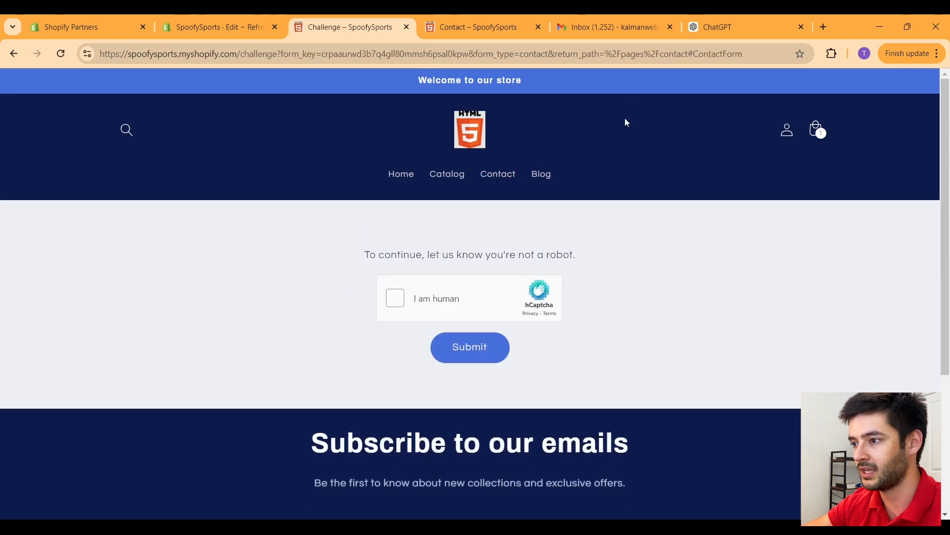
left_click(397, 300)
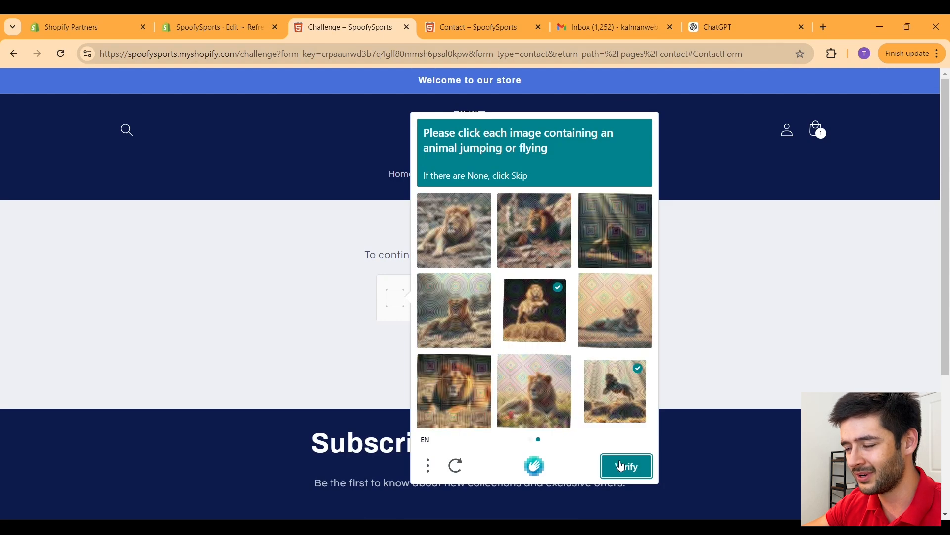
left_click(620, 465)
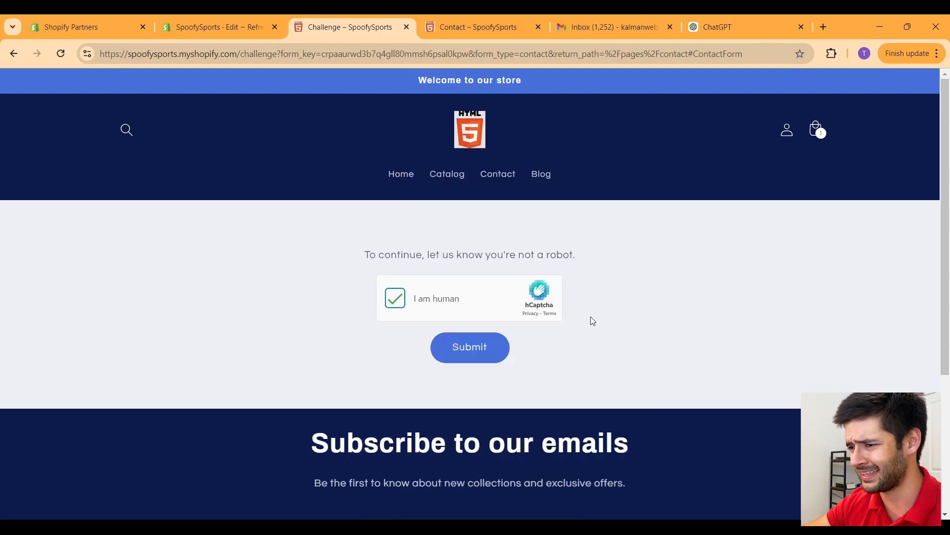
left_click(503, 352)
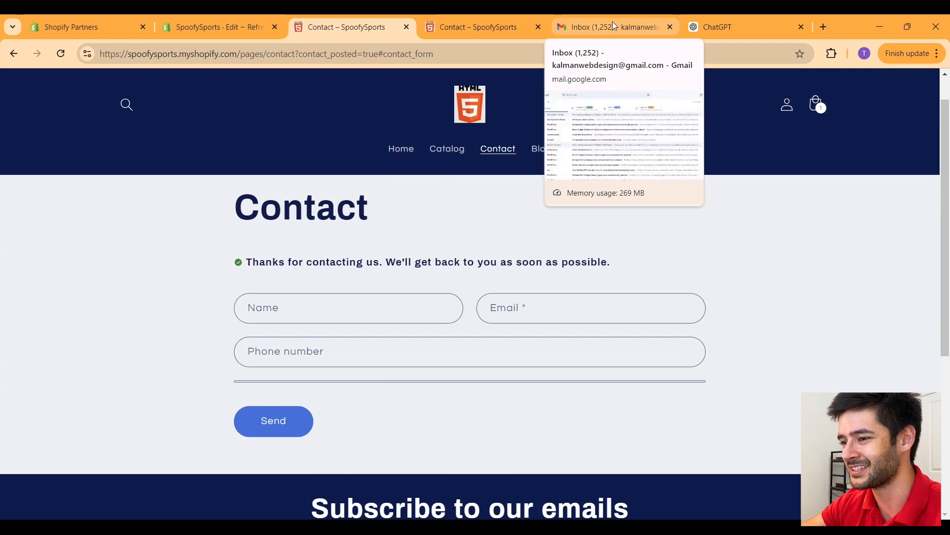
left_click(613, 22)
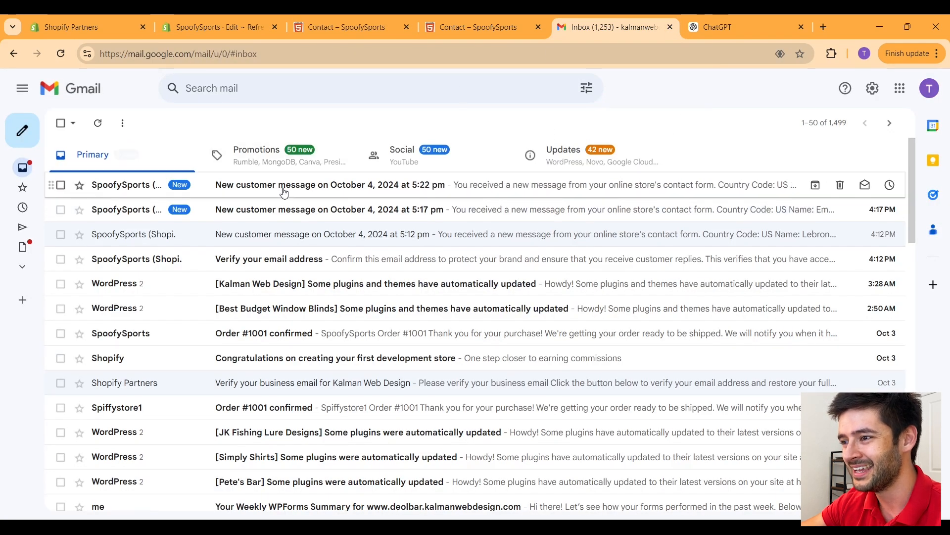
- Open the newest 'New customer message' email, select its text showing no comment, and return to Contact
left_click(285, 188)
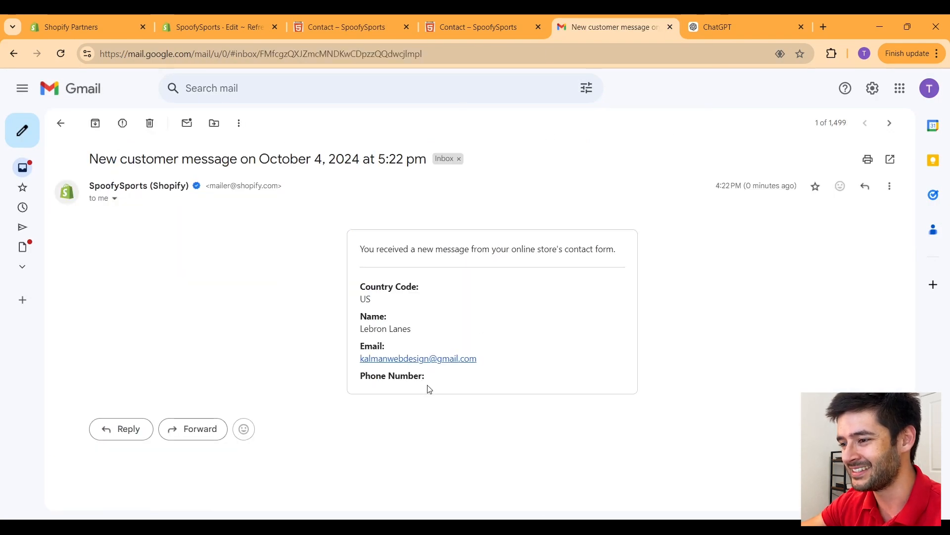
left_click_drag(519, 382, 387, 233)
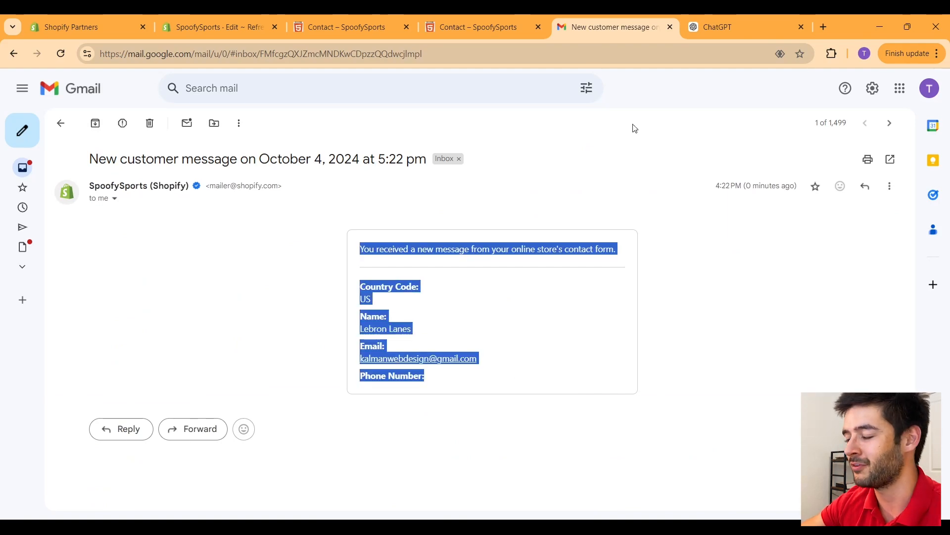
left_click(474, 27)
scroll(795, 156, "up", 1)
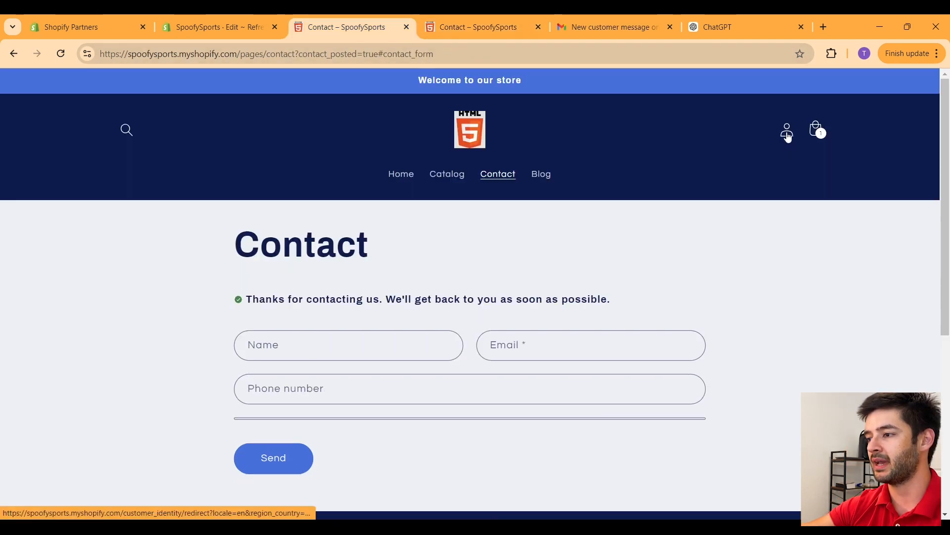
- Sign in to the store's customer account with the 6-digit code emailed to Gmail
left_click(789, 132)
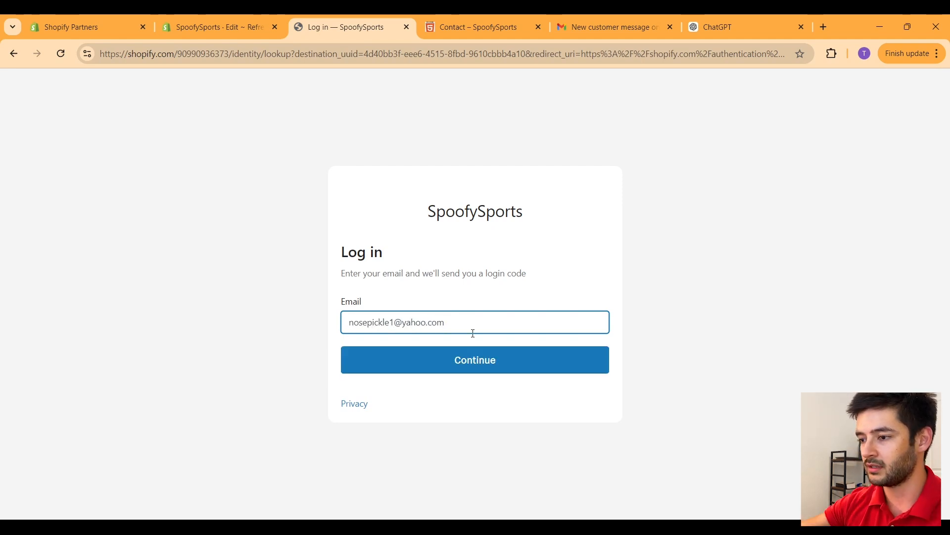
left_click(456, 369)
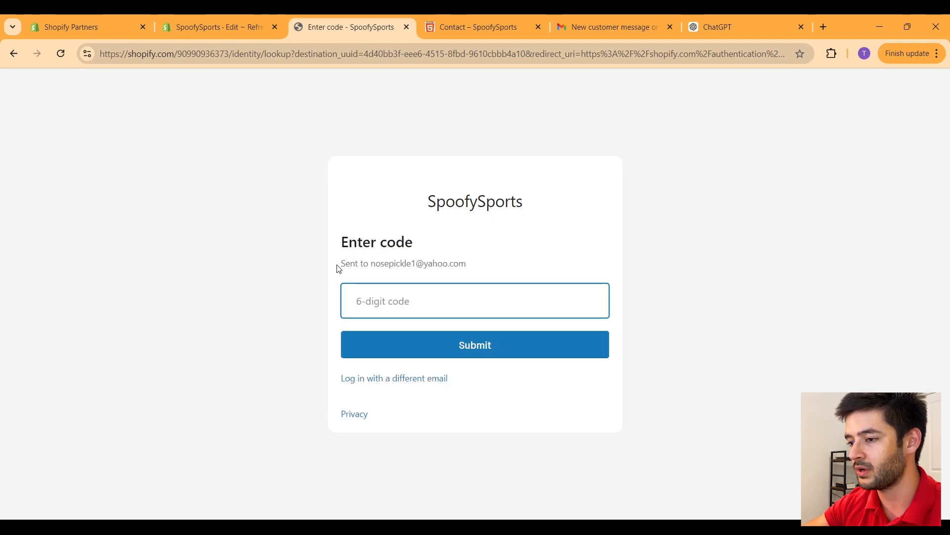
left_click_drag(337, 265, 536, 259)
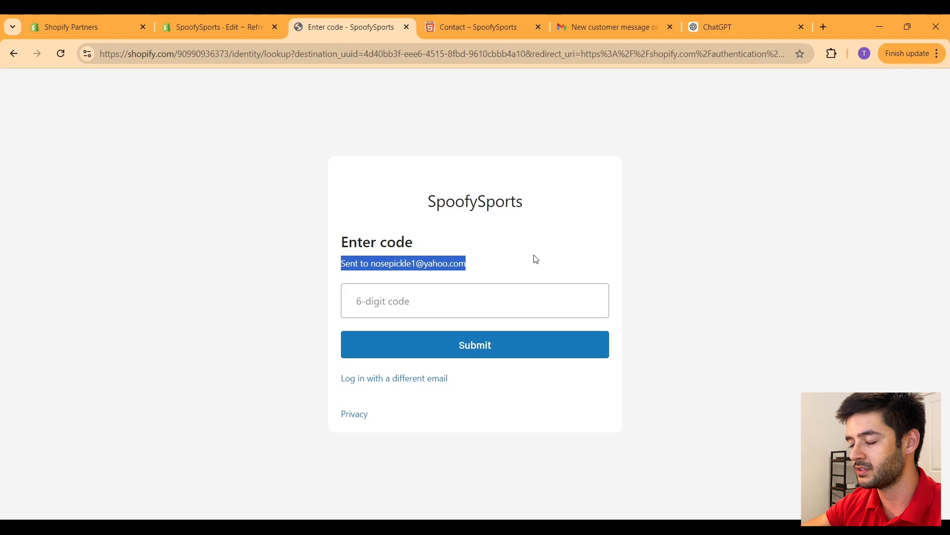
left_click(399, 305)
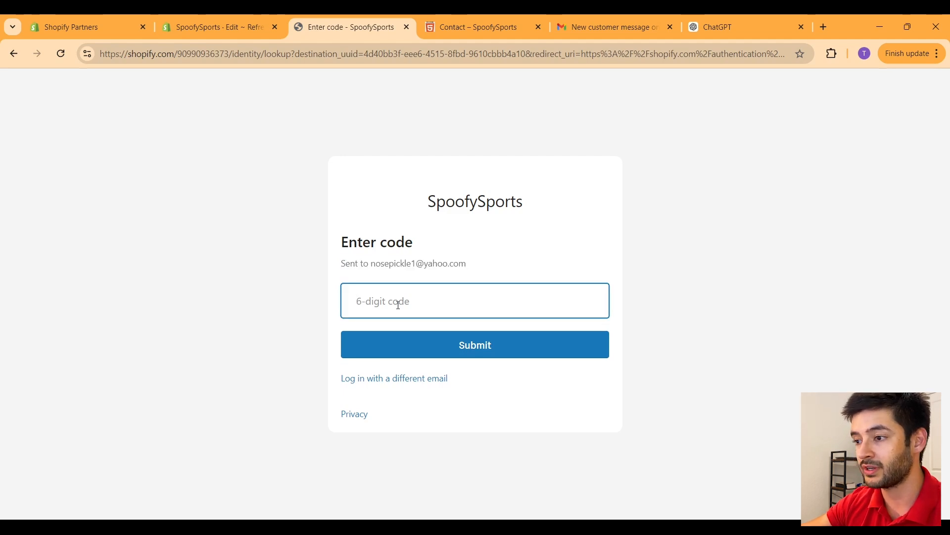
left_click(467, 350)
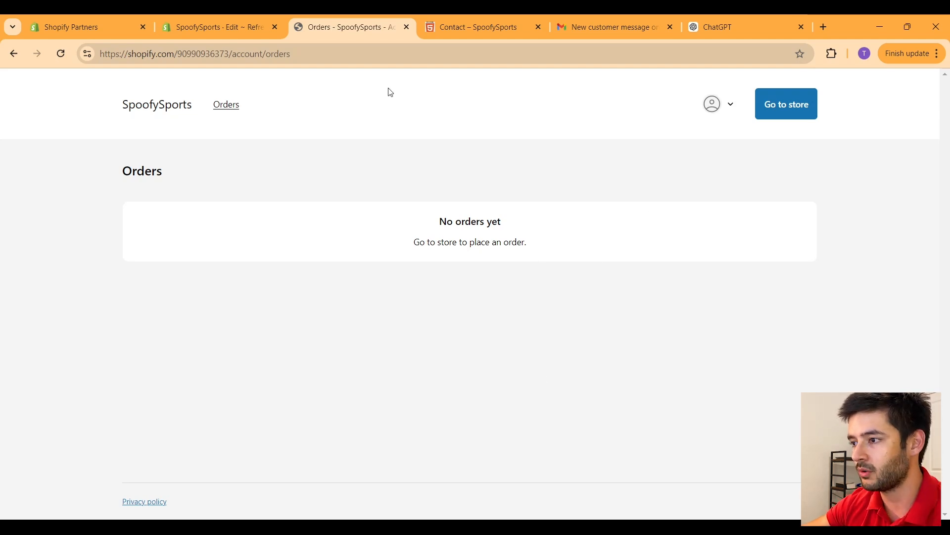
- Exit the theme code editor, open the new customer's profile from Customers, and close Contact
left_click(197, 31)
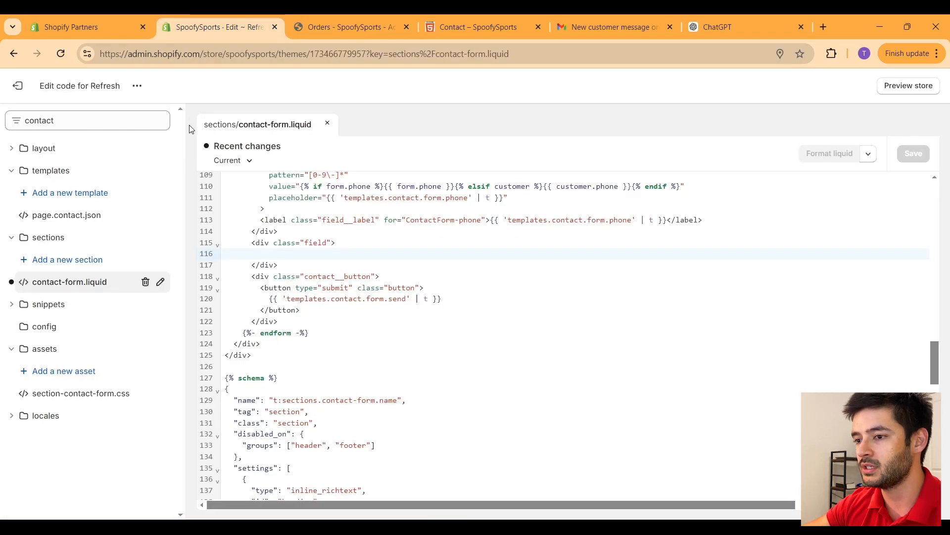
left_click(26, 90)
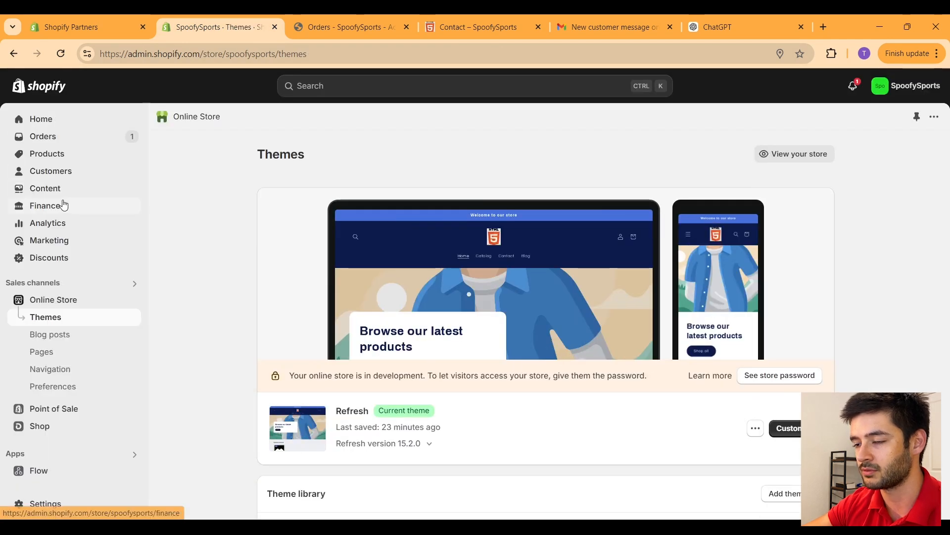
left_click(58, 173)
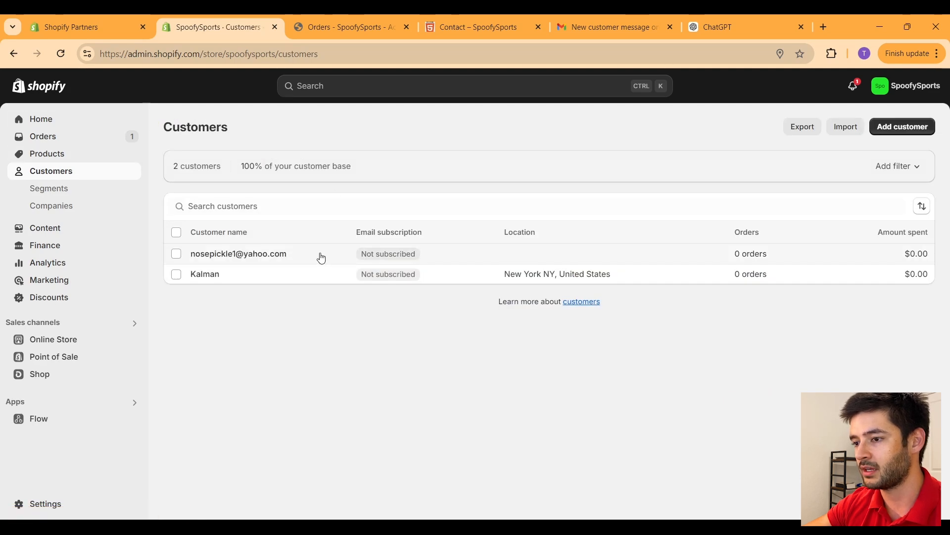
left_click_drag(301, 257, 188, 261)
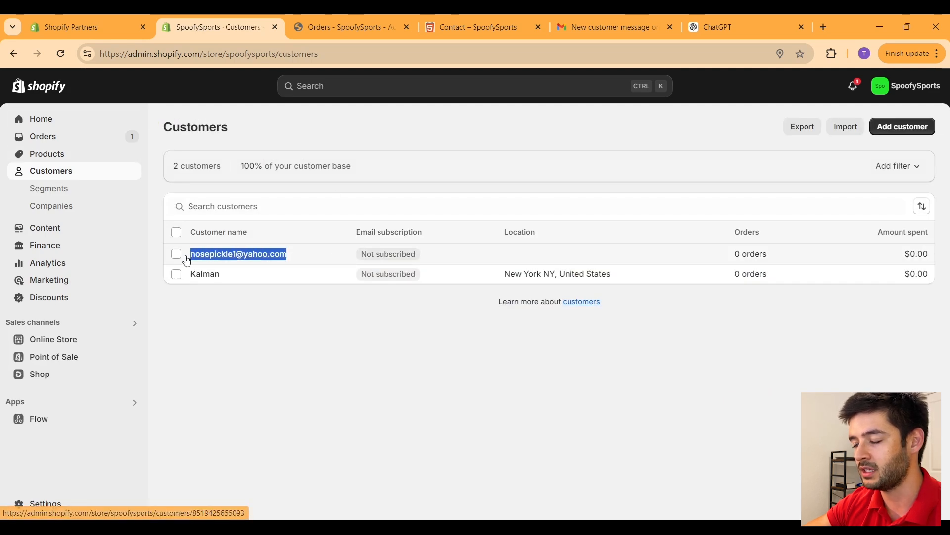
left_click(187, 260)
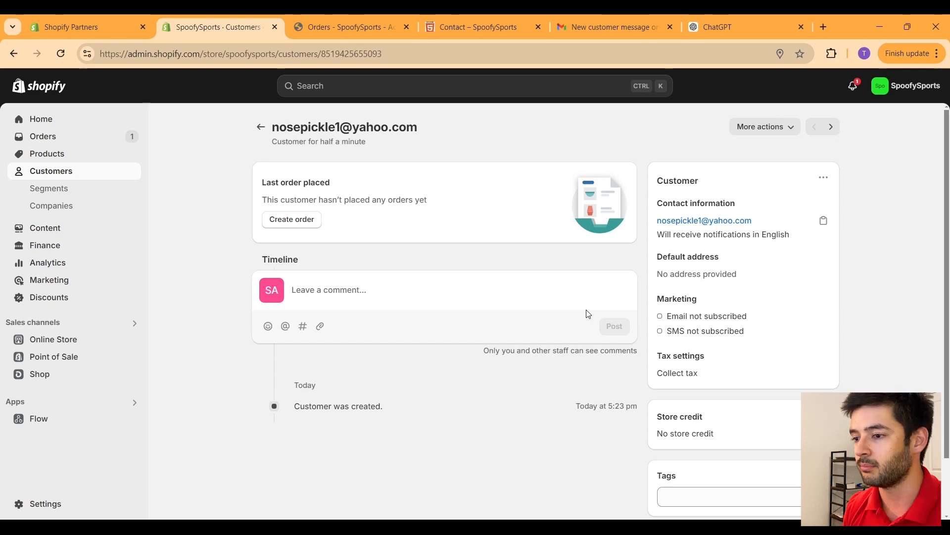
left_click(538, 27)
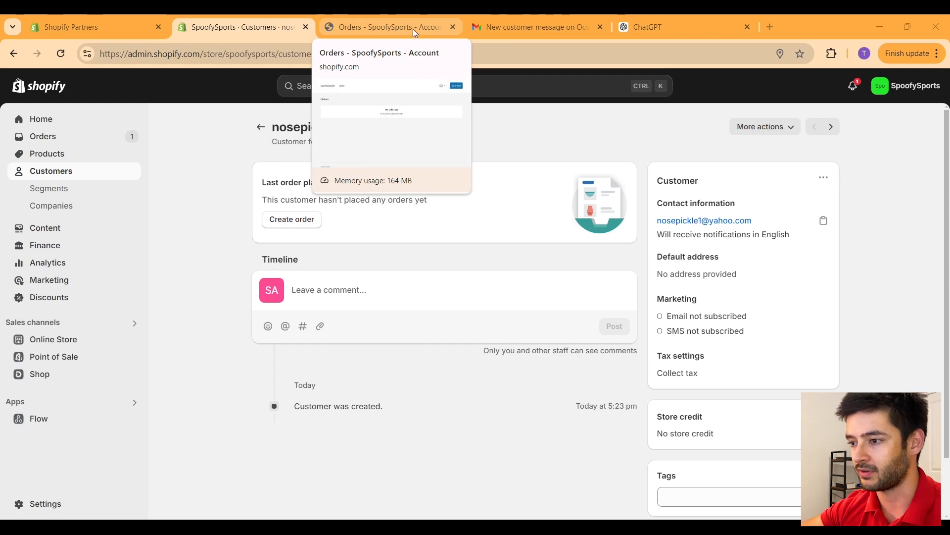
- Review the storefront checkout: White / M Shirt $14.99, $4.90 Economy shipping, $21.66 total
left_click(415, 30)
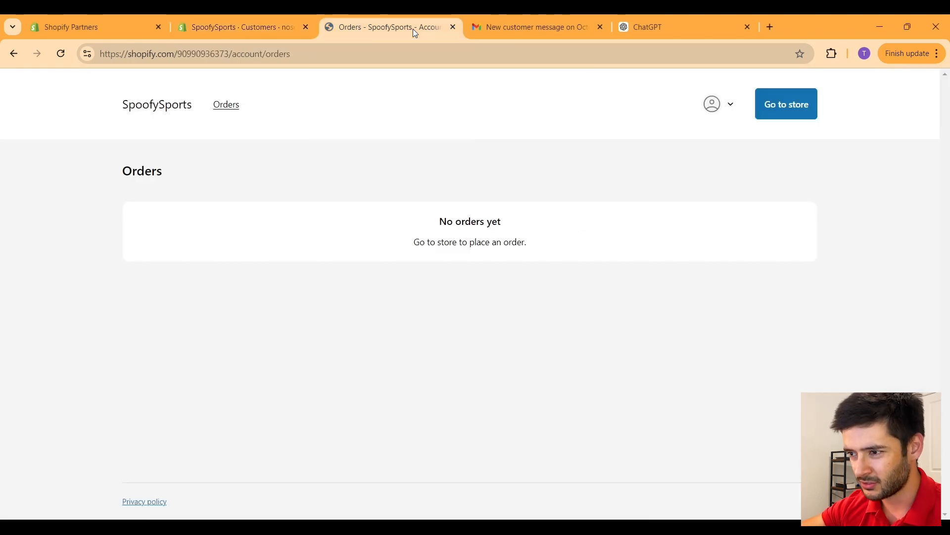
left_click(157, 109)
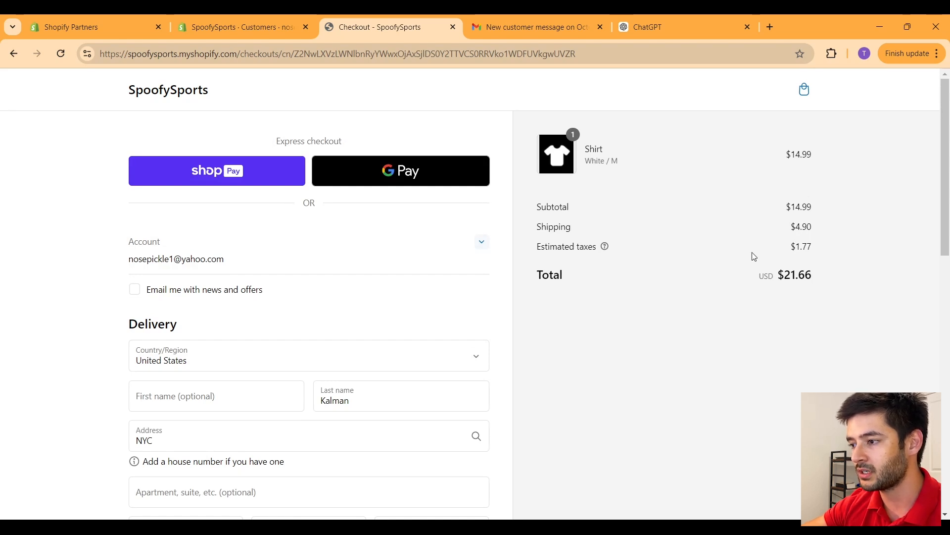
scroll(348, 272, "down", 8)
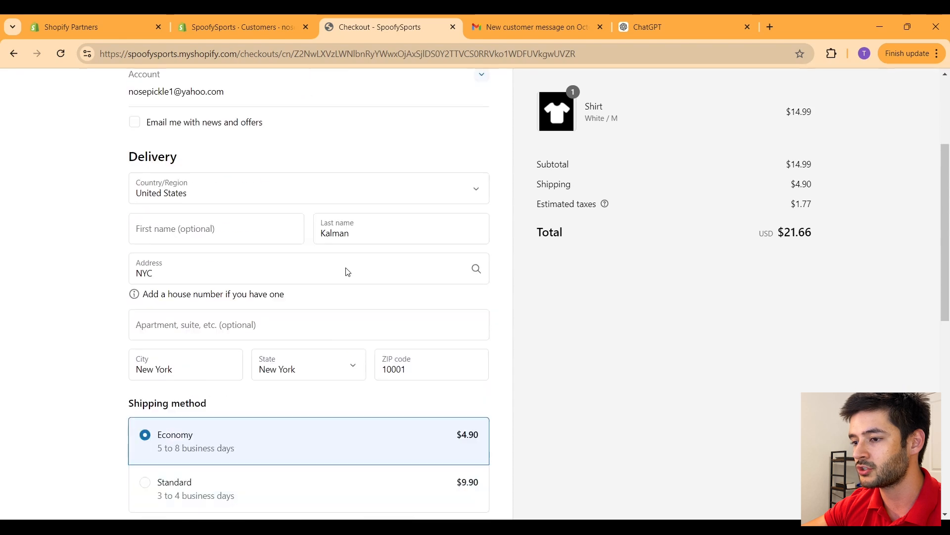
scroll(348, 272, "down", 4)
scroll(348, 272, "up", 7)
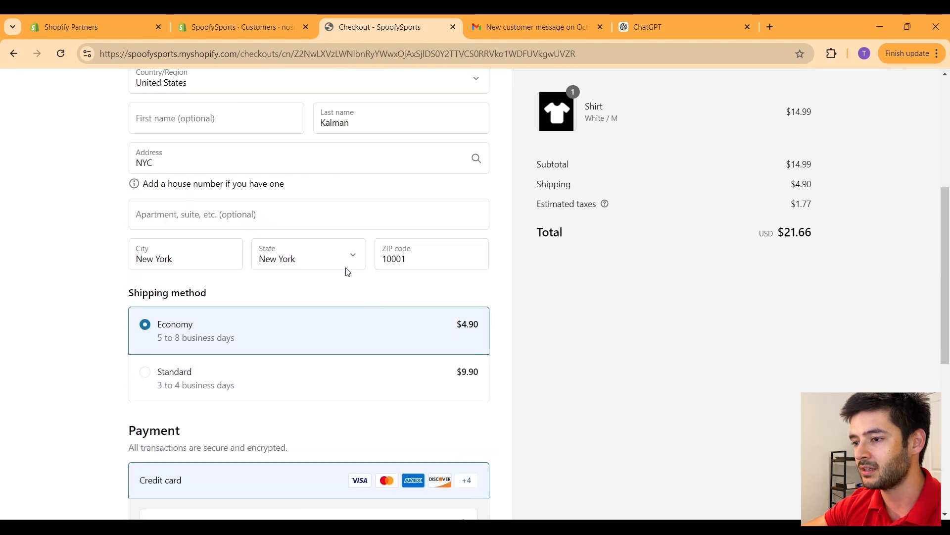
scroll(348, 272, "up", 1)
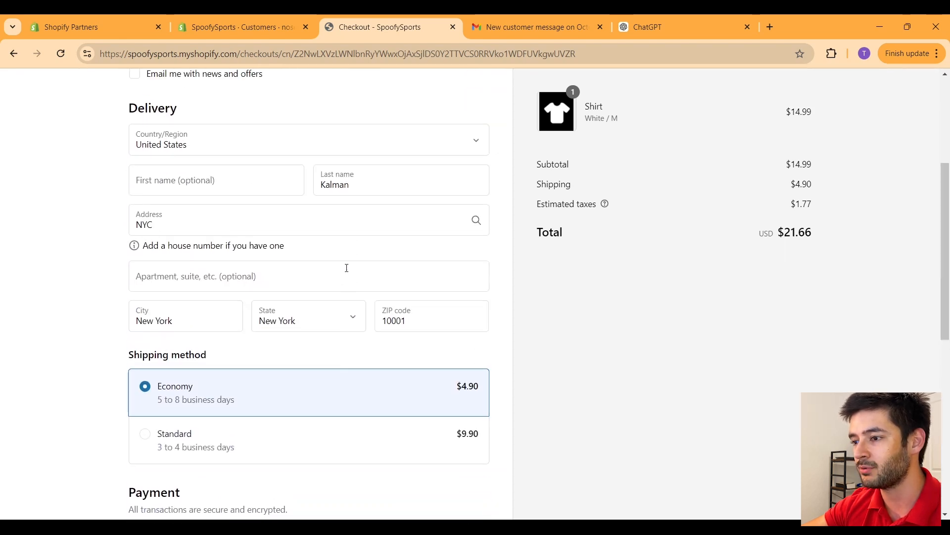
scroll(346, 268, "up", 1)
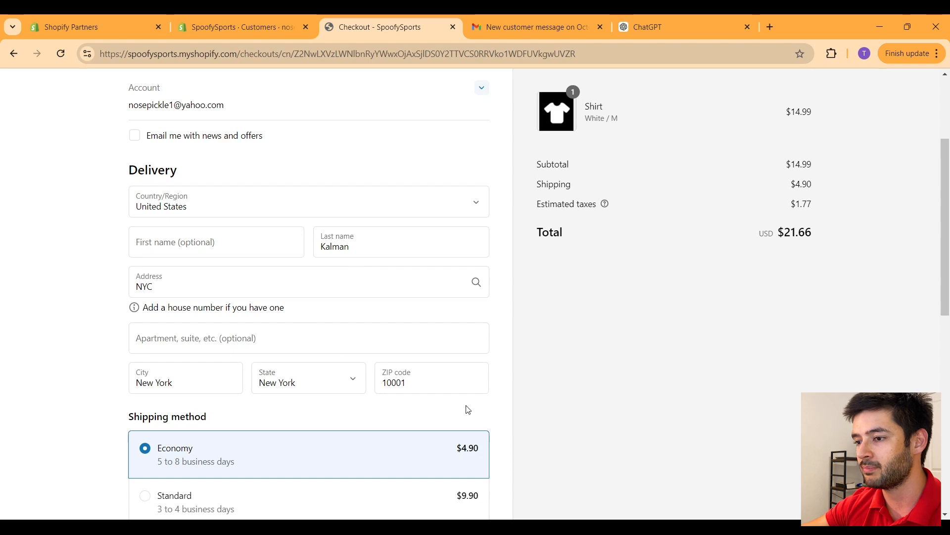
scroll(459, 402, "down", 1)
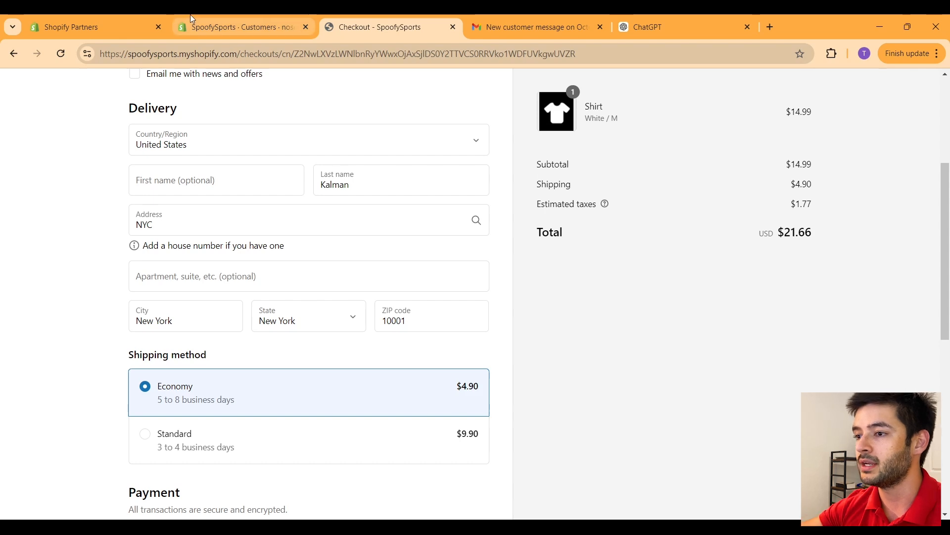
- Open the Shopify App Store in a new tab from the Apps and sales channels settings
left_click(239, 21)
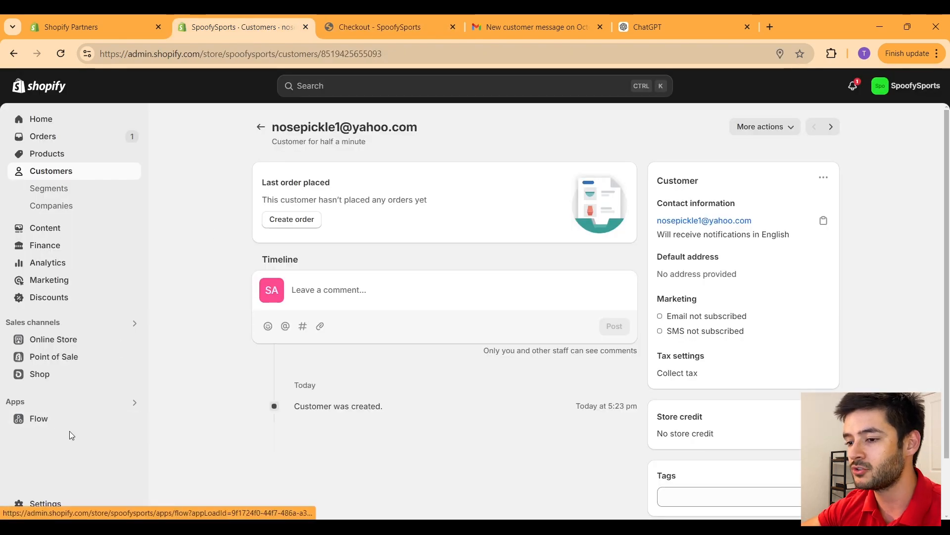
left_click(42, 404)
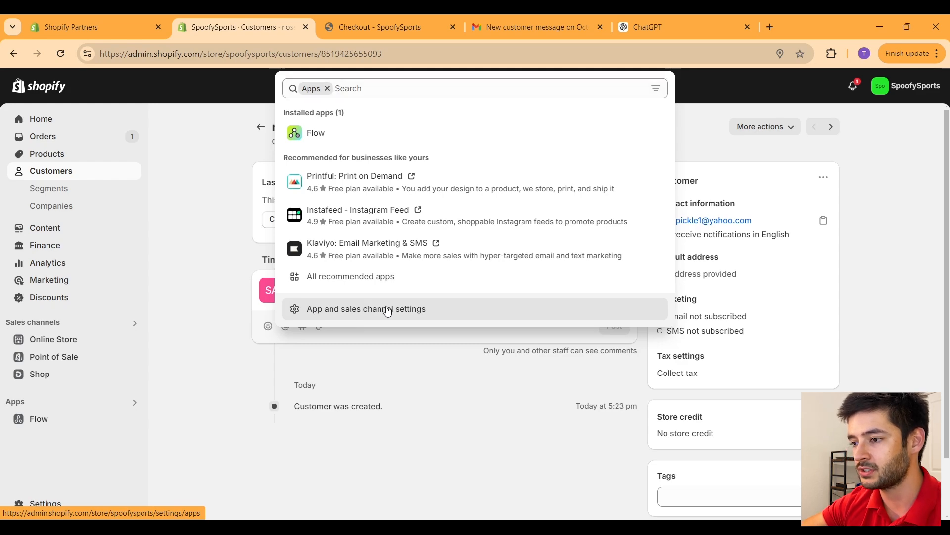
left_click(387, 309)
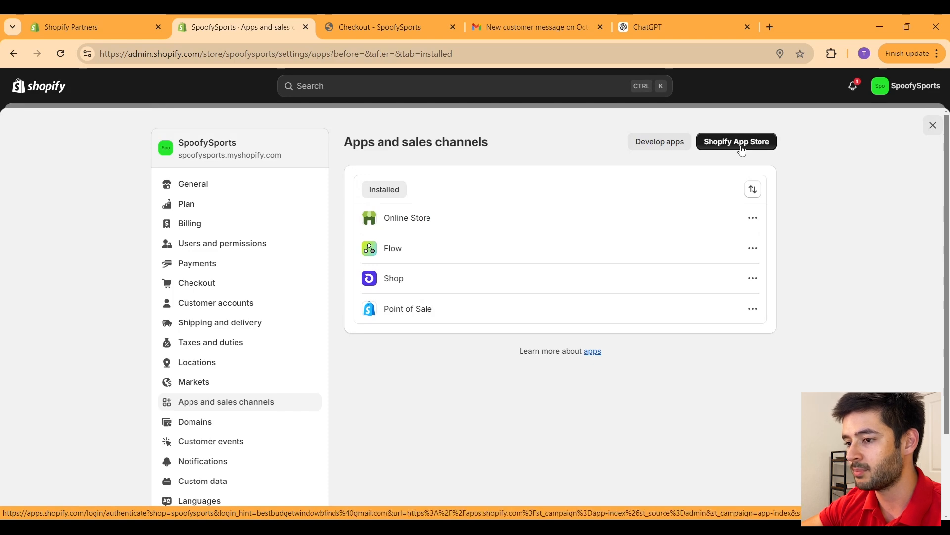
left_click(741, 144)
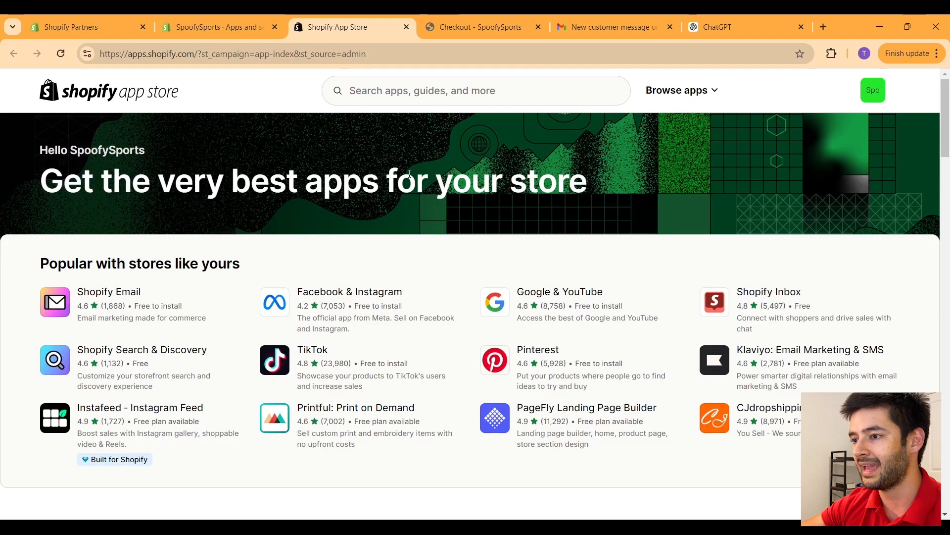
scroll(409, 174, "down", 8)
scroll(410, 173, "down", 10)
scroll(410, 178, "up", 10)
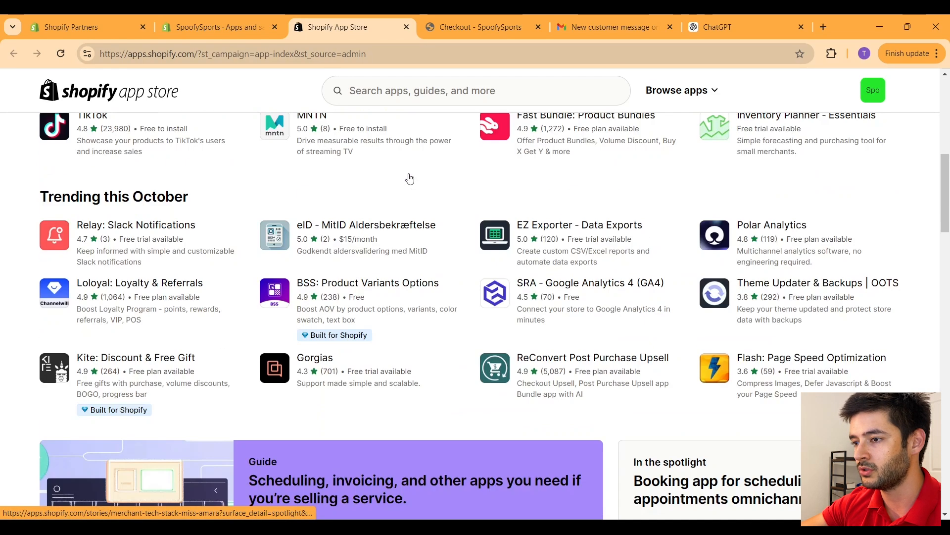
scroll(410, 178, "up", 10)
- Search the App Store for 'free shipping bear', open Free Shipping Bear and start installing it
left_click(383, 92)
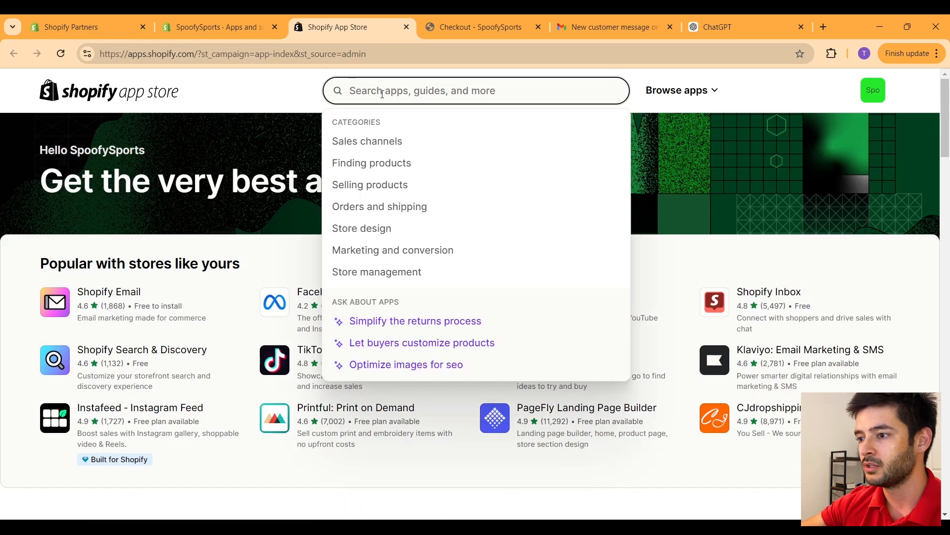
type("fre")
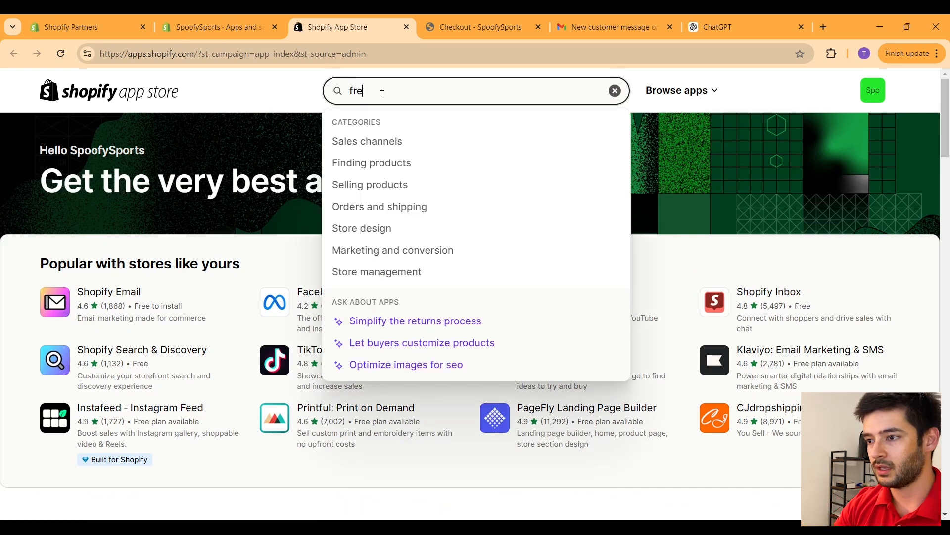
type("e shipping bear")
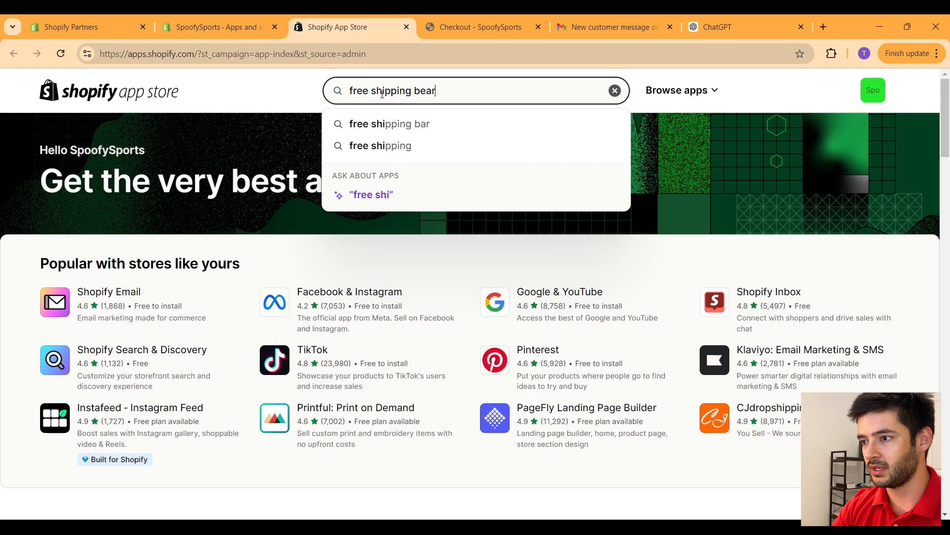
key("Return")
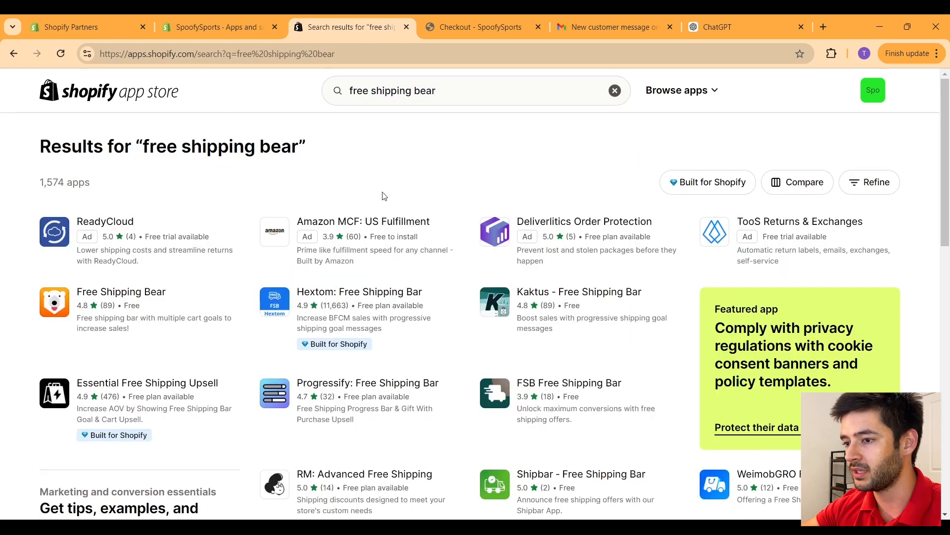
left_click(113, 297)
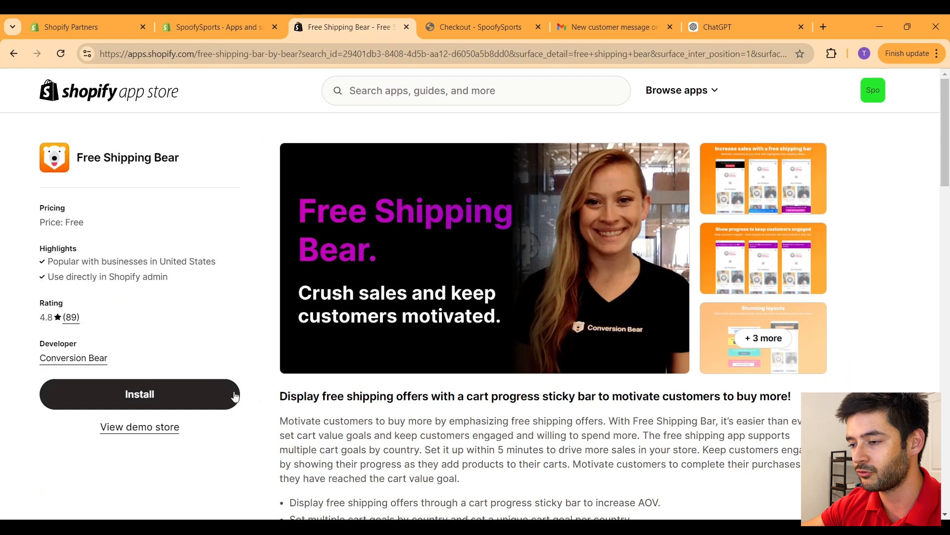
left_click(140, 396)
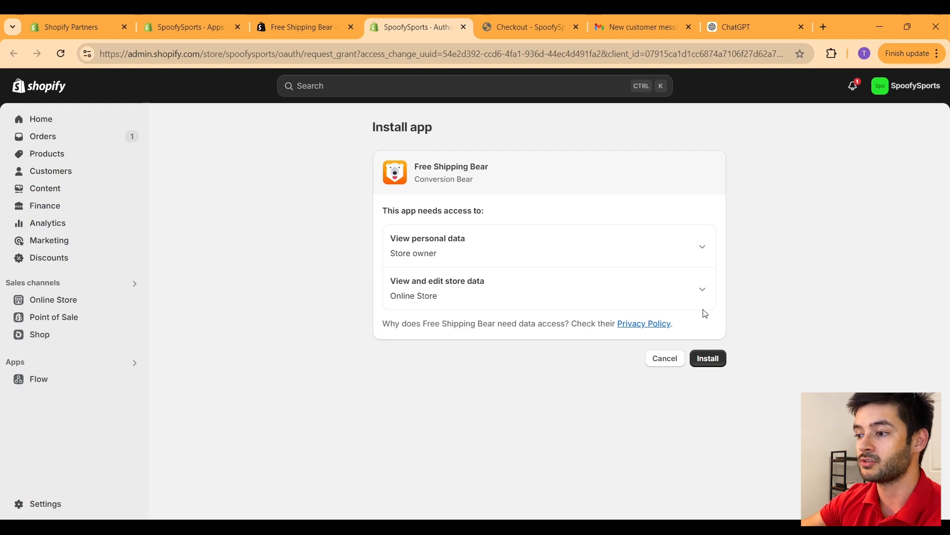
- Approve the Free Shipping Bear installation and look over its setup guide
left_click(719, 366)
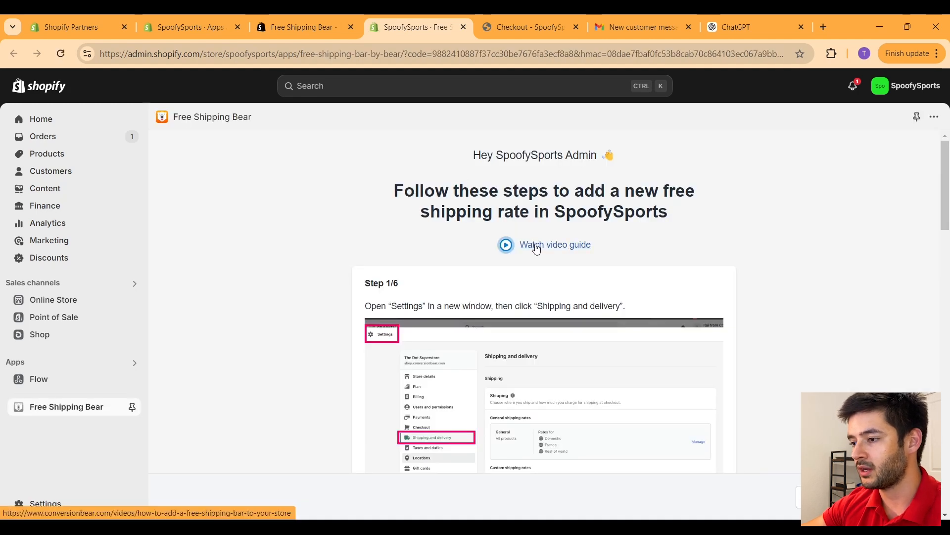
scroll(456, 353, "down", 5)
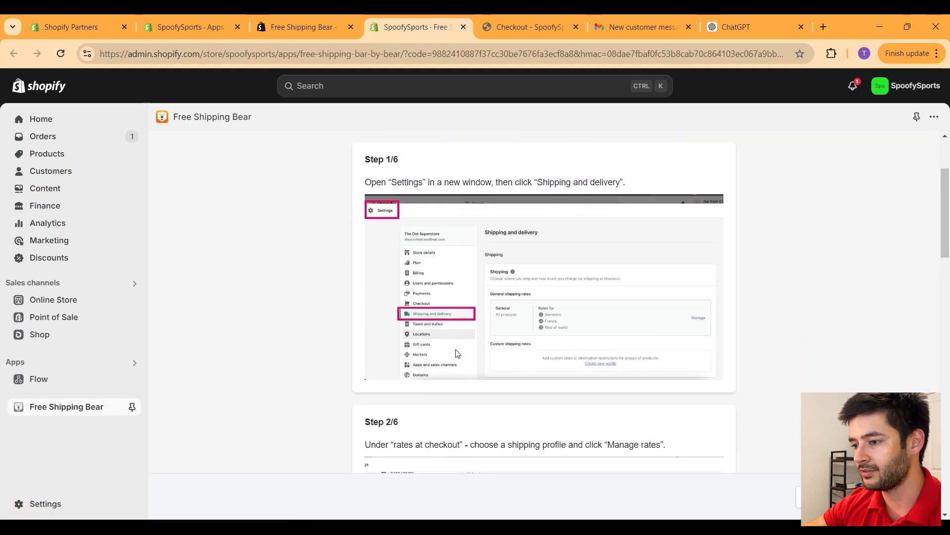
scroll(456, 353, "down", 2)
scroll(453, 352, "up", 7)
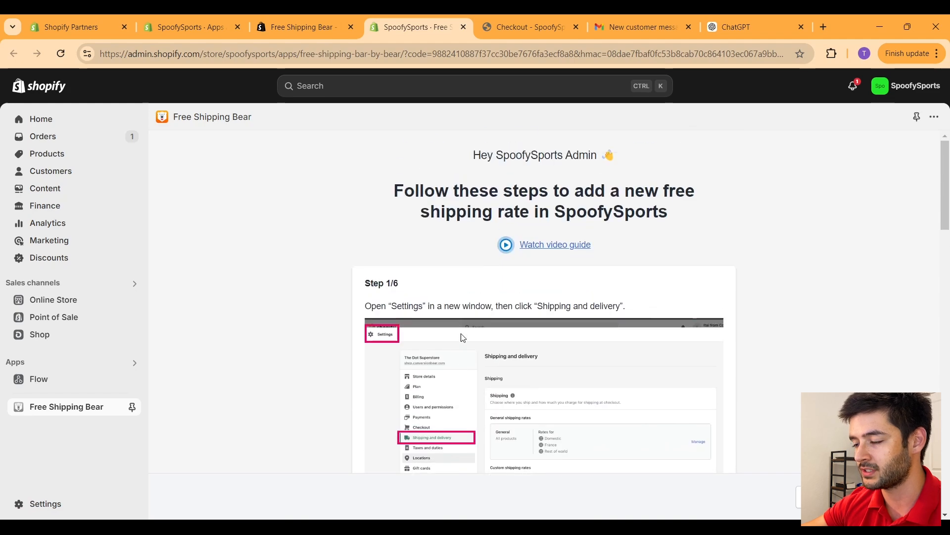
- Open the store's General settings in Shopify Admin
mouse_move(295, 15)
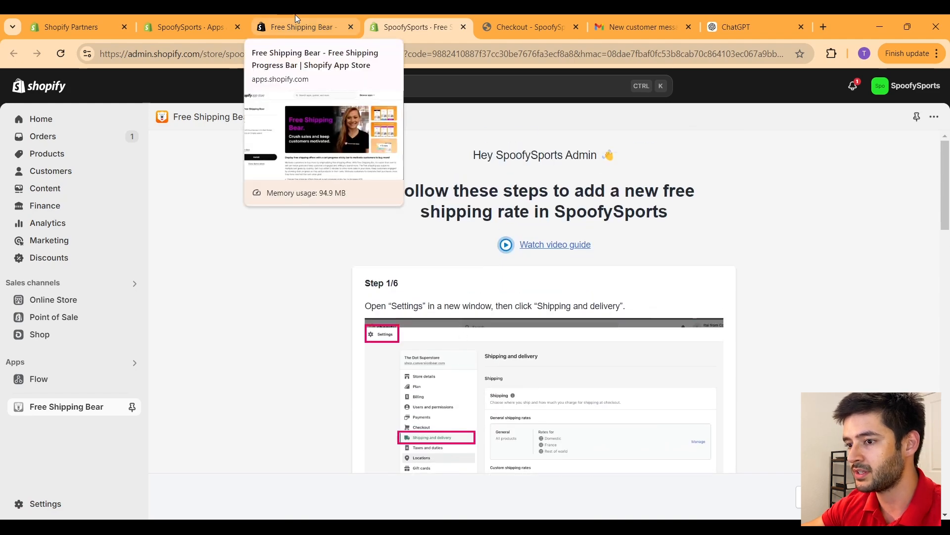
left_click(191, 27)
left_click(57, 504)
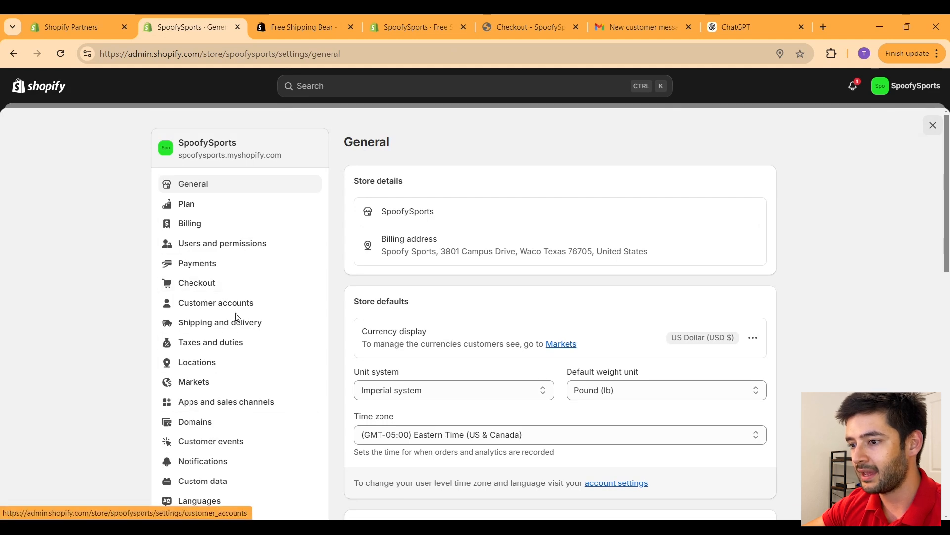
- Confirm the General profile's Economy rate is Free for orders $75.00 and up
left_click(234, 324)
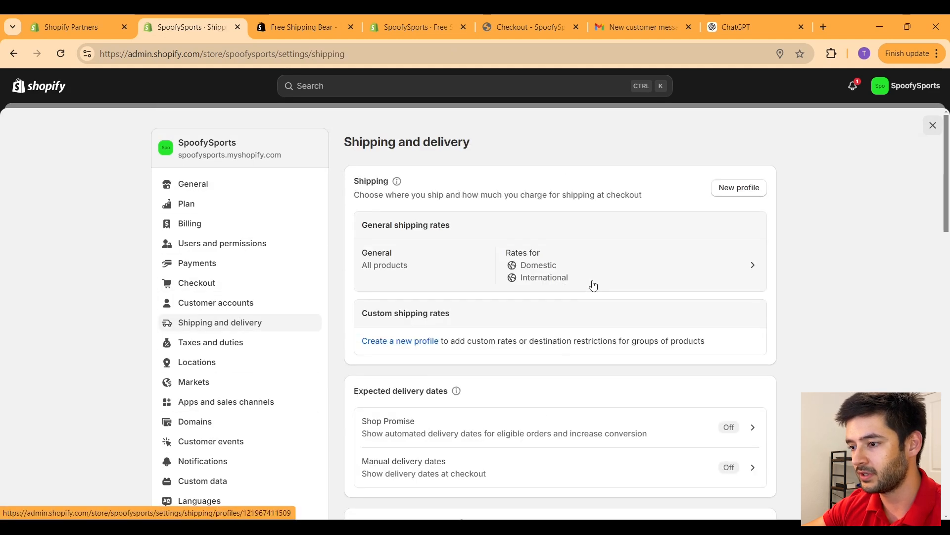
left_click(443, 263)
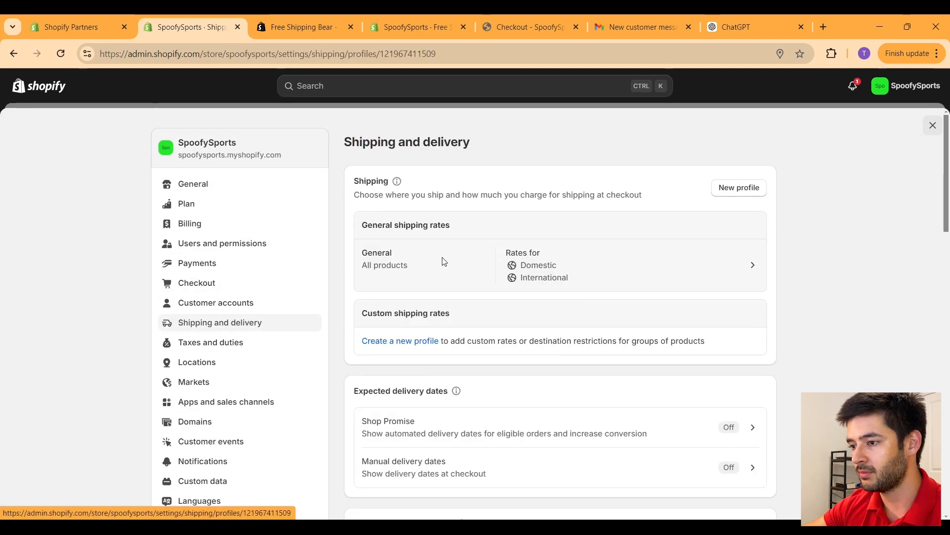
scroll(530, 271, "down", 3)
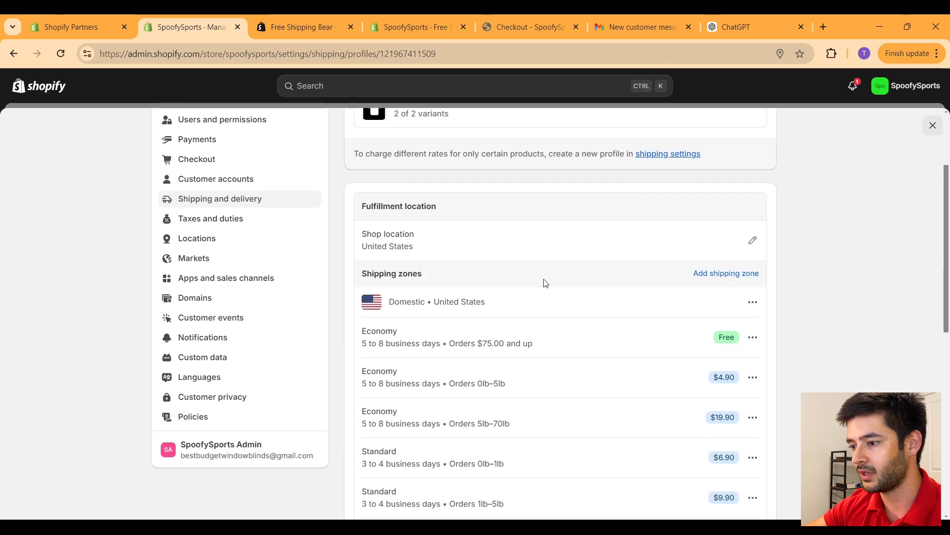
left_click_drag(450, 345, 540, 347)
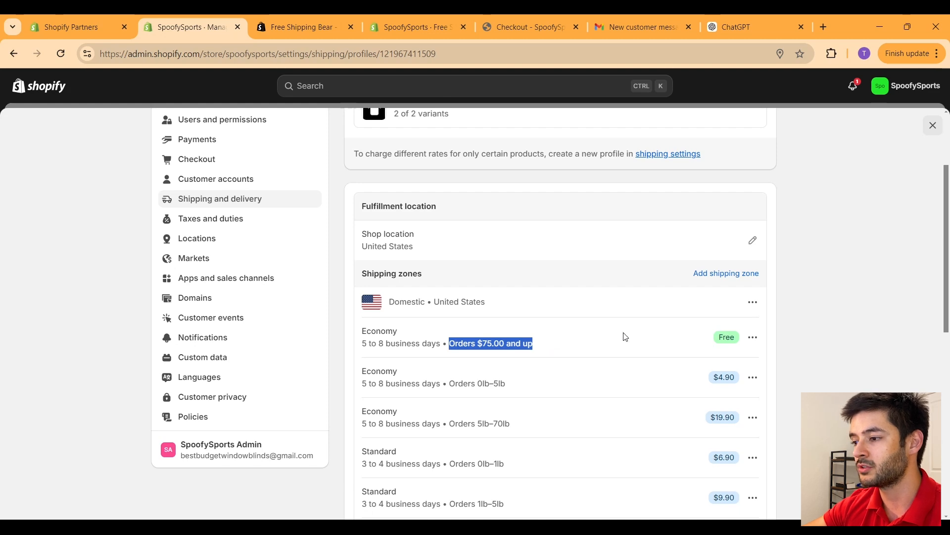
left_click(717, 339)
left_click_drag(717, 338, 739, 338)
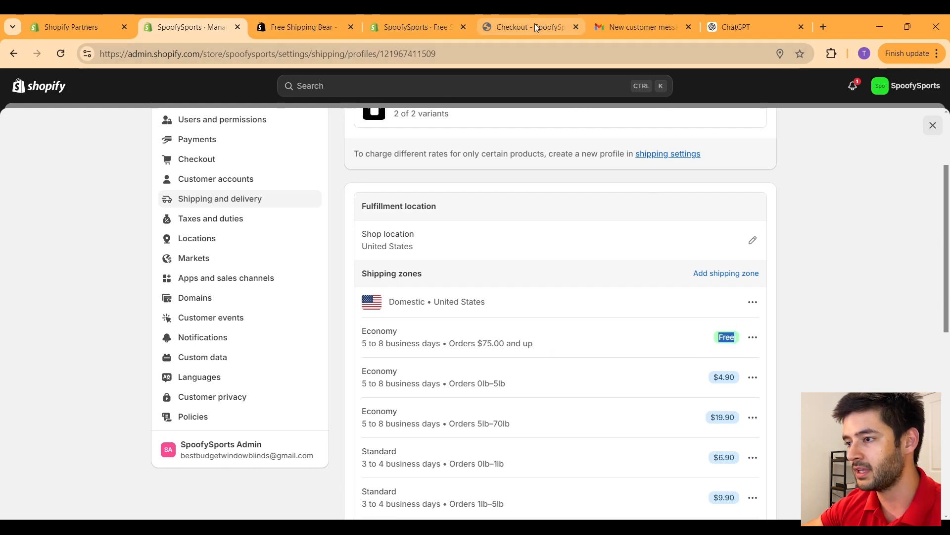
left_click(420, 26)
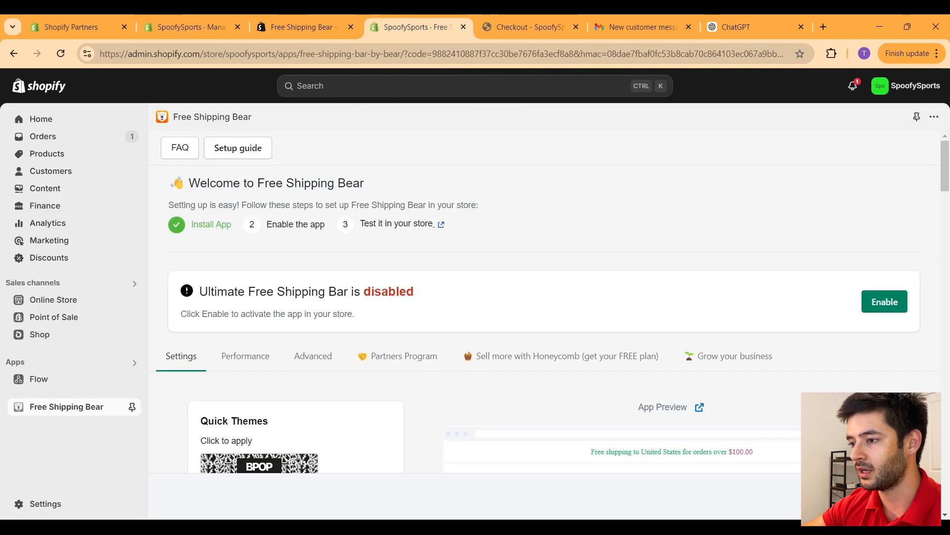
- Set the Free Shipping Bear goal to 75, enable the bar, and reload the storefront to see it
left_click_drag(942, 174, 942, 308)
left_click_drag(262, 250, 232, 253)
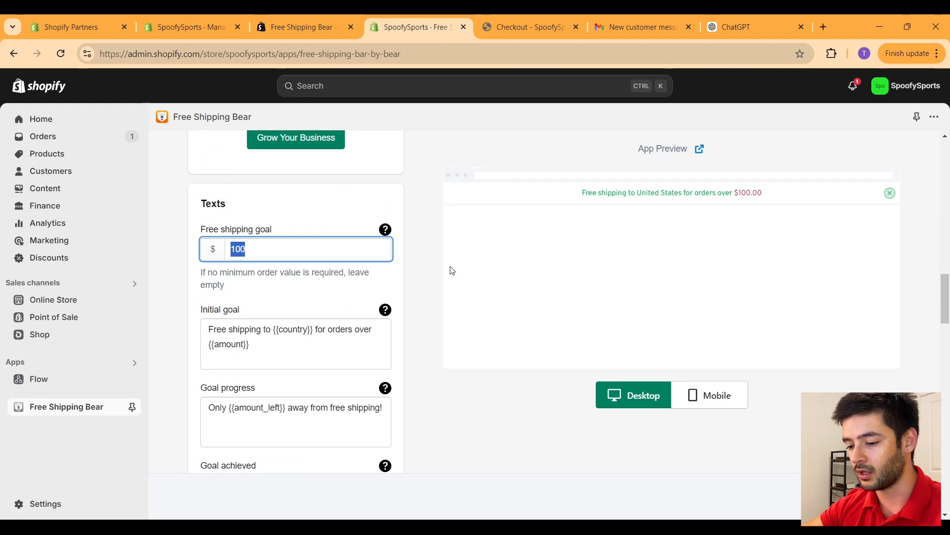
type("75")
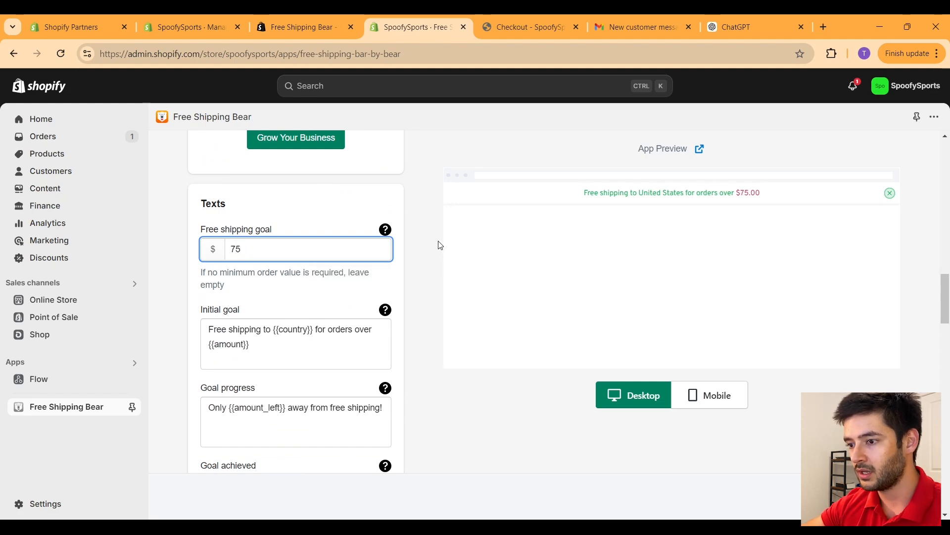
scroll(534, 241, "up", 15)
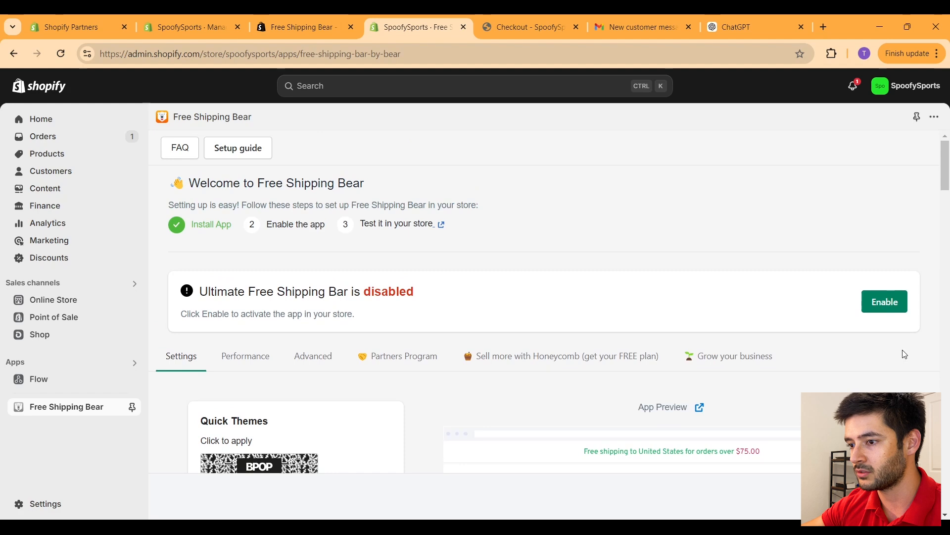
left_click(884, 302)
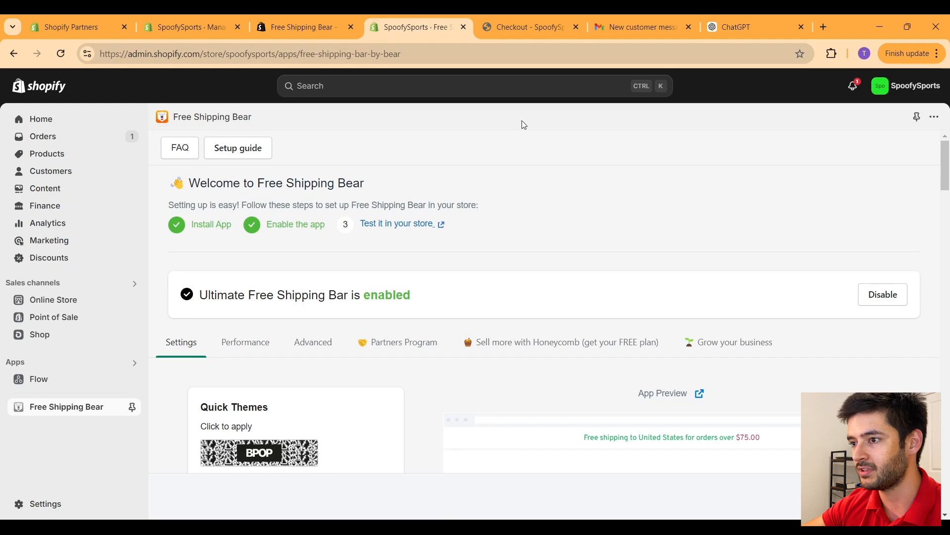
left_click(520, 24)
left_click(60, 54)
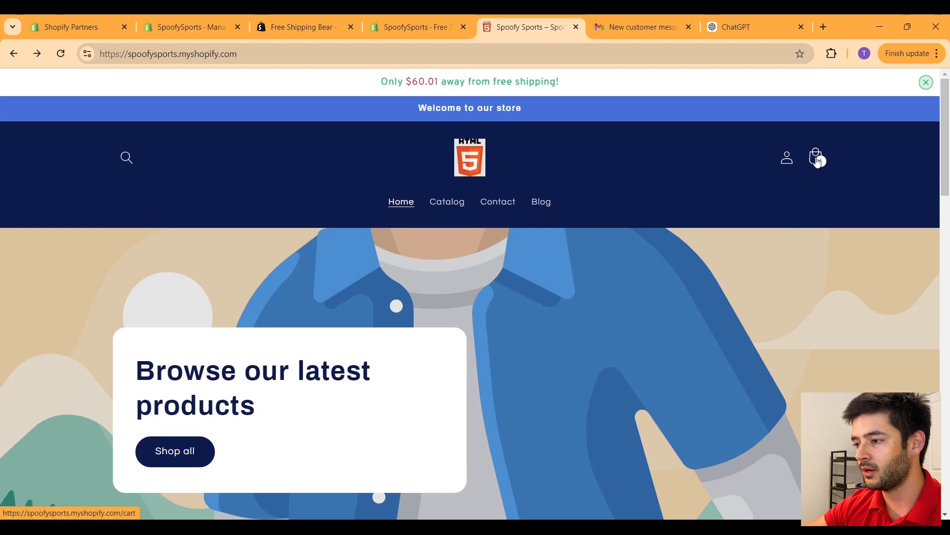
- Raise the cart's Shirt quantity to 7 ($104.93), unlocking the free shipping message
left_click(819, 162)
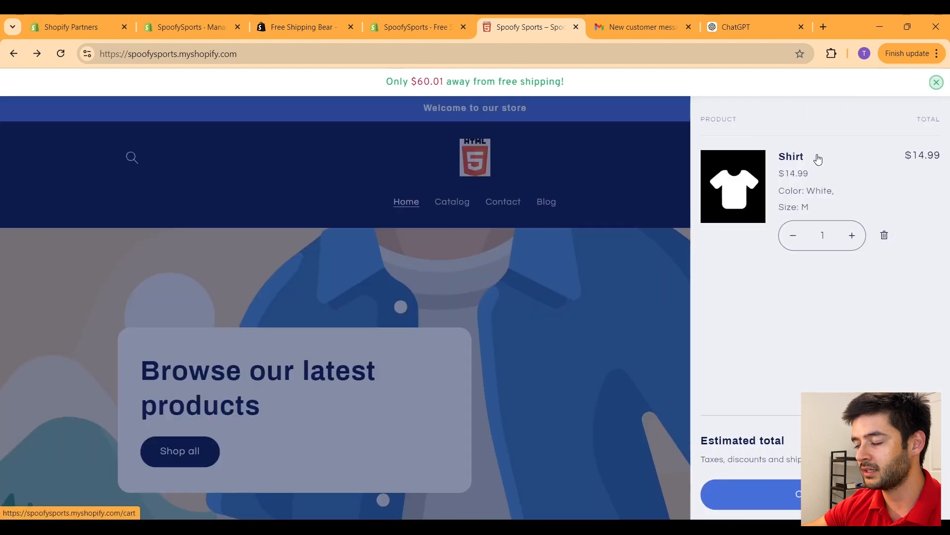
left_click(852, 236)
left_click(852, 236)
left_click(853, 237)
left_click(852, 237)
left_click(852, 238)
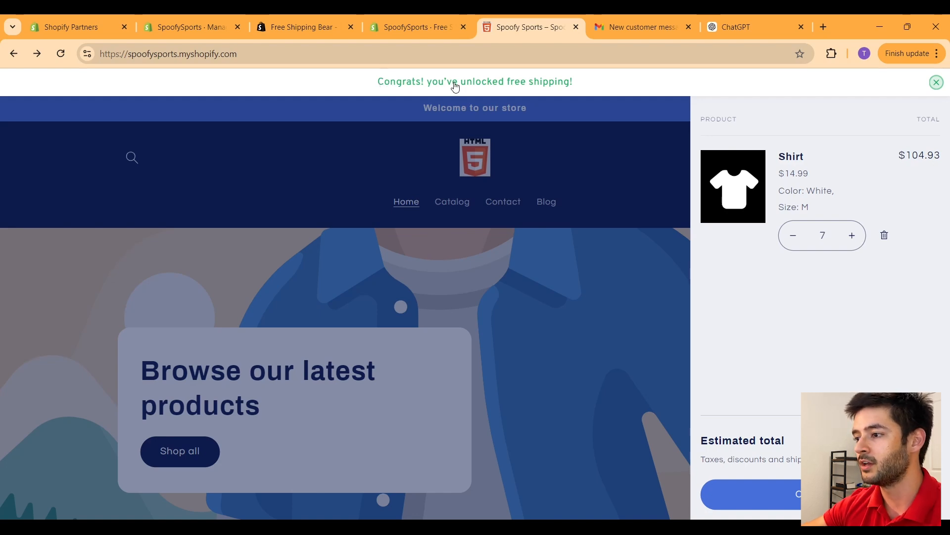
left_click_drag(614, 85, 380, 83)
- Go to the full cart page and review the 7-shirt order
left_click(613, 83)
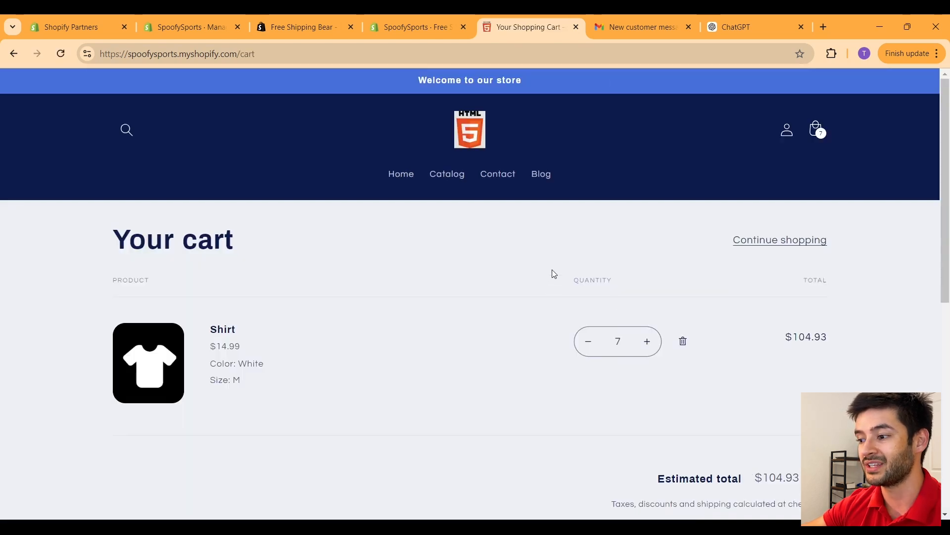
scroll(552, 272, "down", 5)
scroll(551, 271, "up", 5)
scroll(682, 258, "down", 3)
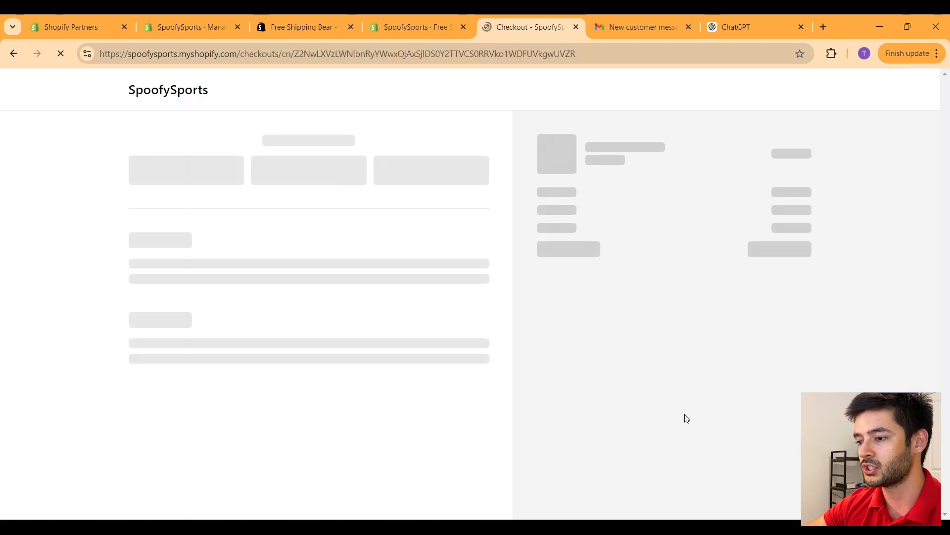
- Check the FREE Economy shipping on the $104.93 checkout, then return to the admin tab
scroll(406, 249, "down", 6)
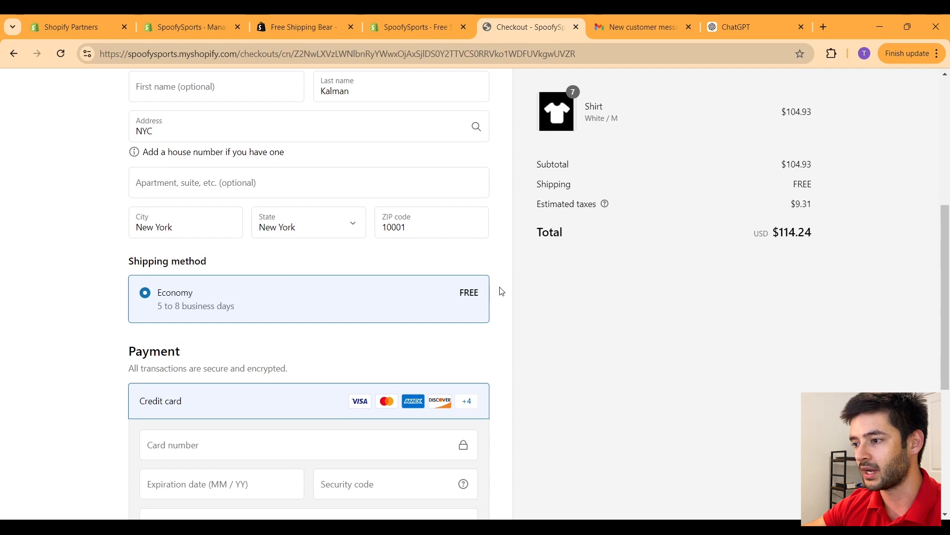
scroll(502, 291, "up", 4)
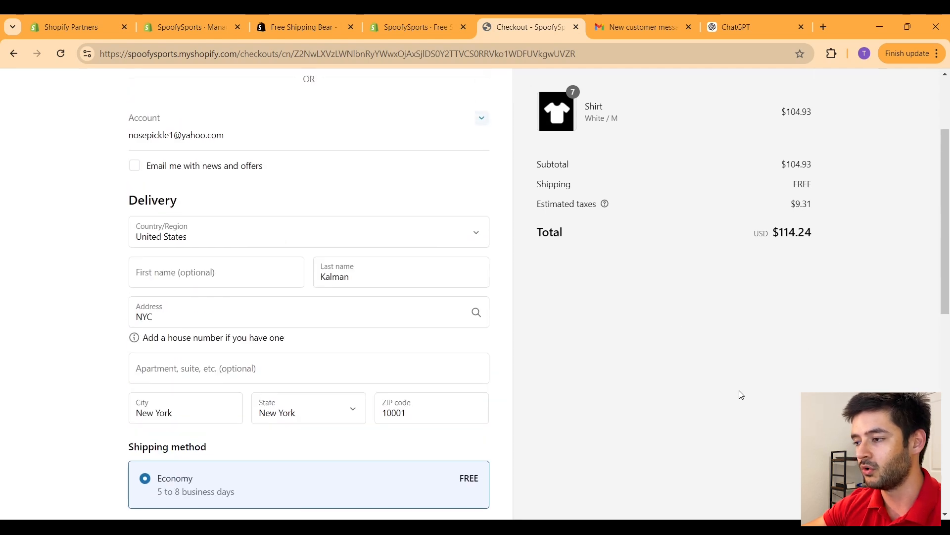
key("ctrl+2")
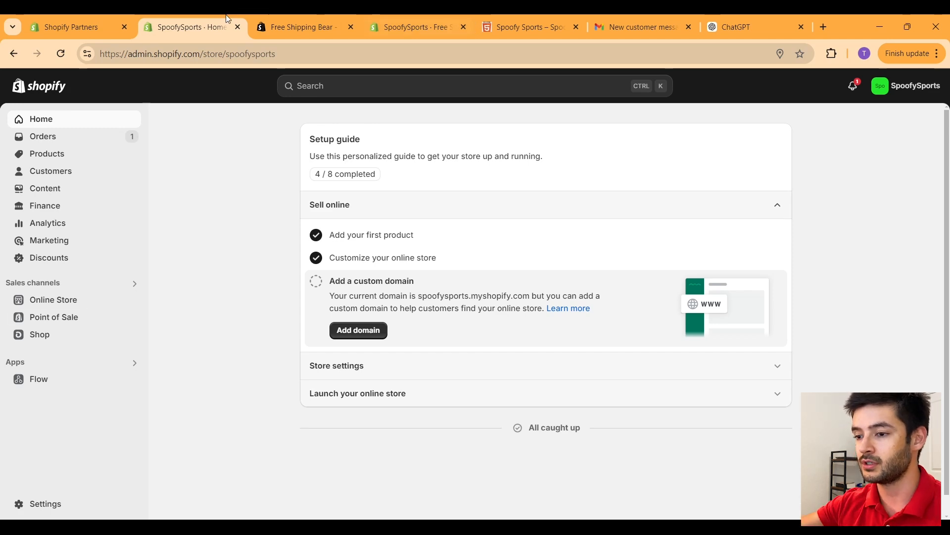
- View the Transfer store ownership form under Users and permissions and its access-loss warning
left_click(65, 501)
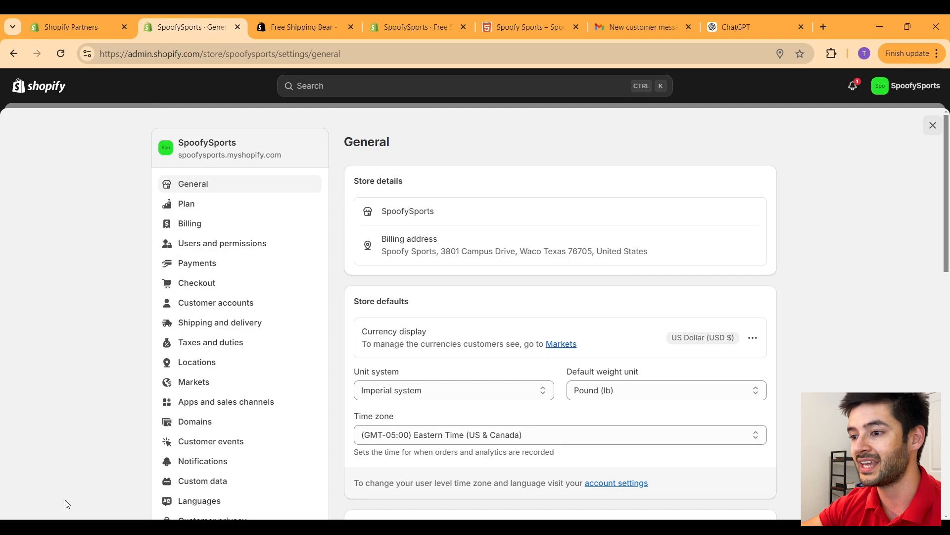
left_click(216, 245)
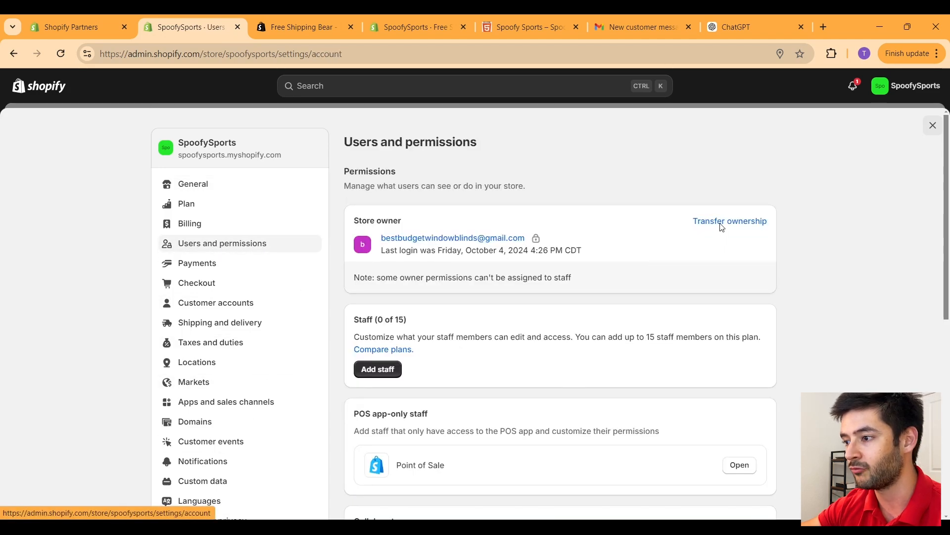
left_click(724, 221)
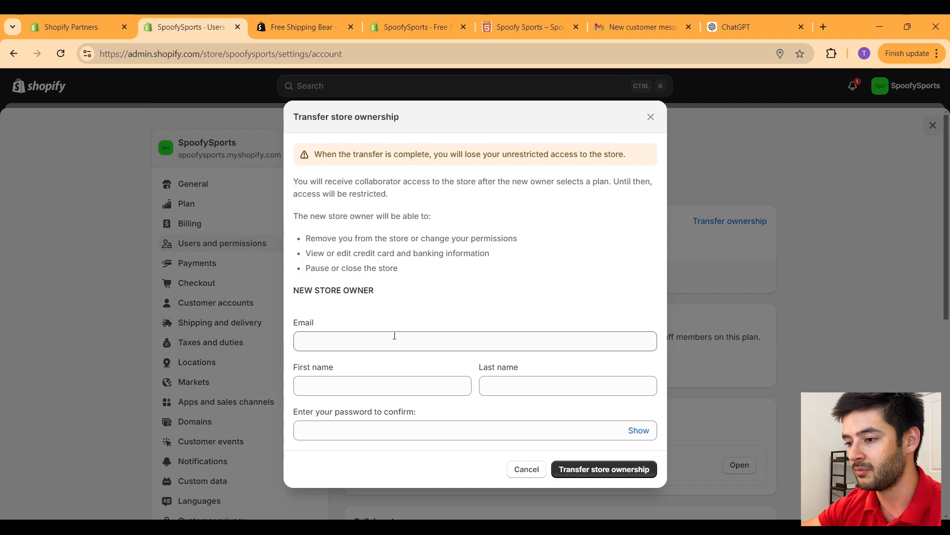
left_click_drag(315, 154, 646, 147)
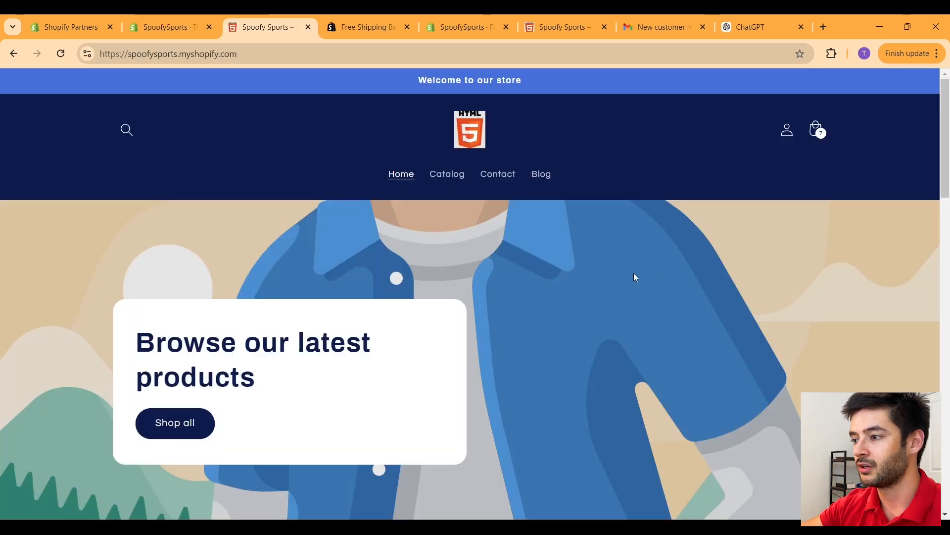
- Return to checkout and highlight FREE shipping and $9.31 estimated taxes in the order summary
left_click_drag(946, 141, 948, 370)
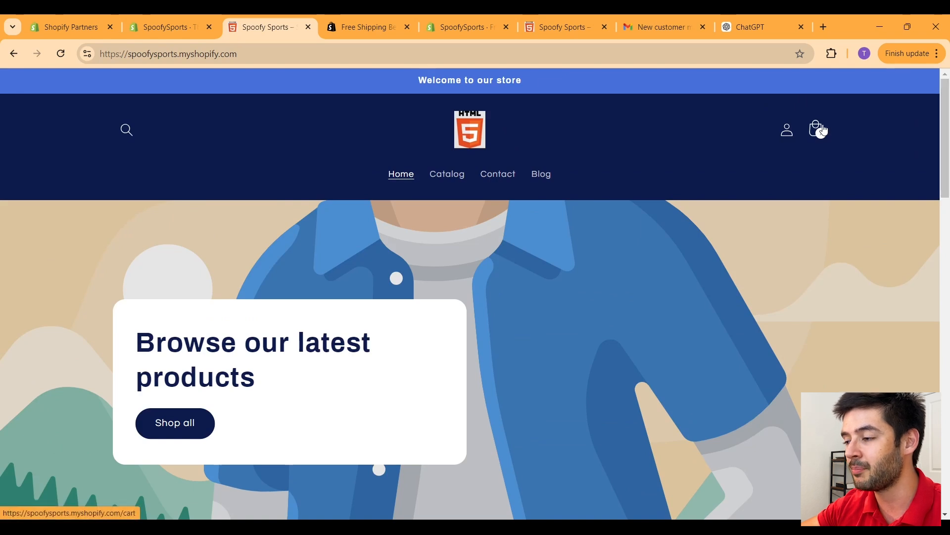
left_click(821, 130)
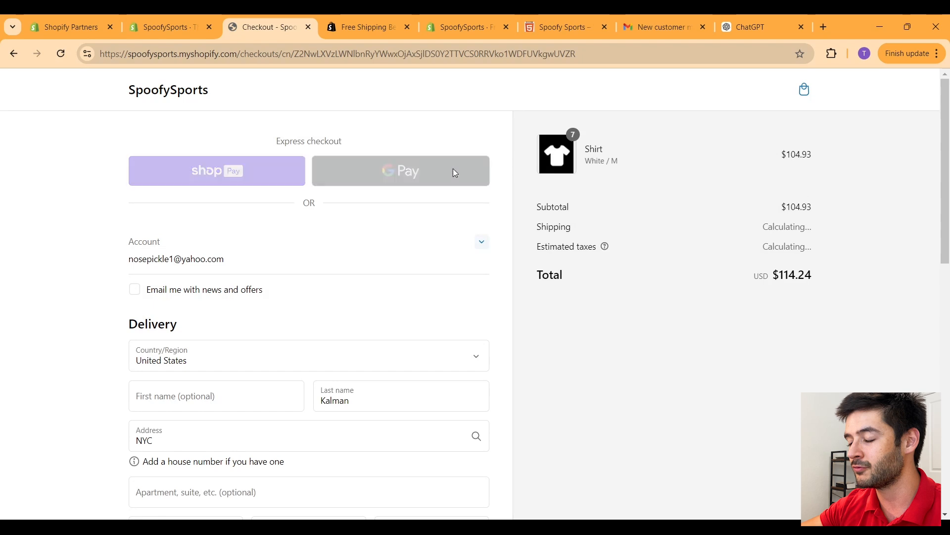
left_click_drag(539, 227, 595, 223)
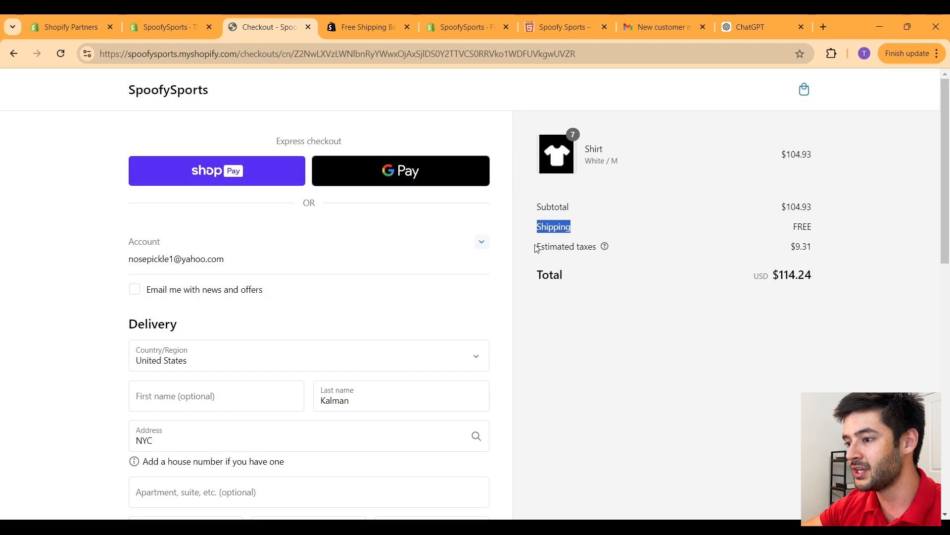
left_click_drag(538, 249, 634, 248)
scroll(162, 372, "down", 10)
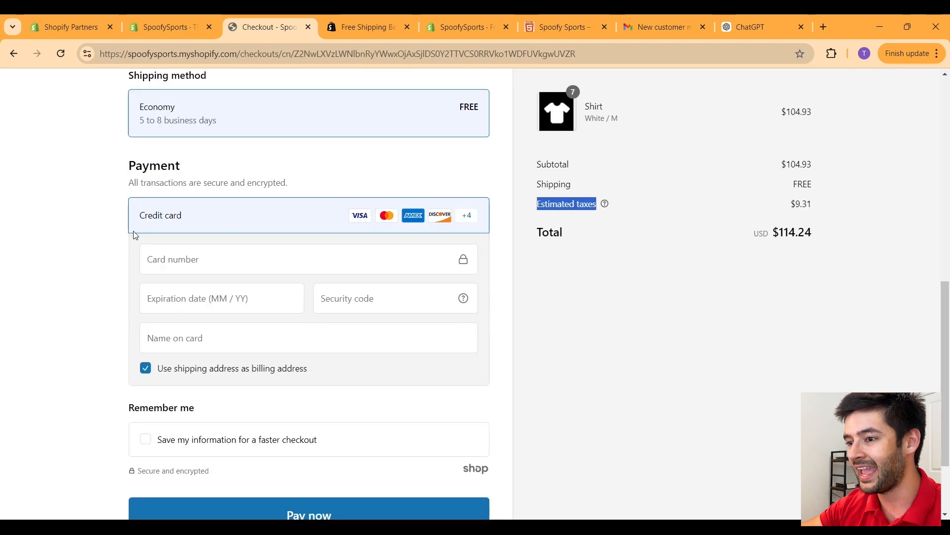
left_click_drag(127, 182, 590, 336)
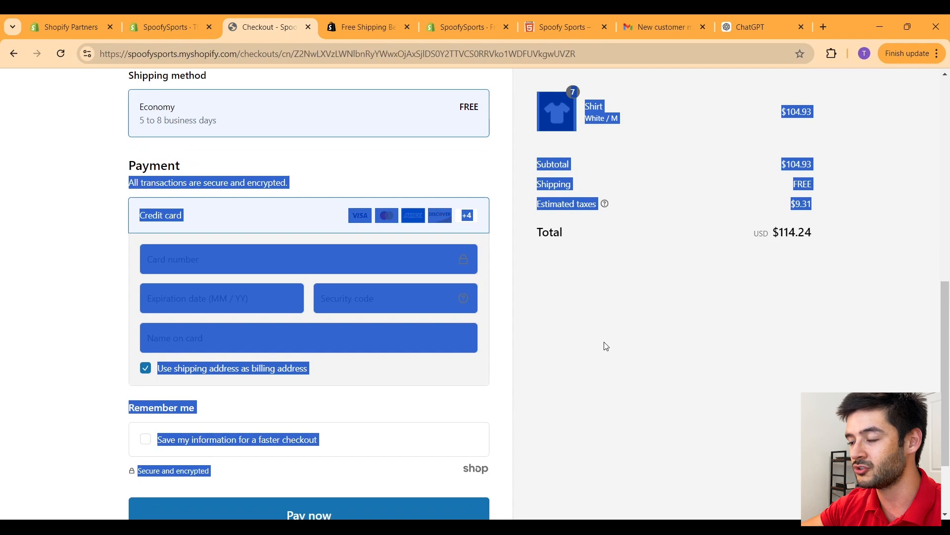